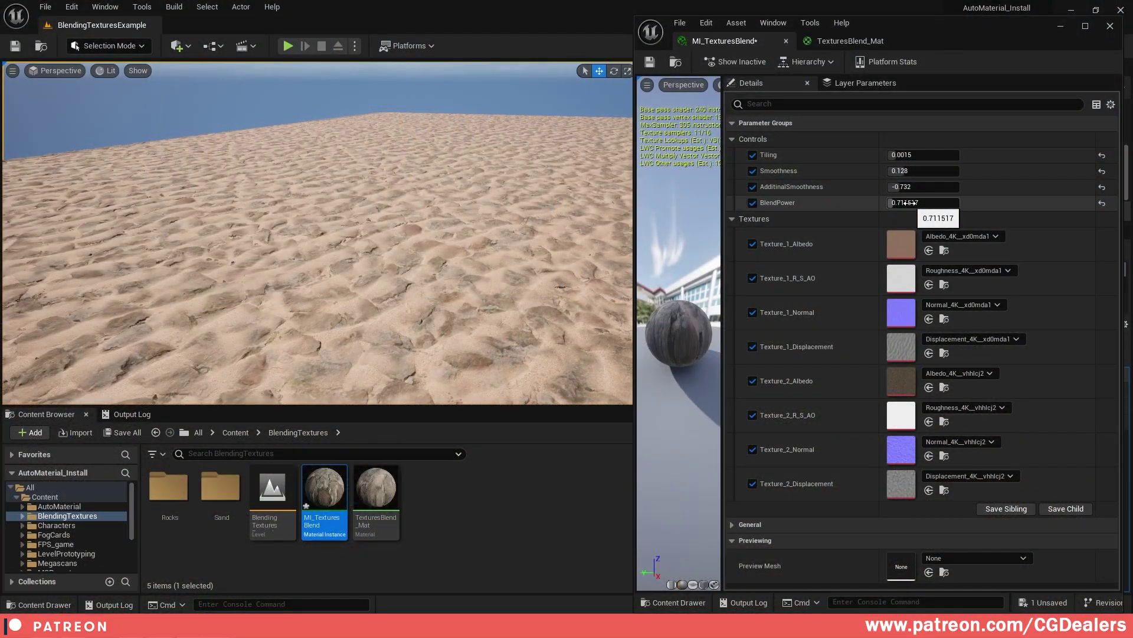
- Adjust BlendPower in the material instance to about 1.13, 0.83, 1.155 and 1.106, comparing the landscape blend at each value
{"action": "left_click_drag", "start_coordinate": [907, 203], "coordinate": [928, 203]}
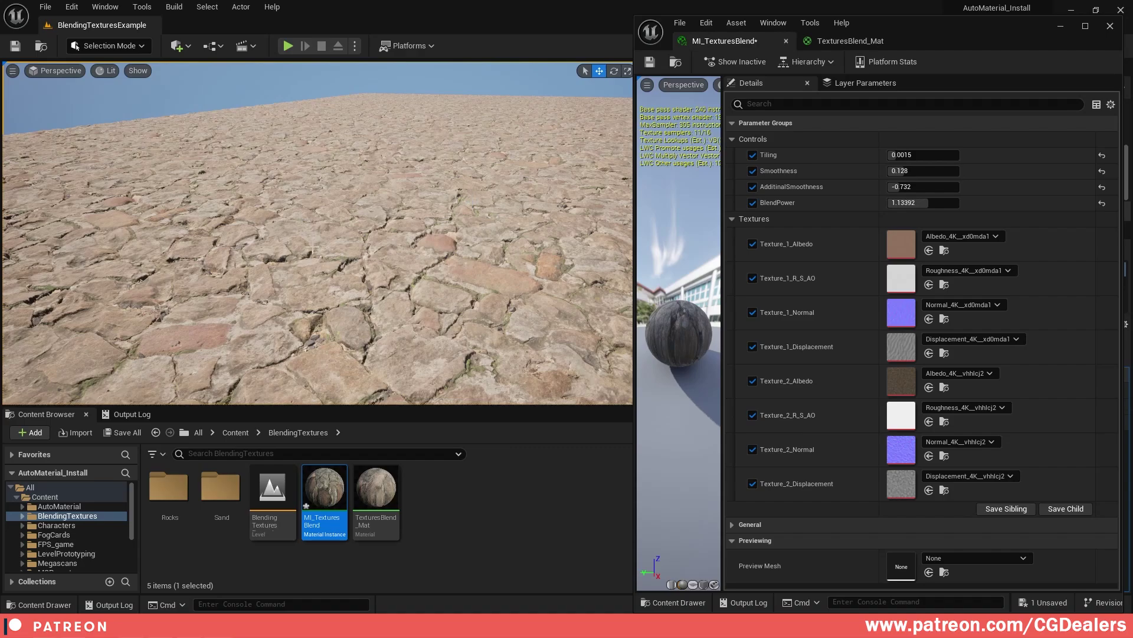
{"action": "left_click_drag", "start_coordinate": [930, 202], "coordinate": [903, 202]}
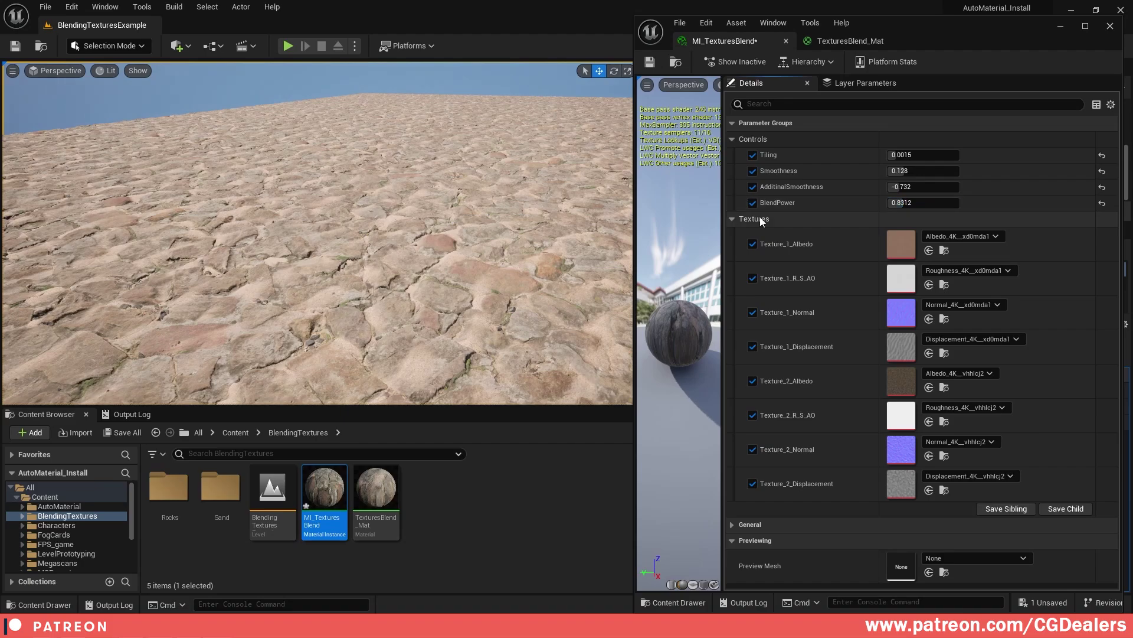
{"action": "left_click_drag", "start_coordinate": [909, 203], "coordinate": [924, 202]}
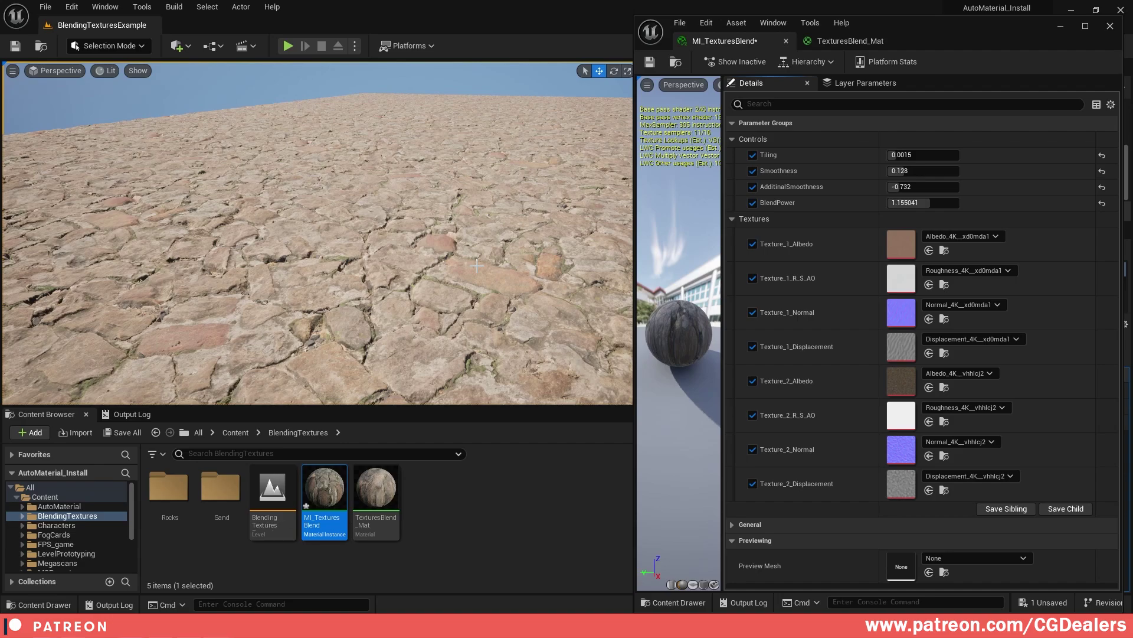
{"action": "right_click_drag", "start_coordinate": [477, 265], "coordinate": [529, 225]}
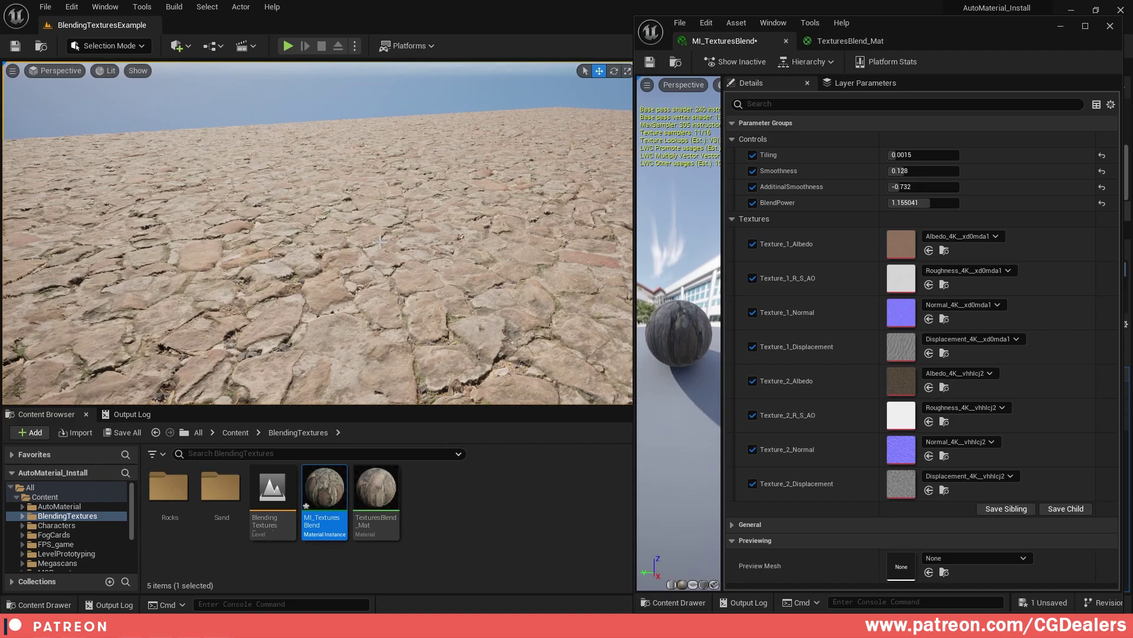
{"action": "left_click_drag", "start_coordinate": [930, 203], "coordinate": [924, 203]}
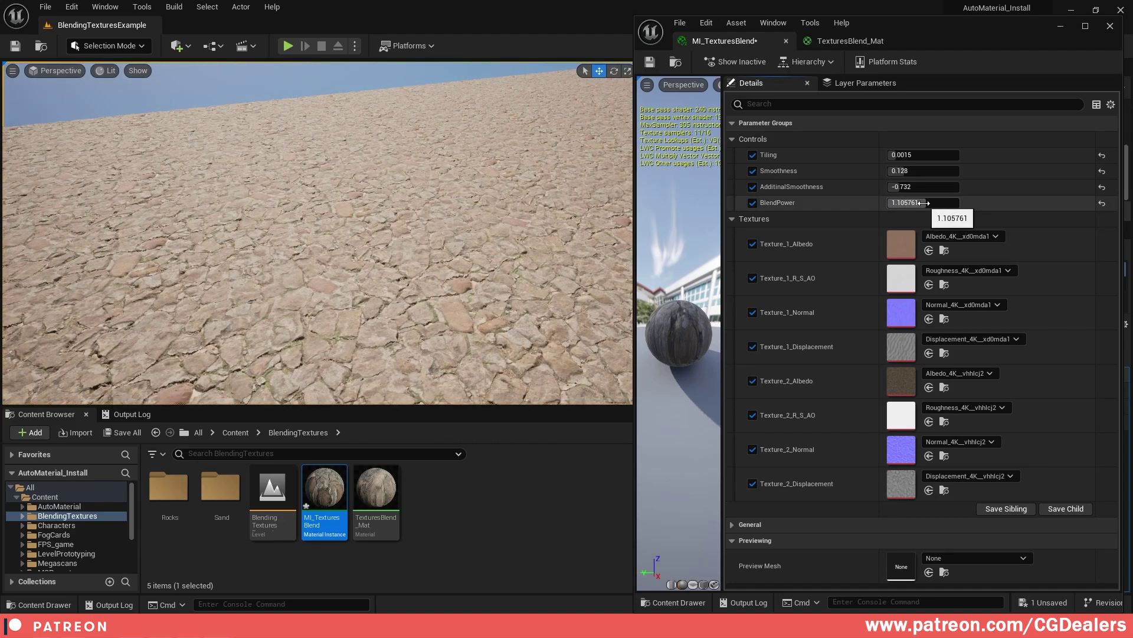
{"action": "right_click_drag", "start_coordinate": [550, 320], "coordinate": [587, 306]}
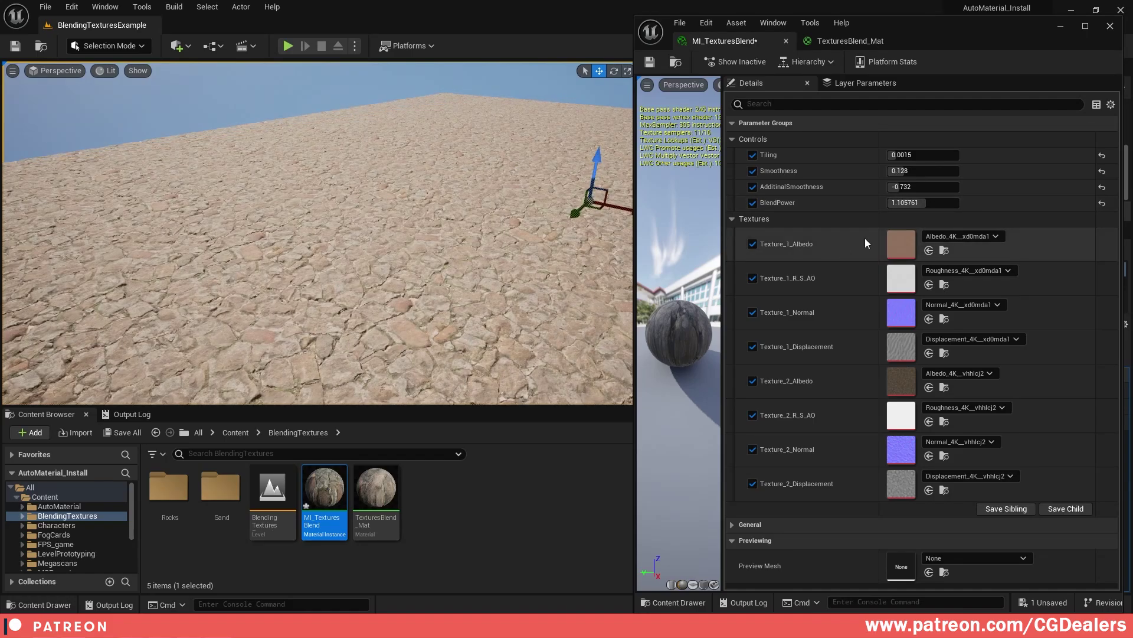
- Lower BlendPower to 0.6904 and further to 0.62, checking the landscape from several angles
{"action": "left_click_drag", "start_coordinate": [921, 202], "coordinate": [896, 203]}
{"action": "right_click_drag", "start_coordinate": [469, 284], "coordinate": [498, 287]}
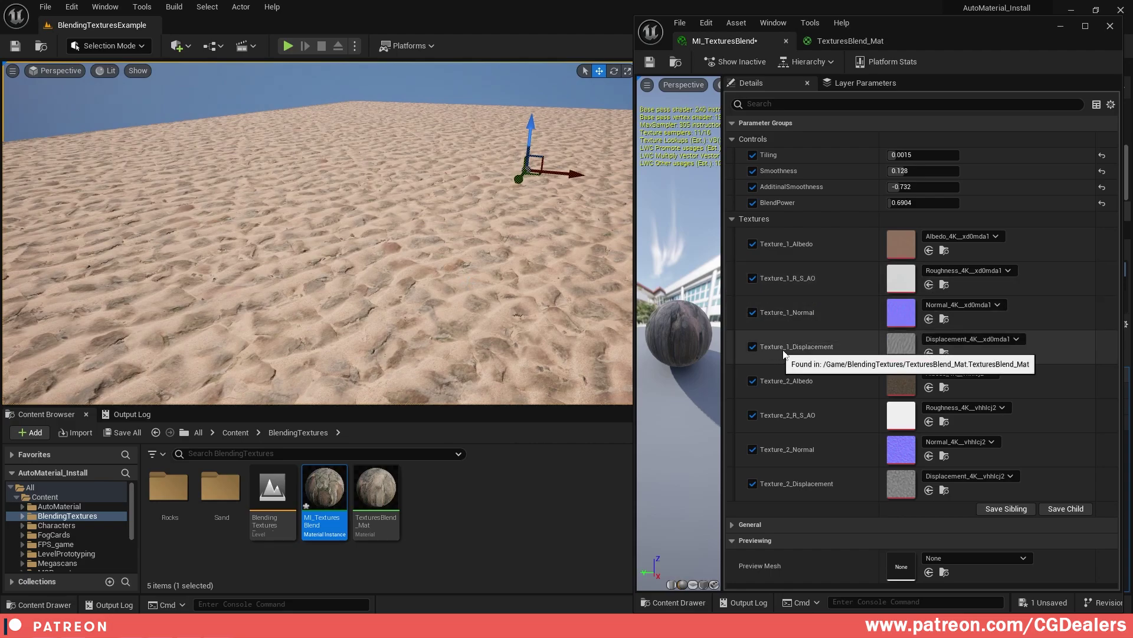
{"action": "mouse_move", "coordinate": [457, 247]}
{"action": "right_mouse_down"}
{"action": "mouse_move", "coordinate": [459, 266]}
{"action": "mouse_move", "coordinate": [455, 250]}
{"action": "right_mouse_up"}
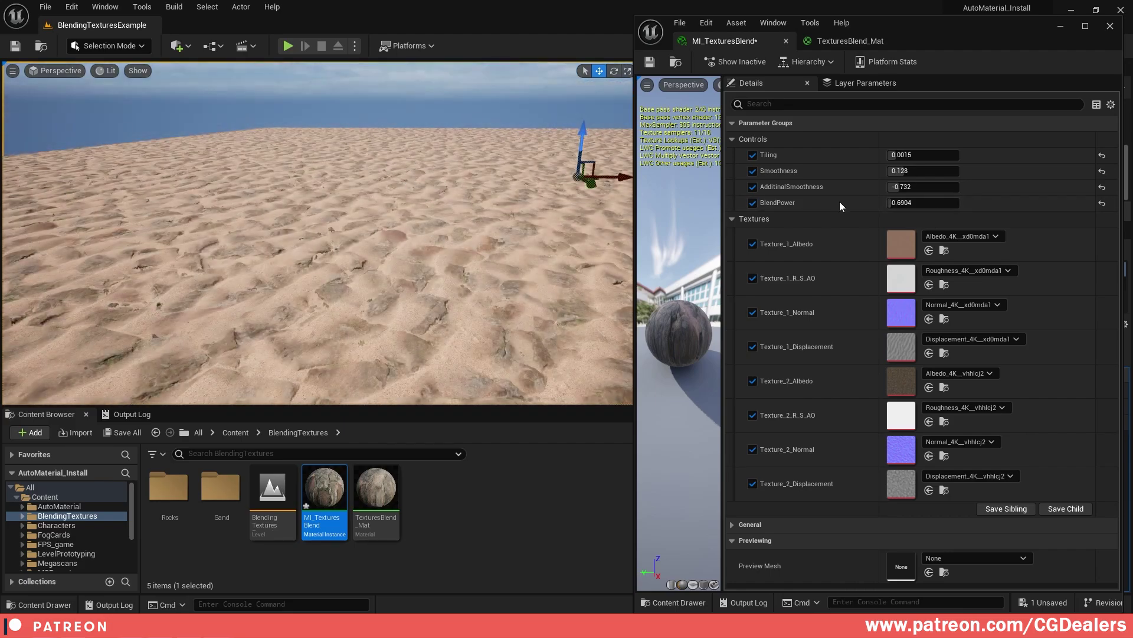
{"action": "left_click_drag", "start_coordinate": [896, 203], "coordinate": [889, 202]}
{"action": "right_click_drag", "start_coordinate": [472, 254], "coordinate": [451, 260]}
- Raise AdditinalSmoothness to 1.412 and look over the landscape's surface
{"action": "left_click_drag", "start_coordinate": [903, 186], "coordinate": [940, 186]}
{"action": "mouse_move", "coordinate": [448, 248]}
{"action": "right_mouse_down"}
{"action": "mouse_move", "coordinate": [510, 239]}
{"action": "mouse_move", "coordinate": [463, 241]}
{"action": "right_mouse_up"}
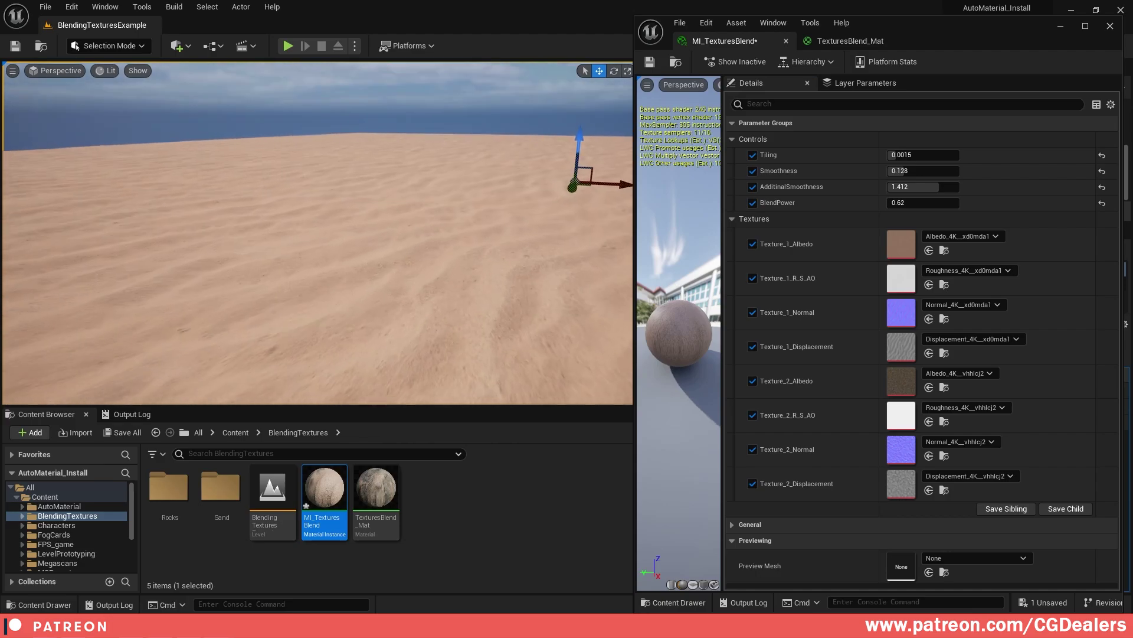
{"action": "right_click_drag", "start_coordinate": [521, 302], "coordinate": [514, 298]}
- Set AdditinalSmoothness to -0.508 and BlendPower to 0.78192 in the material instance
{"action": "left_click_drag", "start_coordinate": [946, 186], "coordinate": [912, 202]}
{"action": "right_click", "coordinate": [512, 248]}
{"action": "left_click", "coordinate": [892, 202]}
{"action": "right_click_drag", "start_coordinate": [478, 295], "coordinate": [369, 272]}
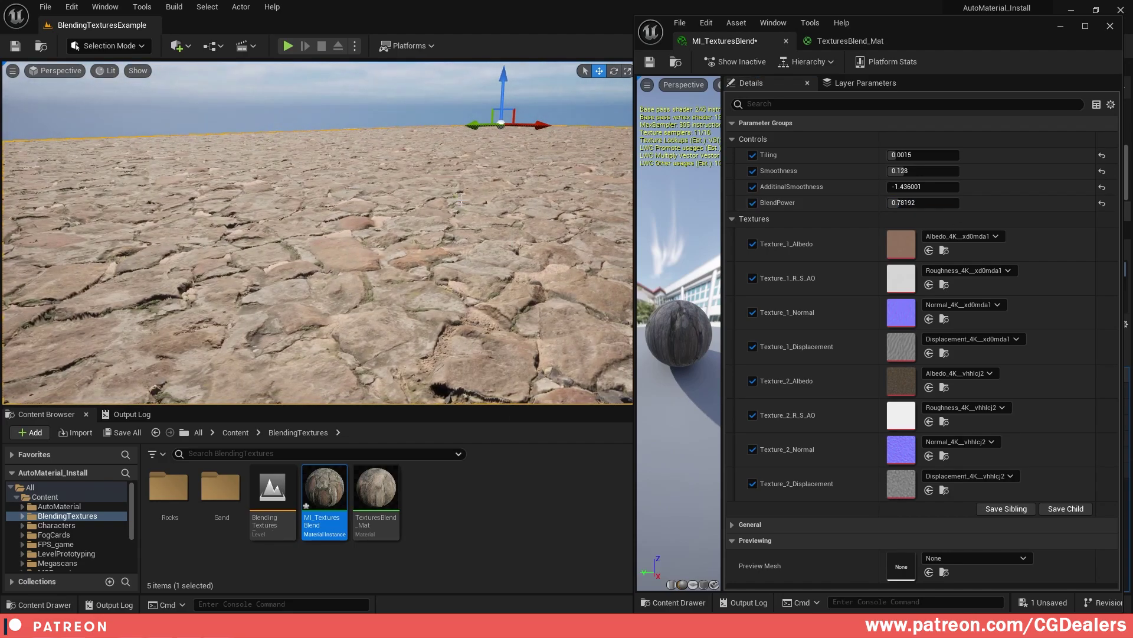
{"action": "mouse_move", "coordinate": [898, 186]}
{"action": "left_mouse_down"}
{"action": "mouse_move", "coordinate": [927, 187]}
{"action": "mouse_move", "coordinate": [913, 188]}
{"action": "left_mouse_up"}
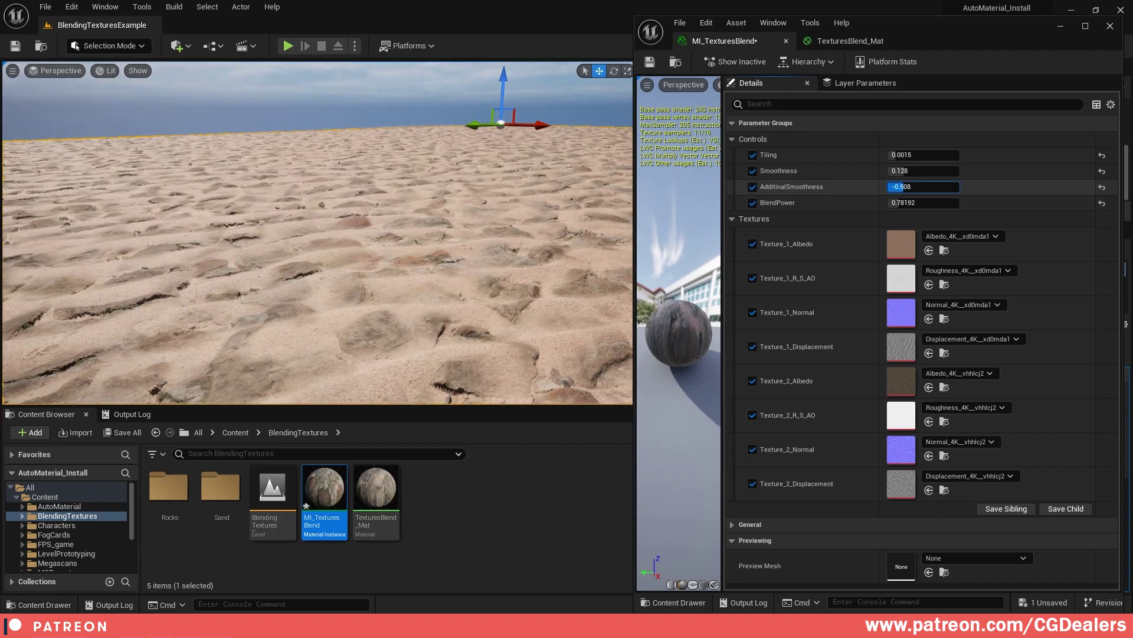
- Play the level in full screen and run the character around to examine the blended ground
{"action": "left_click", "coordinate": [288, 45]}
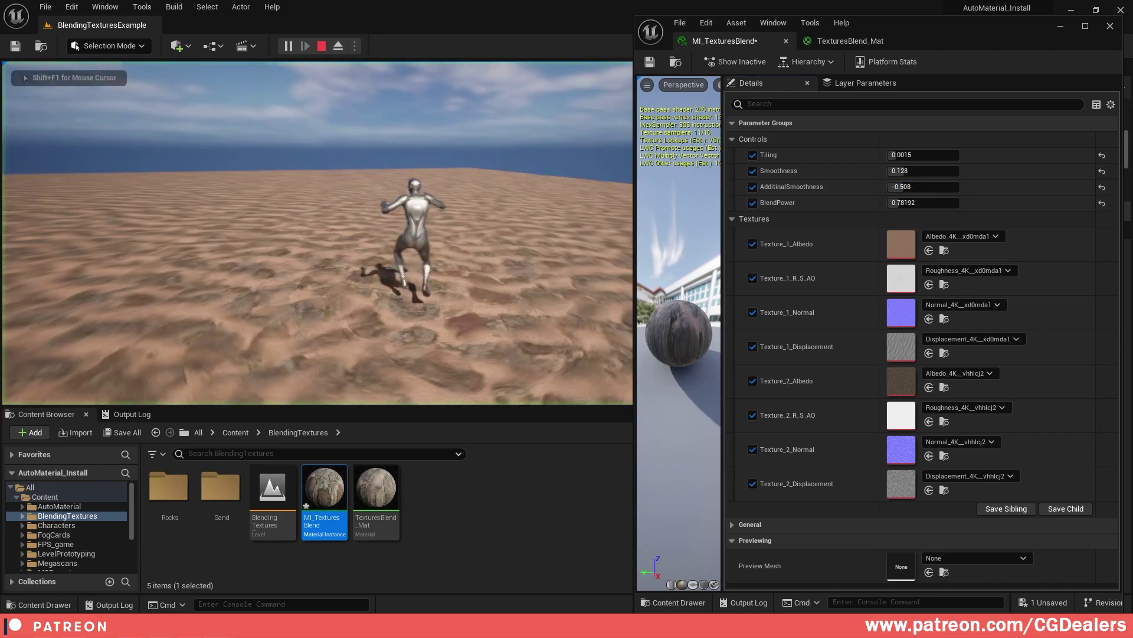
{"action": "key", "text": "F11"}
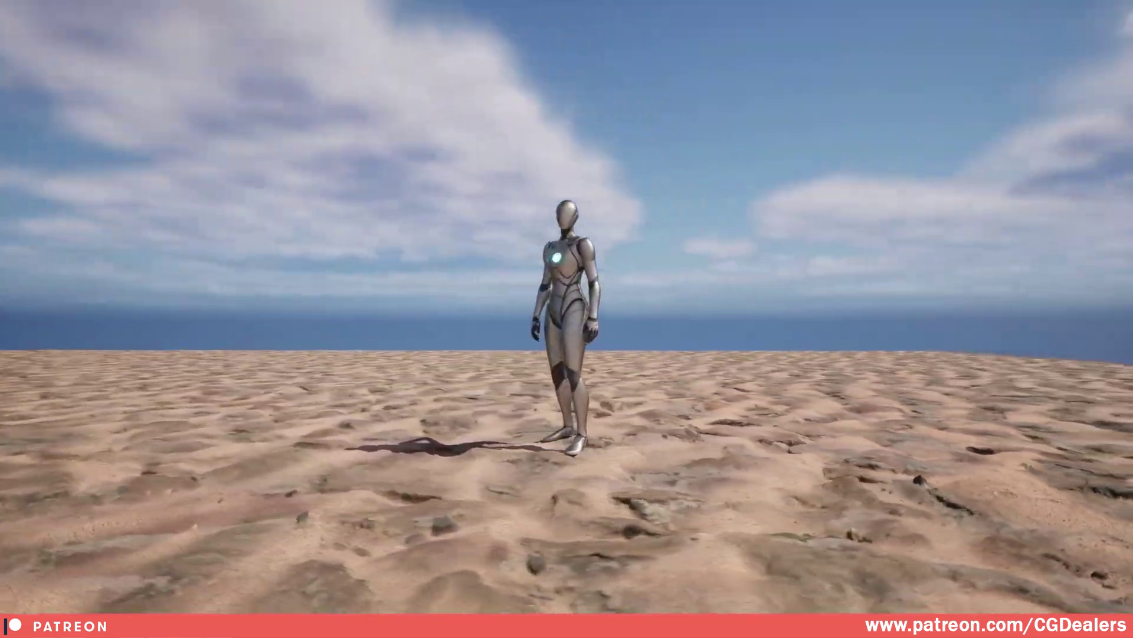
{"action": "key", "text": "w"}
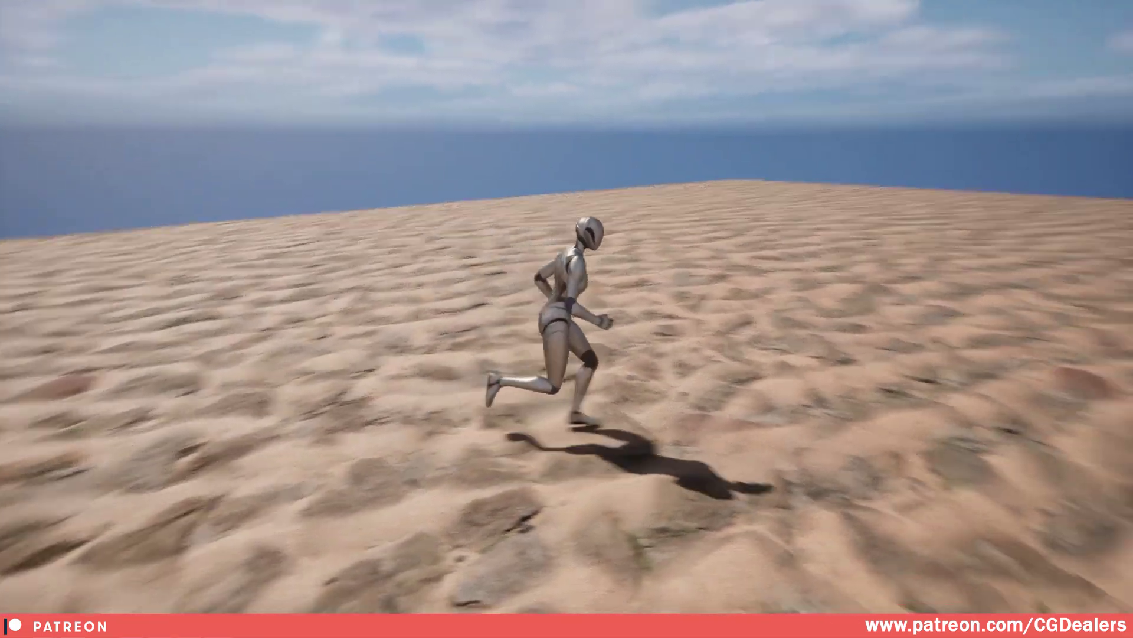
{"action": "key", "text": "s"}
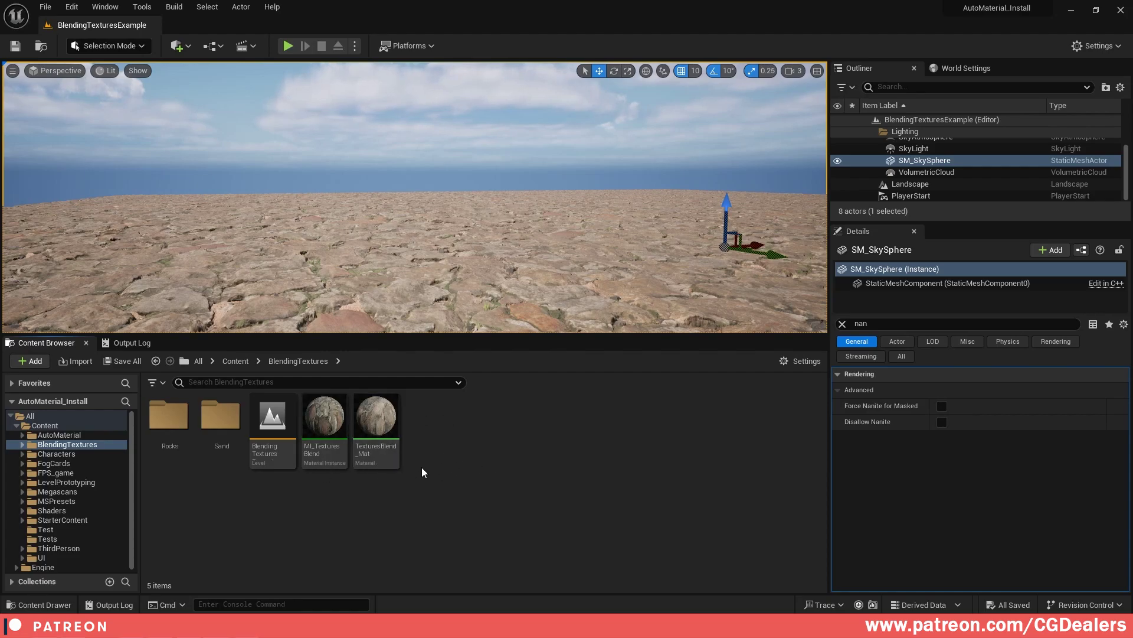
- Create a new Material named MM_TexturesBlend in the BlendingTextures folder
{"action": "right_click", "coordinate": [600, 432]}
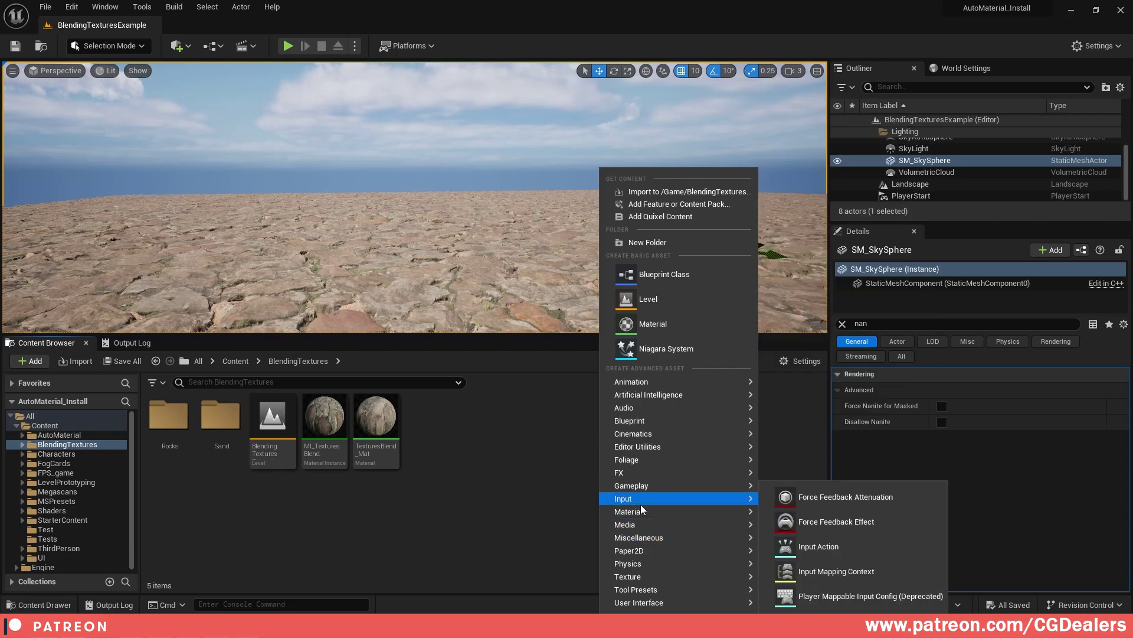
{"action": "mouse_move", "coordinate": [715, 513]}
{"action": "left_click", "coordinate": [820, 350]}
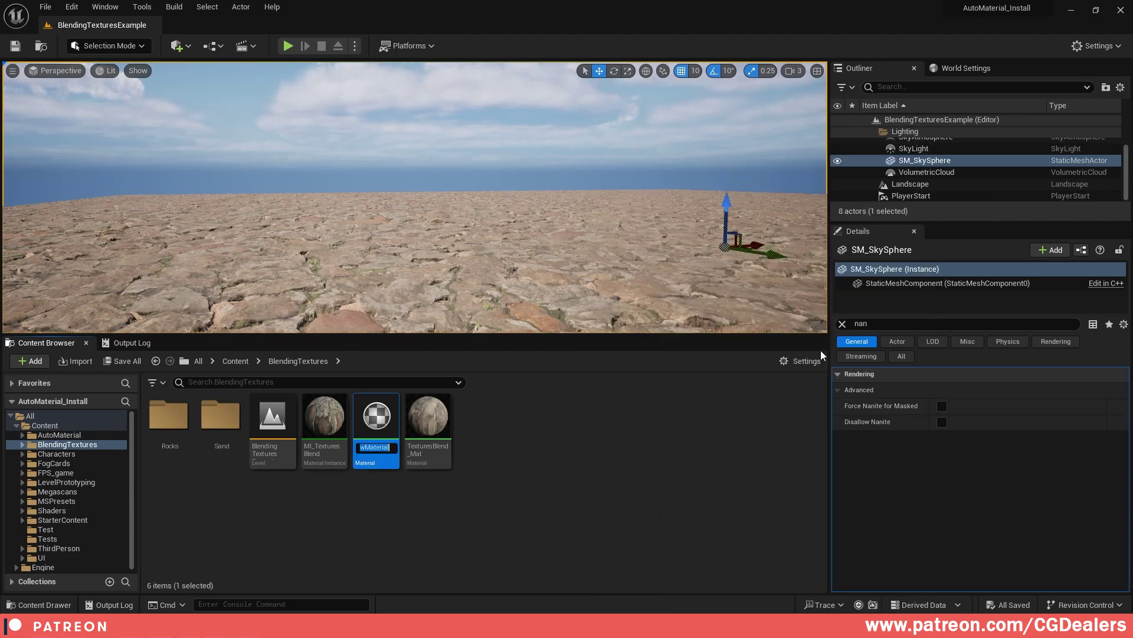
{"action": "type", "text": "TexturesB"}
{"action": "type", "text": "lend"}
{"action": "key", "text": "Return"}
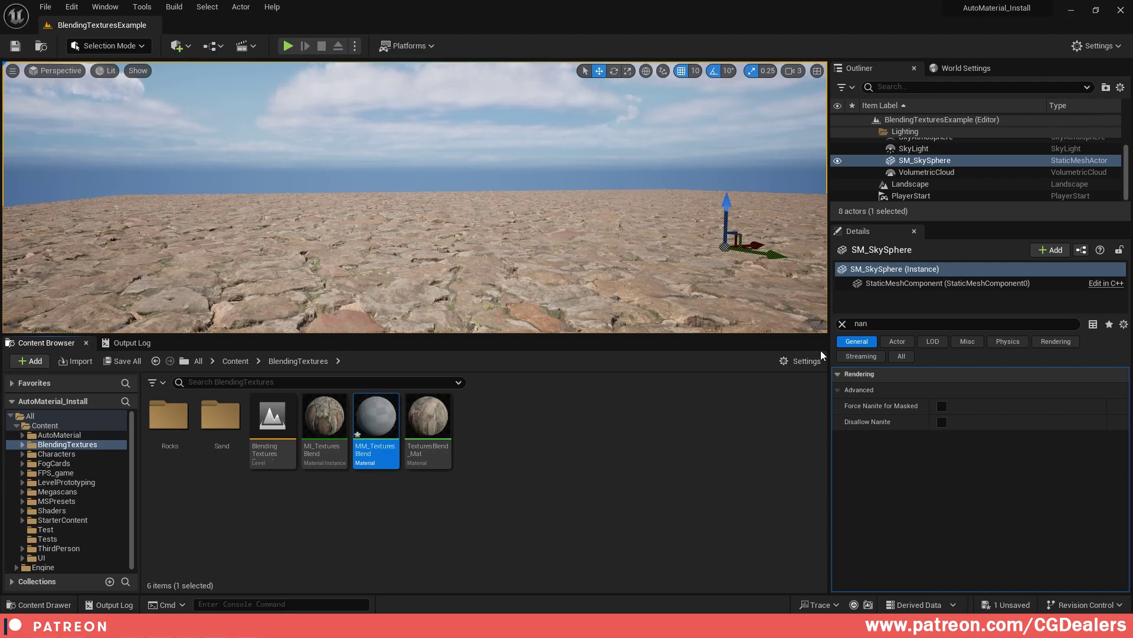
- Open the MM_TexturesBlend material and add a TextureSample node to its graph
{"action": "double_click", "coordinate": [376, 421]}
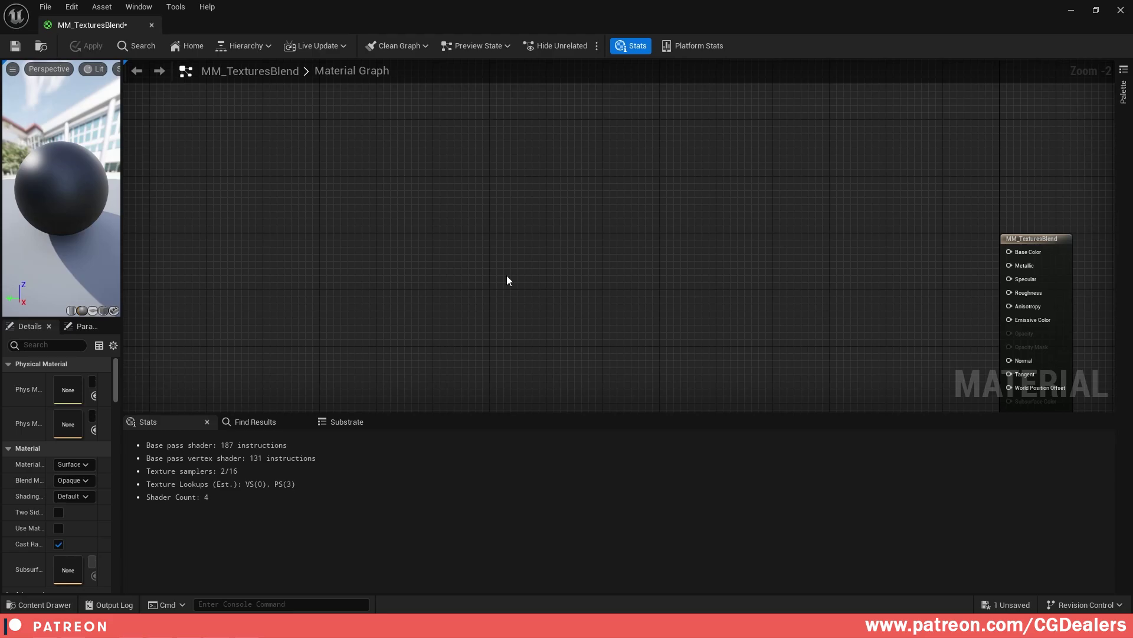
{"action": "right_click", "coordinate": [467, 252]}
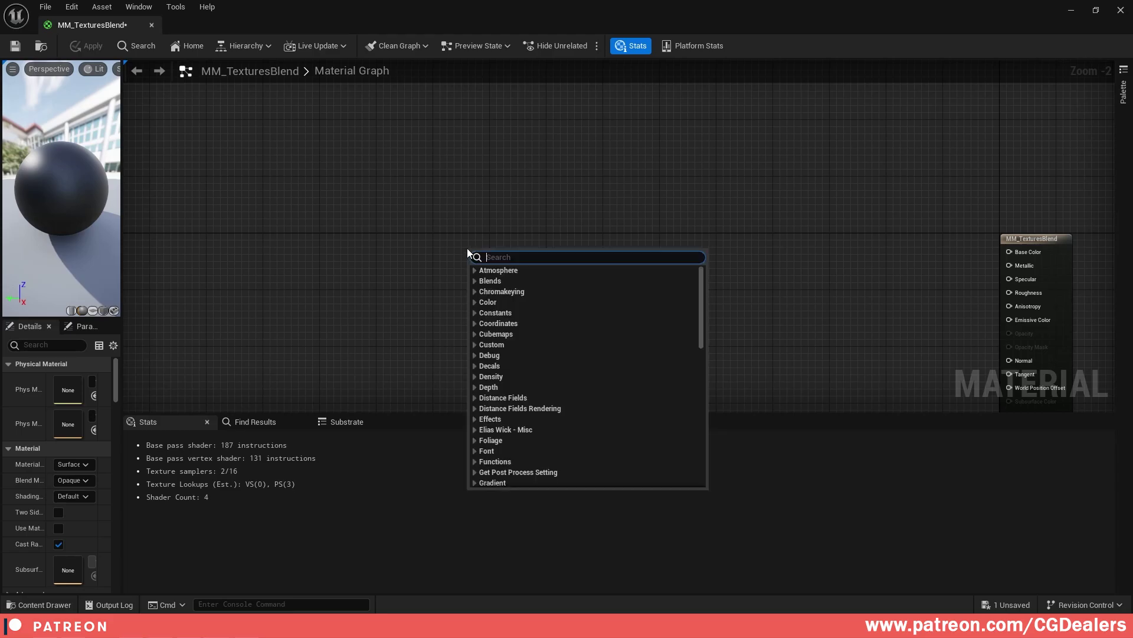
{"action": "type", "text": "texturesam"}
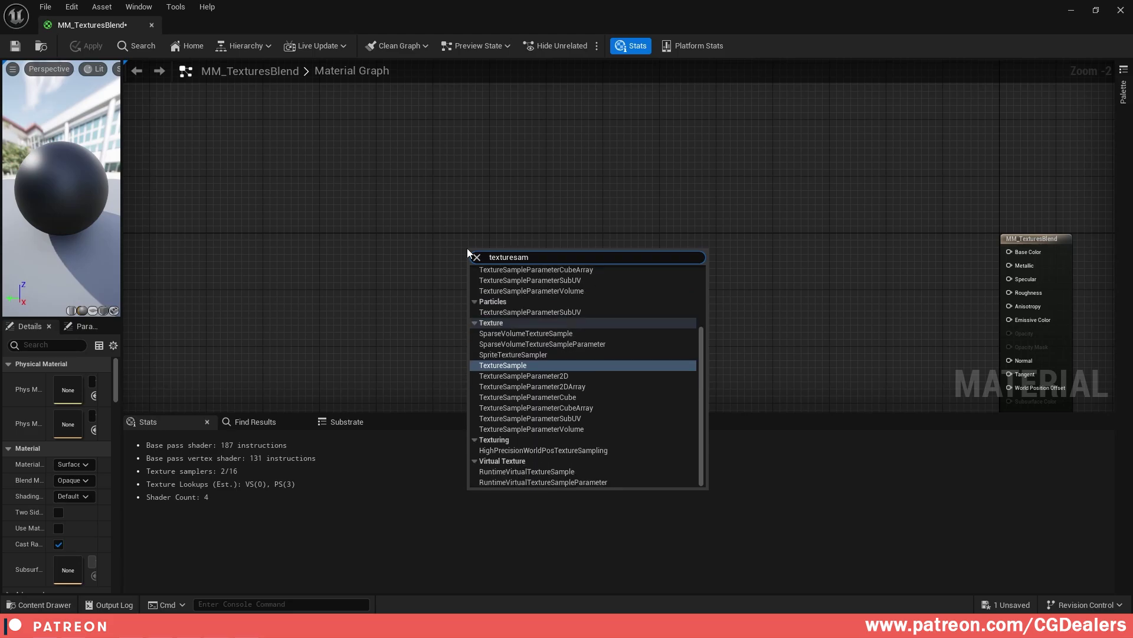
{"action": "key", "text": "Return"}
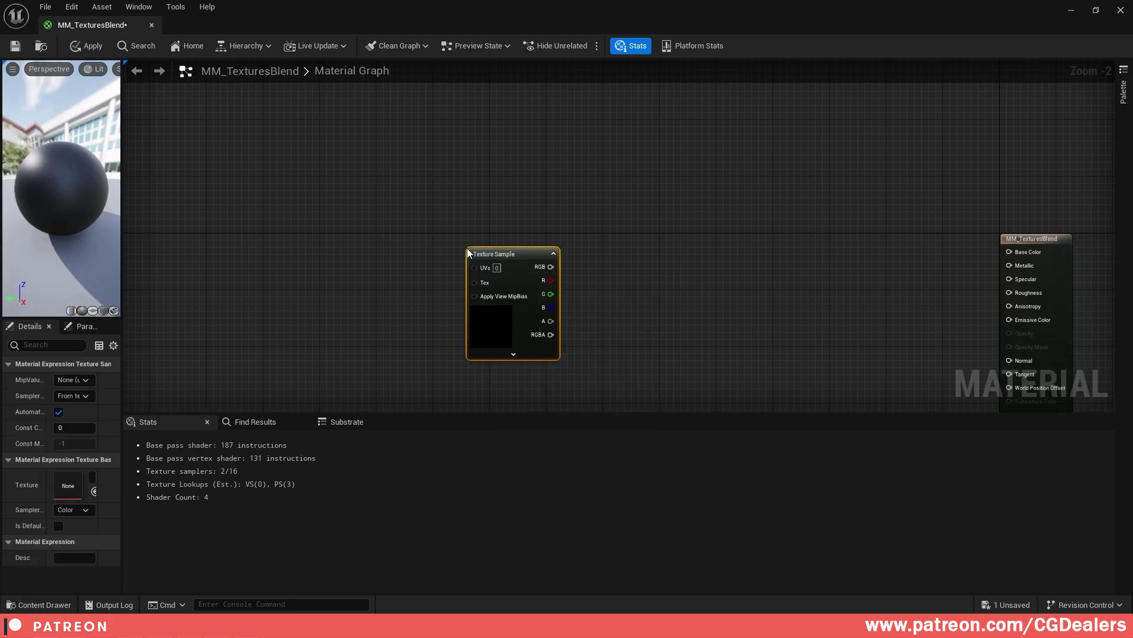
- Convert the Texture Sample to a parameter and name it Texture_1_Albedo
{"action": "right_click", "coordinate": [507, 257]}
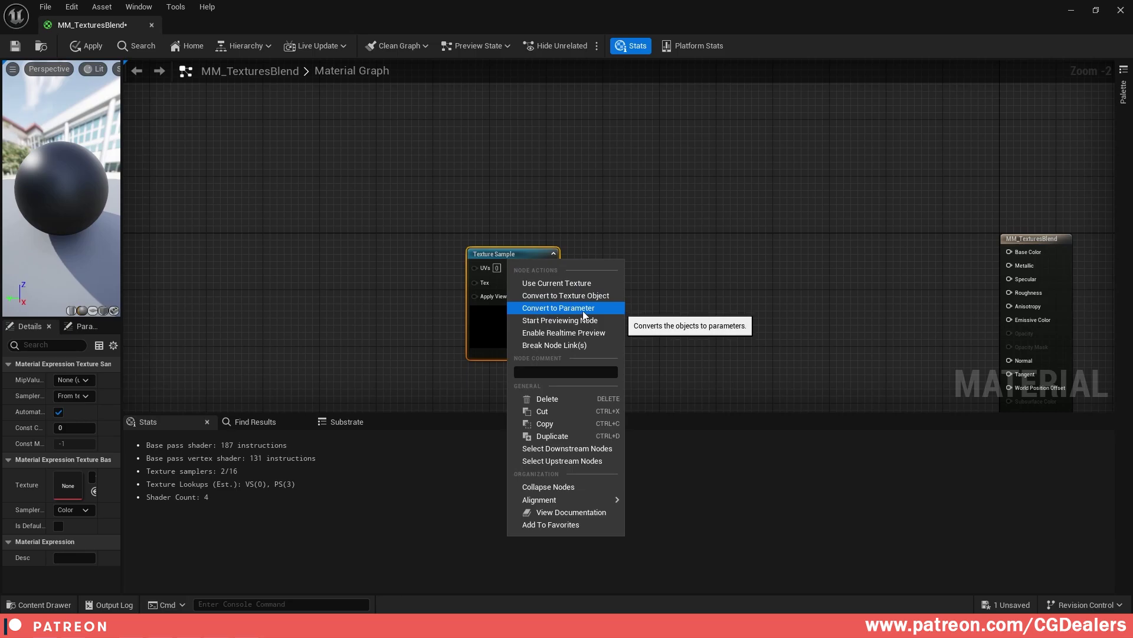
{"action": "left_click", "coordinate": [538, 311]}
{"action": "left_click_drag", "start_coordinate": [122, 337], "coordinate": [257, 346]}
{"action": "left_click", "coordinate": [646, 255]}
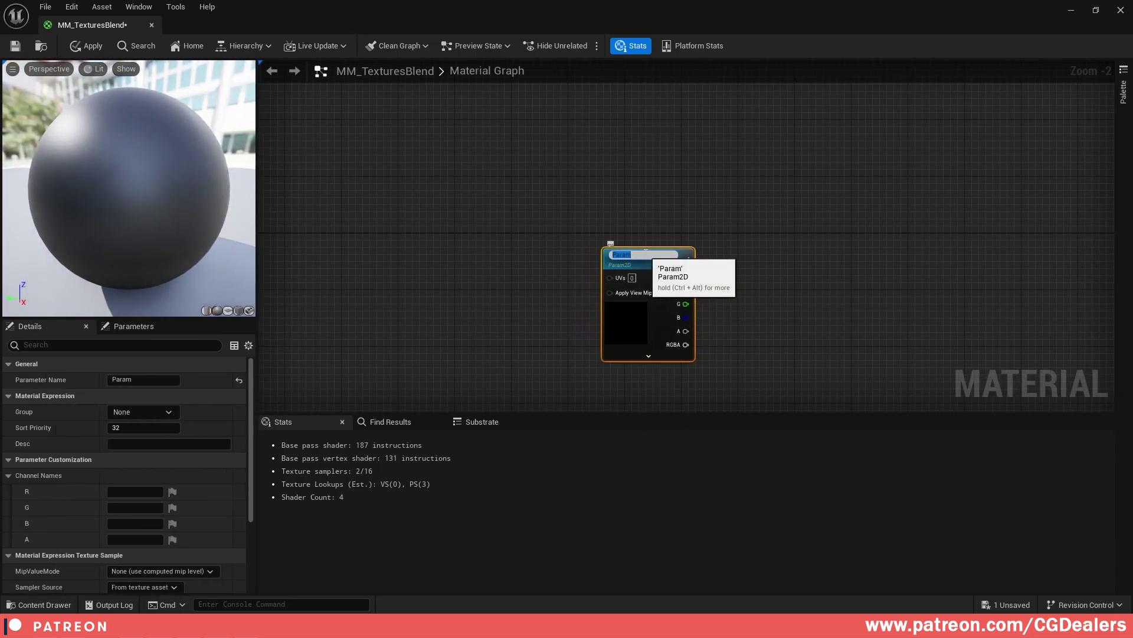
{"action": "type", "text": "Text"}
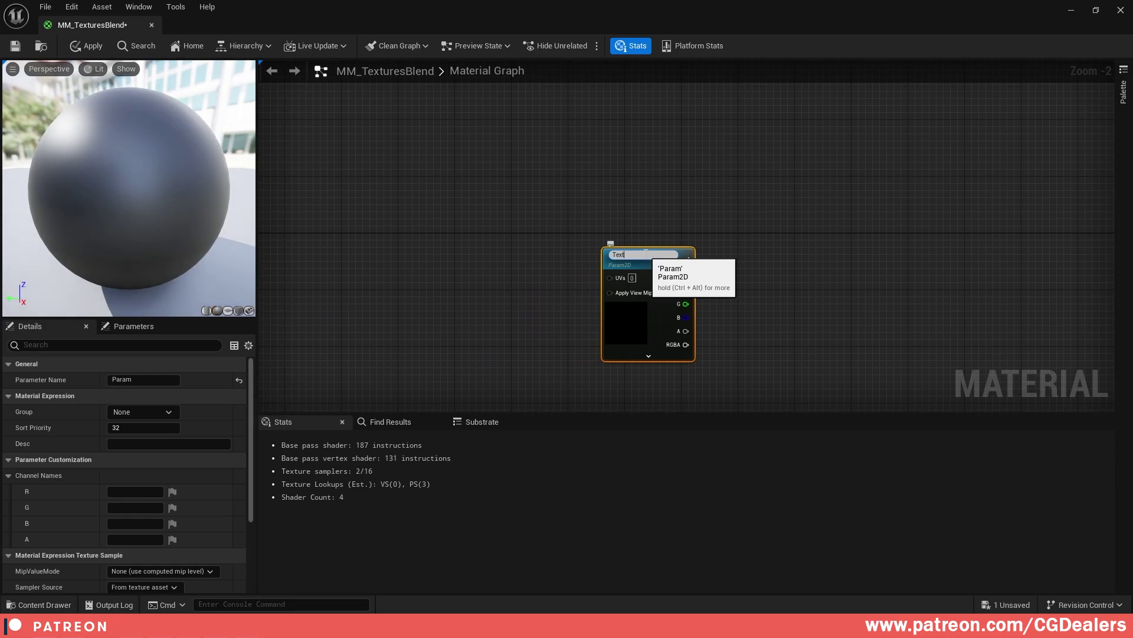
{"action": "type", "text": "ure_1_Albedo"}
{"action": "key", "text": "Return"}
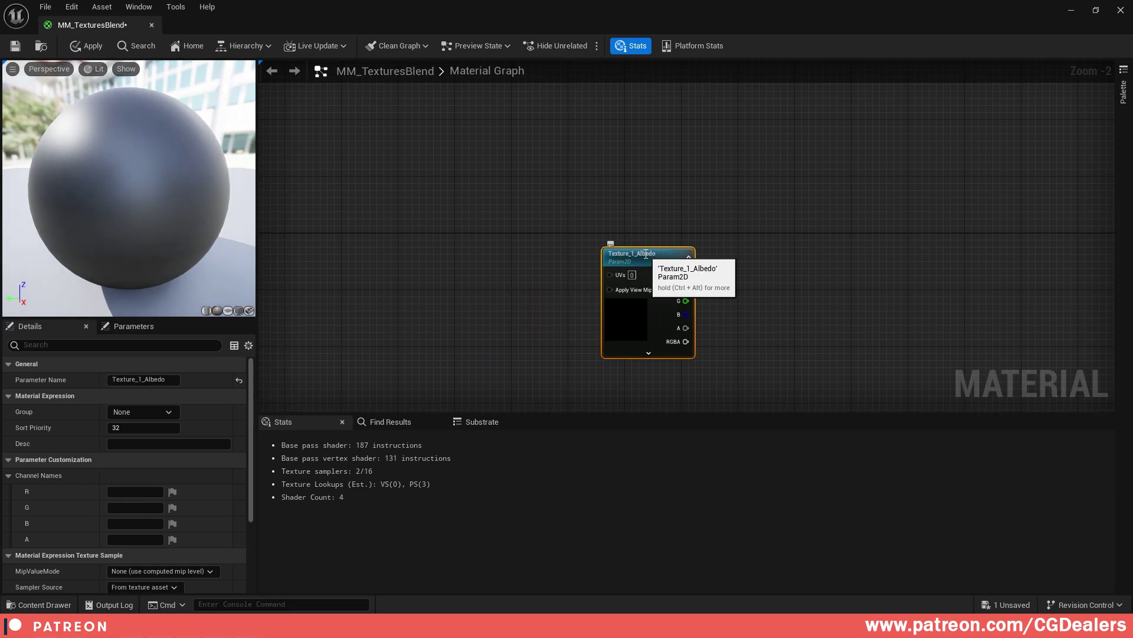
- Assign the Texture_1_Albedo parameter to the group Textures and set its sort priority to 0
{"action": "left_click", "coordinate": [131, 412]}
{"action": "type", "text": "Textures"}
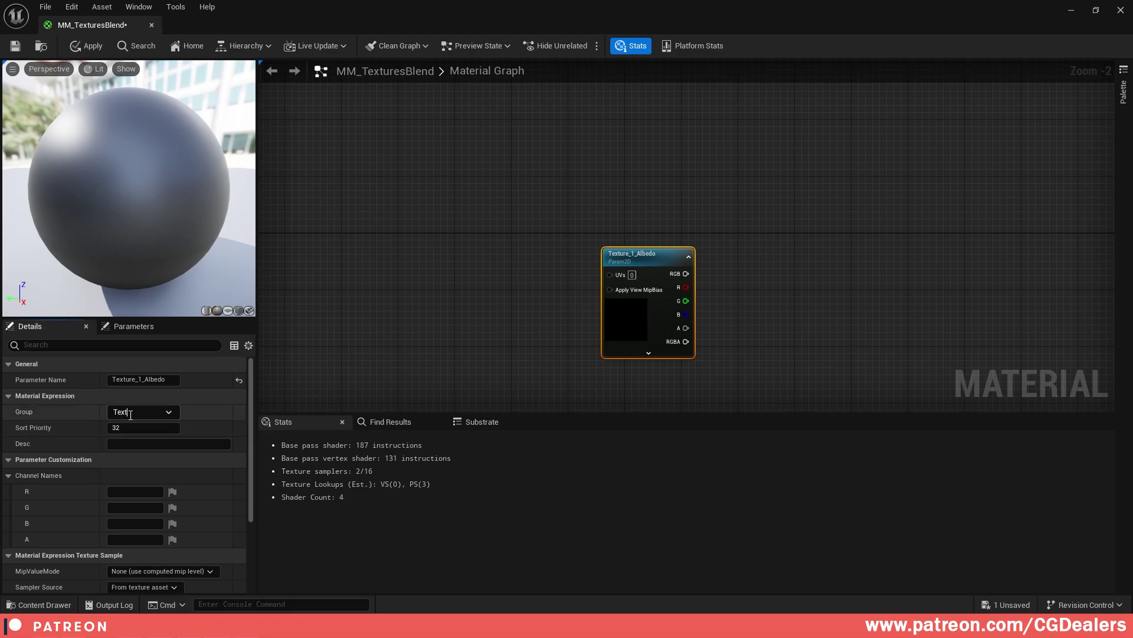
{"action": "left_click", "coordinate": [144, 428]}
{"action": "type", "text": "0"}
{"action": "key", "text": "Return"}
- Assign the Albedo_4K__xd0mda1 texture from the Sand folder to the Texture_1_Albedo parameter
{"action": "scroll", "coordinate": [144, 432], "scroll_direction": "down", "scroll_amount": 4}
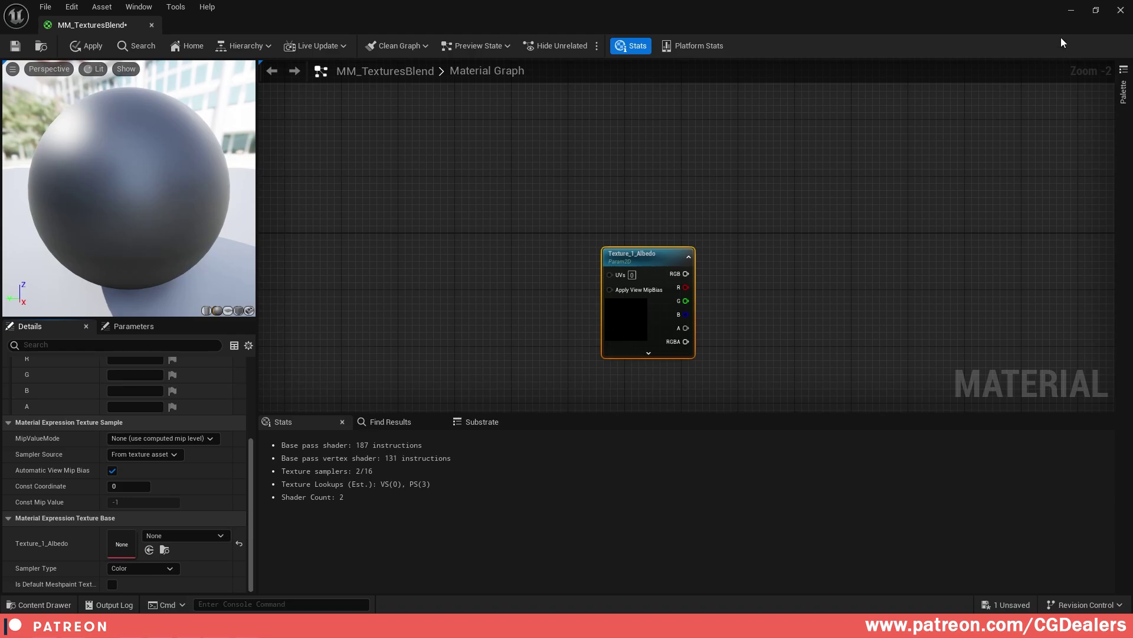
{"action": "left_click", "coordinate": [1096, 10]}
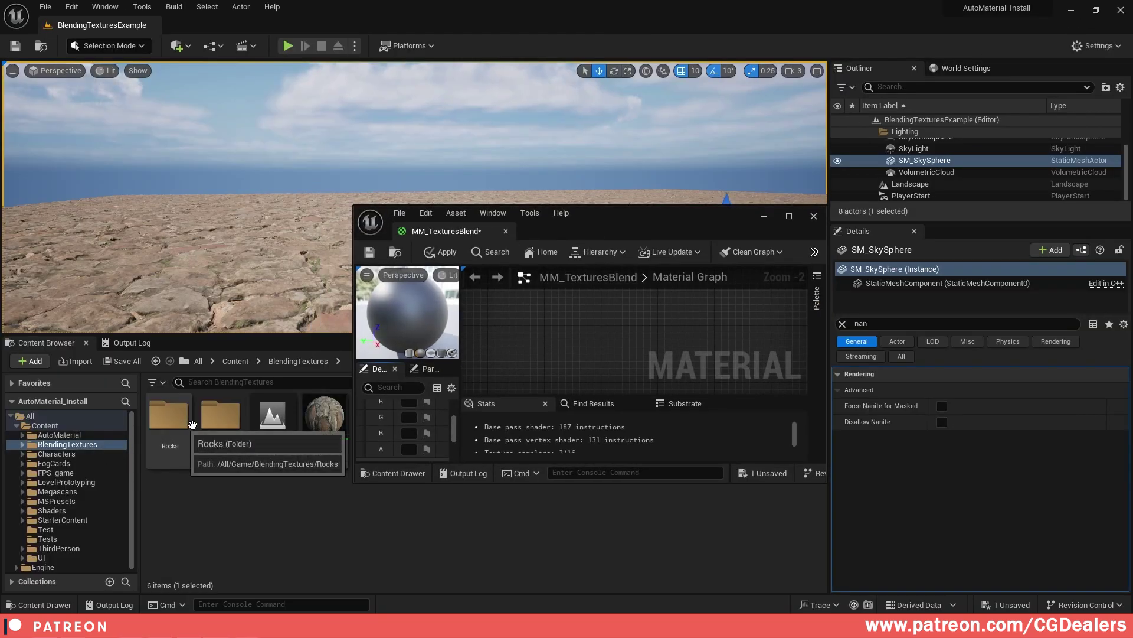
{"action": "double_click", "coordinate": [218, 428]}
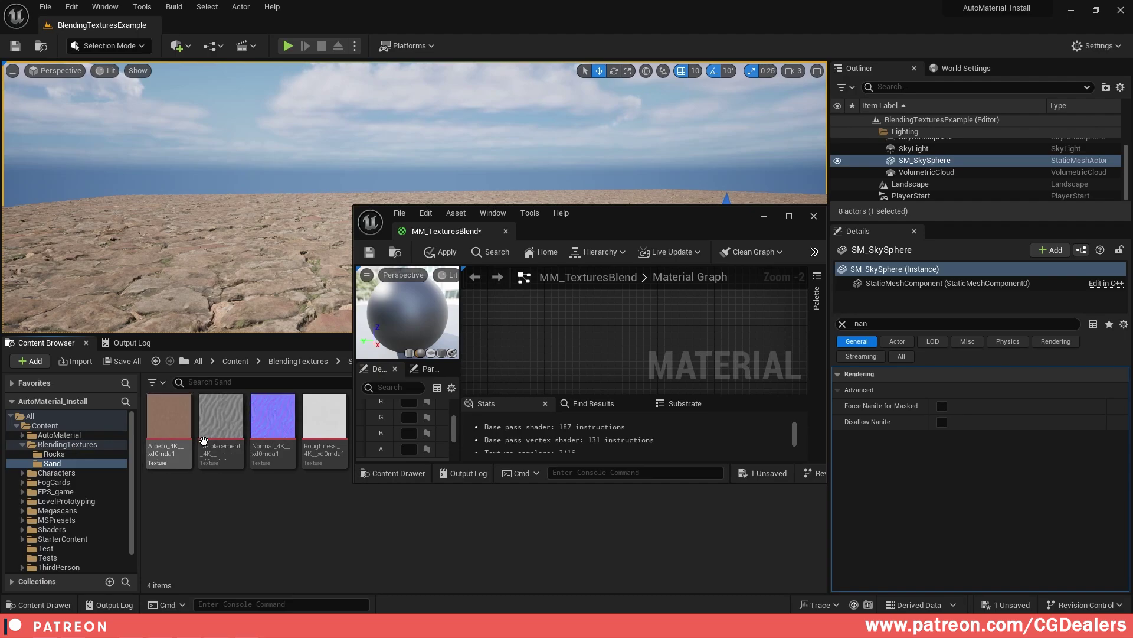
{"action": "left_click_drag", "start_coordinate": [599, 219], "coordinate": [681, 155]}
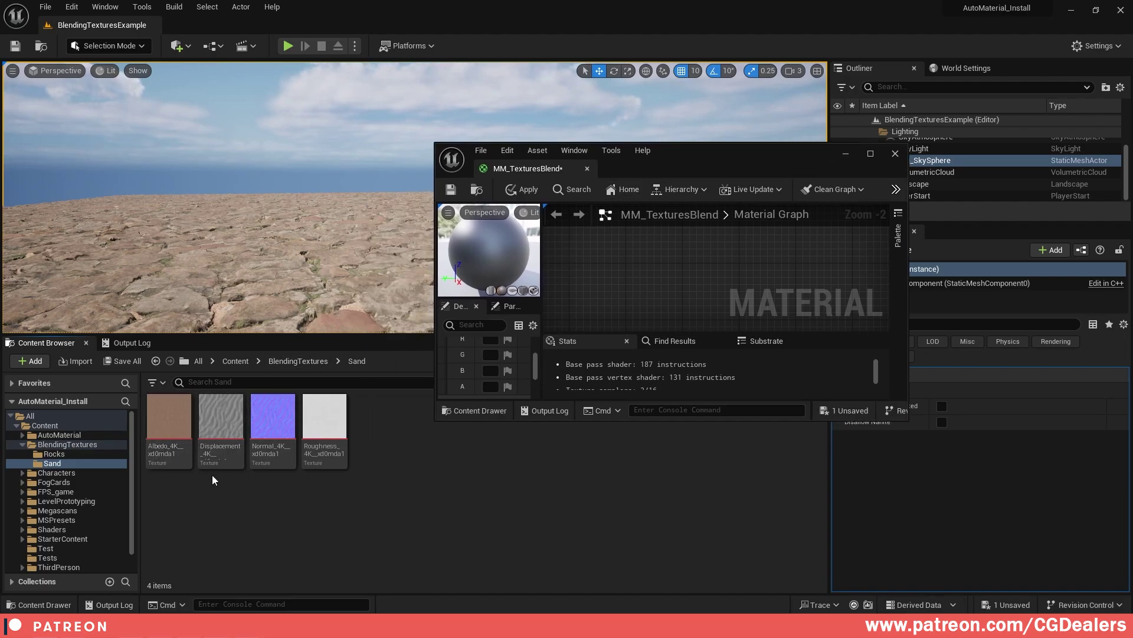
{"action": "double_click", "coordinate": [170, 465]}
{"action": "key", "text": "Escape"}
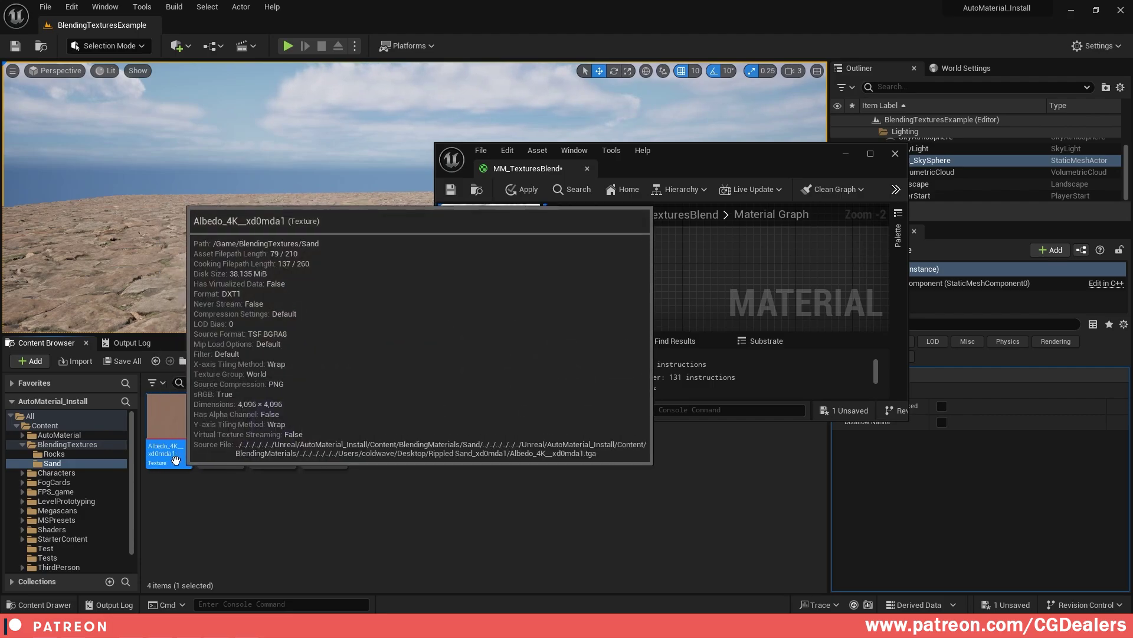
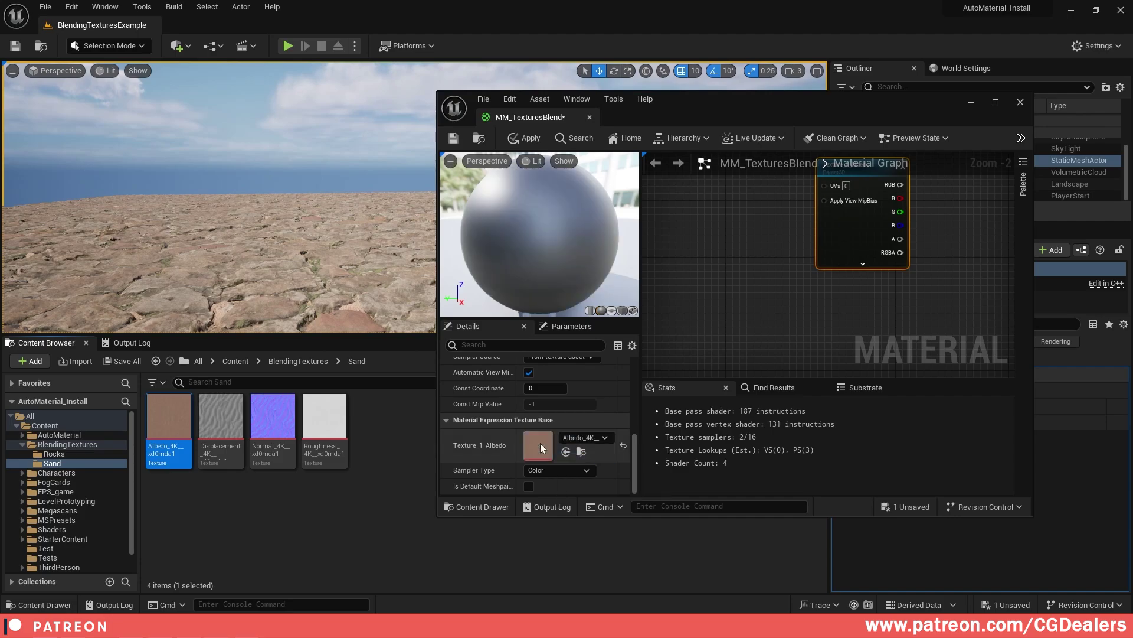
{"action": "right_click_drag", "start_coordinate": [743, 190], "coordinate": [683, 227]}
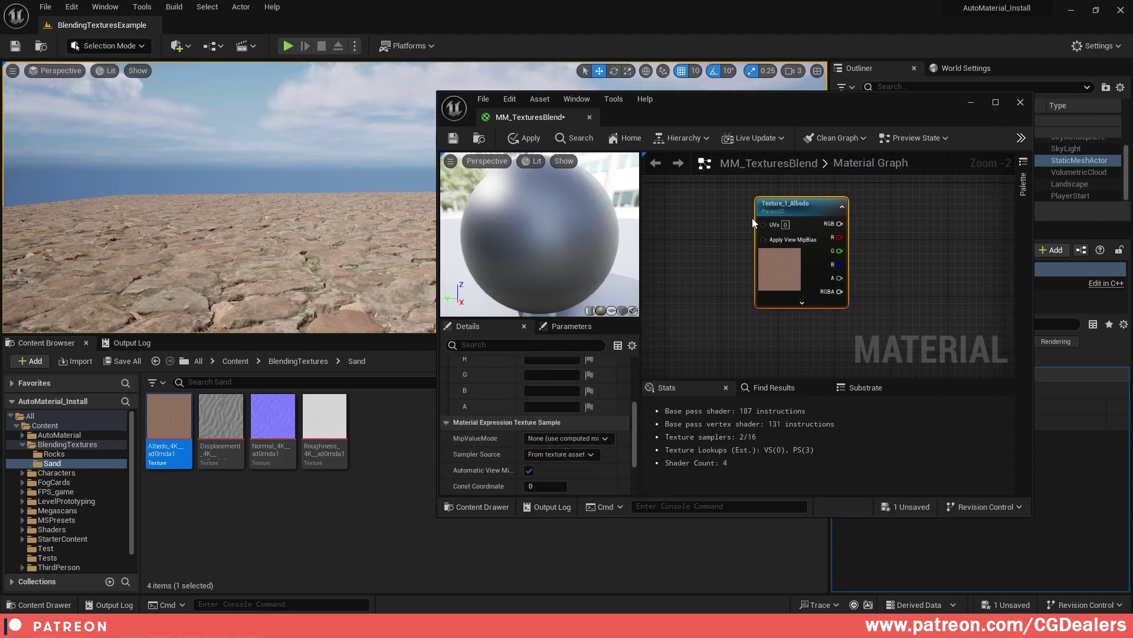
{"action": "right_click_drag", "start_coordinate": [804, 212], "coordinate": [788, 214]}
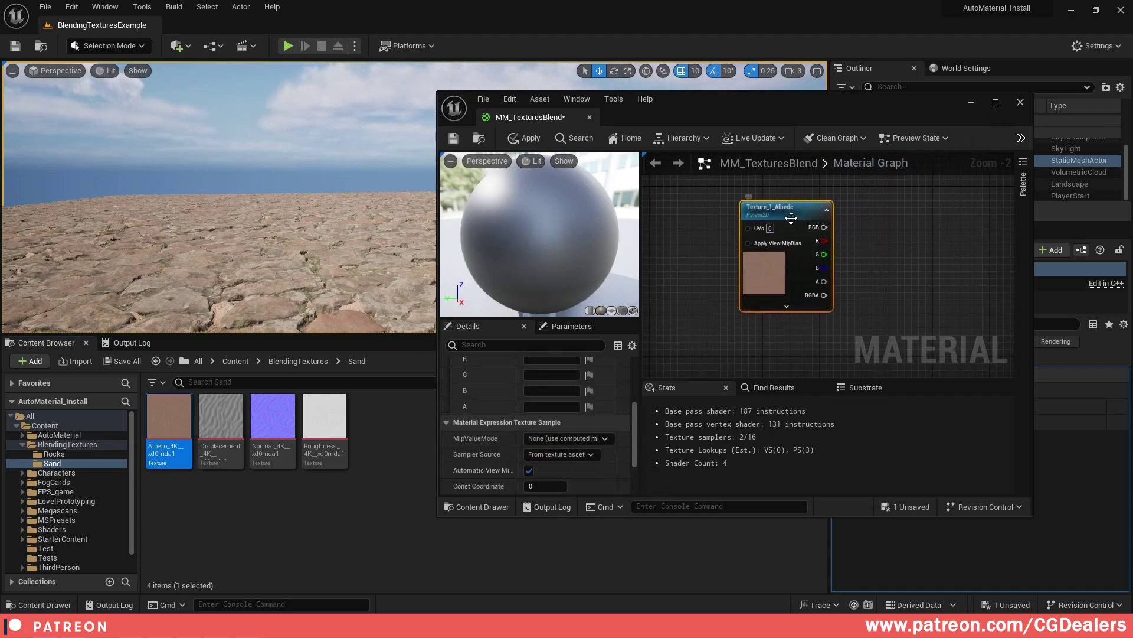
- Duplicate the Texture_1_Albedo parameter below the original and rename the copy Texture_1_R_S_AO
{"action": "key", "text": "ctrl+d"}
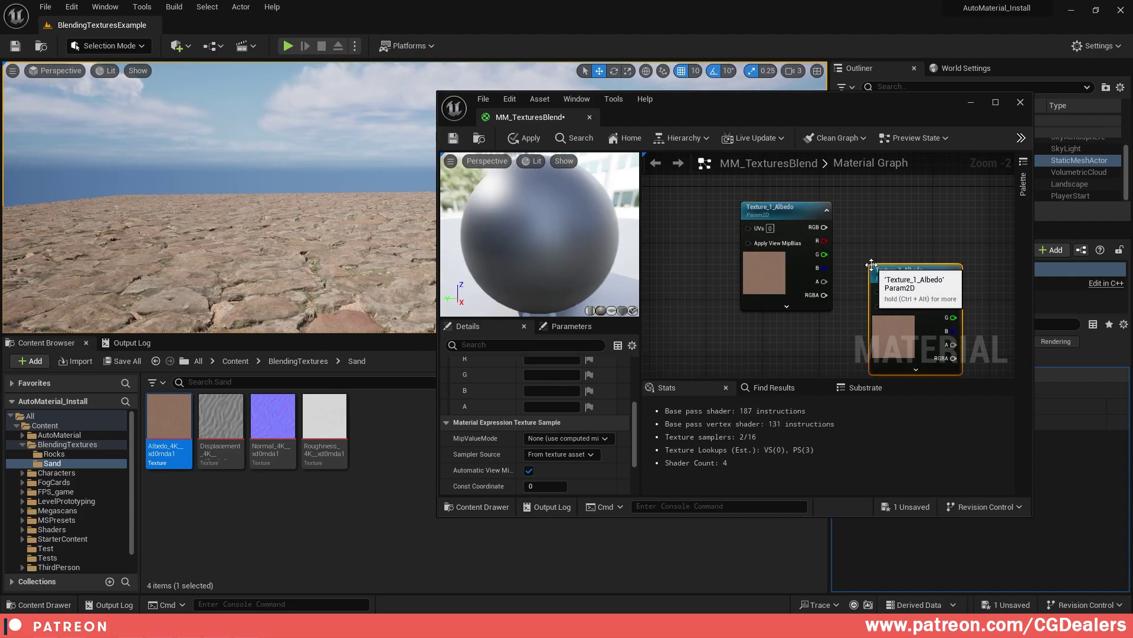
{"action": "left_click_drag", "start_coordinate": [880, 269], "coordinate": [769, 346]}
{"action": "right_click_drag", "start_coordinate": [791, 337], "coordinate": [768, 269]}
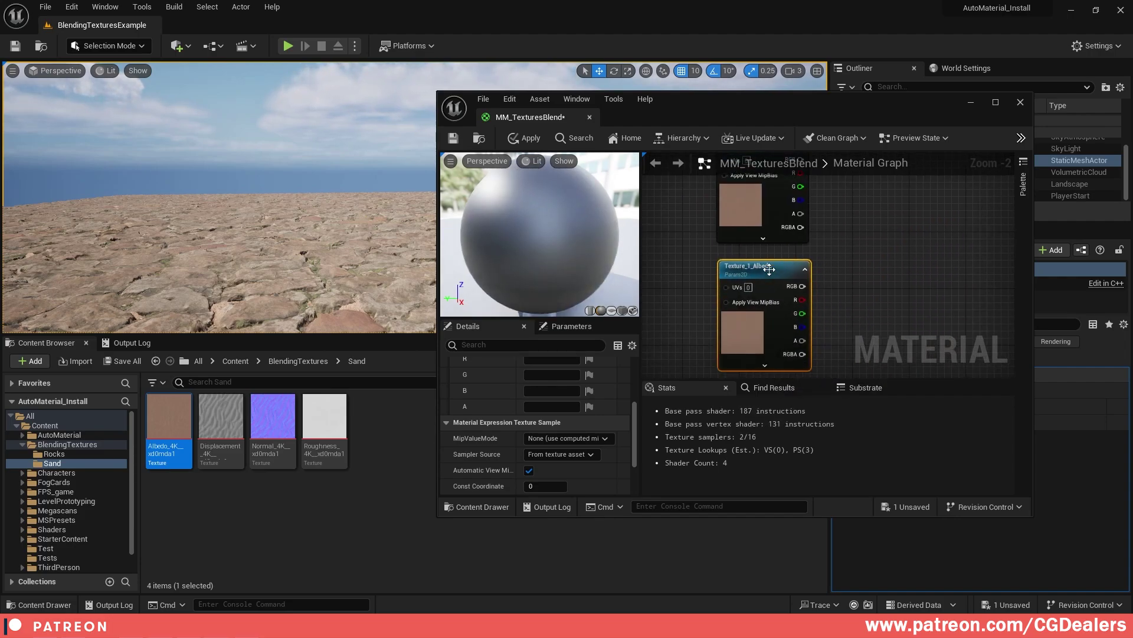
{"action": "left_click_drag", "start_coordinate": [772, 269], "coordinate": [774, 283]}
{"action": "scroll", "coordinate": [565, 409], "scroll_direction": "up", "scroll_amount": 2}
{"action": "scroll", "coordinate": [565, 409], "scroll_direction": "up", "scroll_amount": 3}
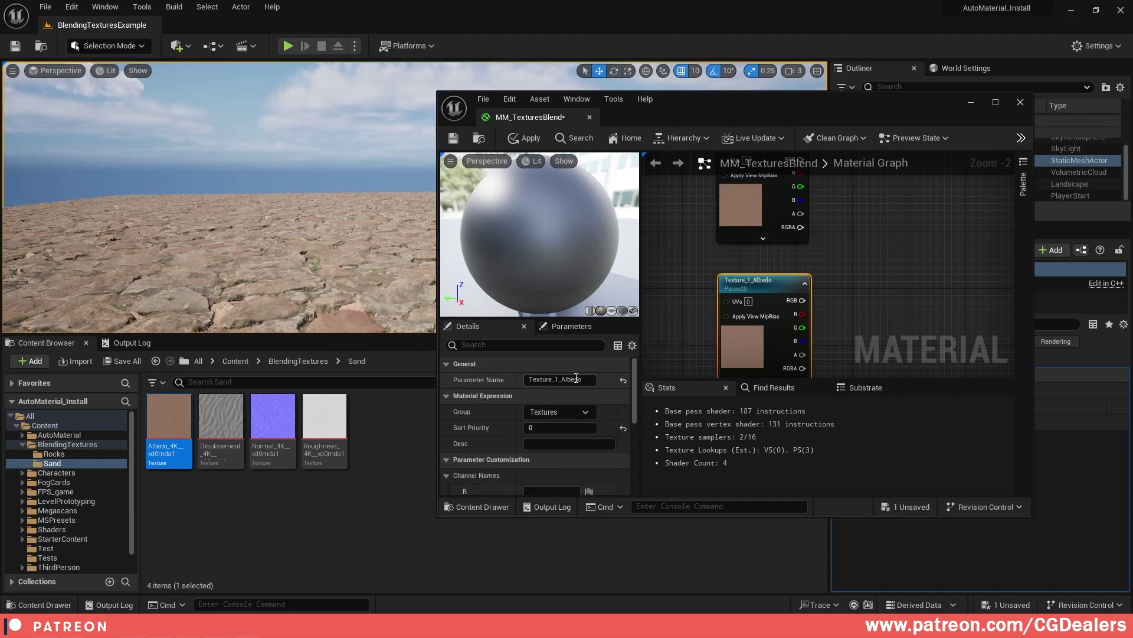
{"action": "left_click_drag", "start_coordinate": [561, 379], "coordinate": [598, 384]}
{"action": "key", "text": "BackSpace"}
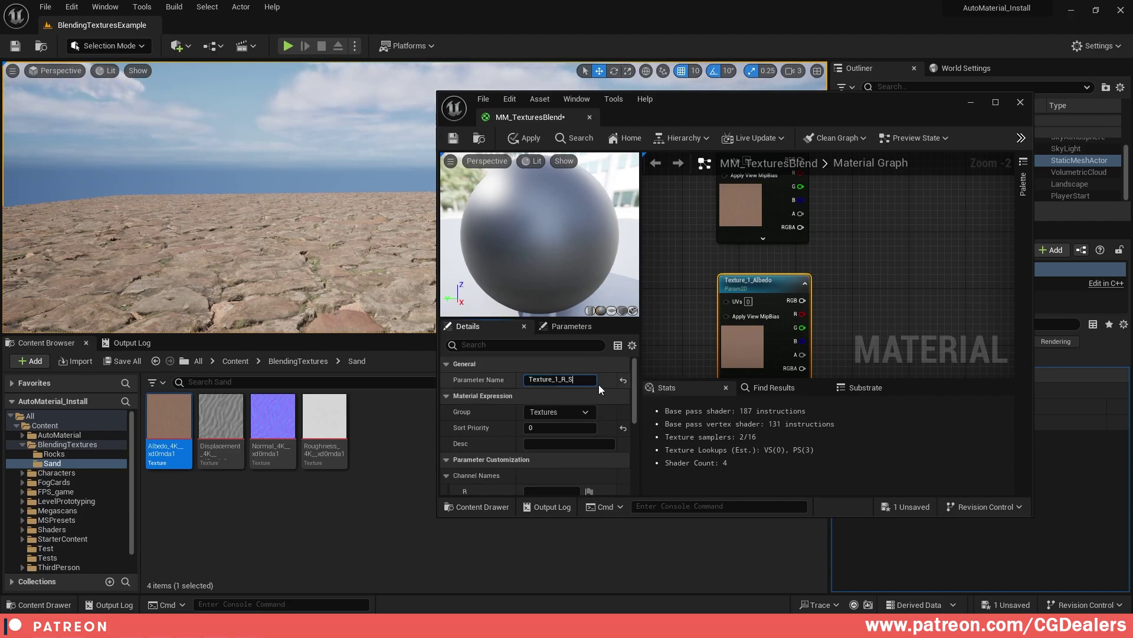
{"action": "type", "text": "R_S_AO"}
{"action": "key", "text": "Return"}
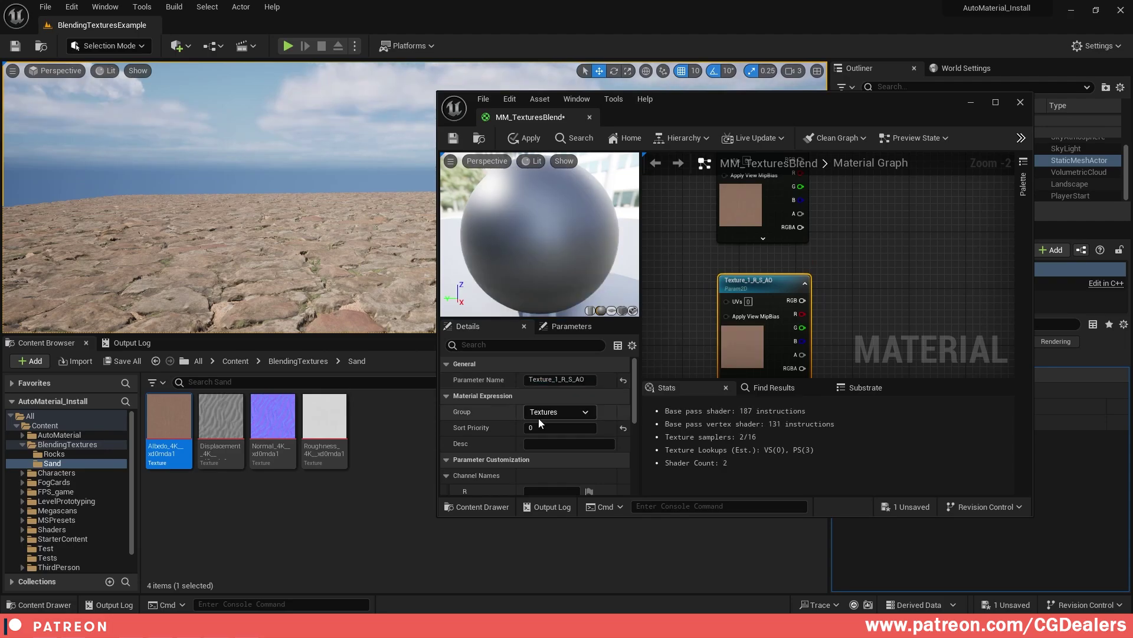
- Set the sort priority of Texture_1_R_S_AO to 1 and assign it the Roughness_4K__xd0mda1 texture from the Sand folder
{"action": "left_click", "coordinate": [548, 426]}
{"action": "type", "text": "1"}
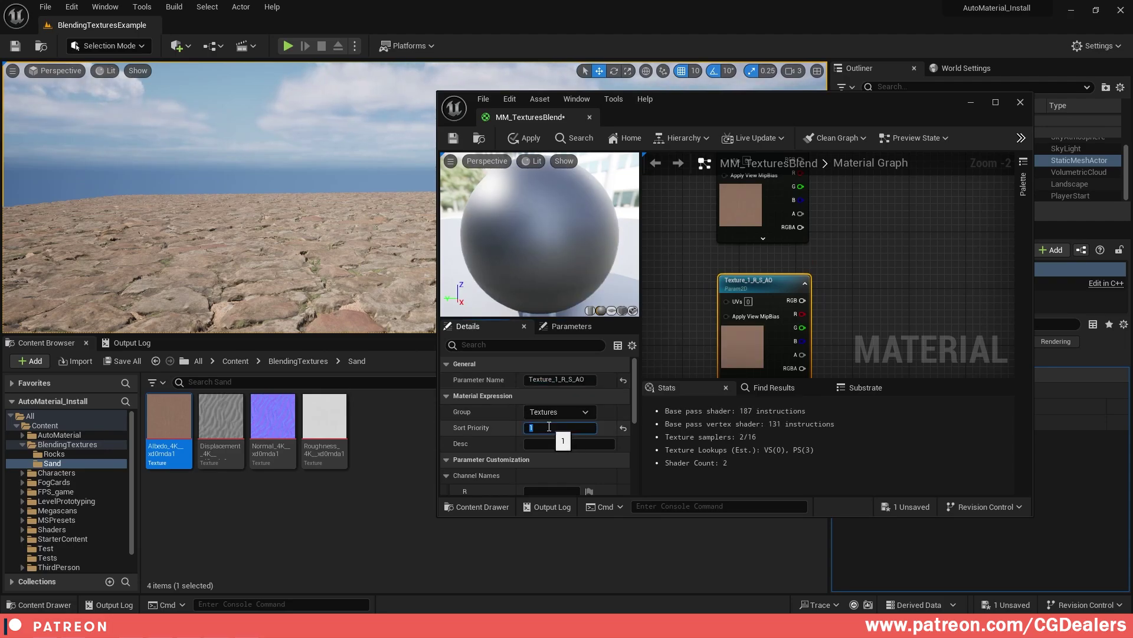
{"action": "key", "text": "Return"}
{"action": "scroll", "coordinate": [624, 441], "scroll_direction": "down", "scroll_amount": 6}
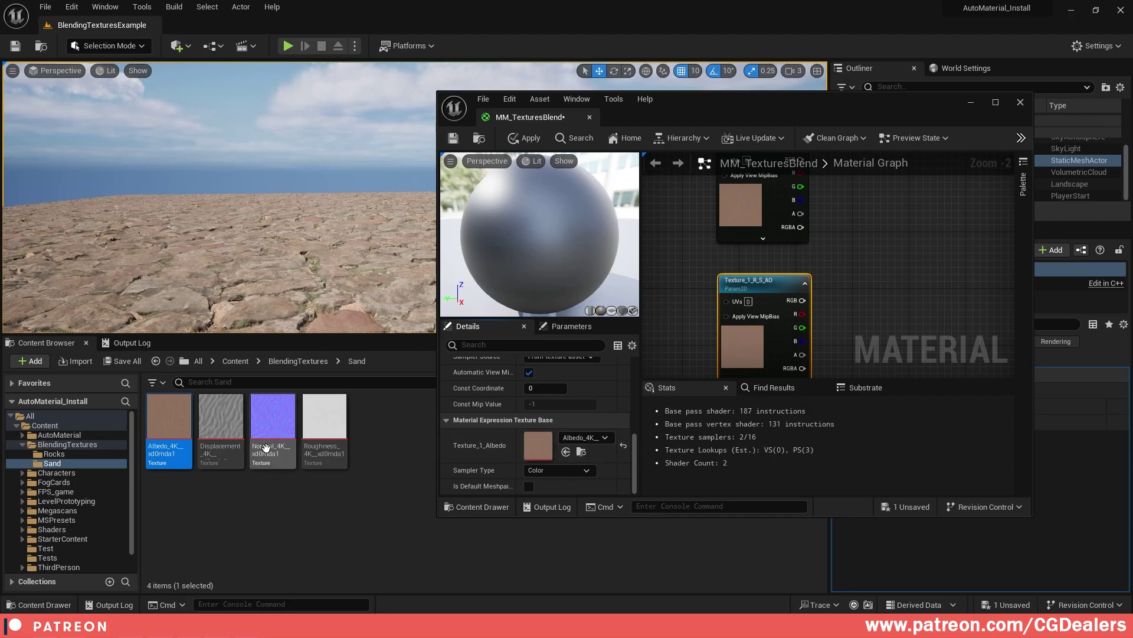
{"action": "left_click_drag", "start_coordinate": [328, 418], "coordinate": [550, 457]}
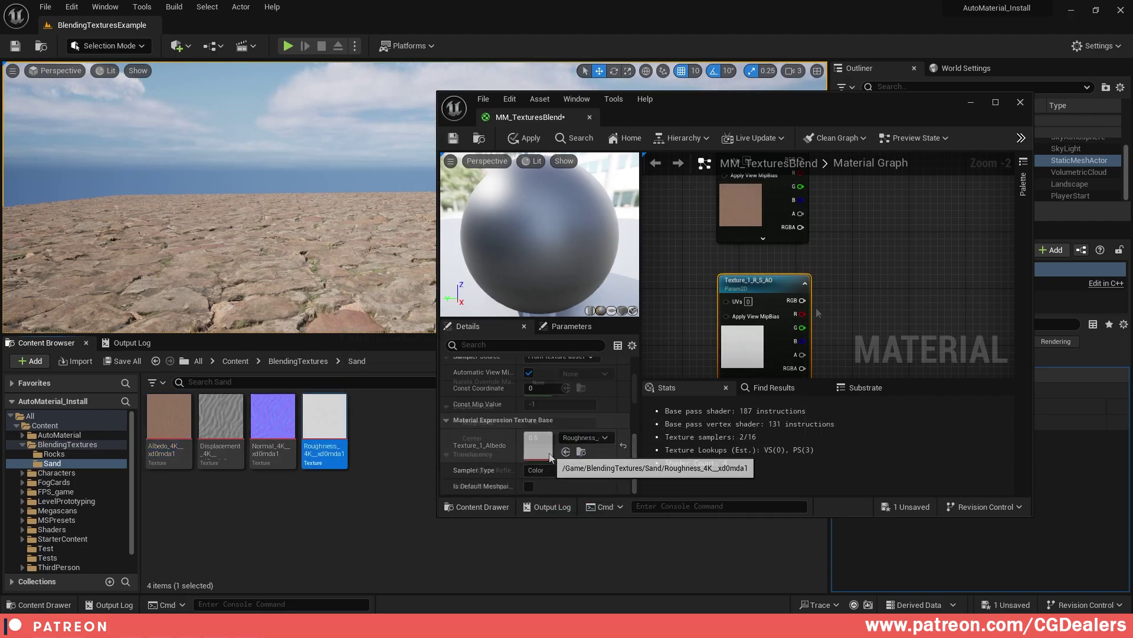
{"action": "left_click", "coordinate": [898, 294]}
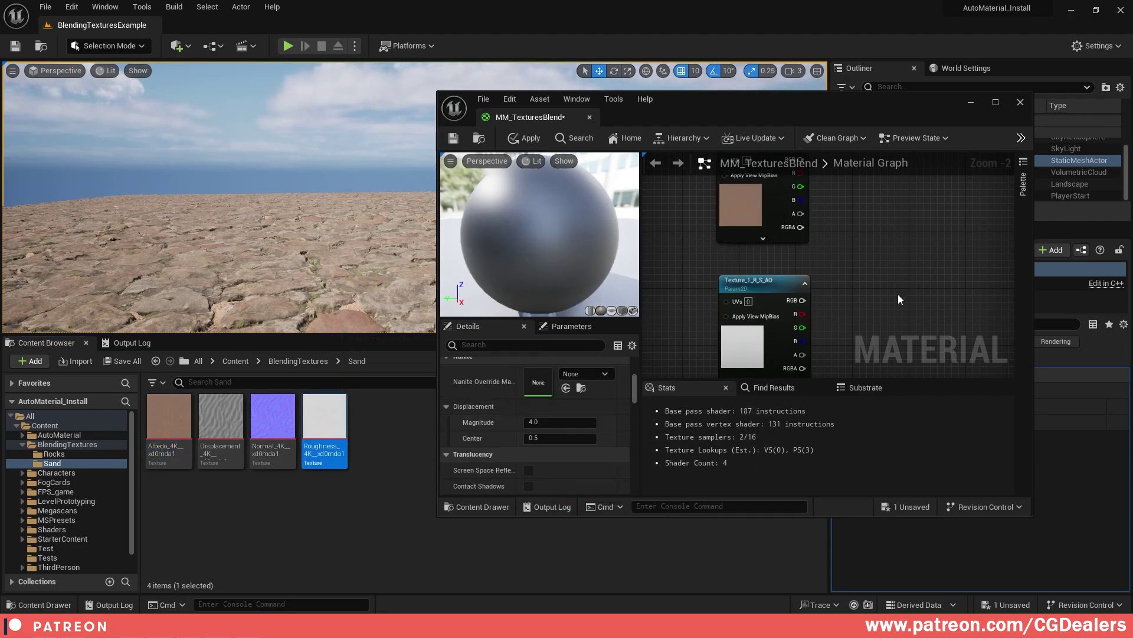
- Duplicate the Texture_1_R_S_AO parameter below the original and rename the copy Texture_1_Normal
{"action": "right_click_drag", "start_coordinate": [898, 294], "coordinate": [881, 199]}
{"action": "left_click", "coordinate": [761, 237]}
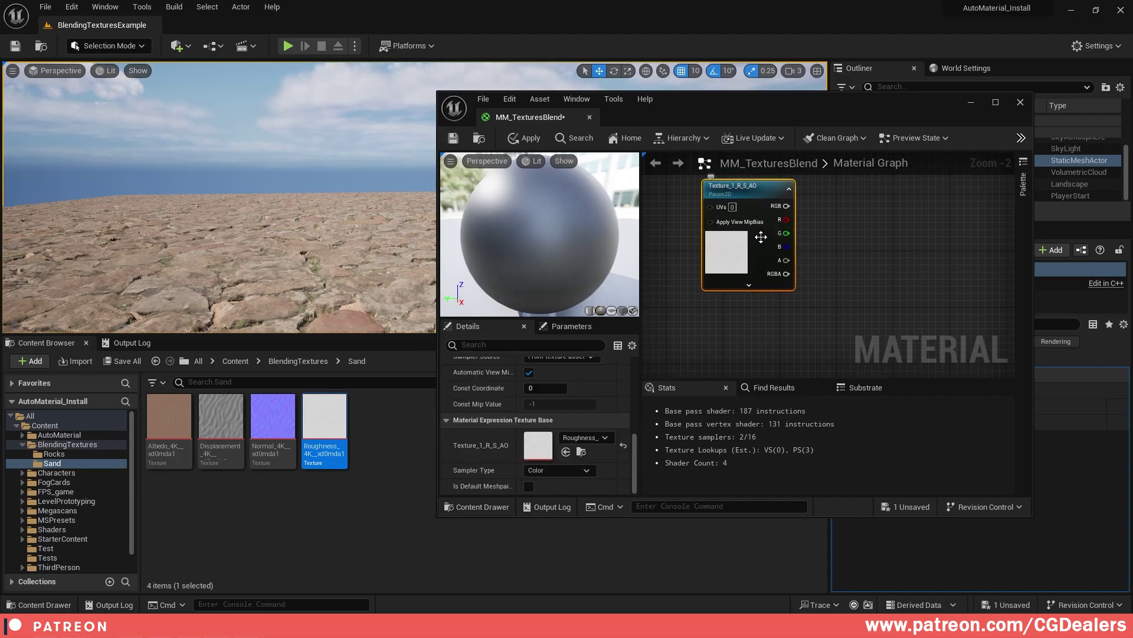
{"action": "key", "text": "ctrl+d"}
{"action": "left_click_drag", "start_coordinate": [813, 281], "coordinate": [771, 334]}
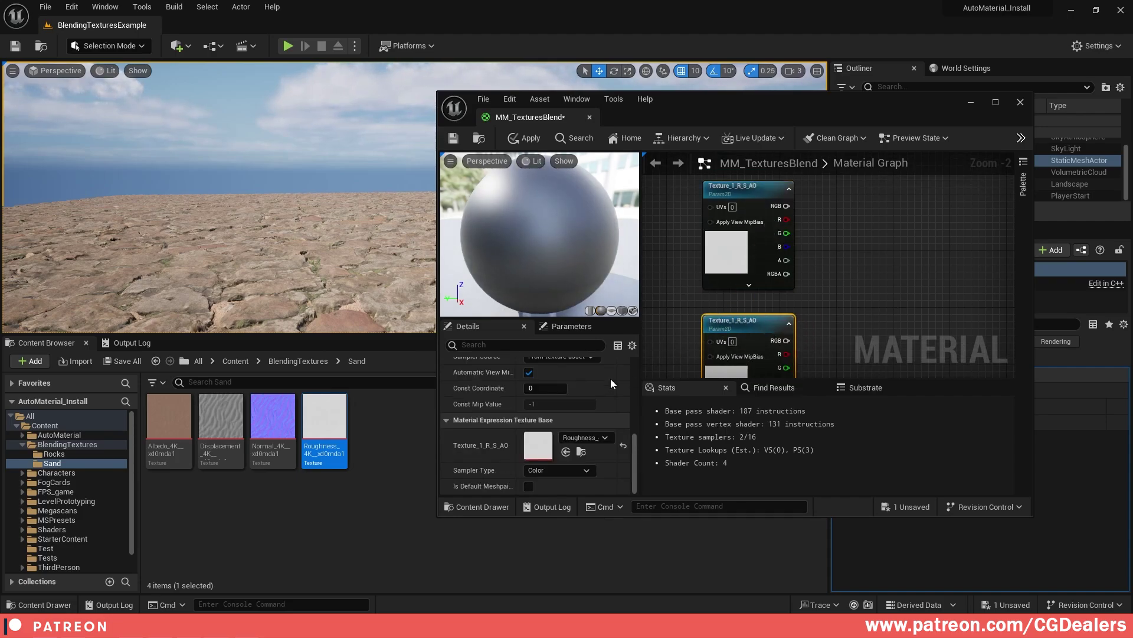
{"action": "scroll", "coordinate": [611, 384], "scroll_direction": "up", "scroll_amount": 5}
{"action": "left_click_drag", "start_coordinate": [560, 379], "coordinate": [605, 380]}
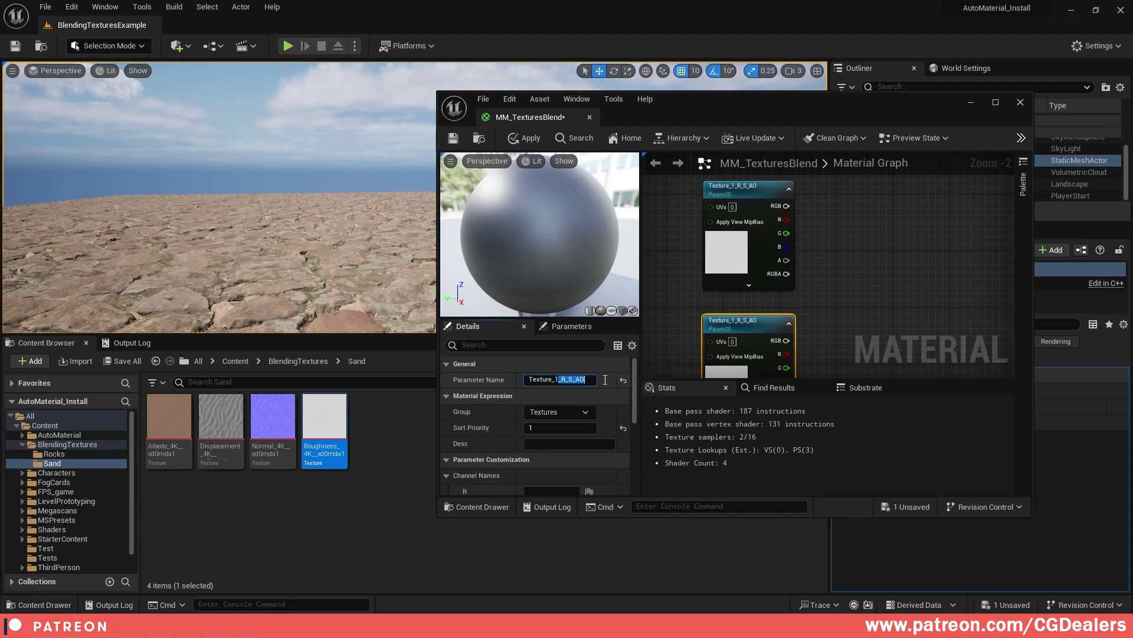
{"action": "type", "text": "_Normal"}
{"action": "key", "text": "Return"}
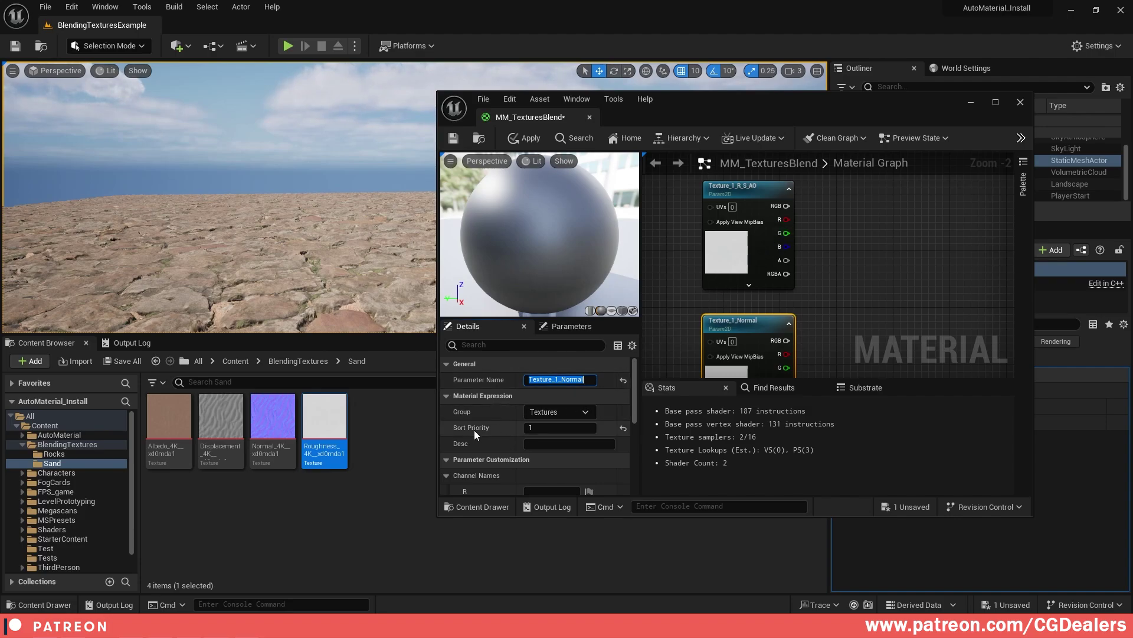
- Set the sort priority of Texture_1_Normal to 2 and assign it the Normal_4K__xd0mda1 texture from the Sand folder
{"action": "left_click", "coordinate": [550, 426]}
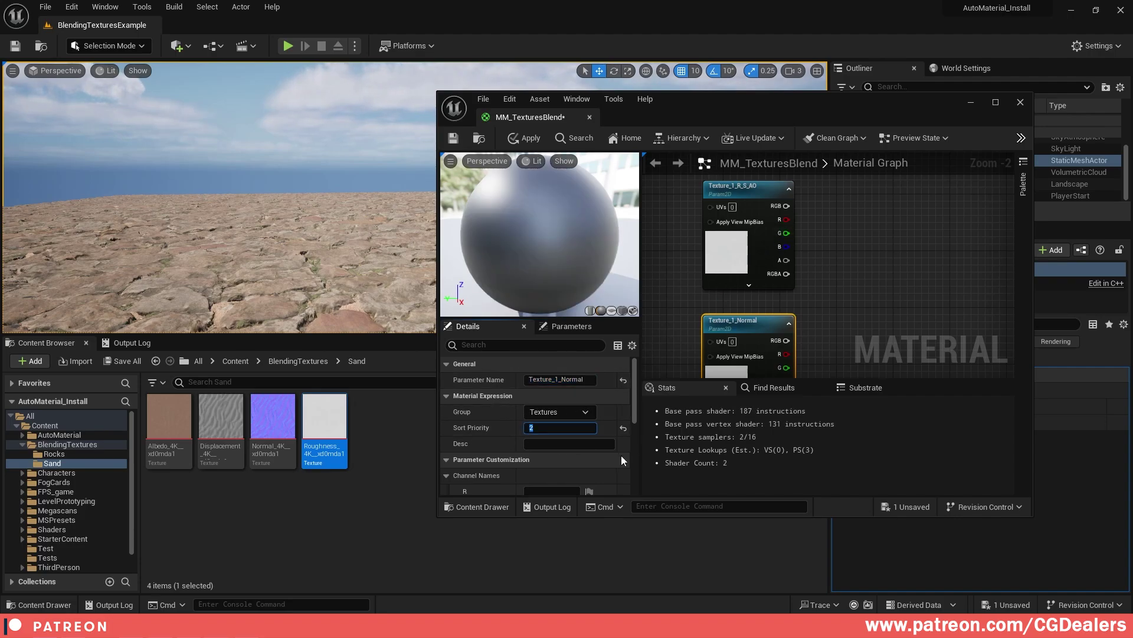
{"action": "scroll", "coordinate": [621, 455], "scroll_direction": "down", "scroll_amount": 8}
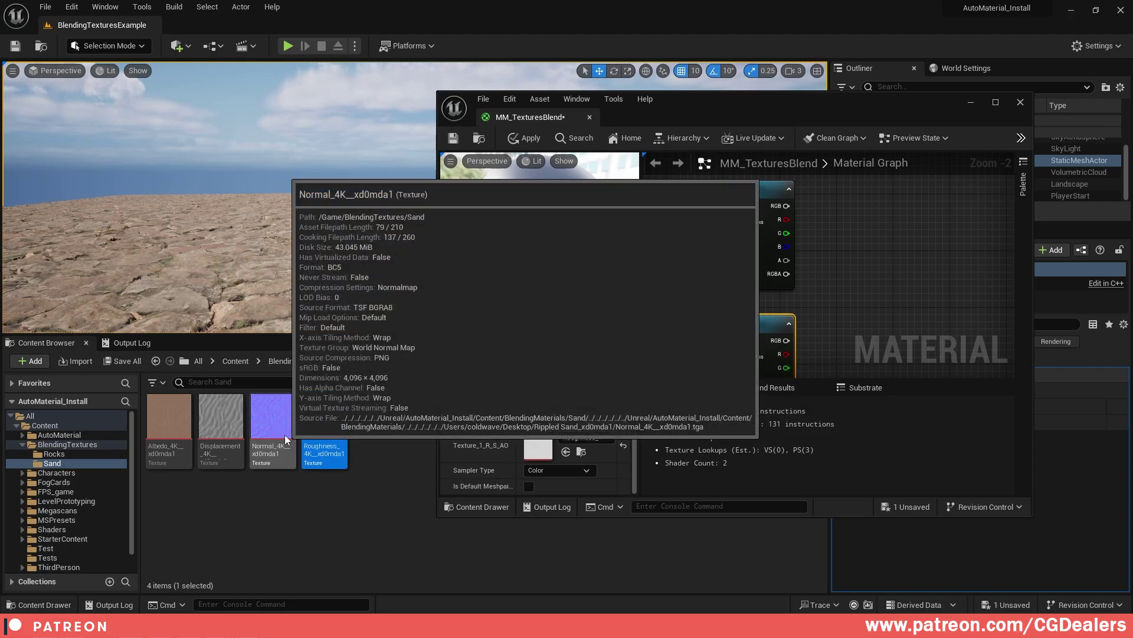
{"action": "left_click_drag", "start_coordinate": [285, 440], "coordinate": [542, 447]}
{"action": "left_click", "coordinate": [688, 352]}
- Duplicate the Texture_1_Normal parameter below the original and rename the copy Texture_1_Displacement
{"action": "right_click_drag", "start_coordinate": [750, 329], "coordinate": [759, 235]}
{"action": "left_click", "coordinate": [759, 235]}
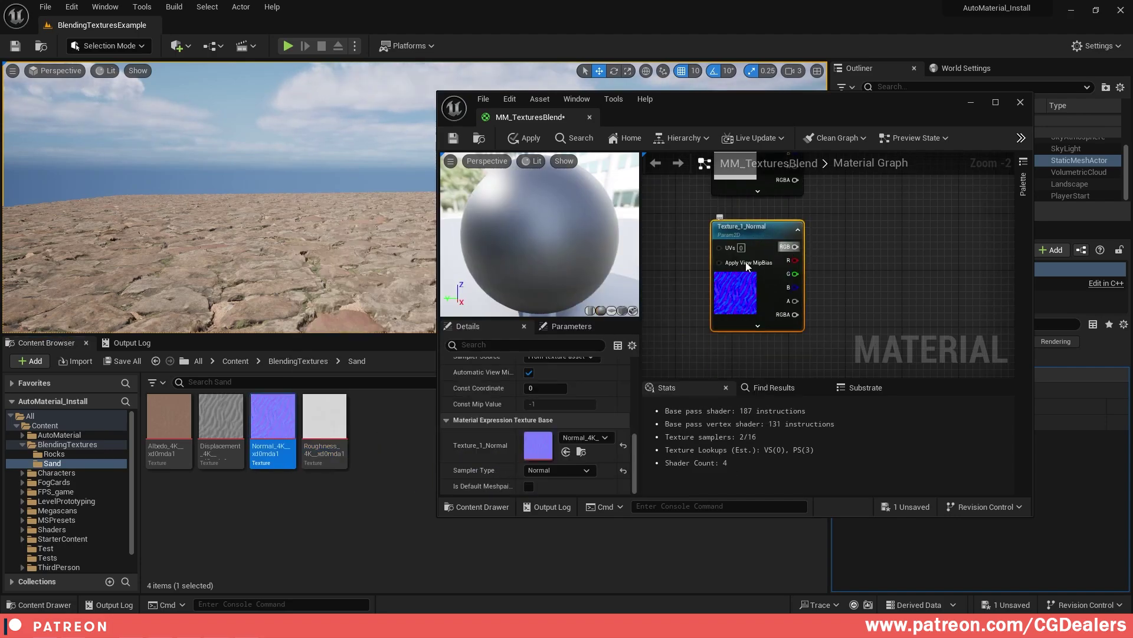
{"action": "key", "text": "ctrl+d"}
{"action": "right_click_drag", "start_coordinate": [870, 291], "coordinate": [873, 243]}
{"action": "left_click_drag", "start_coordinate": [840, 200], "coordinate": [790, 328]}
{"action": "scroll", "coordinate": [566, 390], "scroll_direction": "up", "scroll_amount": 5}
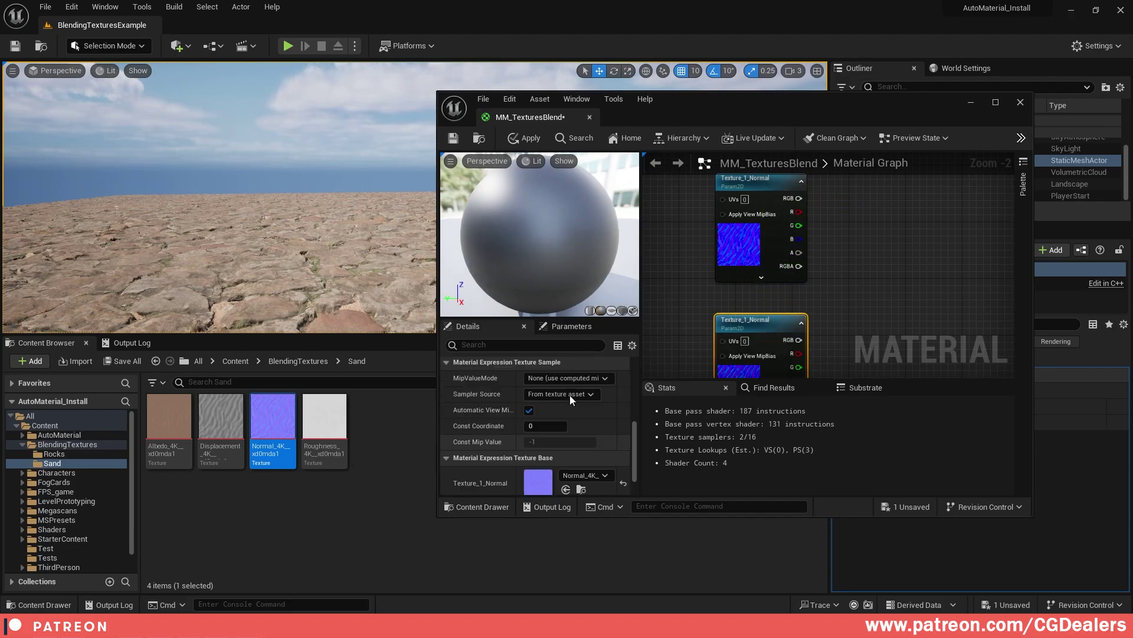
{"action": "double_click", "coordinate": [578, 379]}
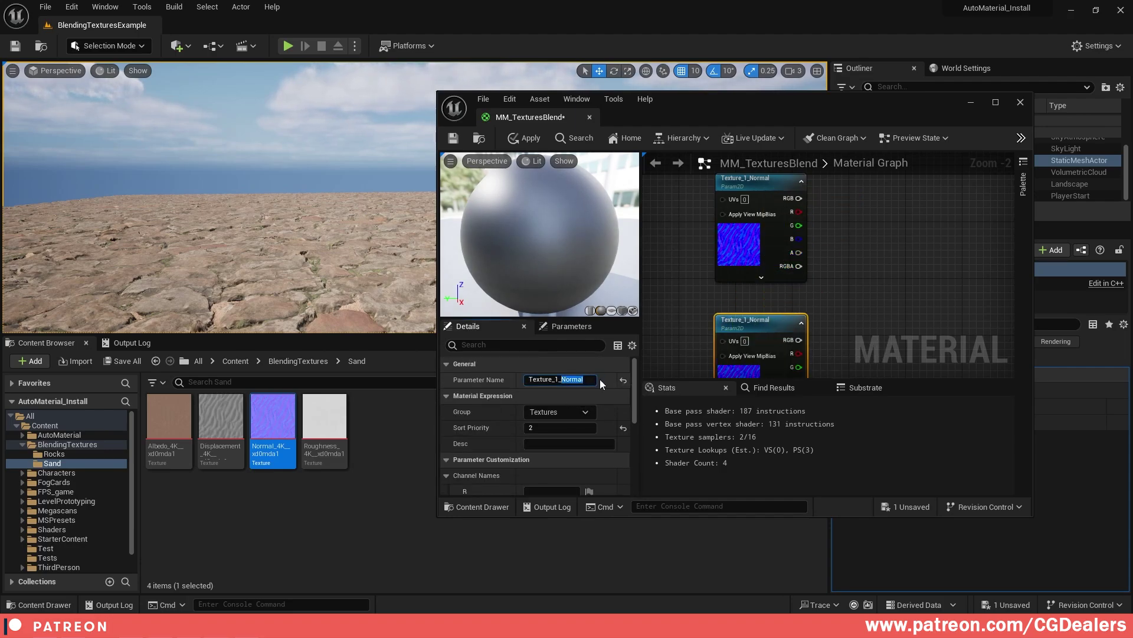
{"action": "type", "text": "Displacement"}
{"action": "key", "text": "Return"}
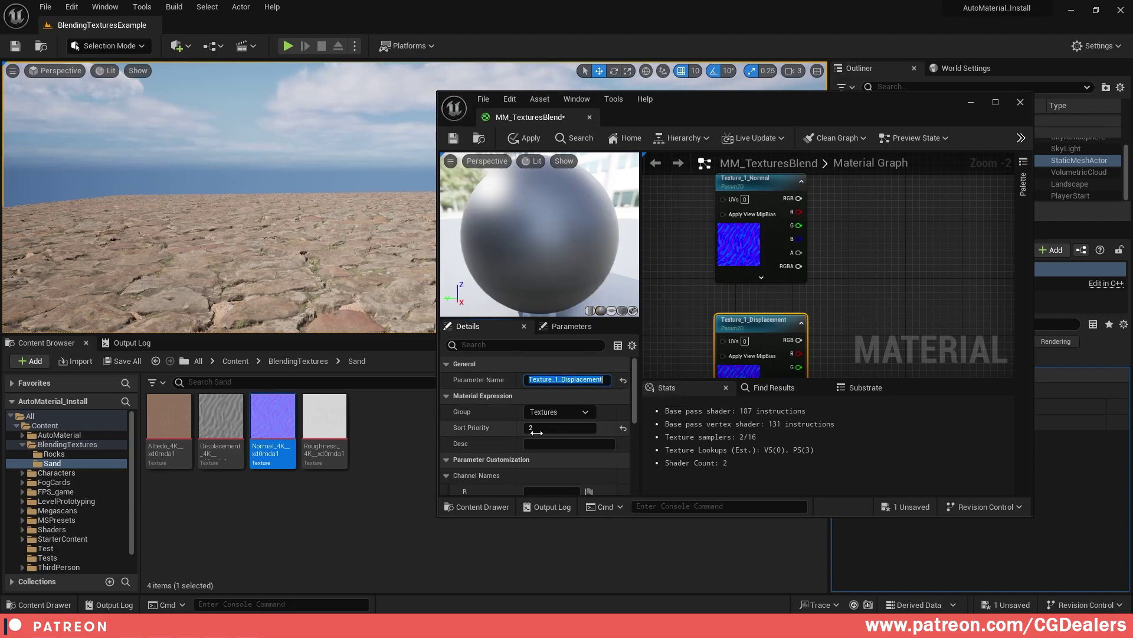
- Set the sort priority of Texture_1_Displacement to 3 and assign it the Displacement_4K__xd0mda1 texture from the Sand folder
{"action": "left_click", "coordinate": [536, 428]}
{"action": "type", "text": "3"}
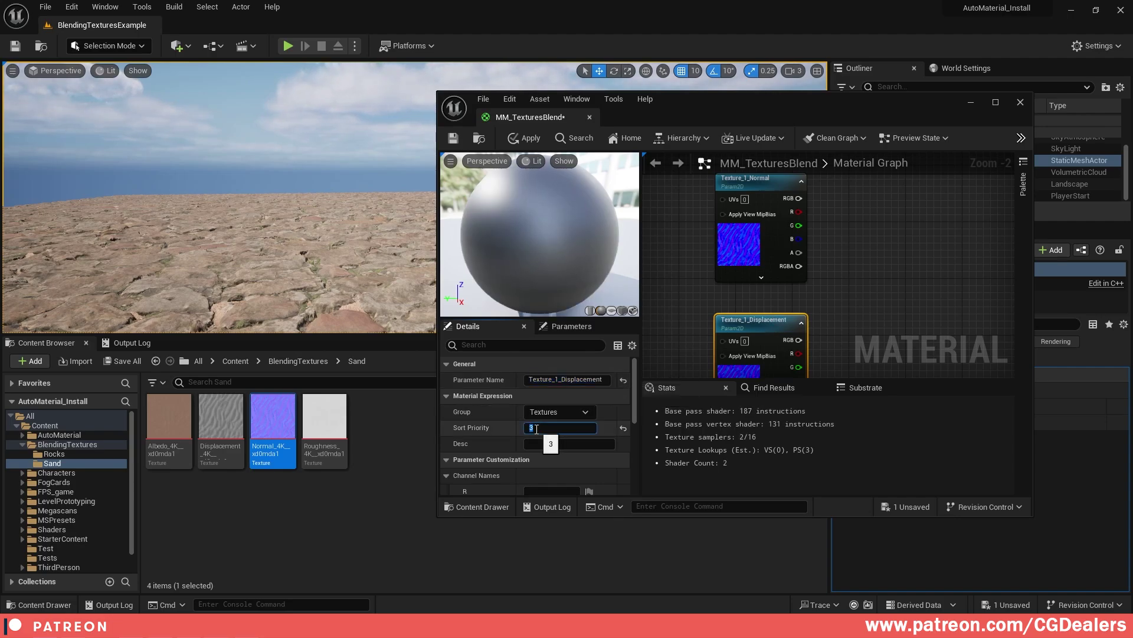
{"action": "scroll", "coordinate": [621, 422], "scroll_direction": "down", "scroll_amount": 3}
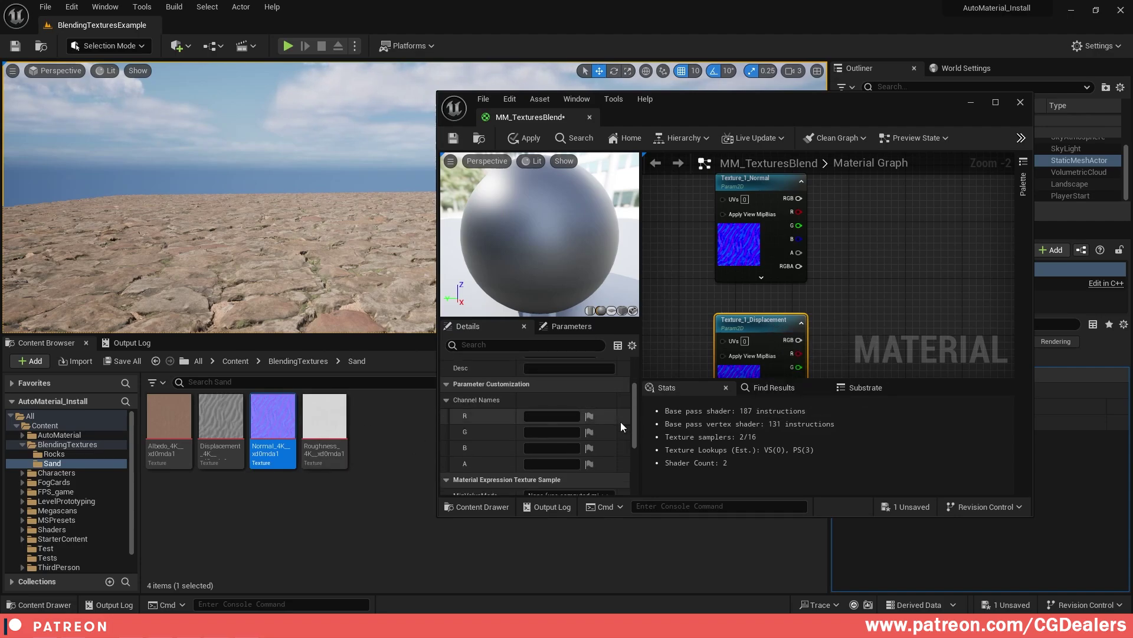
{"action": "scroll", "coordinate": [621, 421], "scroll_direction": "down", "scroll_amount": 3}
{"action": "left_click_drag", "start_coordinate": [220, 428], "coordinate": [531, 445]}
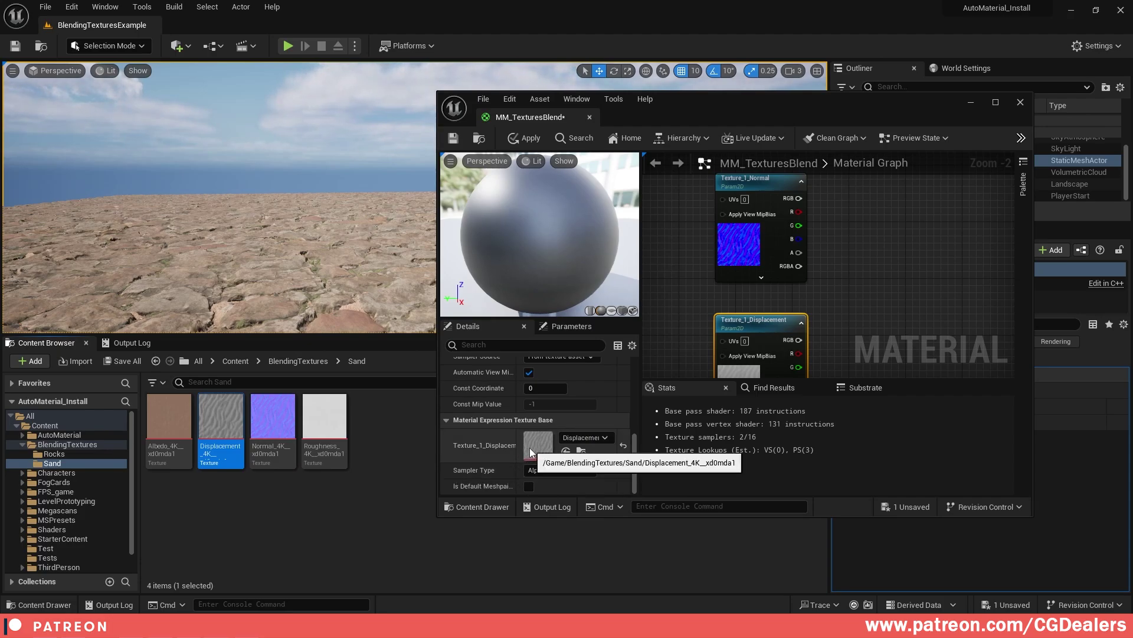
- Maximize the material editor and wrap the four texture parameters in a comment named Textures_1 with Show Bubble When Zoomed enabled
{"action": "left_click", "coordinate": [995, 102]}
{"action": "key", "text": "Home"}
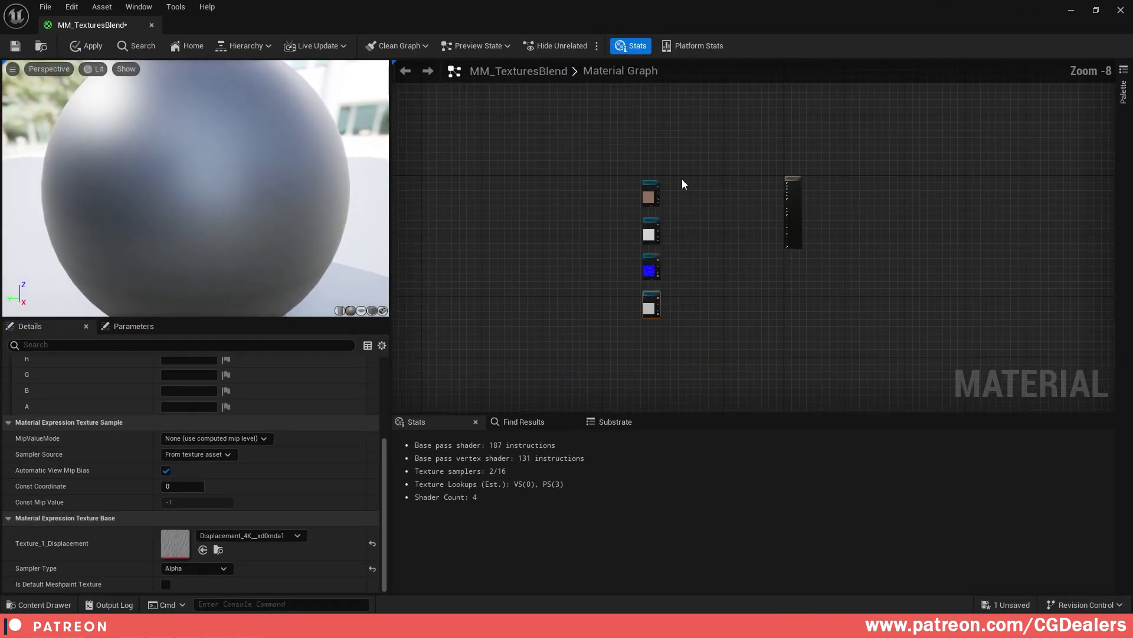
{"action": "left_click_drag", "start_coordinate": [675, 145], "coordinate": [593, 354]}
{"action": "key", "text": "c"}
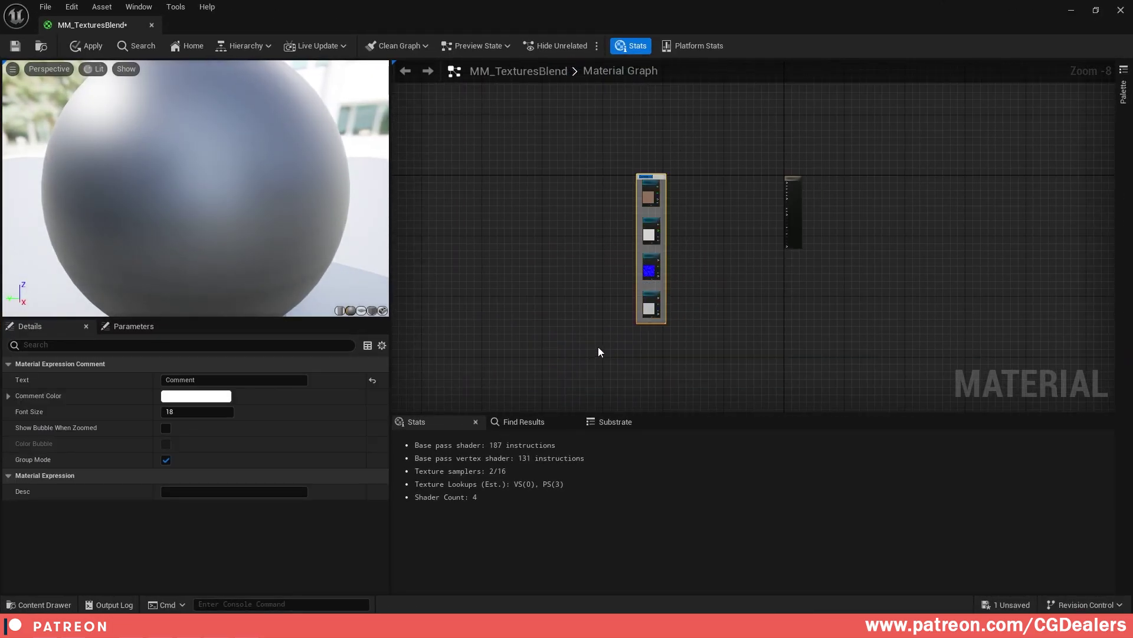
{"action": "type", "text": "Textures_1"}
{"action": "key", "text": "Return"}
{"action": "left_click", "coordinate": [165, 428]}
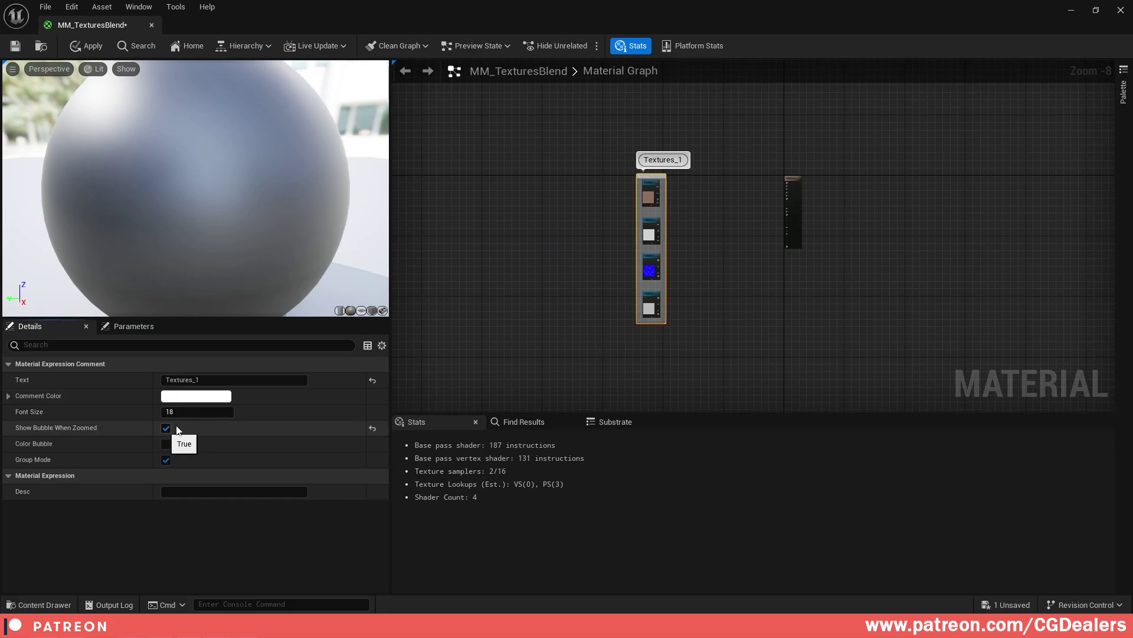
- Widen the Textures_1 comment box on its left side to make room before the texture nodes
{"action": "scroll", "coordinate": [689, 210], "scroll_direction": "up", "scroll_amount": 8}
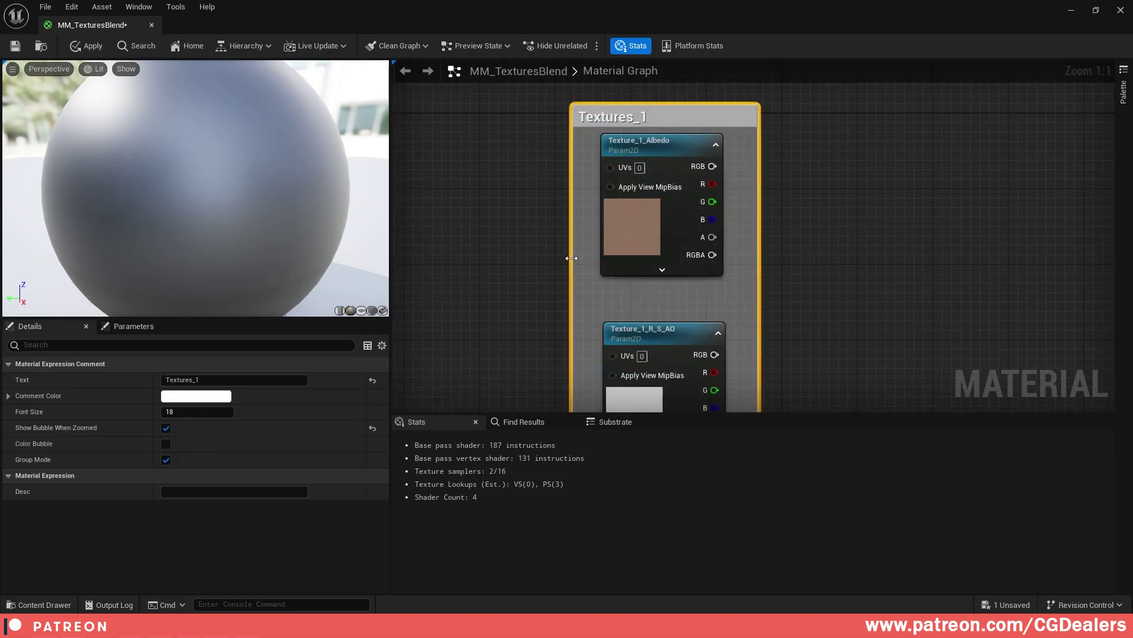
{"action": "left_click_drag", "start_coordinate": [571, 258], "coordinate": [368, 268]}
{"action": "scroll", "coordinate": [762, 167], "scroll_direction": "down", "scroll_amount": 5}
{"action": "left_click", "coordinate": [761, 166]}
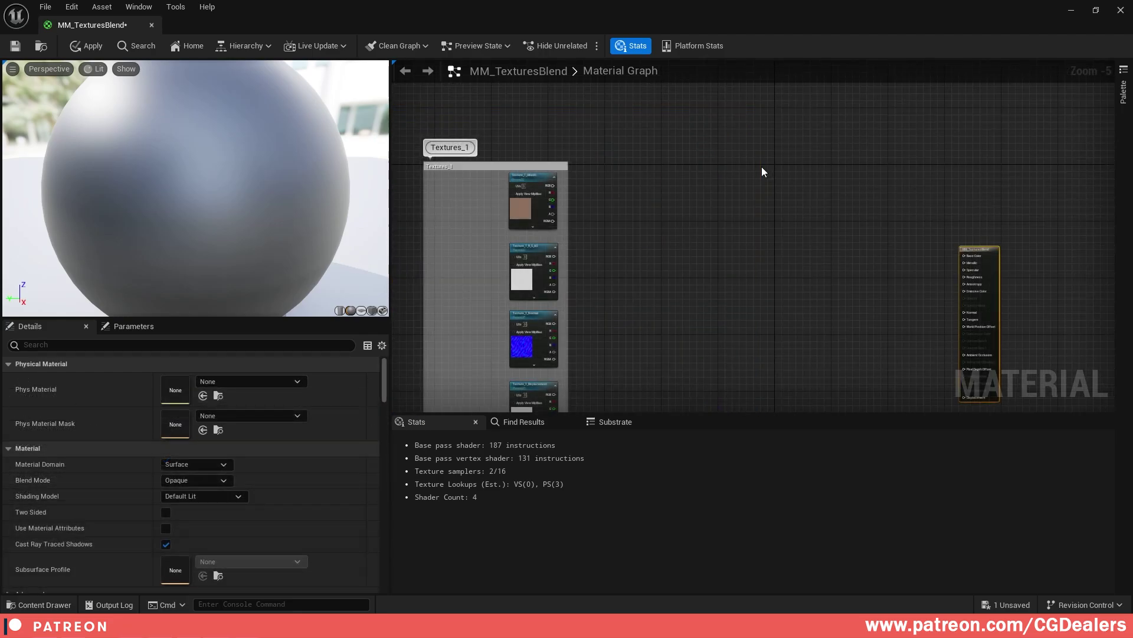
- Add an Absolute World Position node in the empty graph area beside the Textures_1 comment
{"action": "scroll", "coordinate": [762, 166], "scroll_direction": "up", "scroll_amount": 3}
{"action": "right_click_drag", "start_coordinate": [727, 175], "coordinate": [805, 247]}
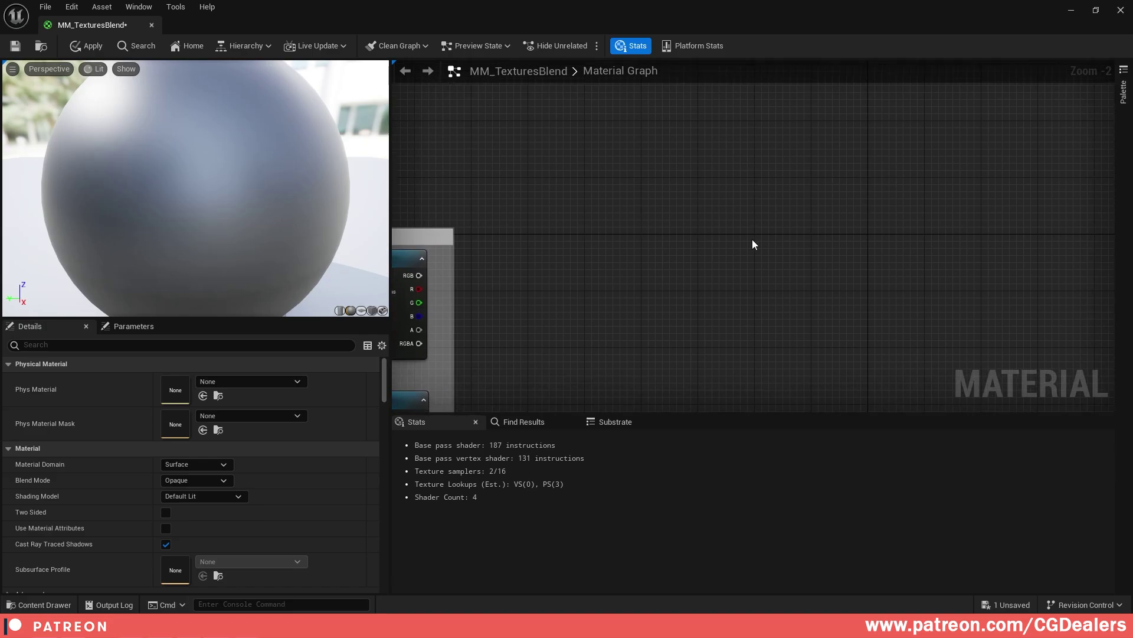
{"action": "right_click", "coordinate": [693, 229]}
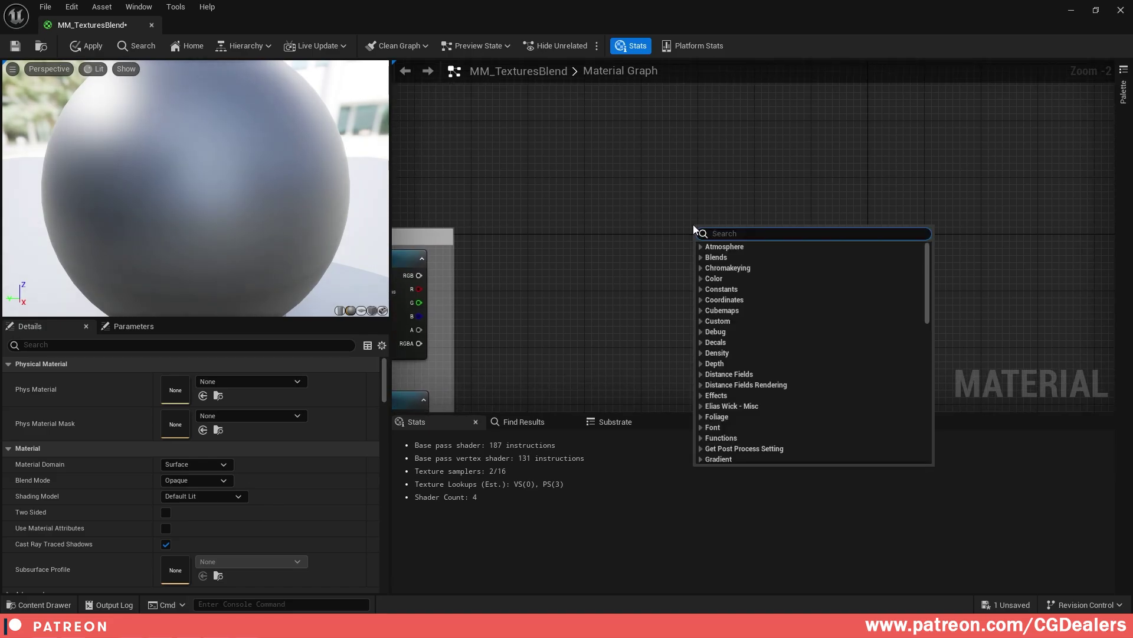
{"action": "type", "text": "world"}
{"action": "key", "text": "Return"}
{"action": "scroll", "coordinate": [710, 238], "scroll_direction": "up", "scroll_amount": 2}
{"action": "left_click_drag", "start_coordinate": [739, 223], "coordinate": [662, 181]}
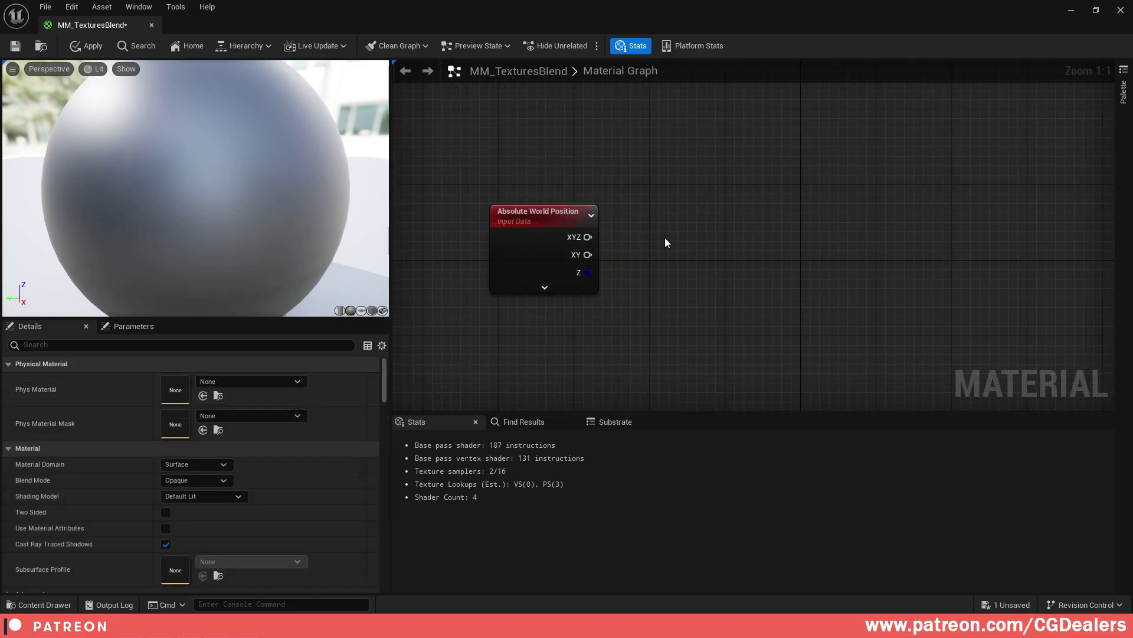
- Add a ComponentMask node for the R and G channels and connect the XYZ output of Absolute World Position to it
{"action": "right_click", "coordinate": [665, 237]}
{"action": "type", "text": "mask"}
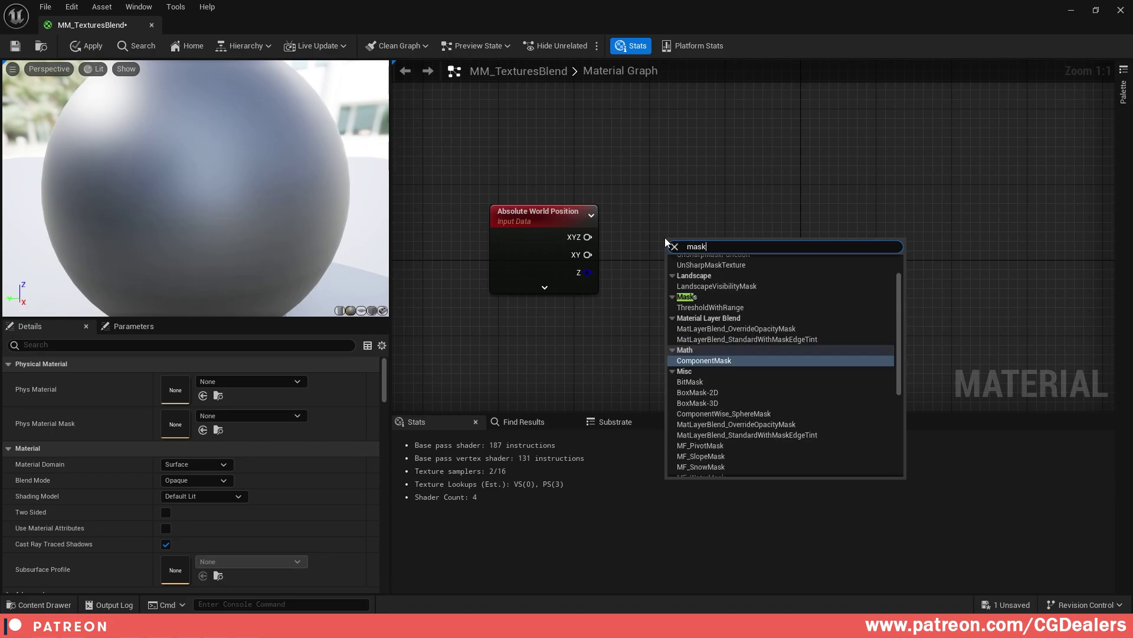
{"action": "key", "text": "Return"}
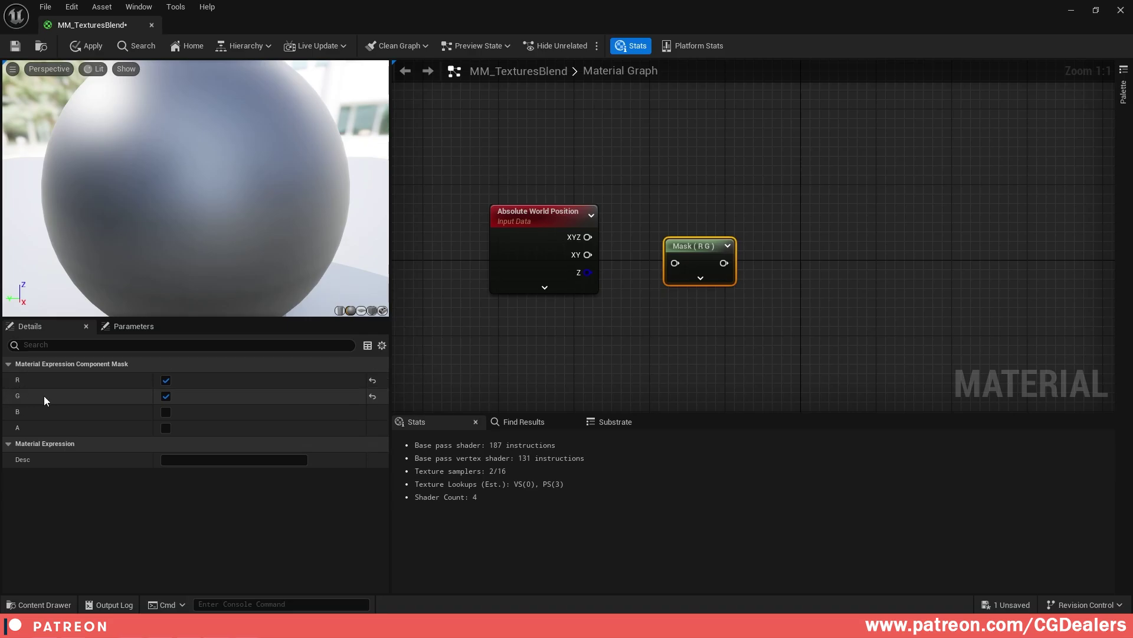
{"action": "left_click_drag", "start_coordinate": [692, 247], "coordinate": [686, 222]}
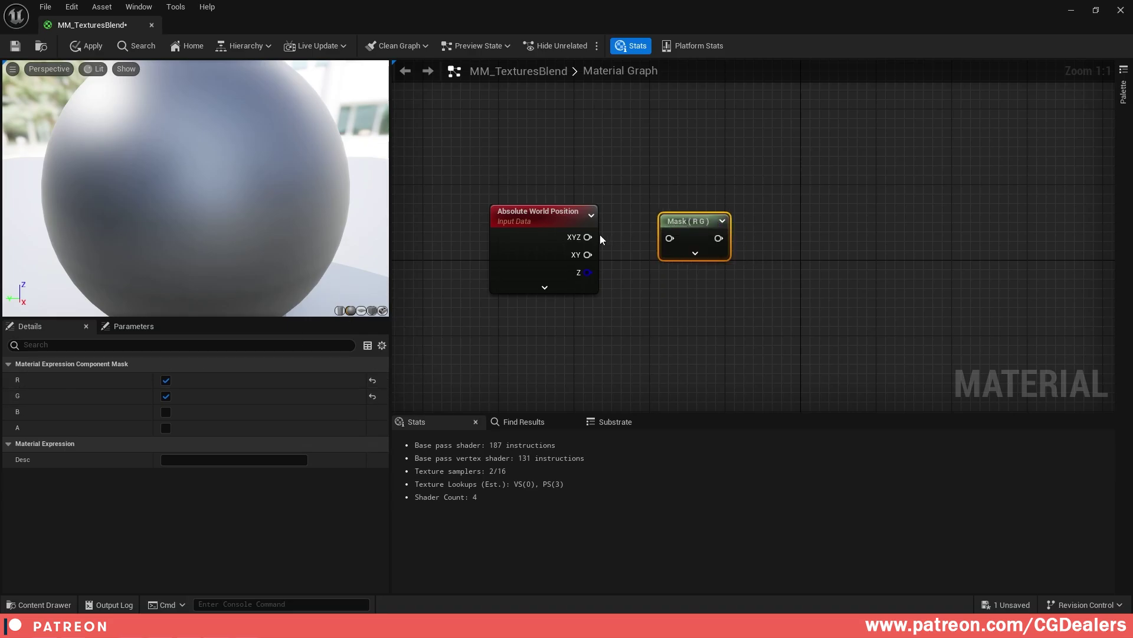
{"action": "left_click_drag", "start_coordinate": [588, 237], "coordinate": [673, 239]}
{"action": "left_click_drag", "start_coordinate": [503, 189], "coordinate": [802, 310]}
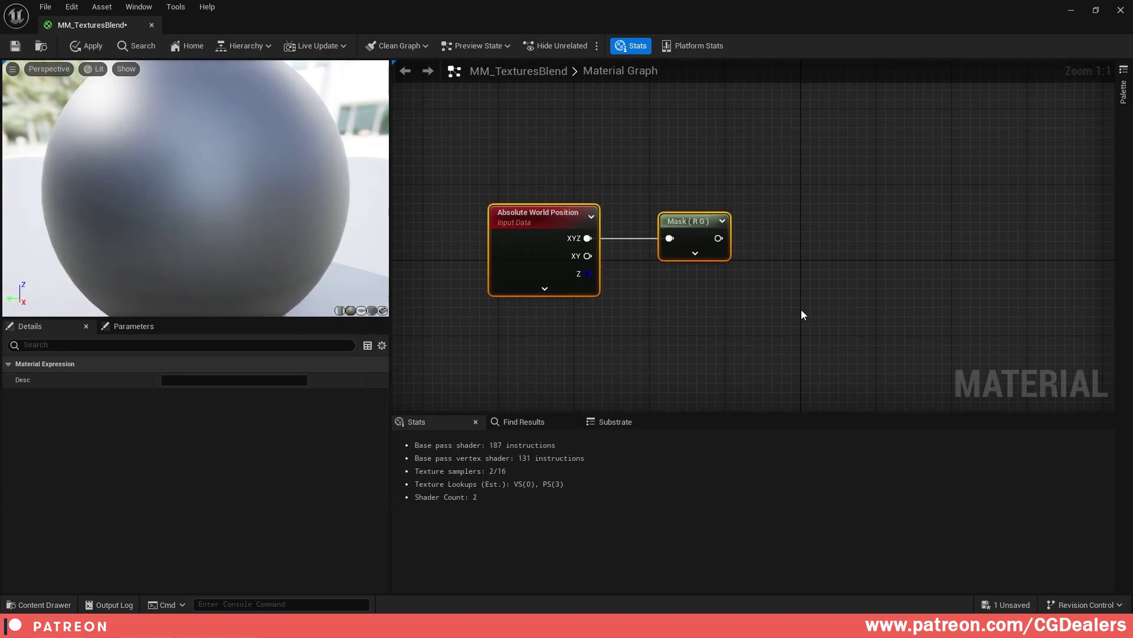
{"action": "left_click", "coordinate": [794, 276]}
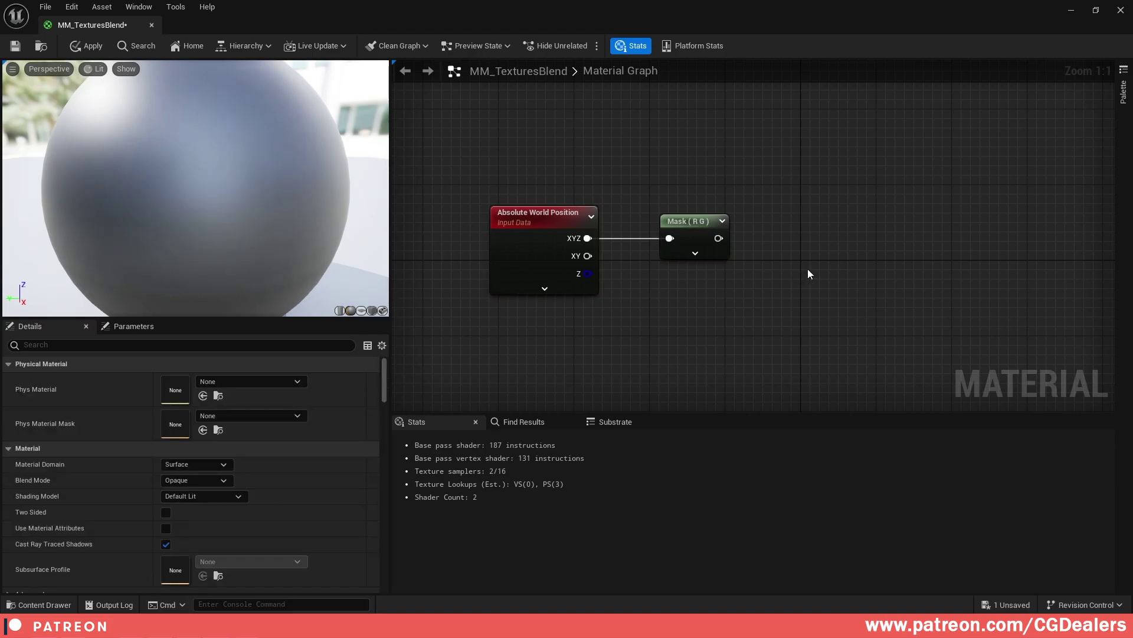
- Add a Multiply node beside the R and G mask and connect the mask's output to its A input
{"action": "left_click", "coordinate": [808, 246]}
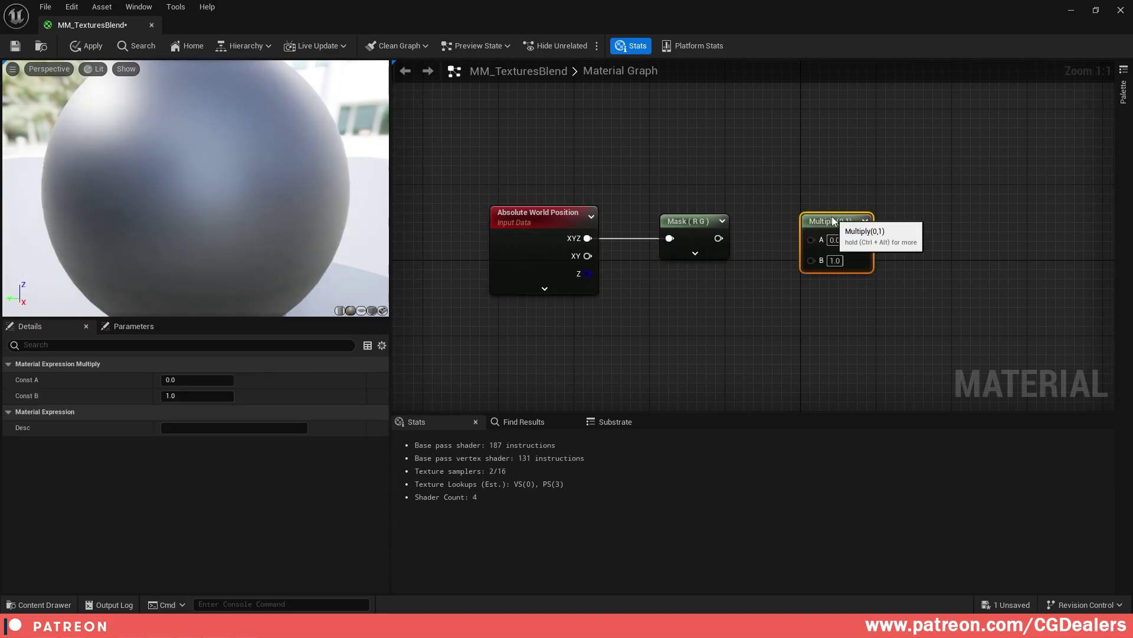
{"action": "left_click_drag", "start_coordinate": [718, 238], "coordinate": [811, 239]}
{"action": "left_click", "coordinate": [671, 332]}
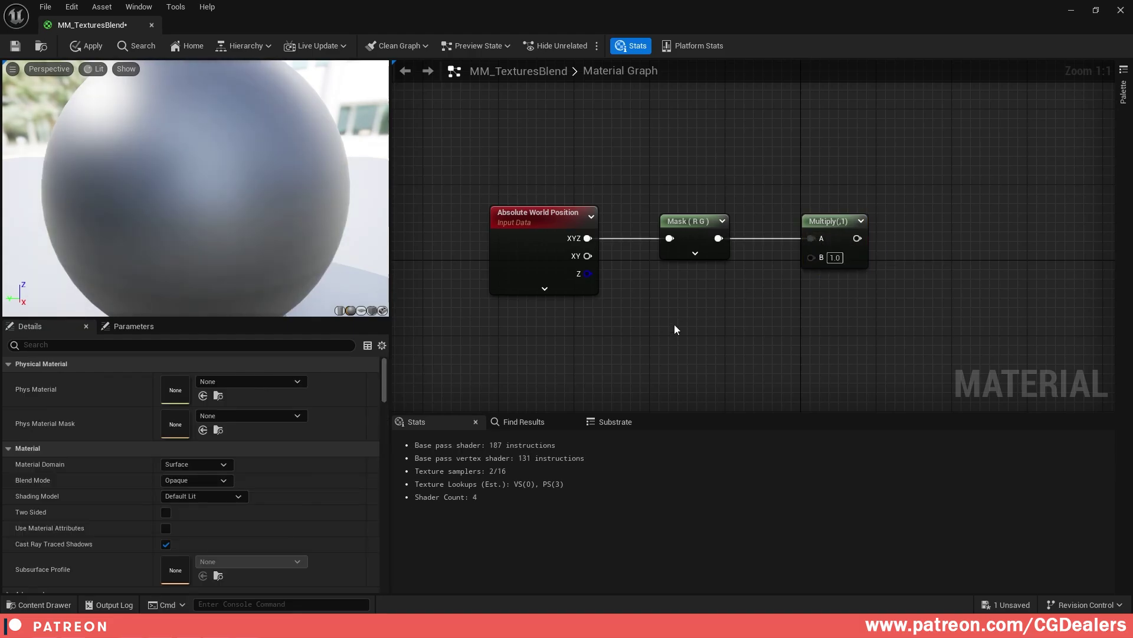
- Add a Constant node below the mask and convert it to a scalar parameter named Tilling
{"action": "left_click", "coordinate": [676, 330]}
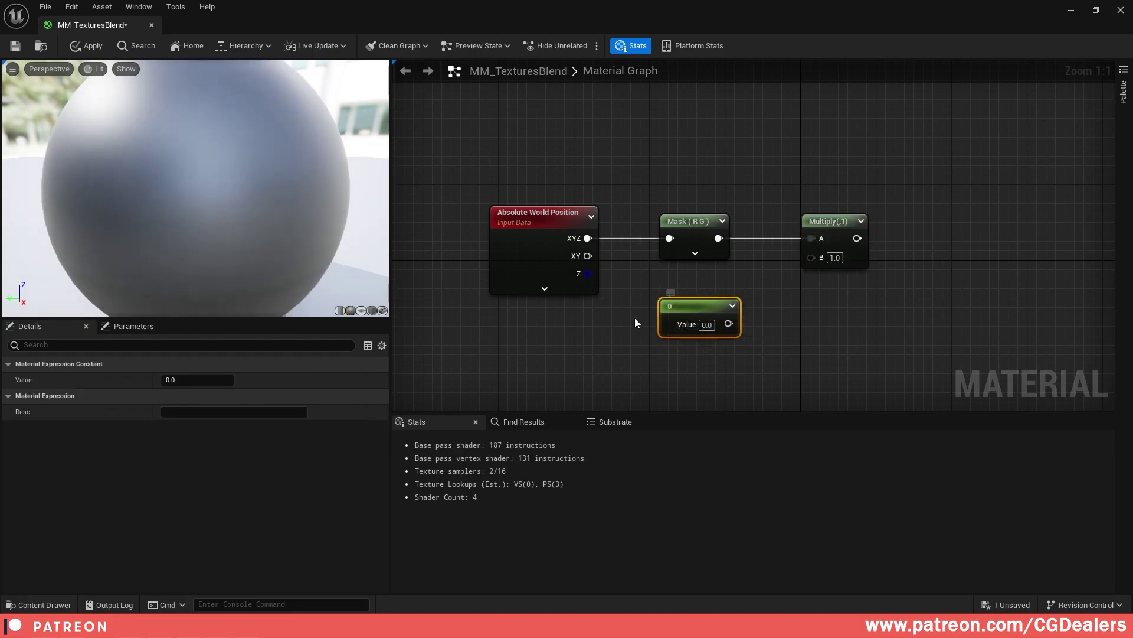
{"action": "right_click", "coordinate": [713, 308]}
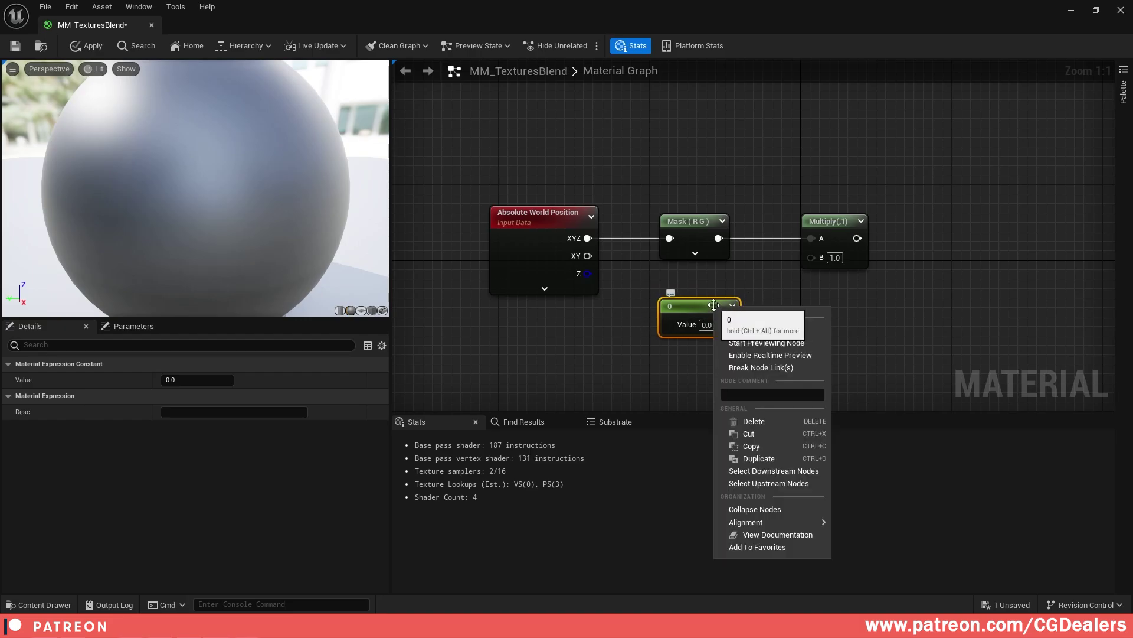
{"action": "left_click", "coordinate": [749, 330]}
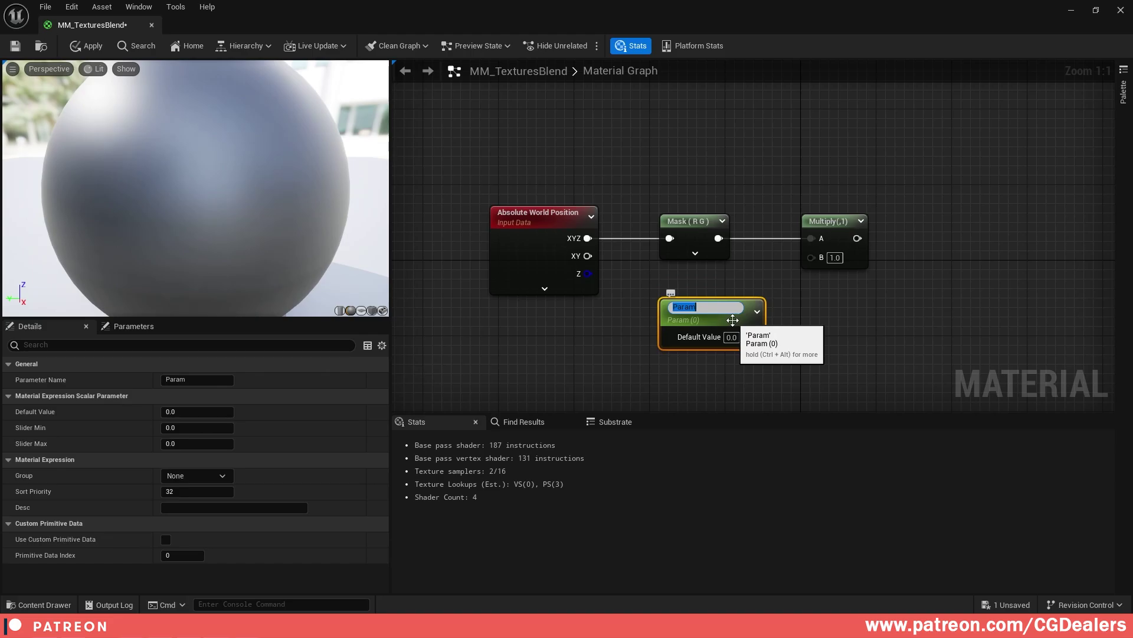
{"action": "type", "text": "Tilling"}
{"action": "key", "text": "Return"}
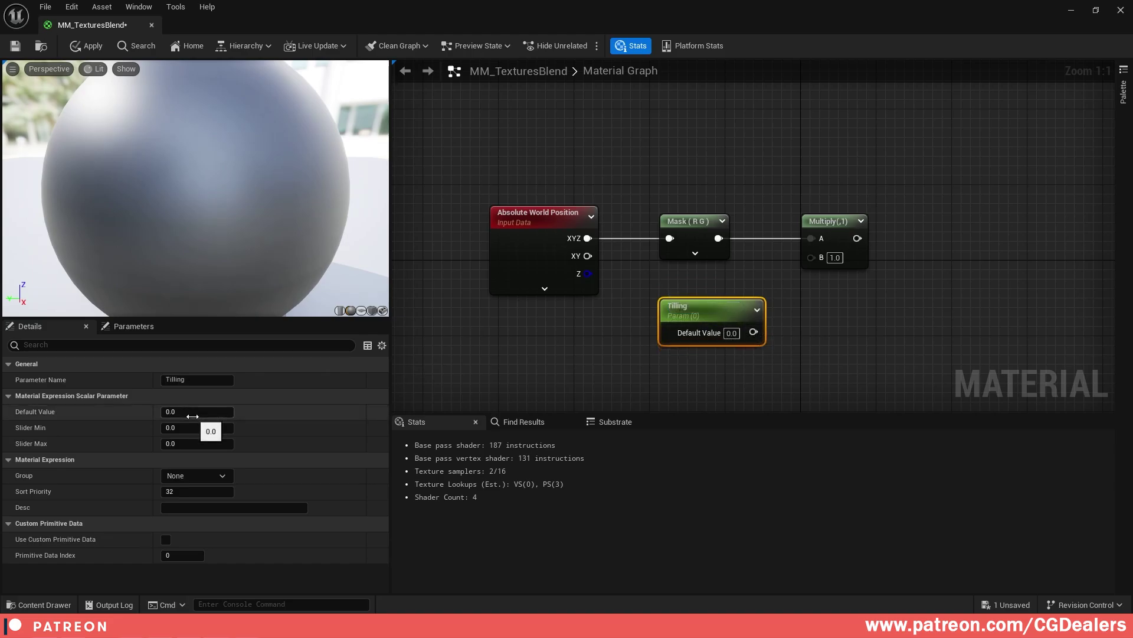
- Set the Tilling parameter's default value to 0.001, slider minimum to 0.0001 and slider maximum to 0.01
{"action": "left_click", "coordinate": [169, 411]}
{"action": "type", "text": "0.00"}
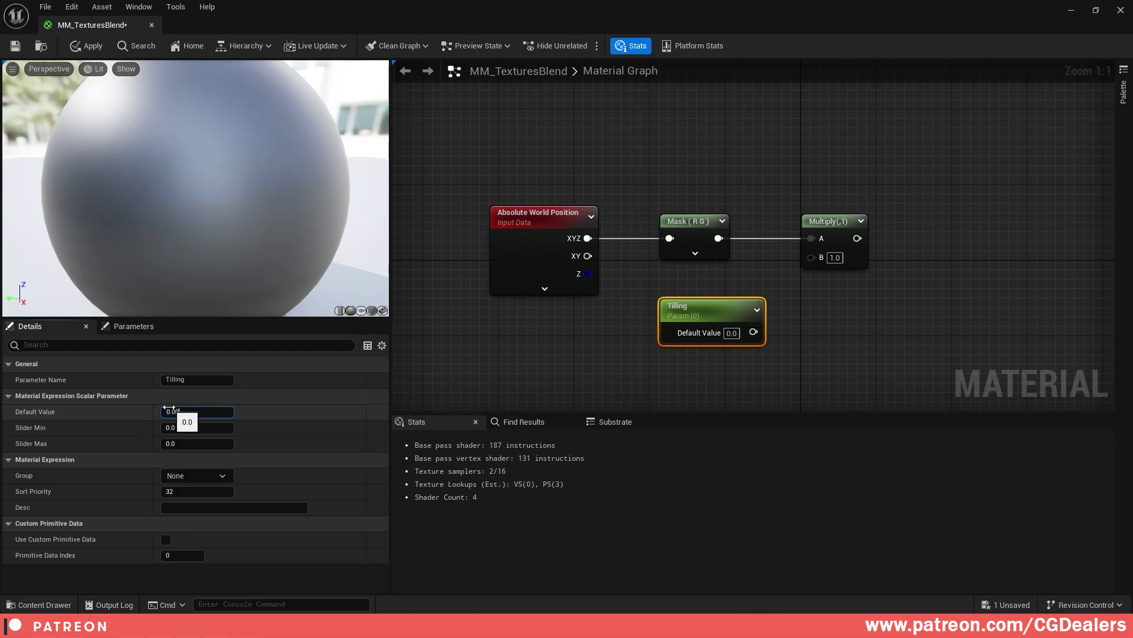
{"action": "type", "text": "1"}
{"action": "key", "text": "Return"}
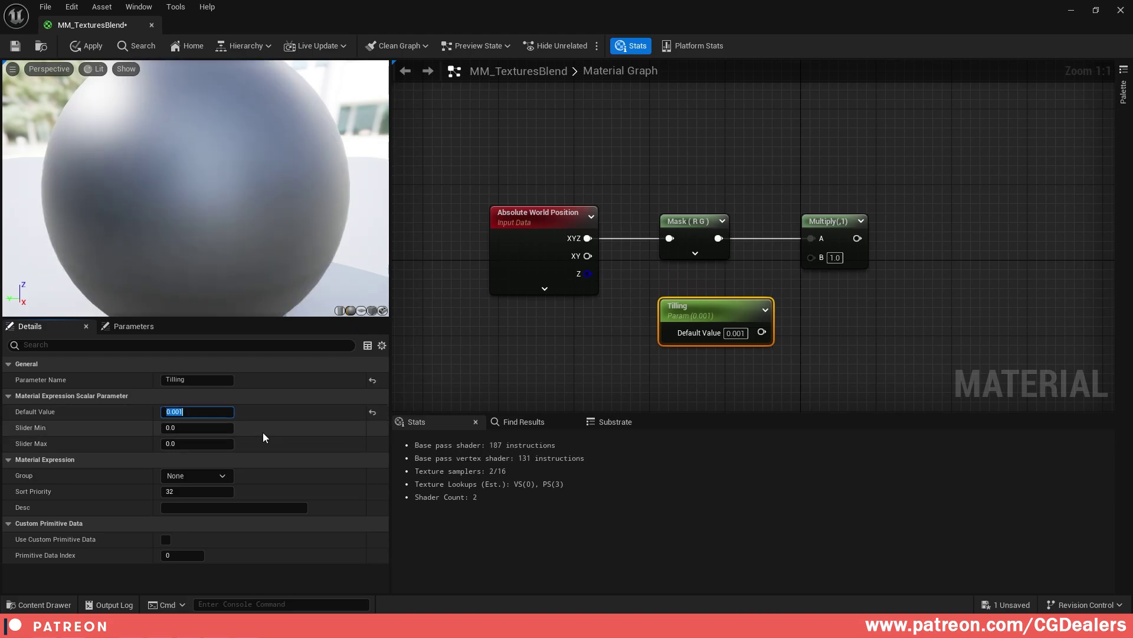
{"action": "left_click", "coordinate": [191, 425]}
{"action": "left_click", "coordinate": [202, 442]}
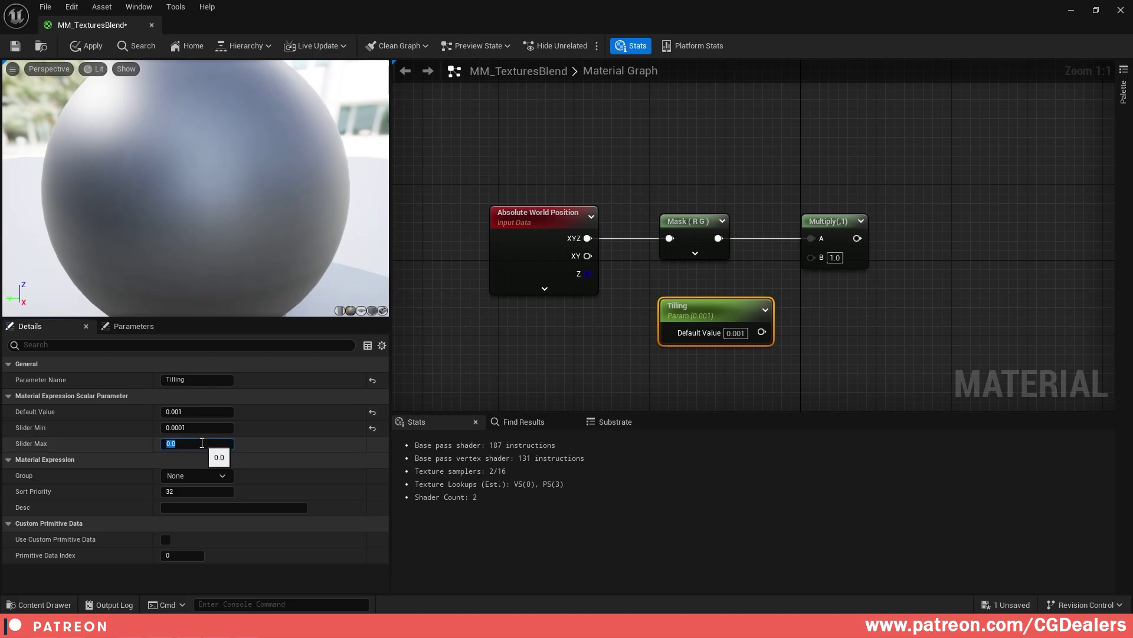
{"action": "key", "text": "Return"}
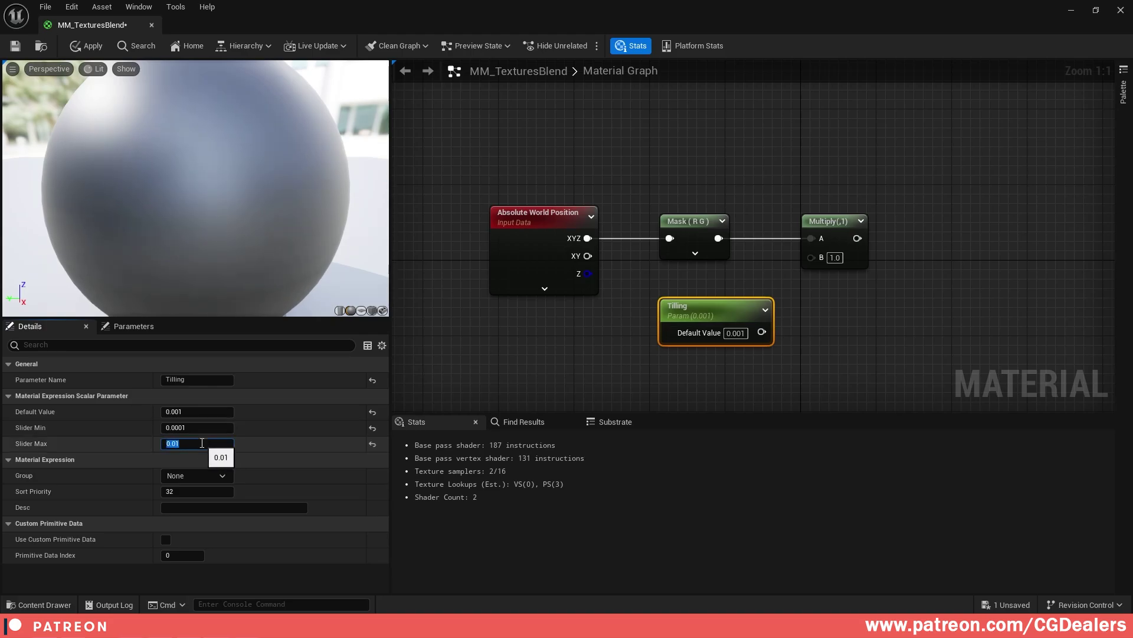
- Assign the Tilling parameter to the group Controls with sort priority 0
{"action": "left_click", "coordinate": [192, 474]}
{"action": "left_click", "coordinate": [193, 474]}
{"action": "type", "text": "Controls"}
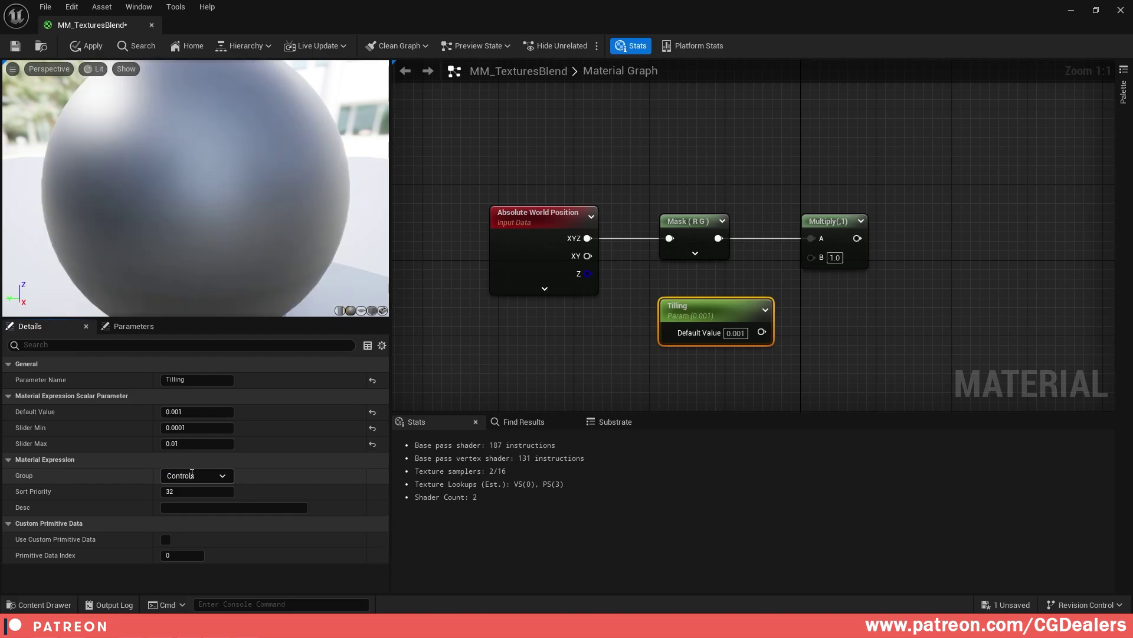
{"action": "left_click", "coordinate": [191, 490]}
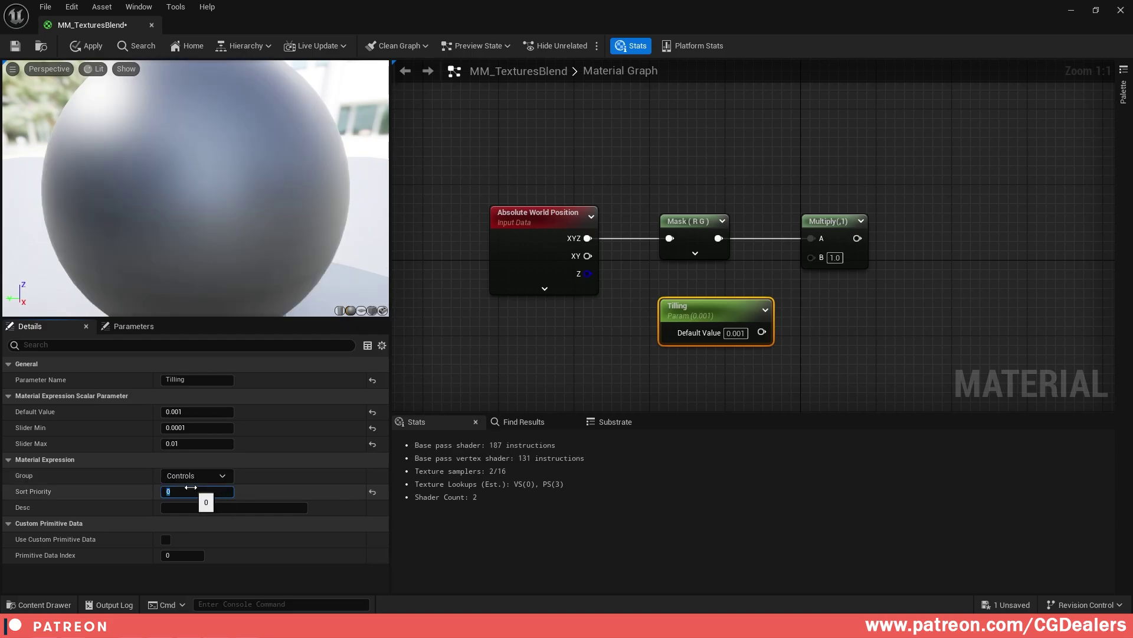
{"action": "key", "text": "Return"}
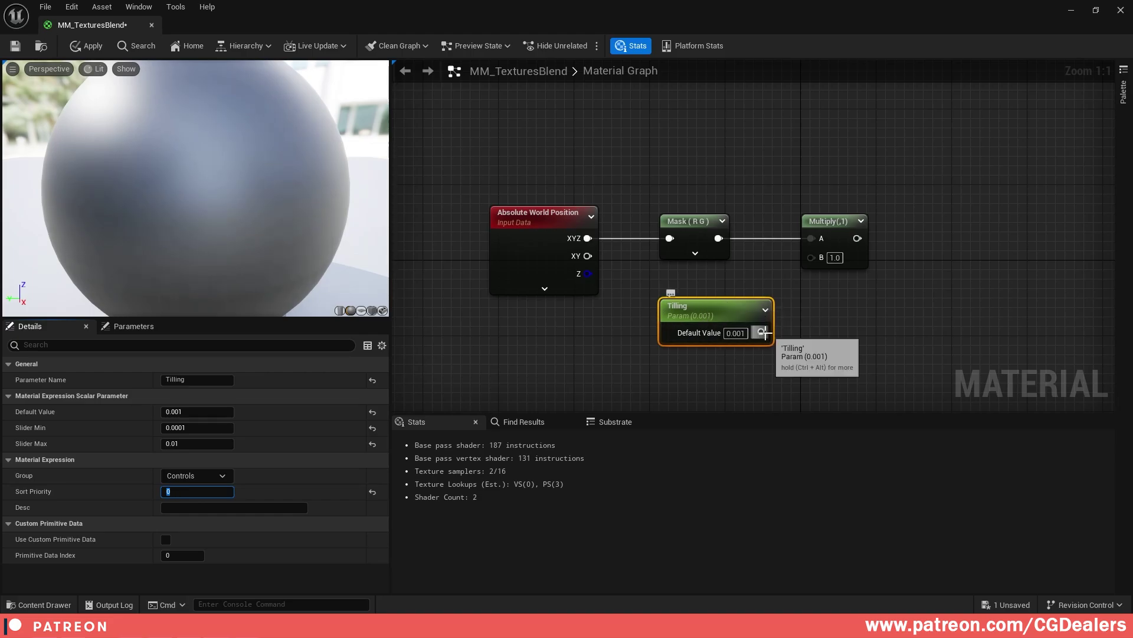
- Connect Tilling to the Multiply's B input and feed the Multiply output into a Named Reroute declaration called AWP_Rerout, aligned beside it
{"action": "left_click_drag", "start_coordinate": [761, 333], "coordinate": [812, 256]}
{"action": "left_click_drag", "start_coordinate": [812, 256], "coordinate": [813, 257]}
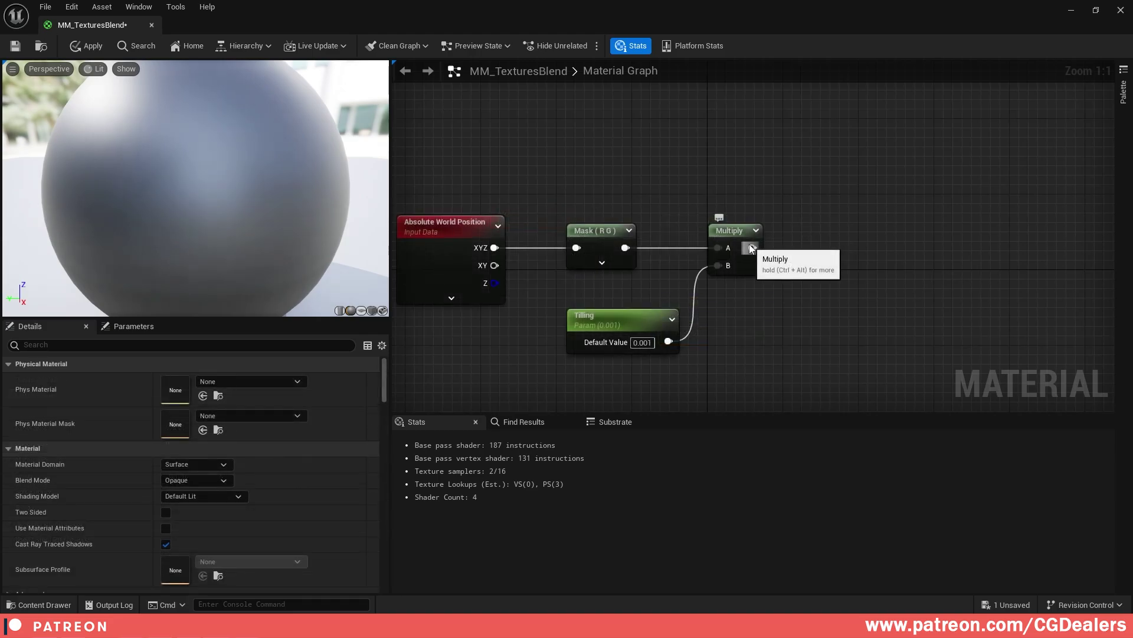
{"action": "left_click_drag", "start_coordinate": [751, 248], "coordinate": [838, 248]}
{"action": "type", "text": "rerout"}
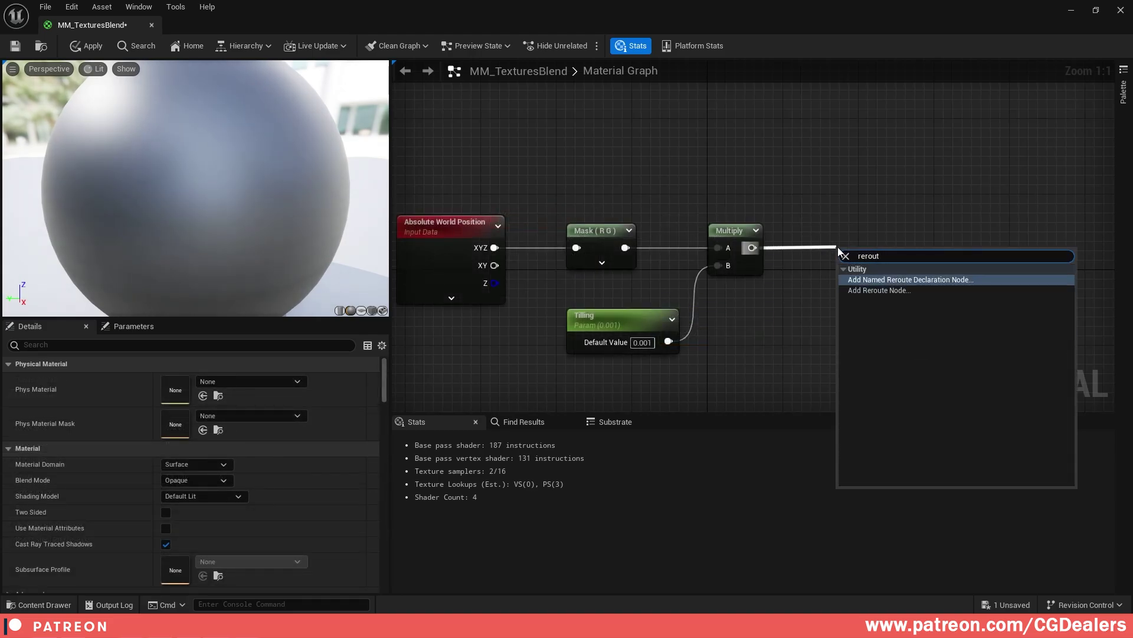
{"action": "key", "text": "Return"}
{"action": "type", "text": "AWP_Rerout"}
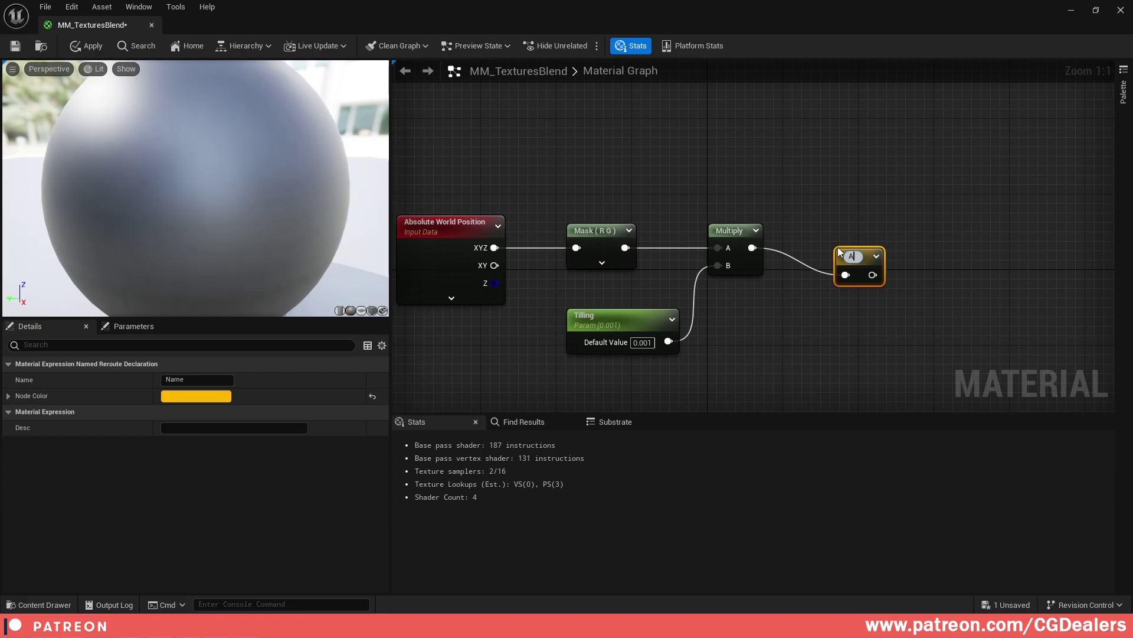
{"action": "key", "text": "Return"}
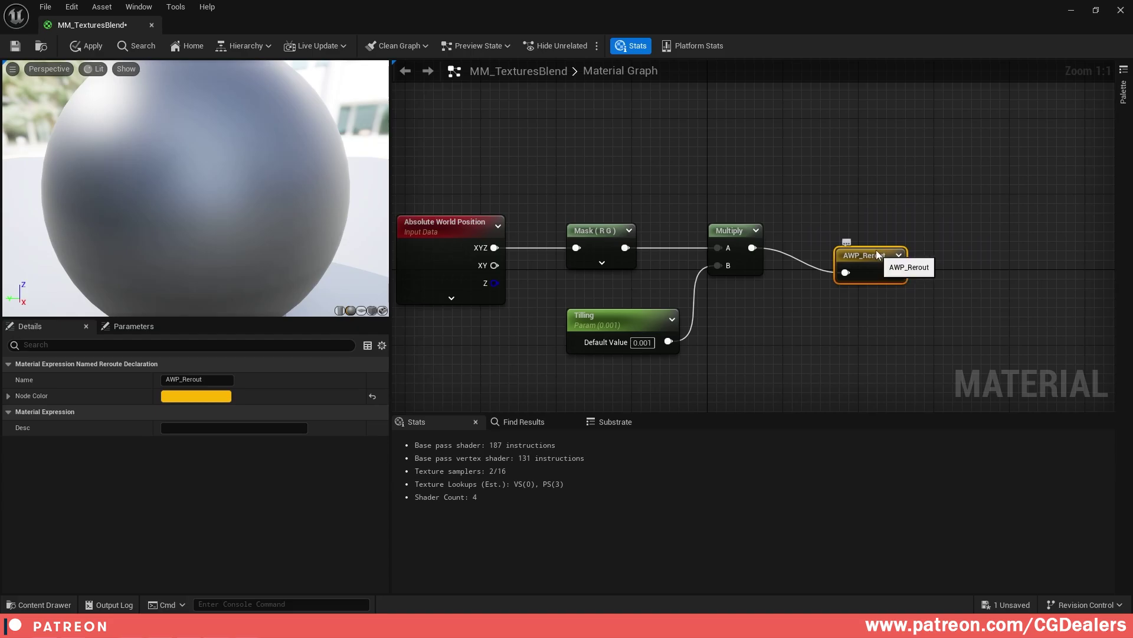
{"action": "left_click_drag", "start_coordinate": [876, 252], "coordinate": [871, 227]}
- Wrap the world position and tiling nodes in a comment named "Abolute World Position And Tiling" with Show Bubble When Zoomed enabled
{"action": "right_click_drag", "start_coordinate": [669, 229], "coordinate": [785, 221]}
{"action": "scroll", "coordinate": [532, 156], "scroll_direction": "down", "scroll_amount": 2}
{"action": "left_click_drag", "start_coordinate": [498, 147], "coordinate": [1008, 341]}
{"action": "type", "text": "c"}
{"action": "type", "text": "Abol"}
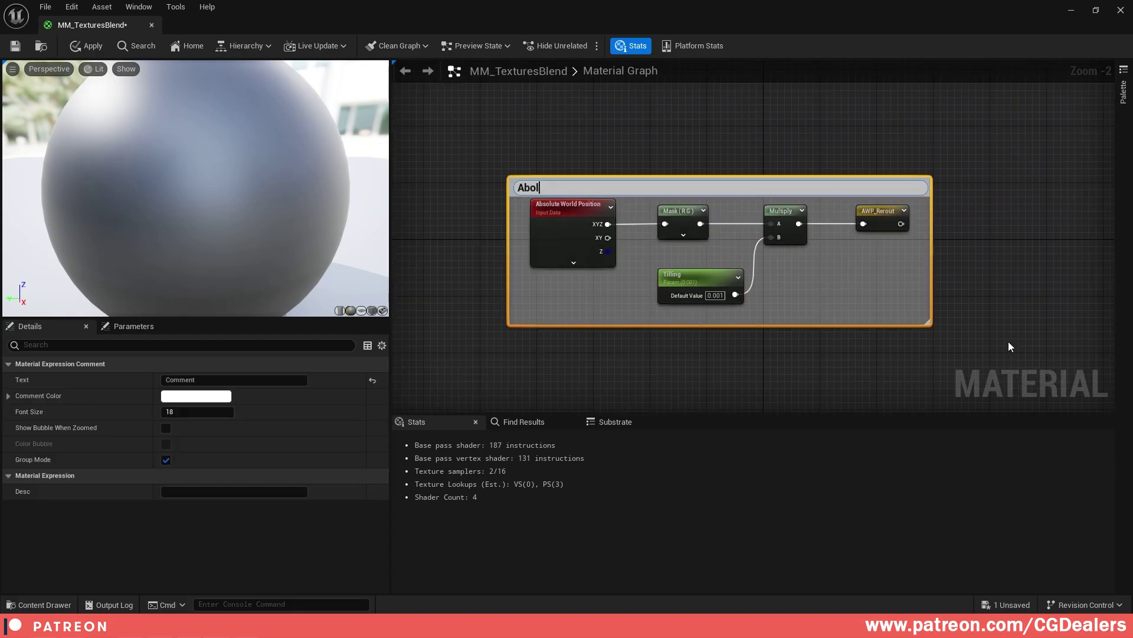
{"action": "type", "text": "ute World Position"}
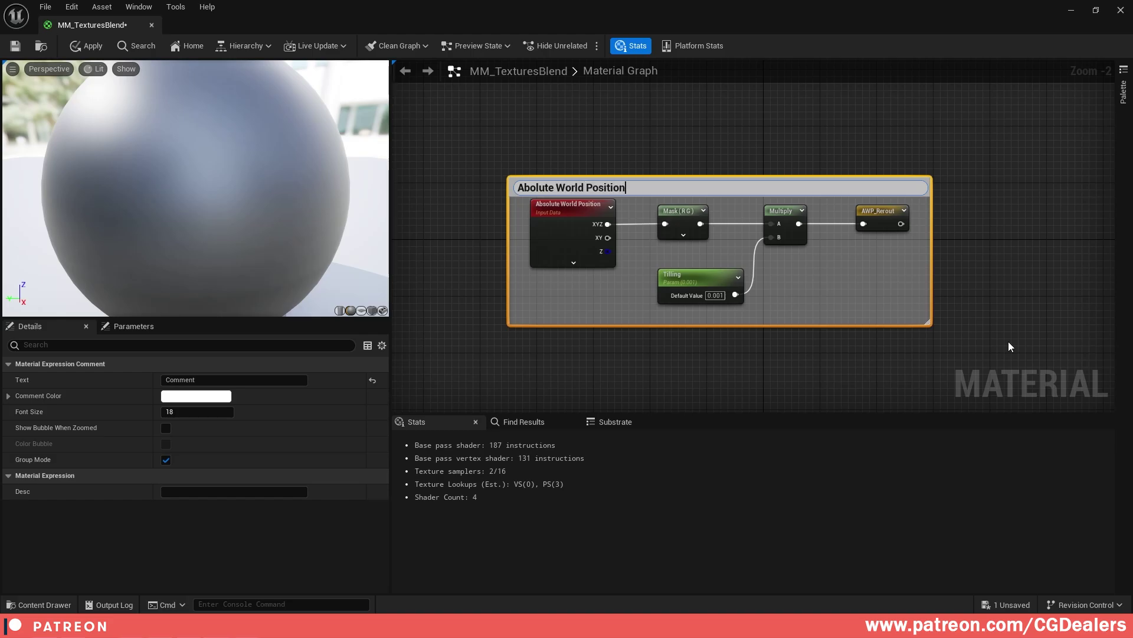
{"action": "type", "text": " And Tiling"}
{"action": "key", "text": "Return"}
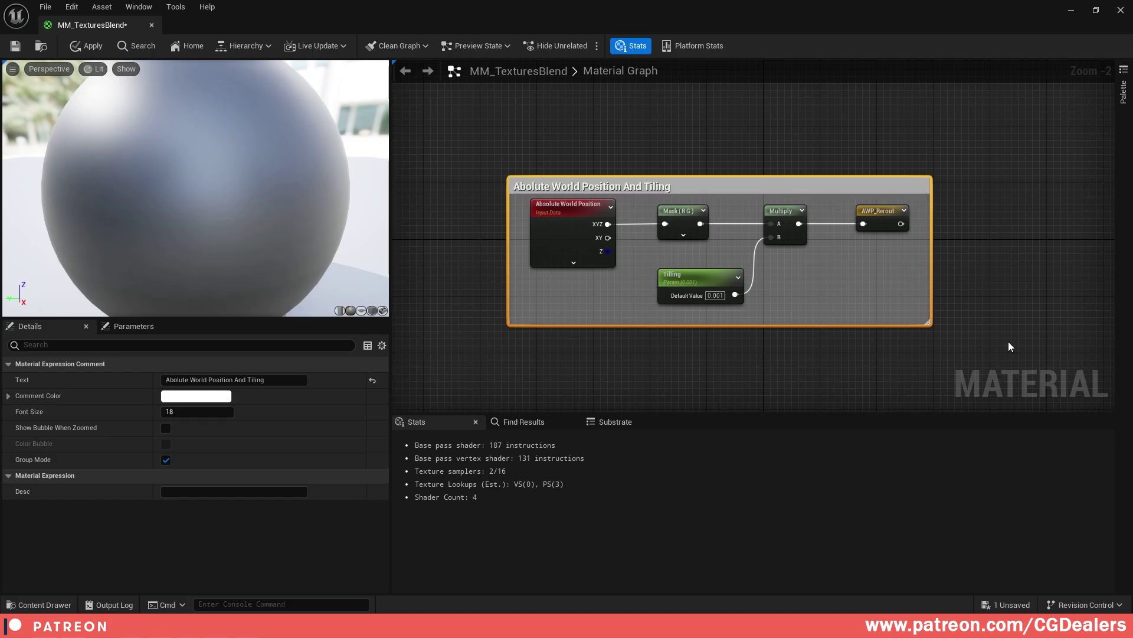
{"action": "left_click", "coordinate": [165, 428]}
- Move the Abolute World Position And Tiling comment slightly so its upper edge lines up with the Textures_1 comment
{"action": "scroll", "coordinate": [583, 304], "scroll_direction": "down", "scroll_amount": 7}
{"action": "left_click", "coordinate": [621, 275]}
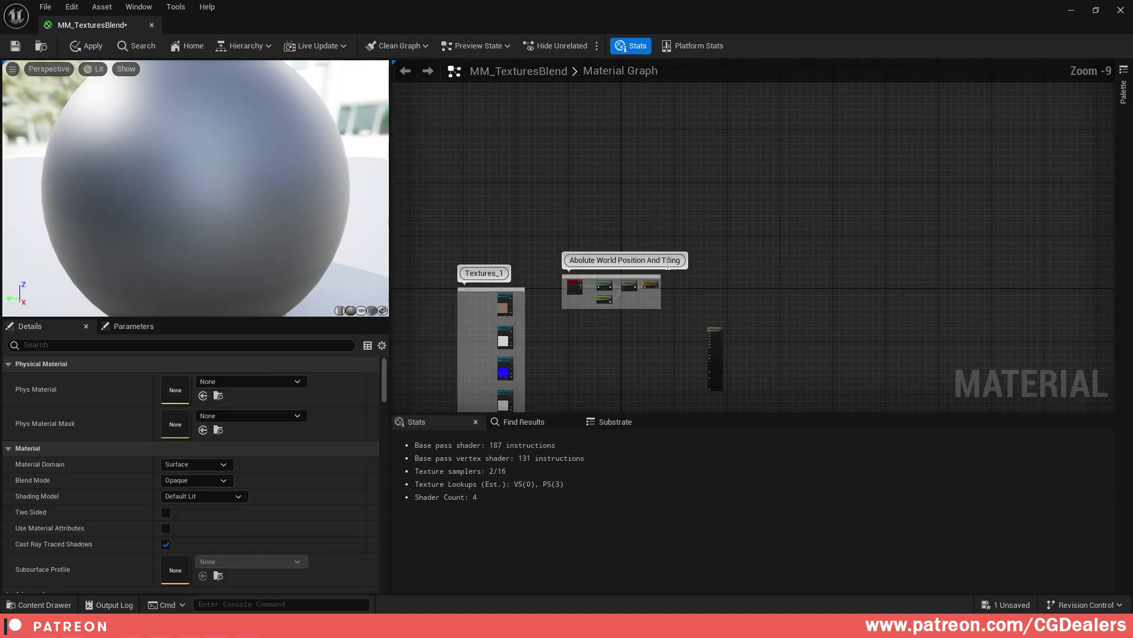
{"action": "left_click", "coordinate": [624, 281]}
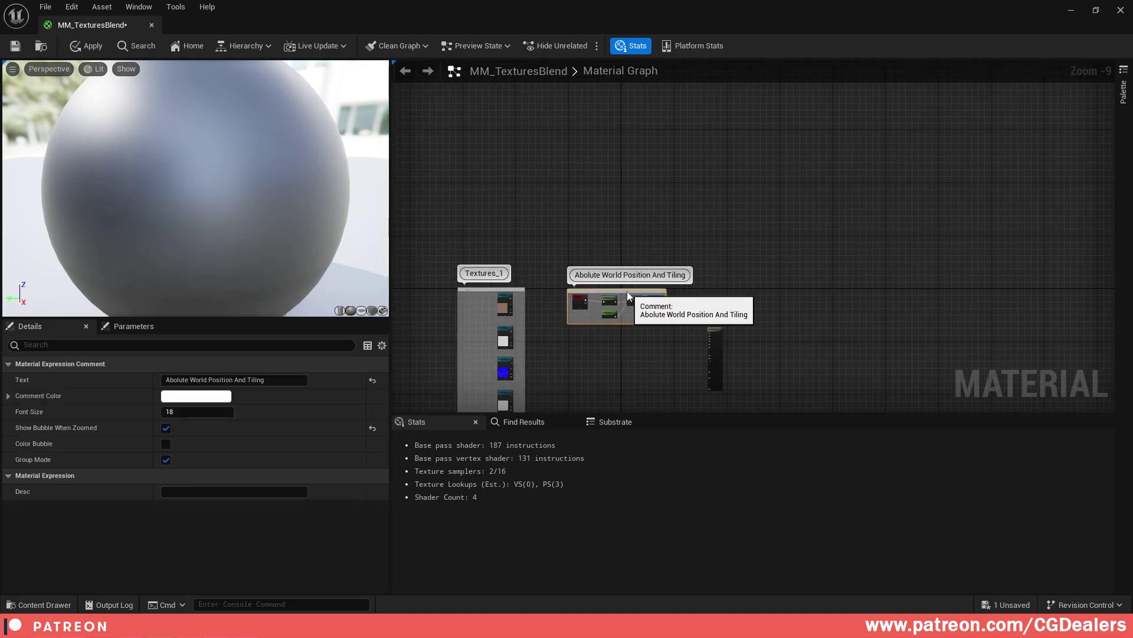
- Add an AWP_Rerout named reroute node inside the Textures_1 comment and connect it to the UVs of Texture_1_Albedo
{"action": "scroll", "coordinate": [544, 336], "scroll_direction": "up", "scroll_amount": 3}
{"action": "scroll", "coordinate": [539, 340], "scroll_direction": "up", "scroll_amount": 4}
{"action": "right_click_drag", "start_coordinate": [536, 308], "coordinate": [844, 361]}
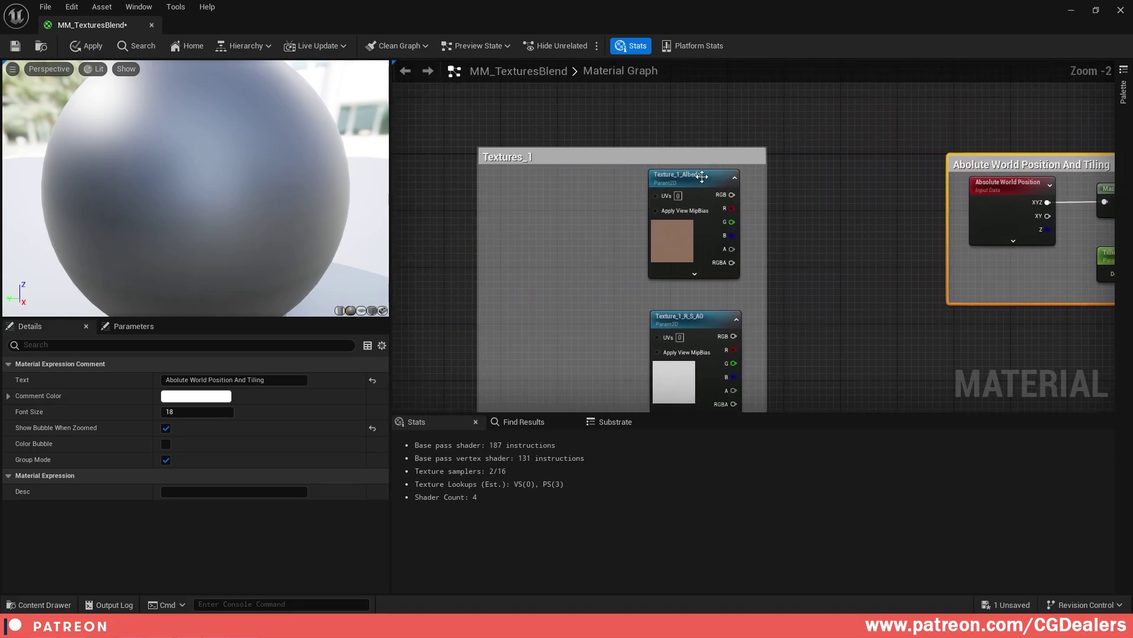
{"action": "scroll", "coordinate": [650, 190], "scroll_direction": "up", "scroll_amount": 2}
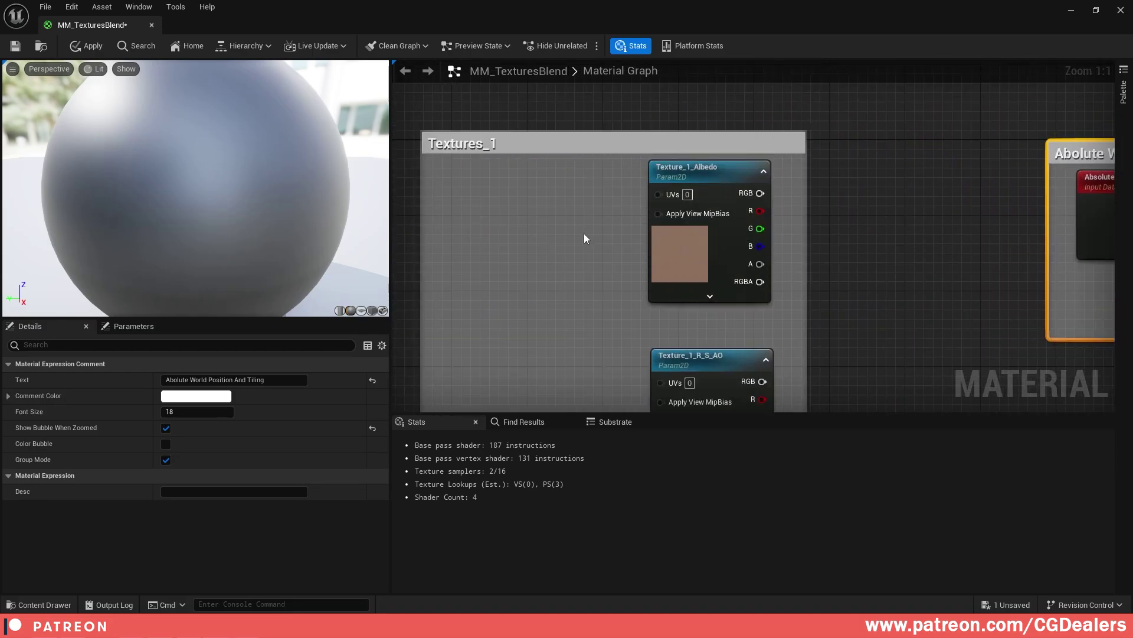
{"action": "right_click", "coordinate": [562, 205]}
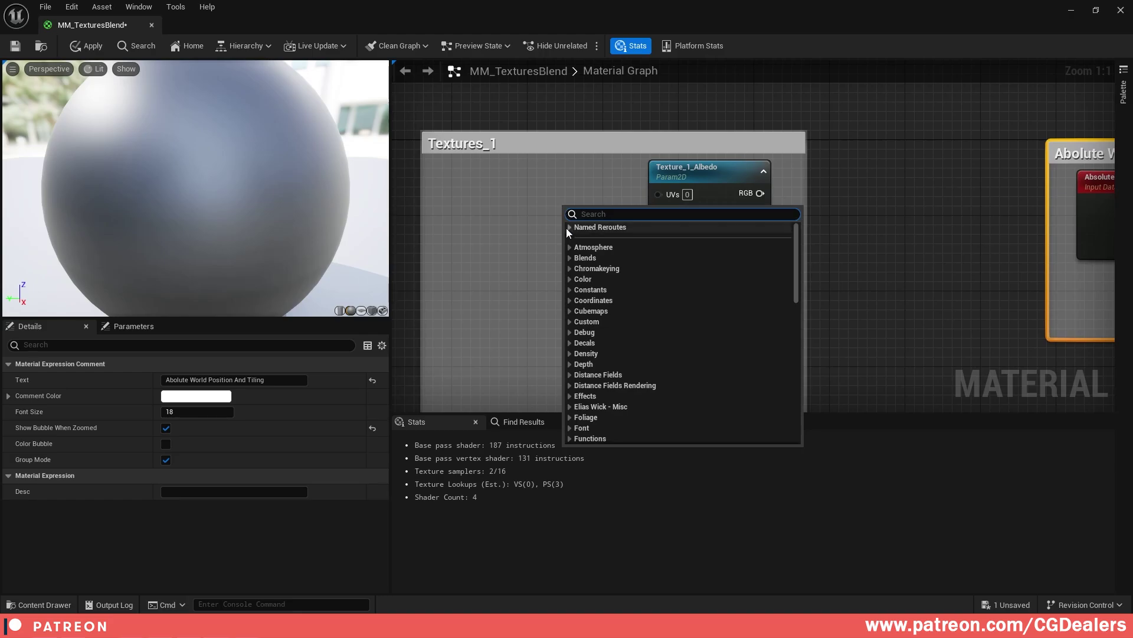
{"action": "left_click", "coordinate": [594, 237]}
{"action": "left_click_drag", "start_coordinate": [610, 228], "coordinate": [658, 195]}
- Connect the AWP_Rerout node to the UVs of Texture_1_R_S_AO, Texture_1_Normal and Texture_1_Displacement, repositioning it midway beside the textures
{"action": "right_click_drag", "start_coordinate": [565, 314], "coordinate": [561, 196]}
{"action": "scroll", "coordinate": [549, 198], "scroll_direction": "down", "scroll_amount": 3}
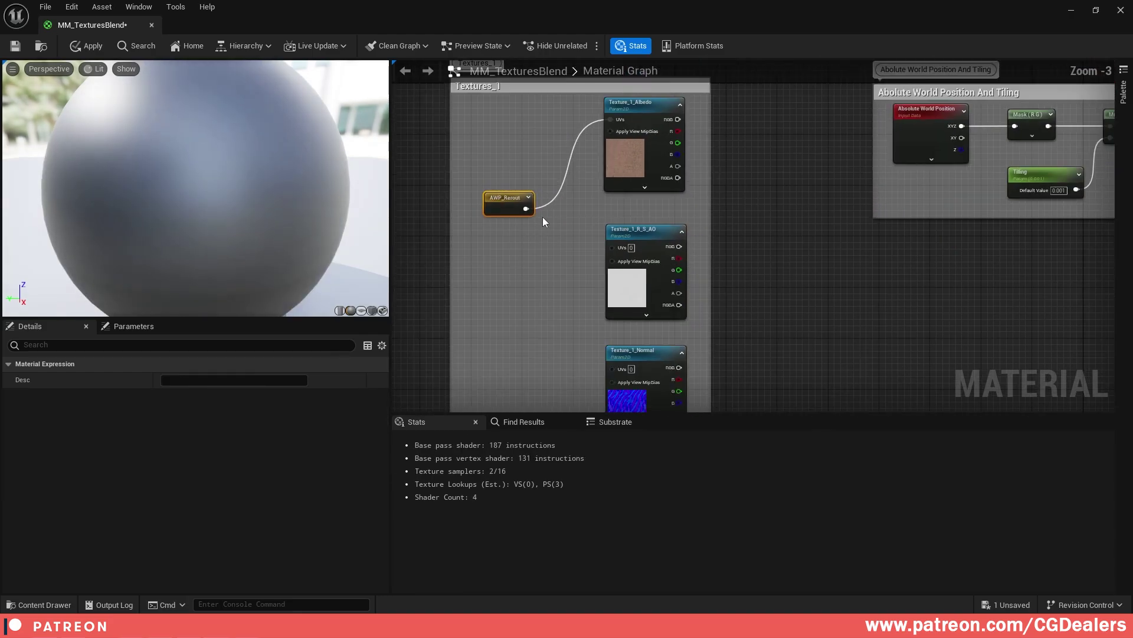
{"action": "left_click_drag", "start_coordinate": [527, 209], "coordinate": [622, 249]}
{"action": "right_click_drag", "start_coordinate": [524, 266], "coordinate": [533, 239]}
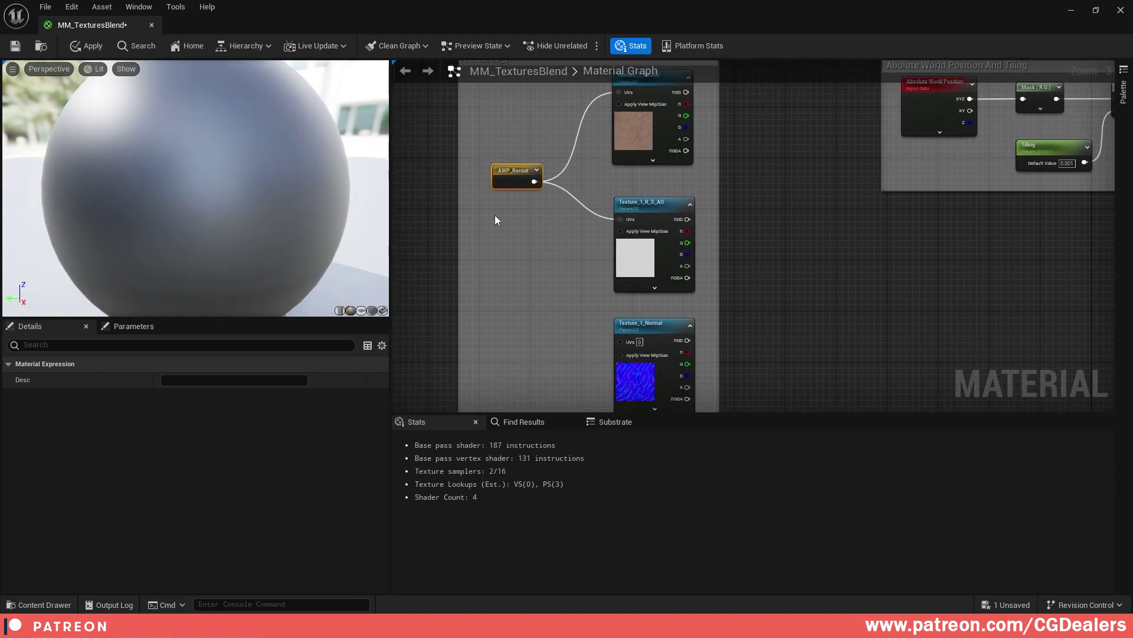
{"action": "left_click_drag", "start_coordinate": [519, 183], "coordinate": [500, 322]}
{"action": "right_click_drag", "start_coordinate": [522, 321], "coordinate": [502, 228]}
{"action": "left_click_drag", "start_coordinate": [500, 229], "coordinate": [609, 252]}
{"action": "right_click_drag", "start_coordinate": [529, 242], "coordinate": [533, 189]}
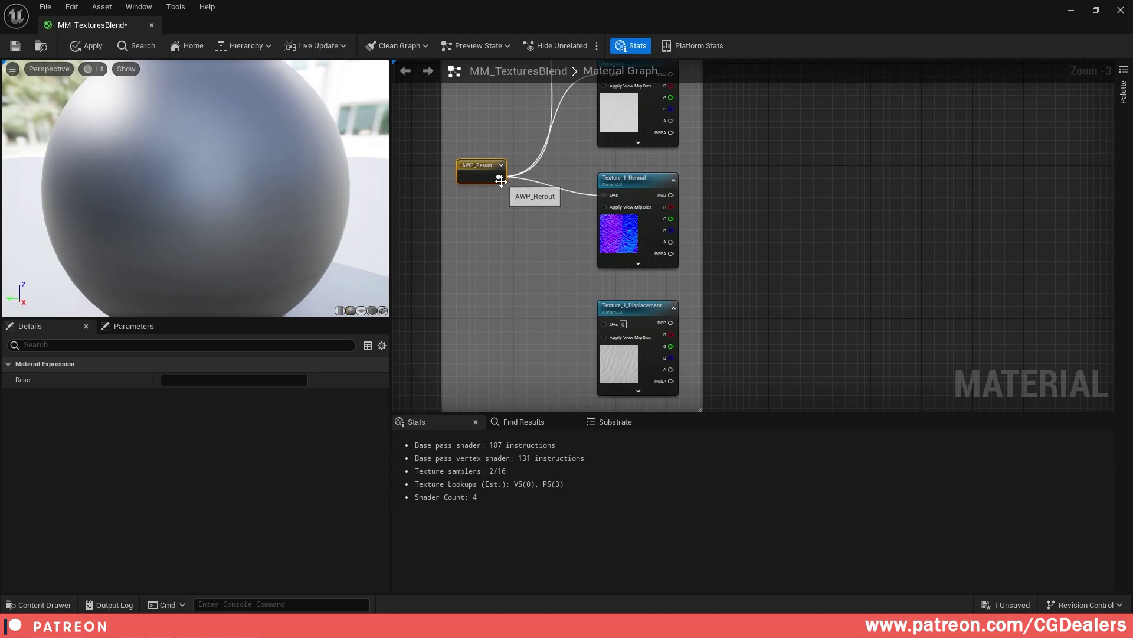
{"action": "left_click_drag", "start_coordinate": [483, 170], "coordinate": [612, 329]}
{"action": "right_click_drag", "start_coordinate": [542, 225], "coordinate": [538, 294]}
{"action": "scroll", "coordinate": [541, 292], "scroll_direction": "down", "scroll_amount": 2}
{"action": "left_click", "coordinate": [561, 275]}
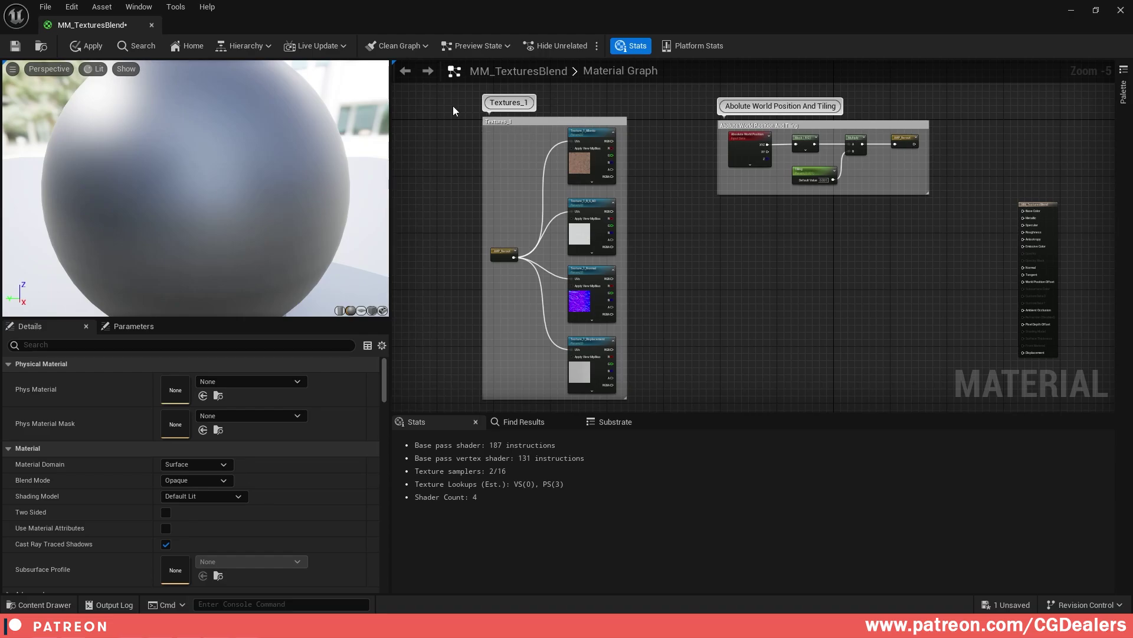
- Duplicate the whole Textures_1 comment with its nodes and place the copy directly beneath the original
{"action": "scroll", "coordinate": [472, 119], "scroll_direction": "down", "scroll_amount": 2}
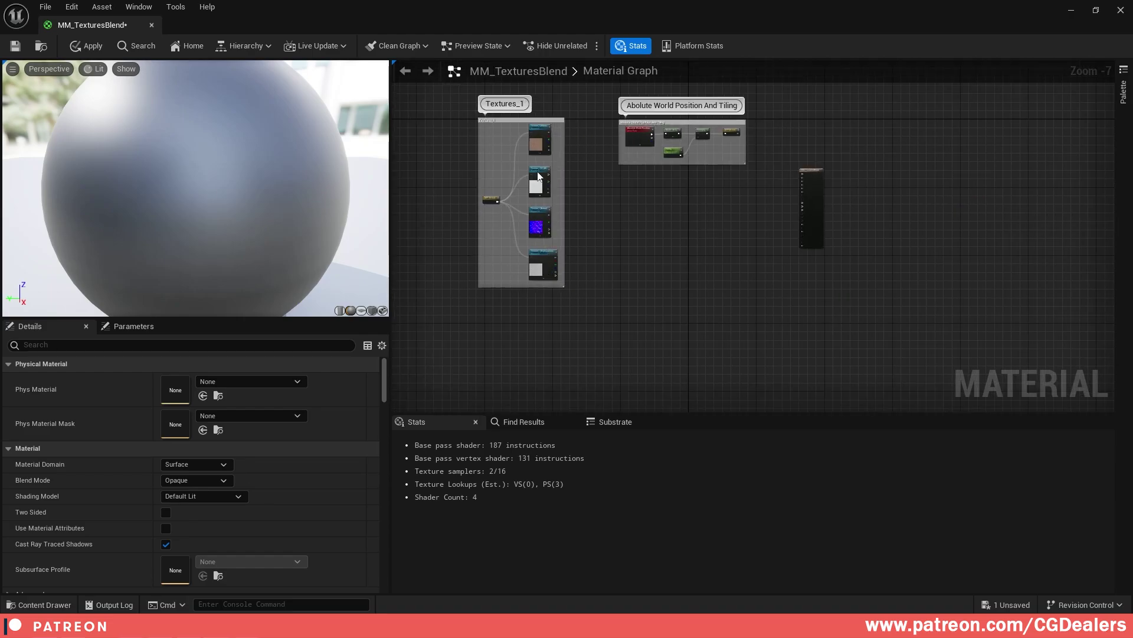
{"action": "left_click_drag", "start_coordinate": [446, 92], "coordinate": [542, 232]}
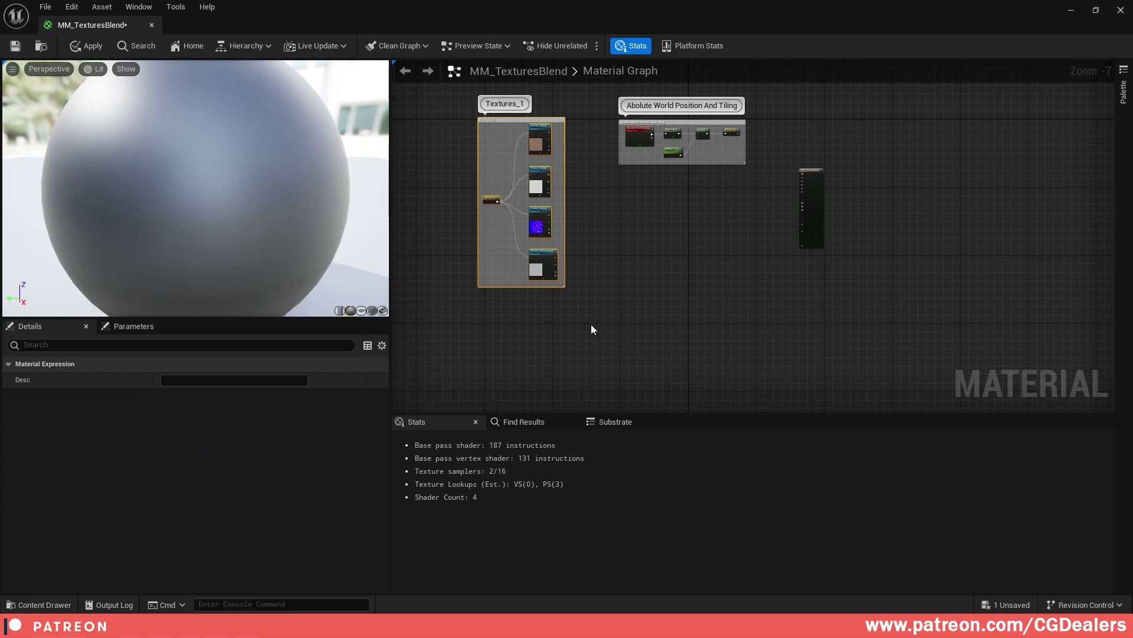
{"action": "left_click", "coordinate": [619, 353]}
{"action": "key", "text": "ctrl+v"}
{"action": "right_click_drag", "start_coordinate": [626, 343], "coordinate": [673, 276]}
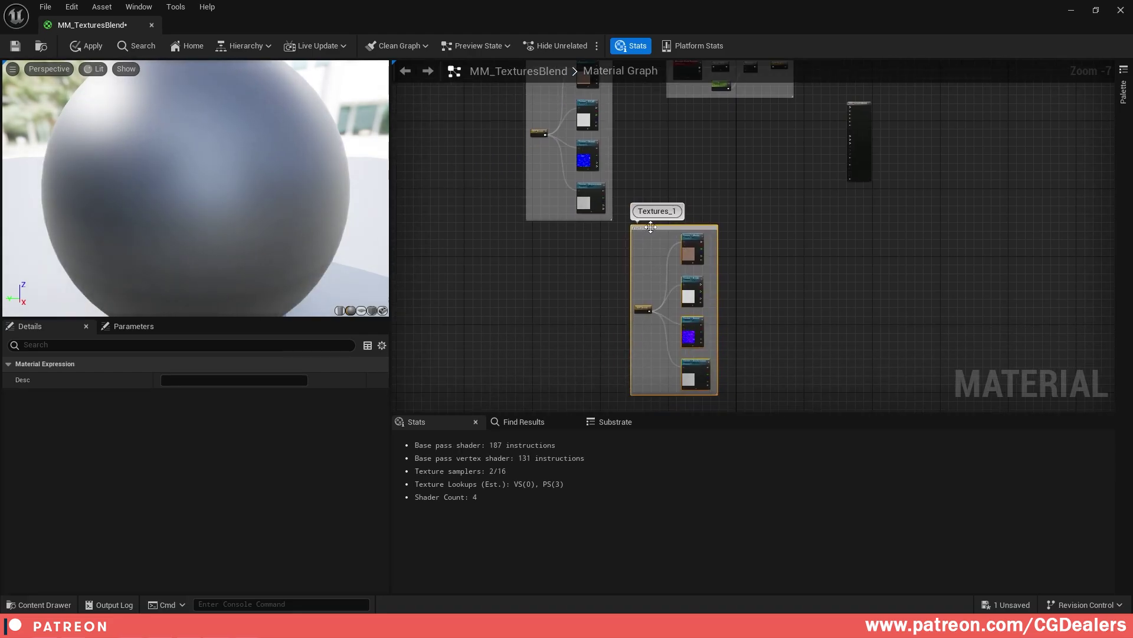
{"action": "left_click_drag", "start_coordinate": [651, 228], "coordinate": [545, 247]}
- Rename the duplicated comment as Textures_2
{"action": "scroll", "coordinate": [555, 256], "scroll_direction": "up", "scroll_amount": 6}
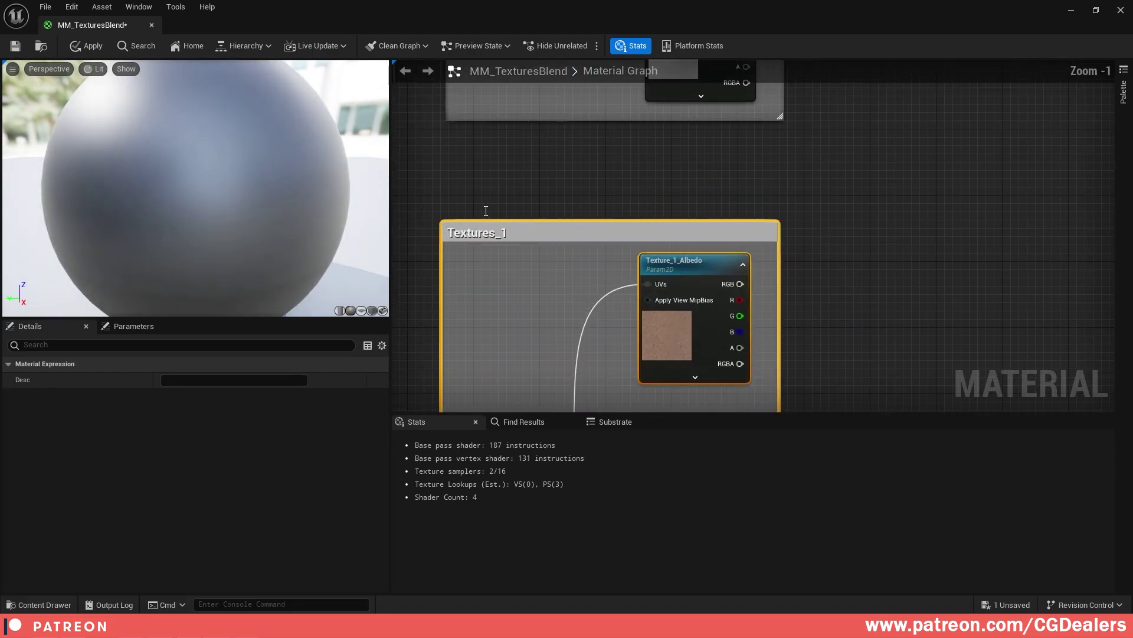
{"action": "scroll", "coordinate": [486, 211], "scroll_direction": "down", "scroll_amount": 3}
{"action": "double_click", "coordinate": [507, 206]}
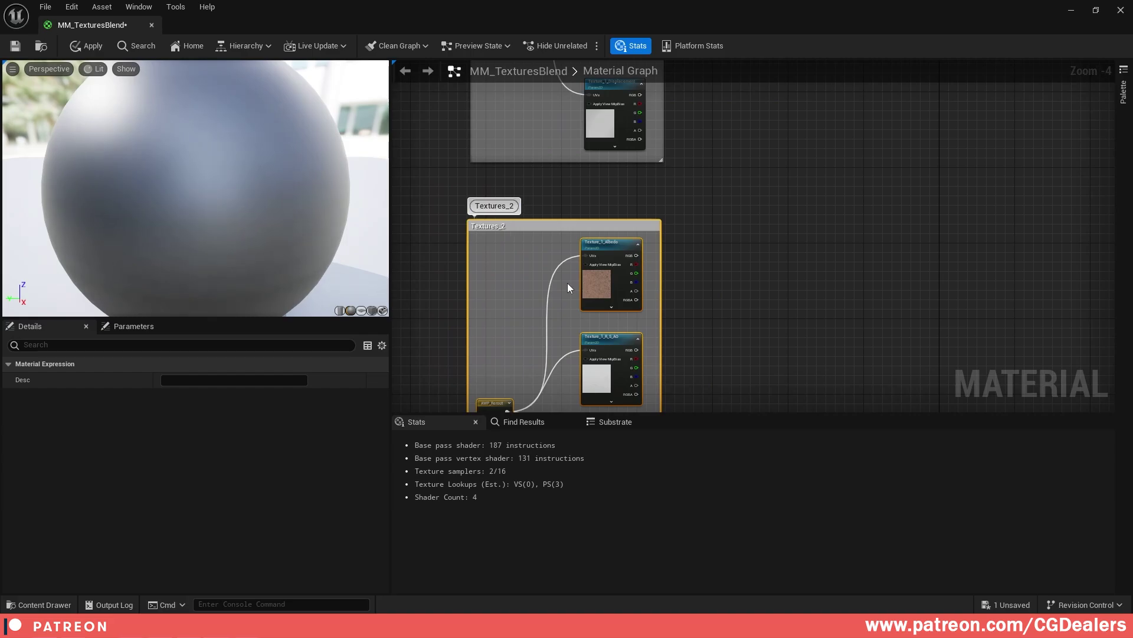
- Rename the albedo texture parameter inside Textures_2 as Texture_2_Albedo and set its sort priority to 4
{"action": "left_click", "coordinate": [616, 282]}
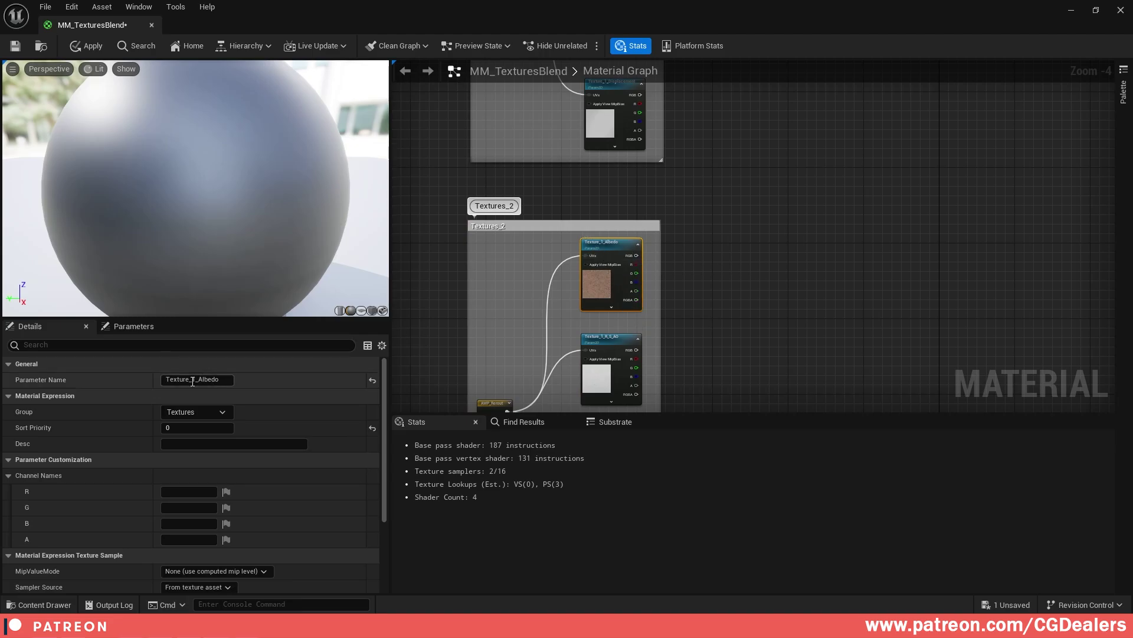
{"action": "left_click_drag", "start_coordinate": [193, 380], "coordinate": [197, 382]}
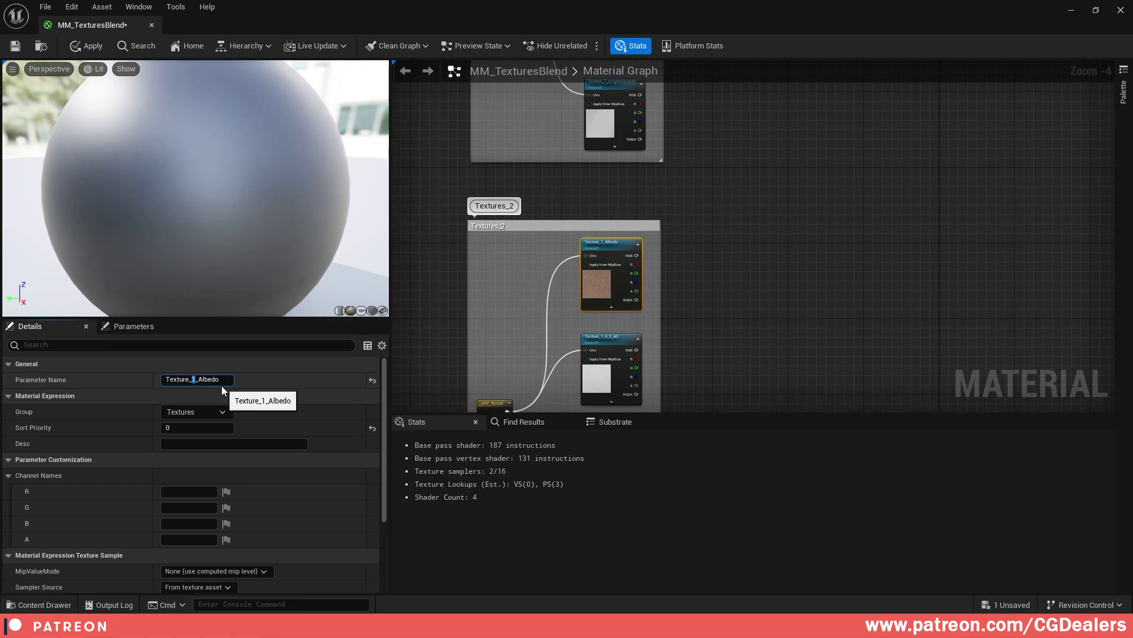
{"action": "type", "text": "2"}
{"action": "key", "text": "Return"}
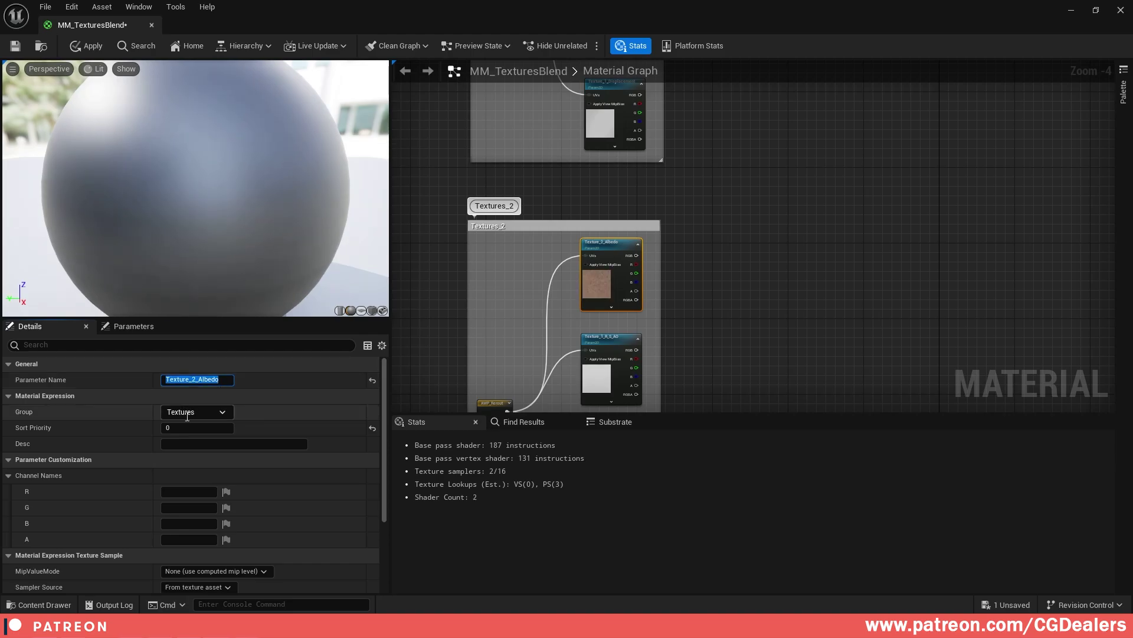
{"action": "left_click", "coordinate": [603, 120]}
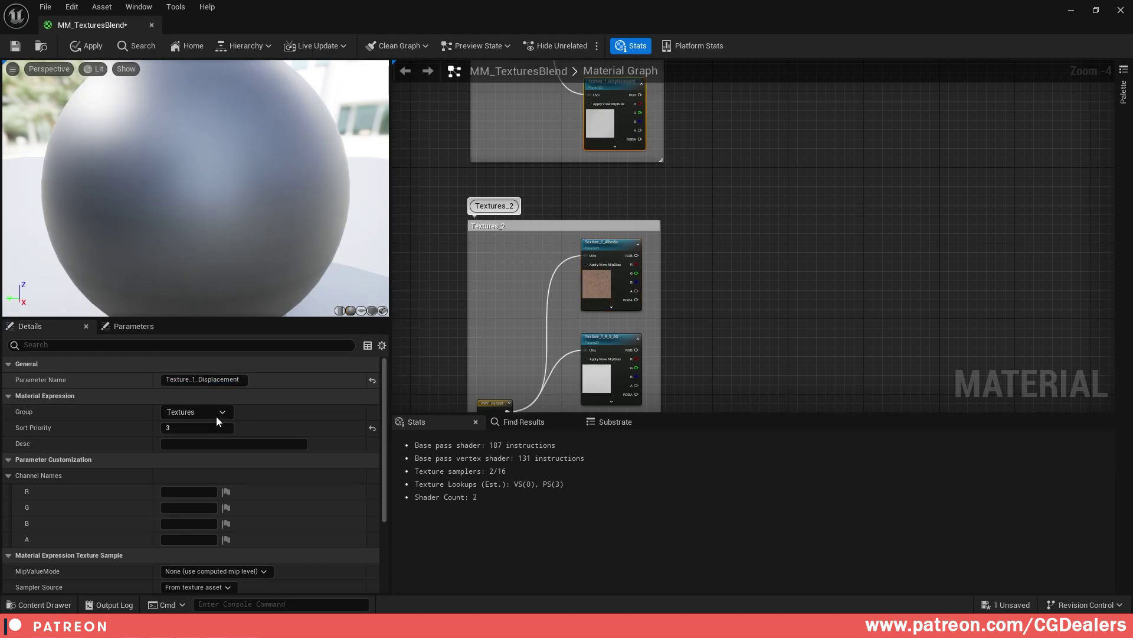
{"action": "left_click_drag", "start_coordinate": [168, 428], "coordinate": [183, 427]}
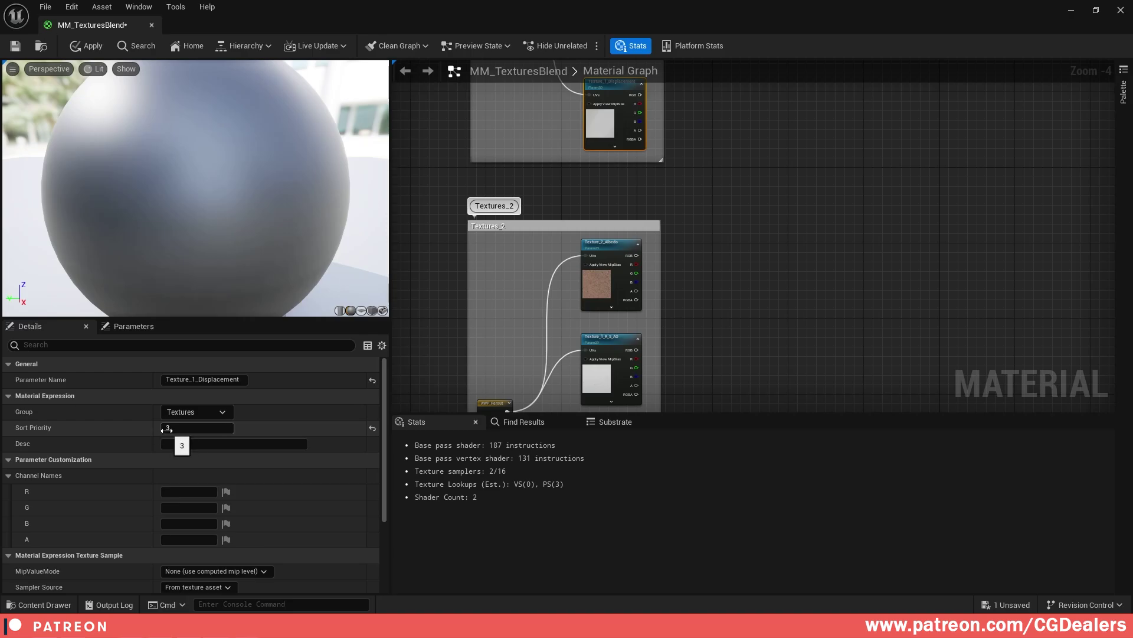
{"action": "left_click", "coordinate": [608, 283]}
{"action": "right_click_drag", "start_coordinate": [621, 316], "coordinate": [635, 204]}
- Assign the Albedo_4K__vhhlcj2 texture from the BlendingTextures Rocks folder to Texture_2_Albedo
{"action": "left_click", "coordinate": [1095, 12]}
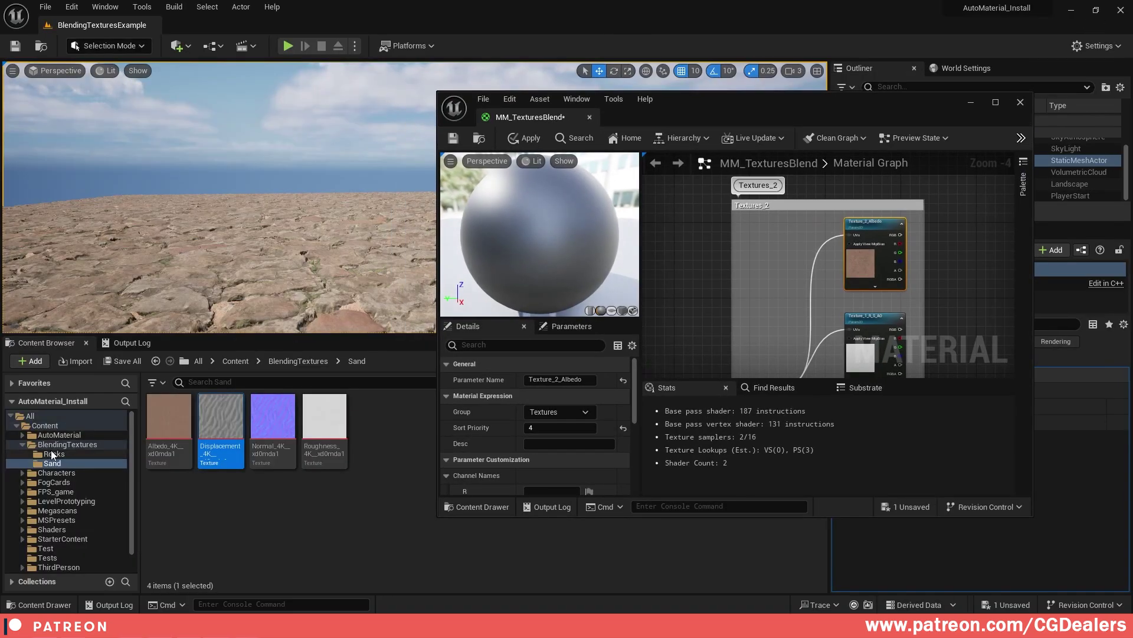
{"action": "scroll", "coordinate": [557, 423], "scroll_direction": "down", "scroll_amount": 10}
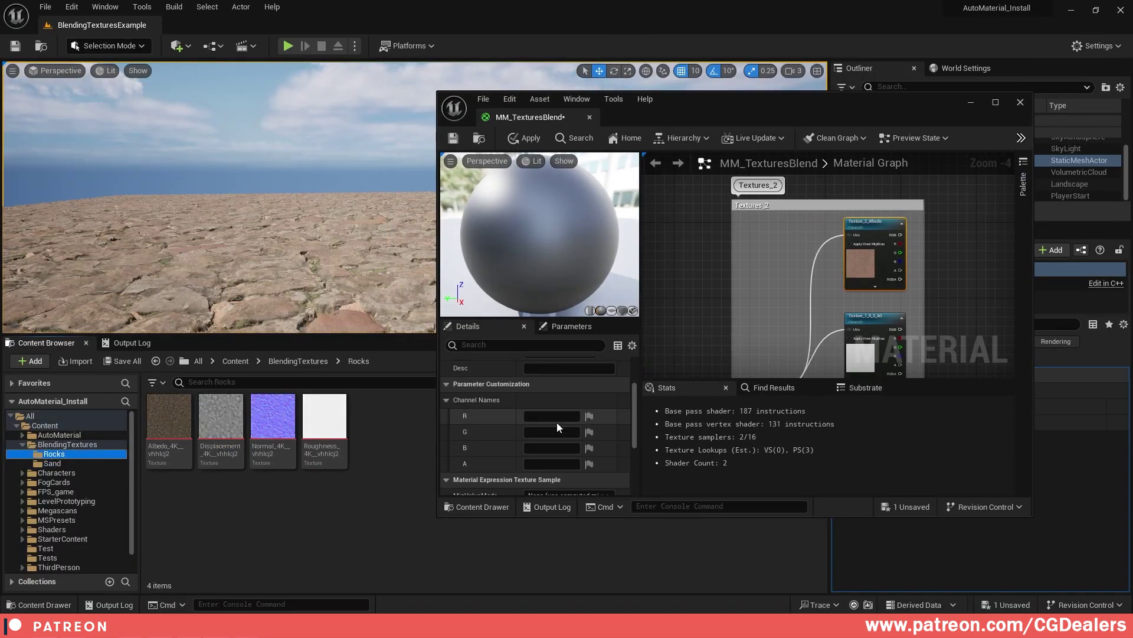
{"action": "left_click_drag", "start_coordinate": [169, 416], "coordinate": [533, 443]}
- Rename the R_S_AO texture parameter inside Textures_2 as Texture_2_R_S_AO and set its sort priority to 5
{"action": "right_click_drag", "start_coordinate": [822, 323], "coordinate": [788, 225]}
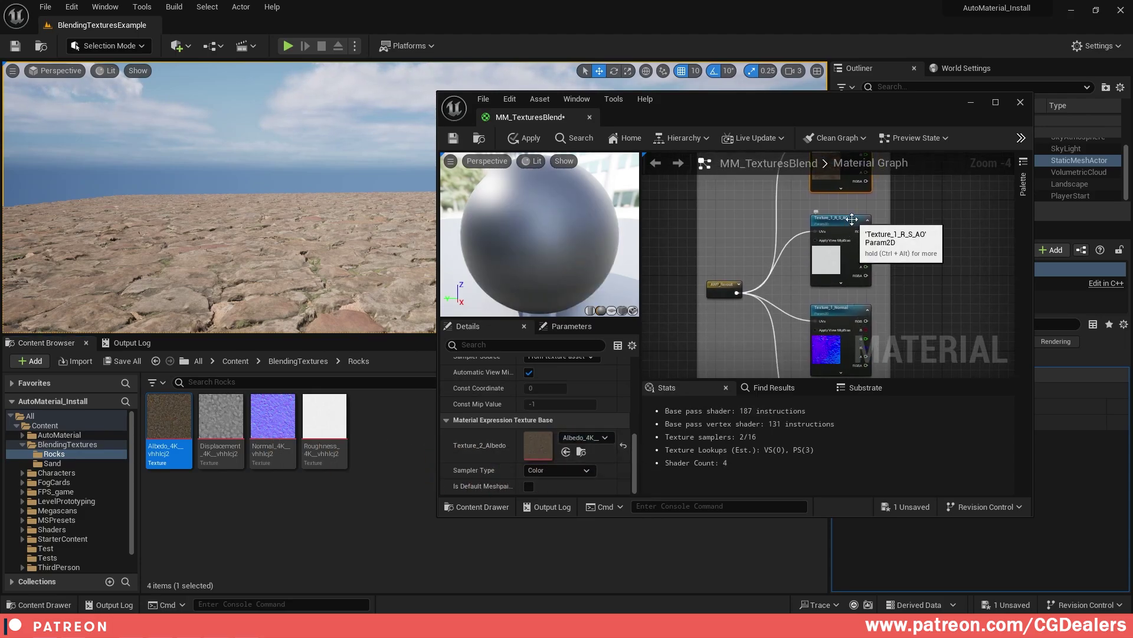
{"action": "left_click", "coordinate": [830, 220]}
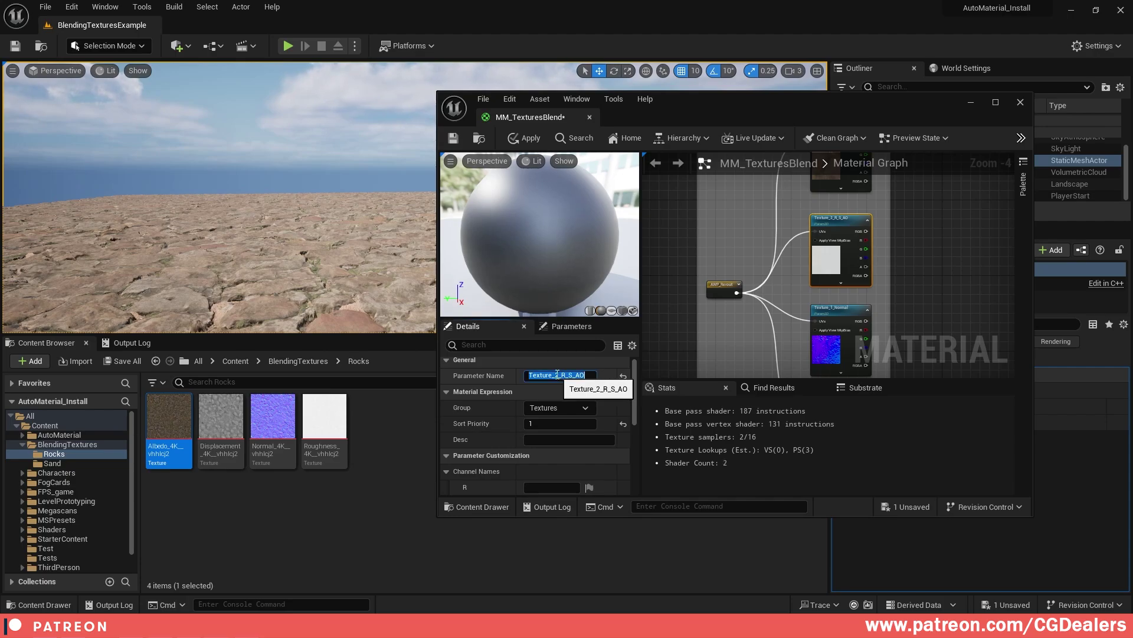
{"action": "left_click", "coordinate": [855, 185]}
{"action": "left_click", "coordinate": [848, 224]}
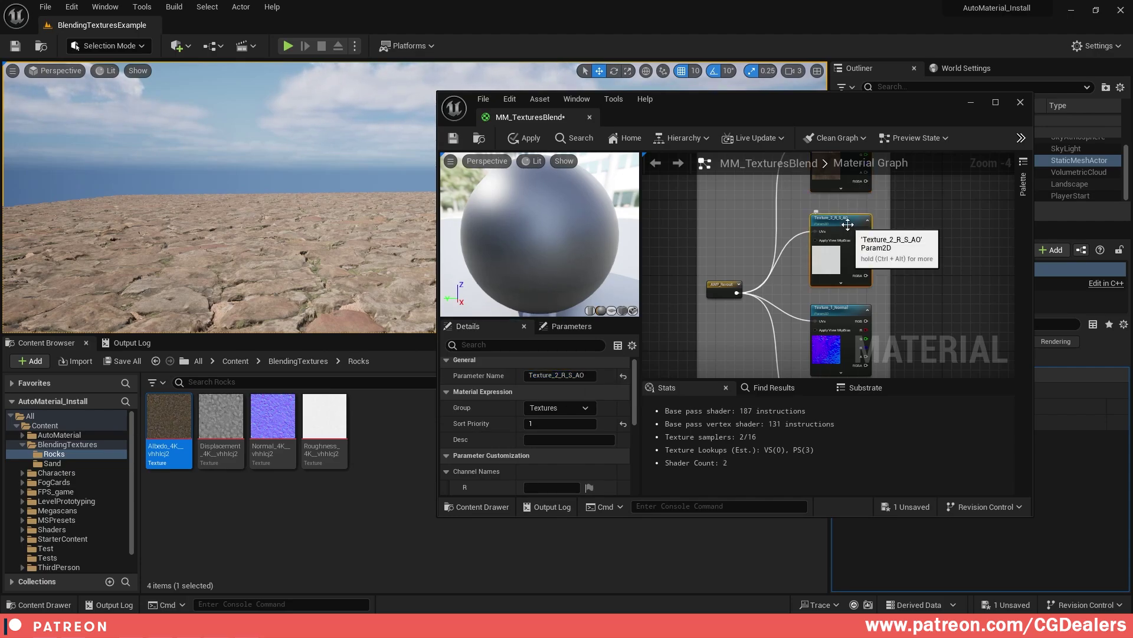
{"action": "left_click", "coordinate": [534, 424]}
{"action": "type", "text": "5"}
{"action": "key", "text": "Return"}
- Assign the Roughness_4K__vhhlcj2 texture from the Rocks folder to Texture_2_R_S_AO
{"action": "scroll", "coordinate": [609, 420], "scroll_direction": "down", "scroll_amount": 1}
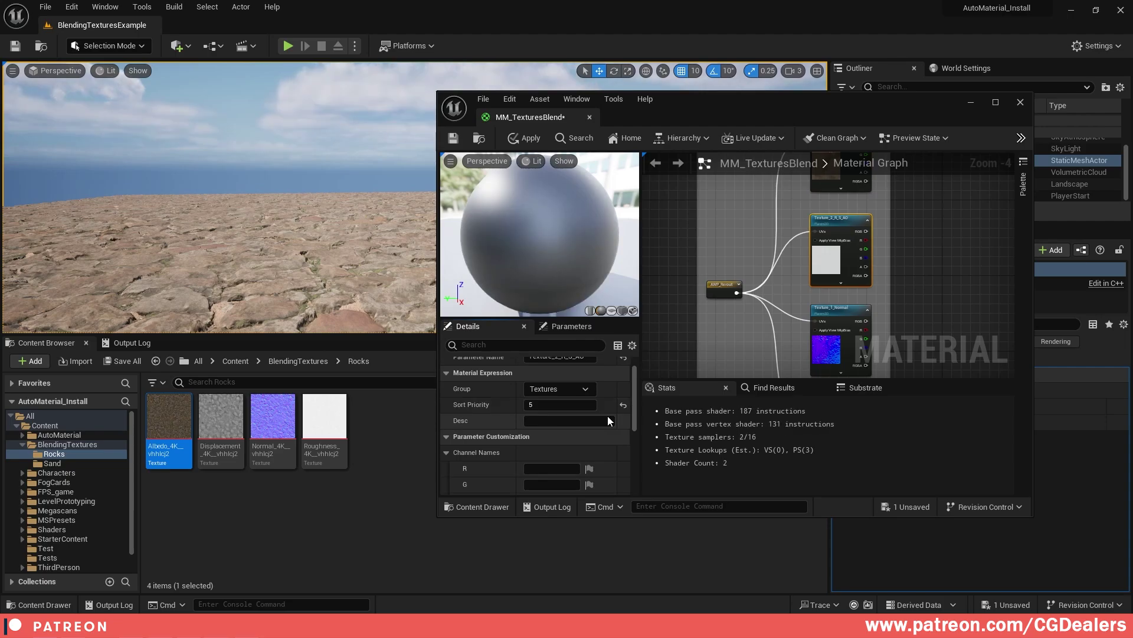
{"action": "scroll", "coordinate": [607, 416], "scroll_direction": "down", "scroll_amount": 6}
{"action": "left_click_drag", "start_coordinate": [324, 417], "coordinate": [551, 446]}
- Assign the Normal_4K__vhhlcj2 texture from the Rocks folder to the normal texture node inside Textures_2
{"action": "right_click_drag", "start_coordinate": [915, 313], "coordinate": [885, 250]}
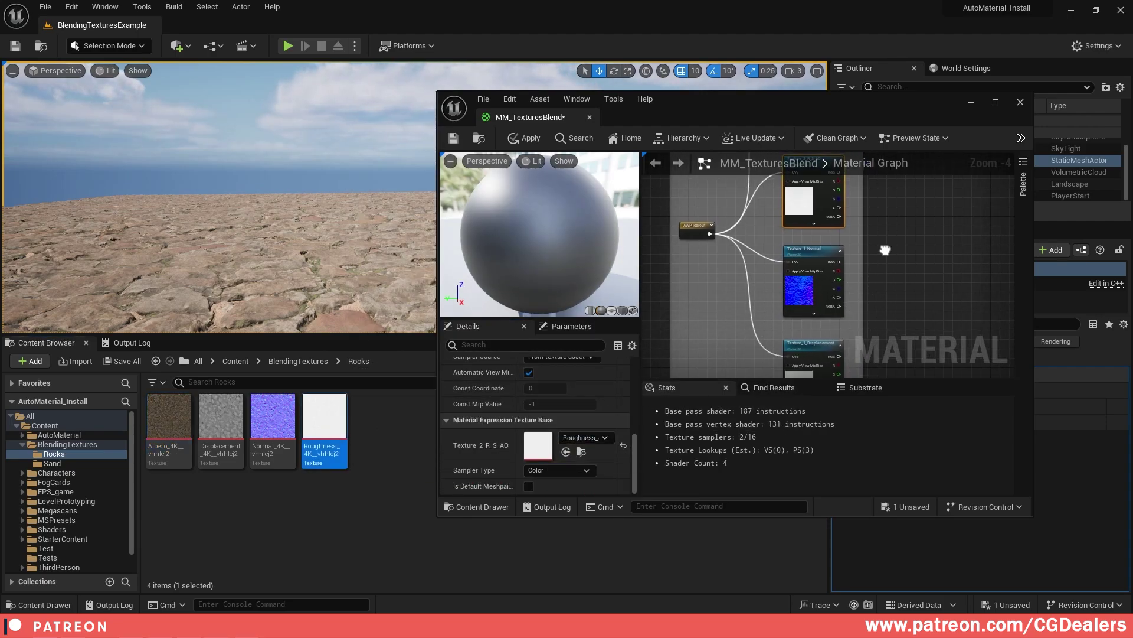
{"action": "left_click", "coordinate": [816, 249]}
{"action": "left_click_drag", "start_coordinate": [272, 418], "coordinate": [537, 447]}
- Rename the normal texture parameter inside Textures_2 as Texture_2_Normal and set its sort priority to 6
{"action": "scroll", "coordinate": [611, 405], "scroll_direction": "up", "scroll_amount": 6}
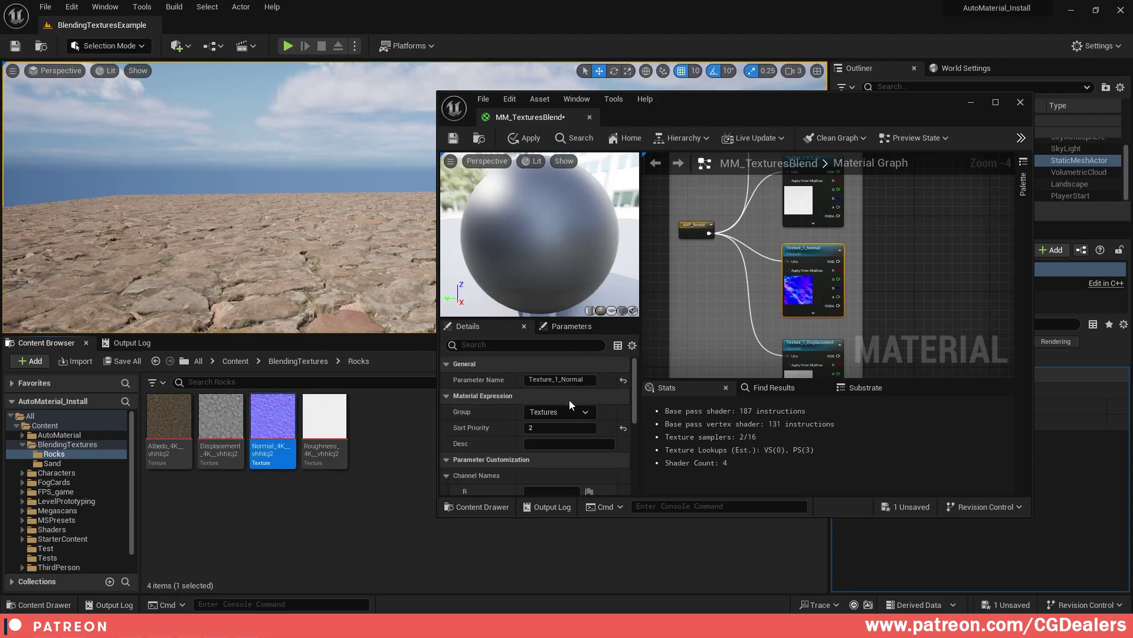
{"action": "left_click_drag", "start_coordinate": [558, 379], "coordinate": [555, 380]}
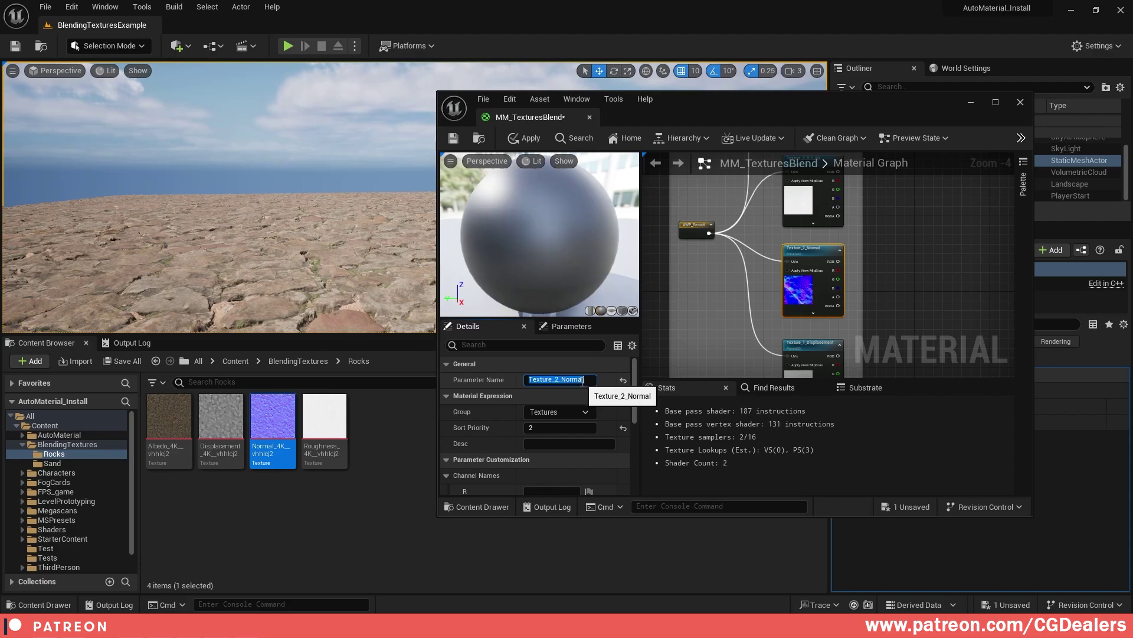
{"action": "left_click", "coordinate": [827, 210]}
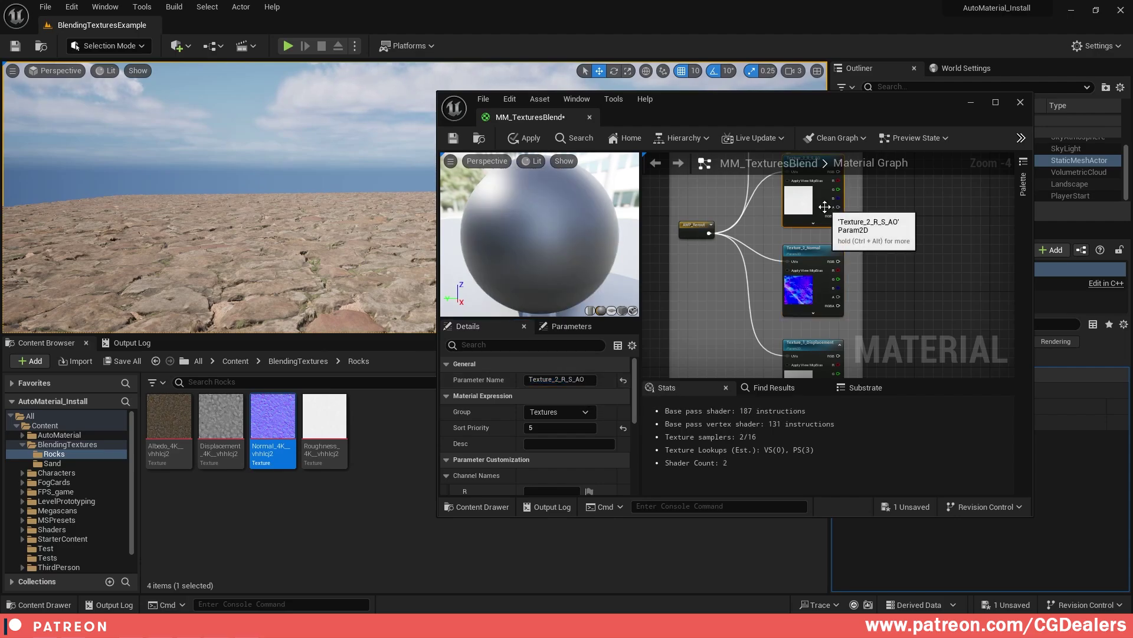
{"action": "left_click", "coordinate": [819, 255]}
{"action": "left_click", "coordinate": [557, 425]}
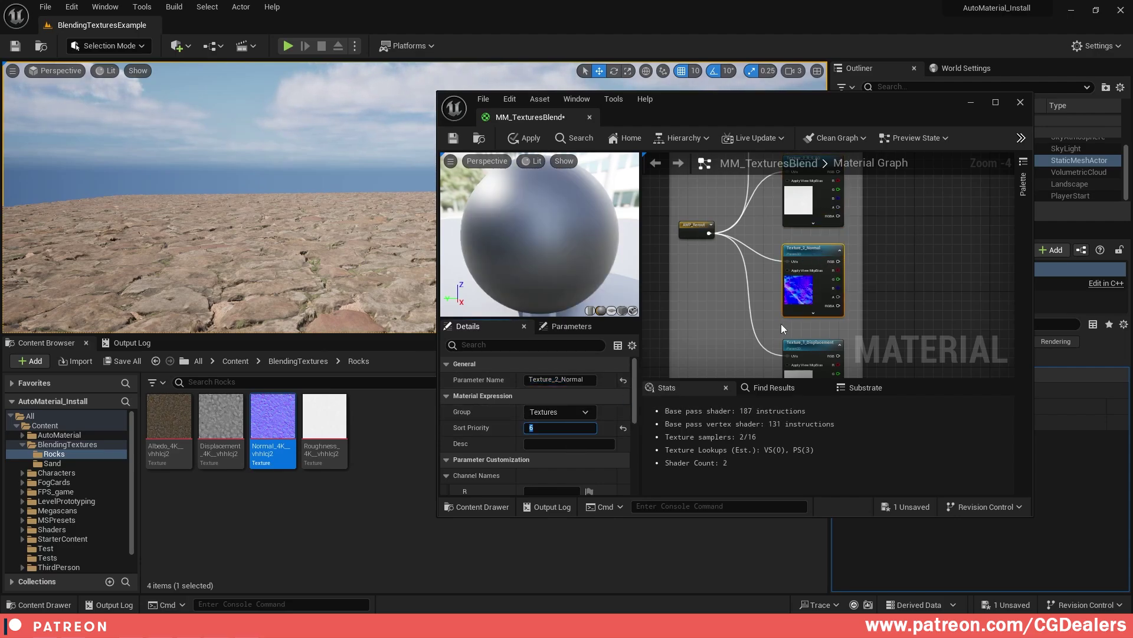
- Set the sort priority of the displacement texture inside Textures_2 to 7 and rename its parameter as Texture_2_Displacement
{"action": "left_click", "coordinate": [810, 345]}
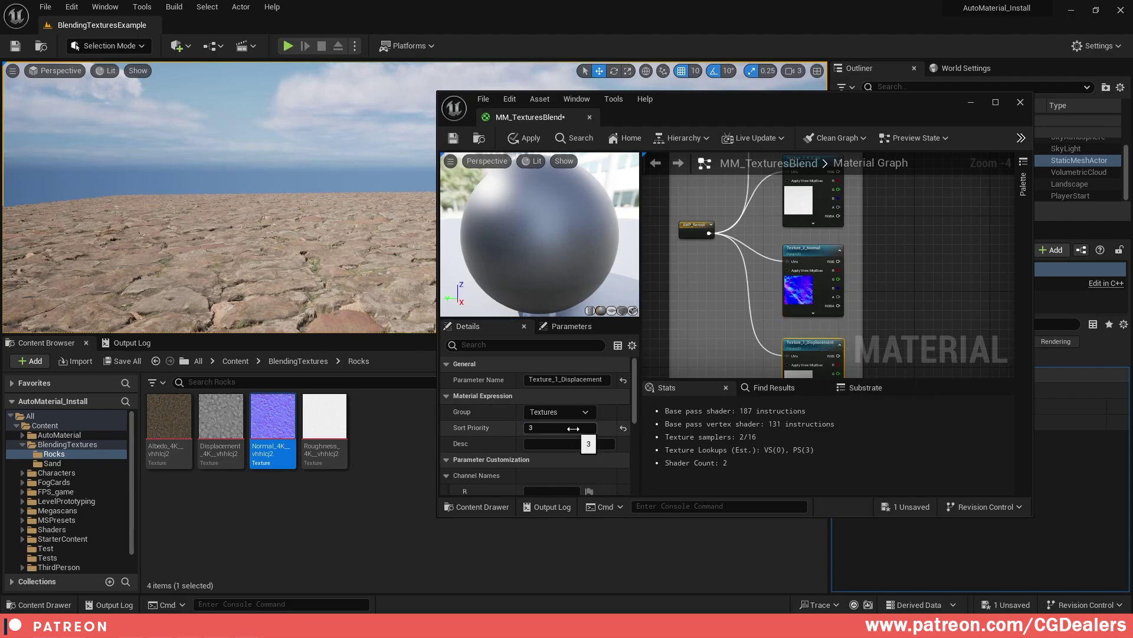
{"action": "key", "text": "Return"}
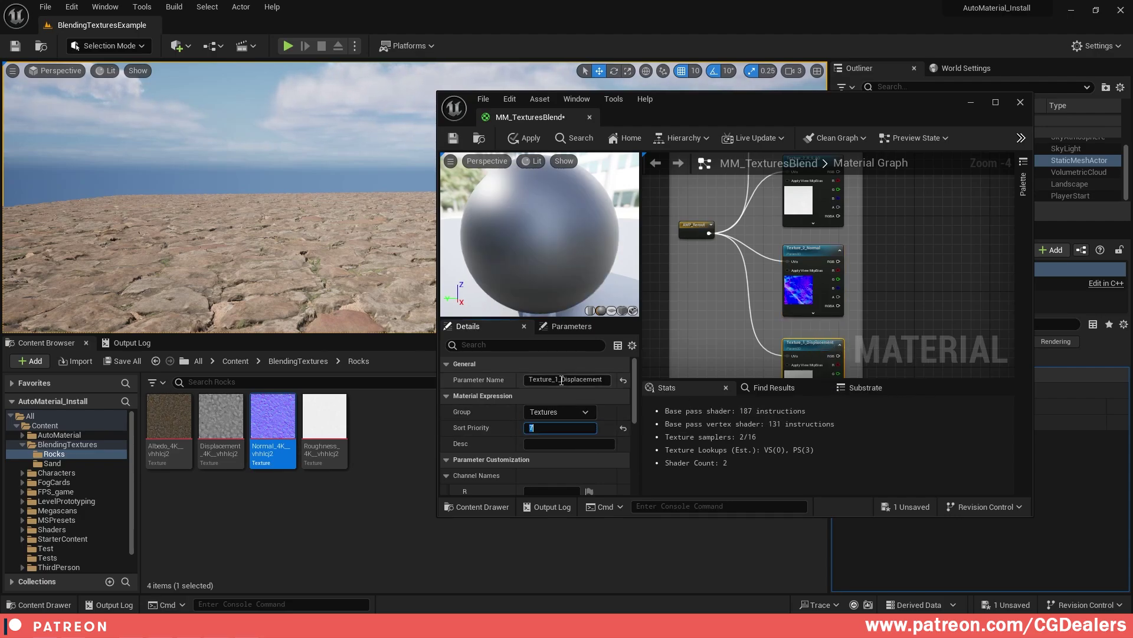
{"action": "type", "text": "2"}
{"action": "key", "text": "Return"}
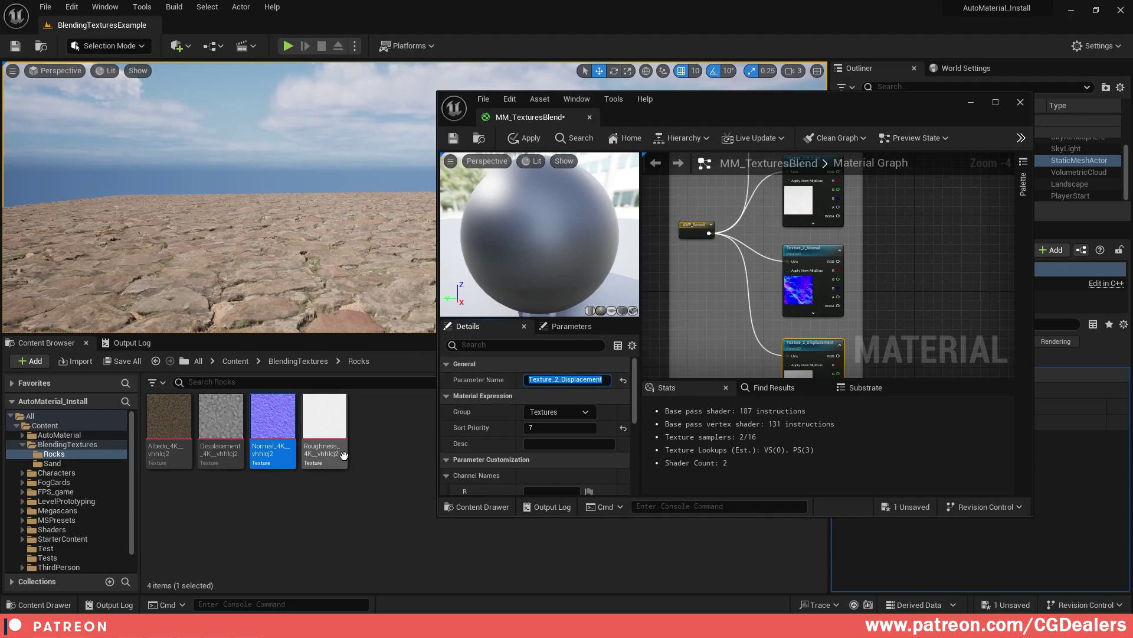
- Assign the Displacement_4K__vhhlcj2 texture from the Rocks folder to Texture_2_Displacement and maximize the material editor
{"action": "scroll", "coordinate": [580, 423], "scroll_direction": "down", "scroll_amount": 2}
{"action": "scroll", "coordinate": [590, 432], "scroll_direction": "up", "scroll_amount": 3}
{"action": "left_click_drag", "start_coordinate": [222, 418], "coordinate": [539, 454]}
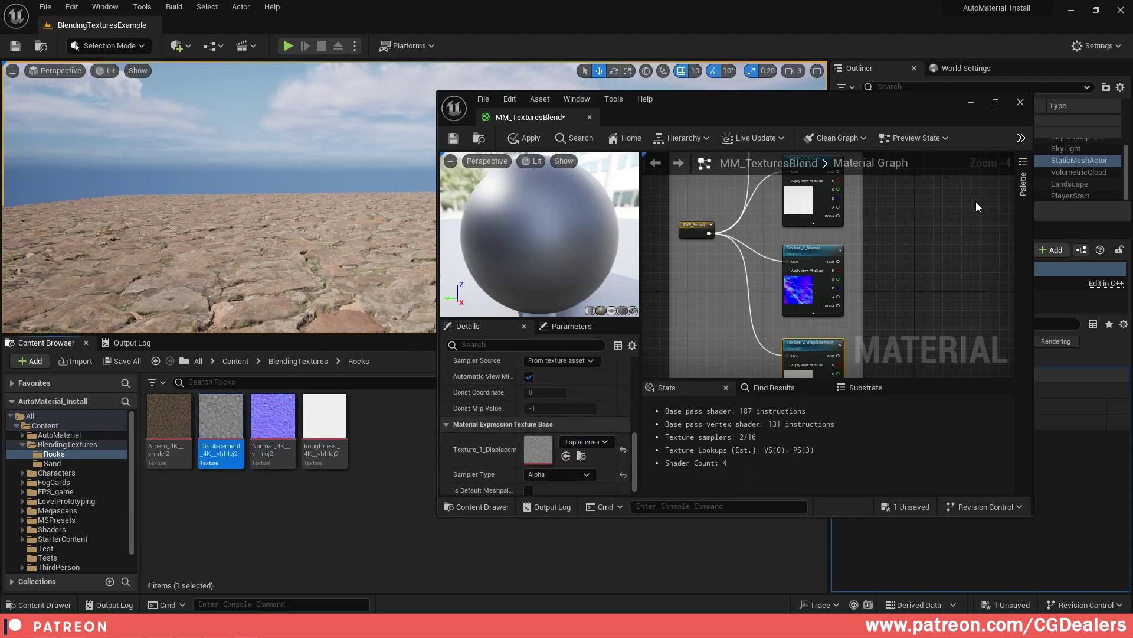
{"action": "left_click", "coordinate": [995, 102]}
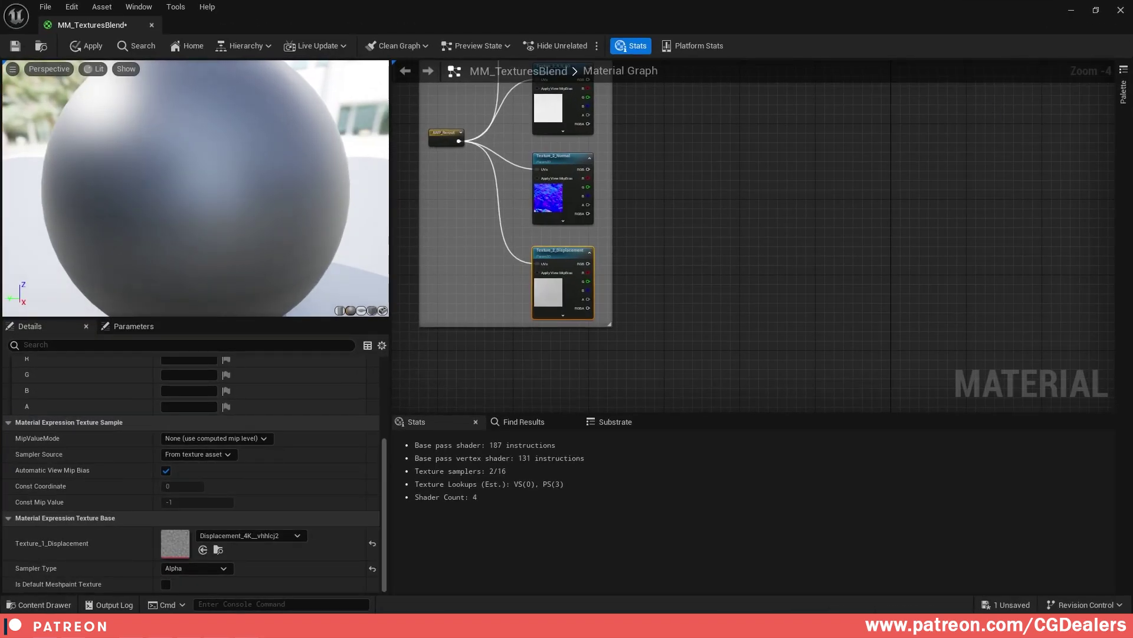
- Add a LinearInterpolate node in the empty graph area between the texture comments and the material output node
{"action": "left_click", "coordinate": [625, 97]}
{"action": "right_click_drag", "start_coordinate": [625, 97], "coordinate": [663, 278]}
{"action": "scroll", "coordinate": [685, 250], "scroll_direction": "down", "scroll_amount": 2}
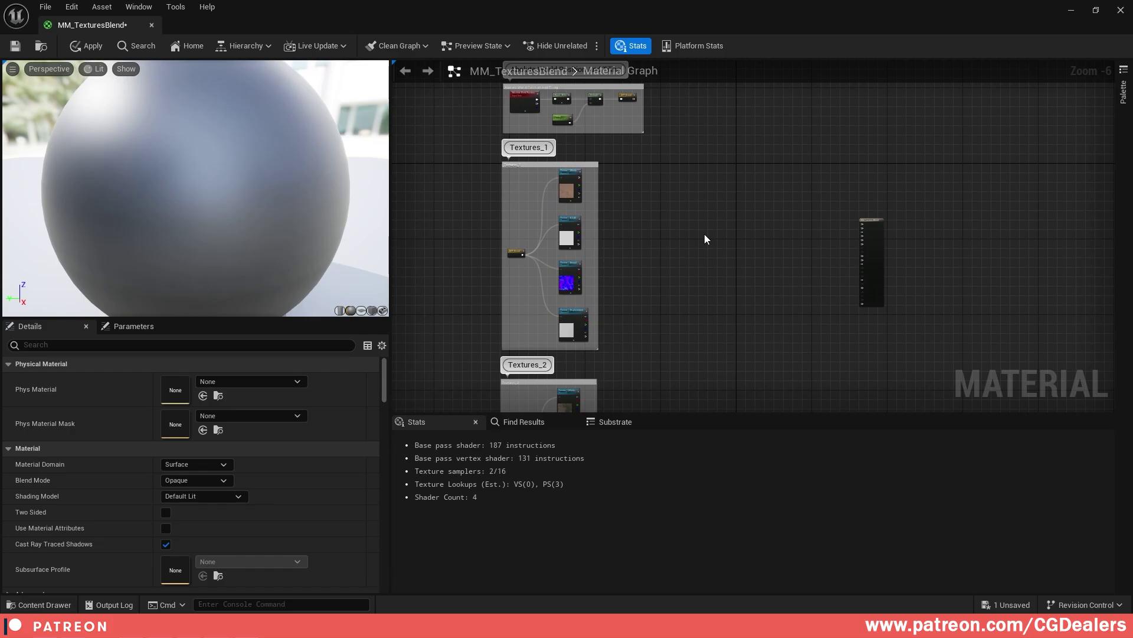
{"action": "right_click_drag", "start_coordinate": [705, 236], "coordinate": [612, 161]}
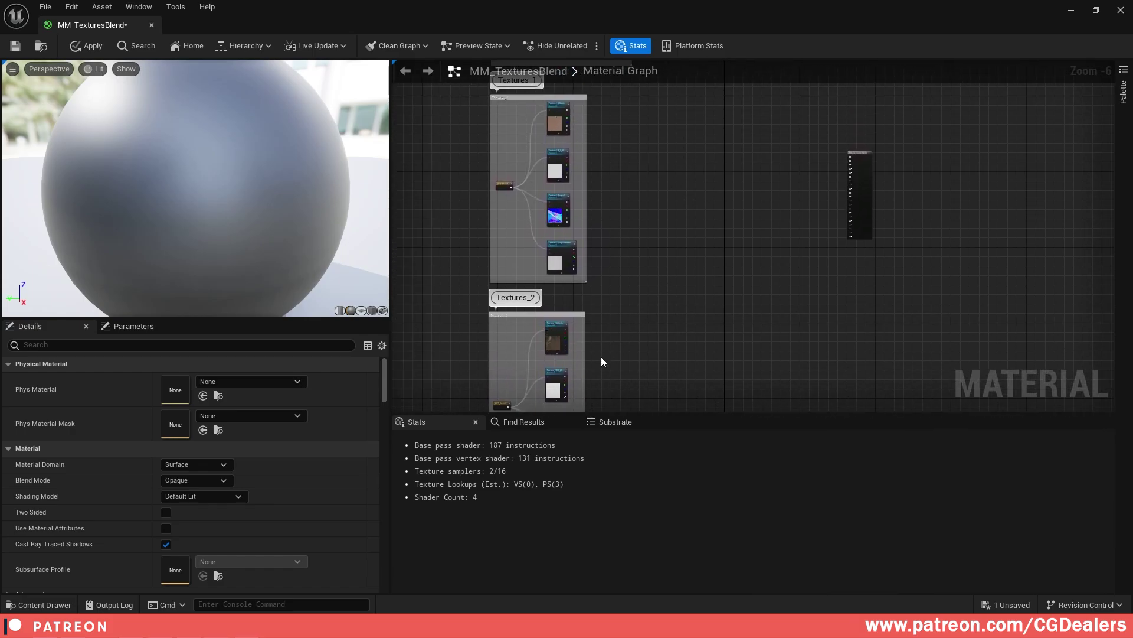
{"action": "right_click_drag", "start_coordinate": [601, 388], "coordinate": [598, 303]}
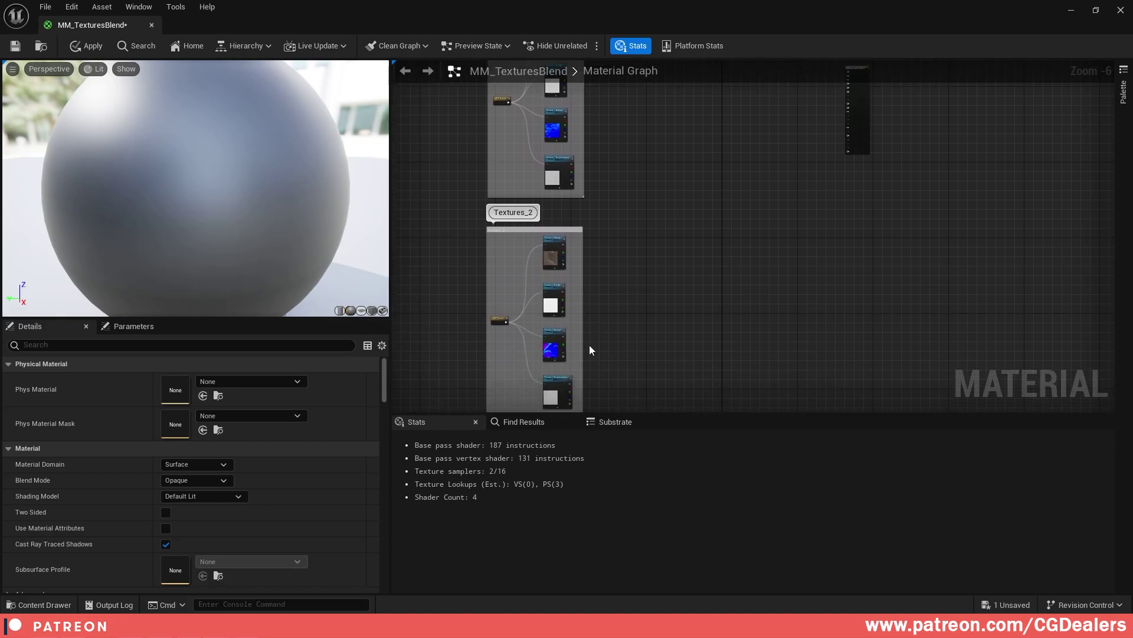
{"action": "right_click_drag", "start_coordinate": [706, 207], "coordinate": [698, 272]}
{"action": "scroll", "coordinate": [696, 267], "scroll_direction": "up", "scroll_amount": 3}
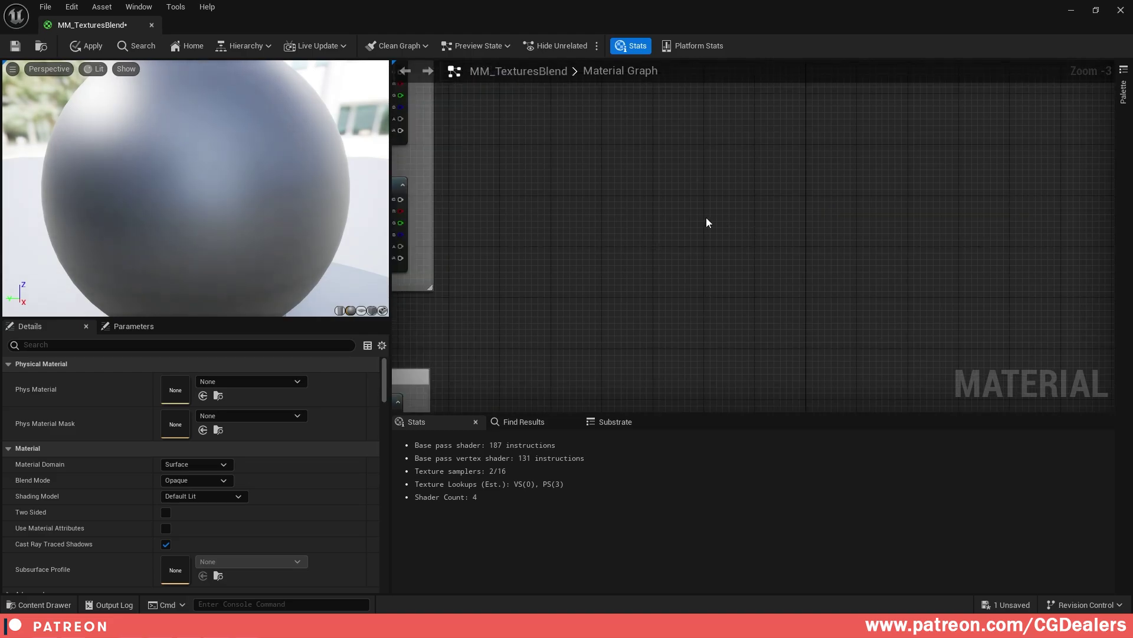
{"action": "right_click", "coordinate": [721, 225]}
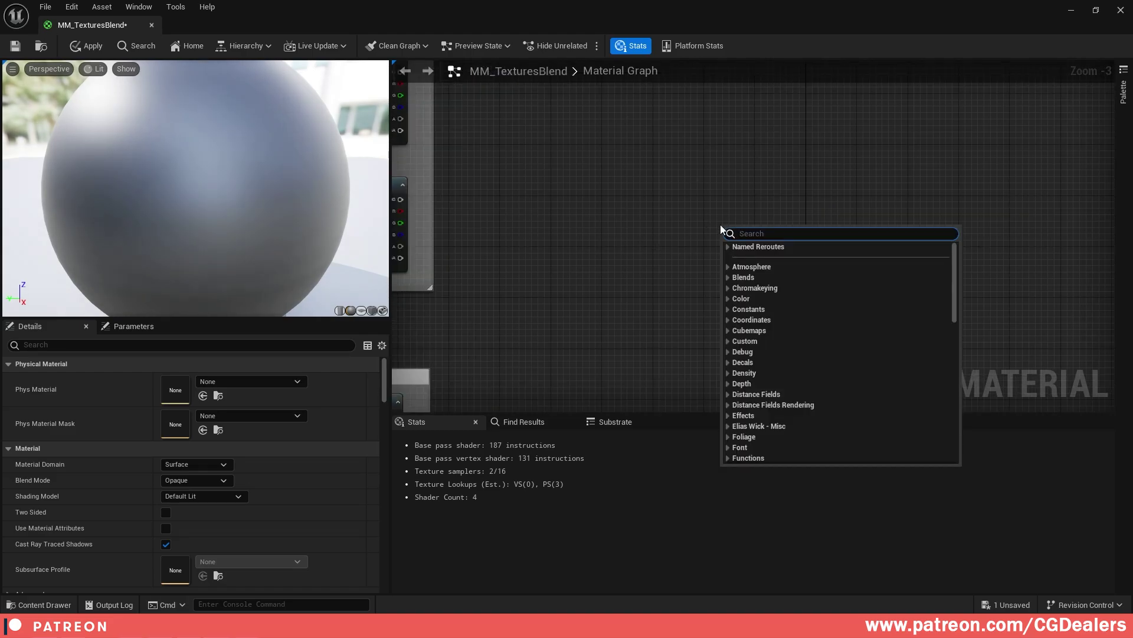
{"action": "type", "text": "lerp"}
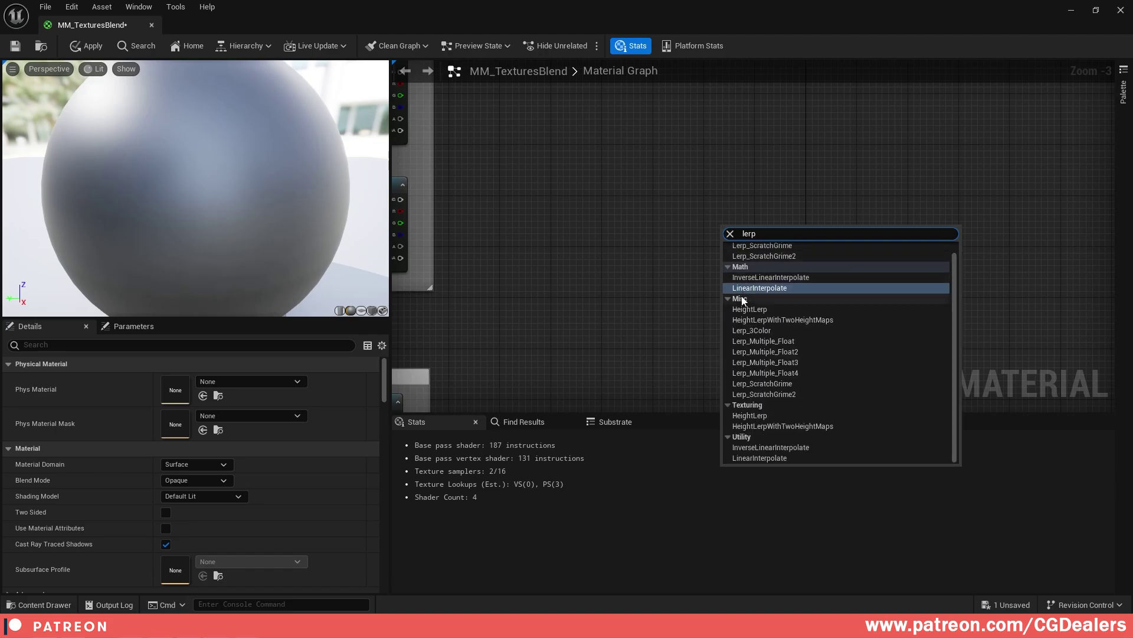
{"action": "left_click", "coordinate": [789, 288]}
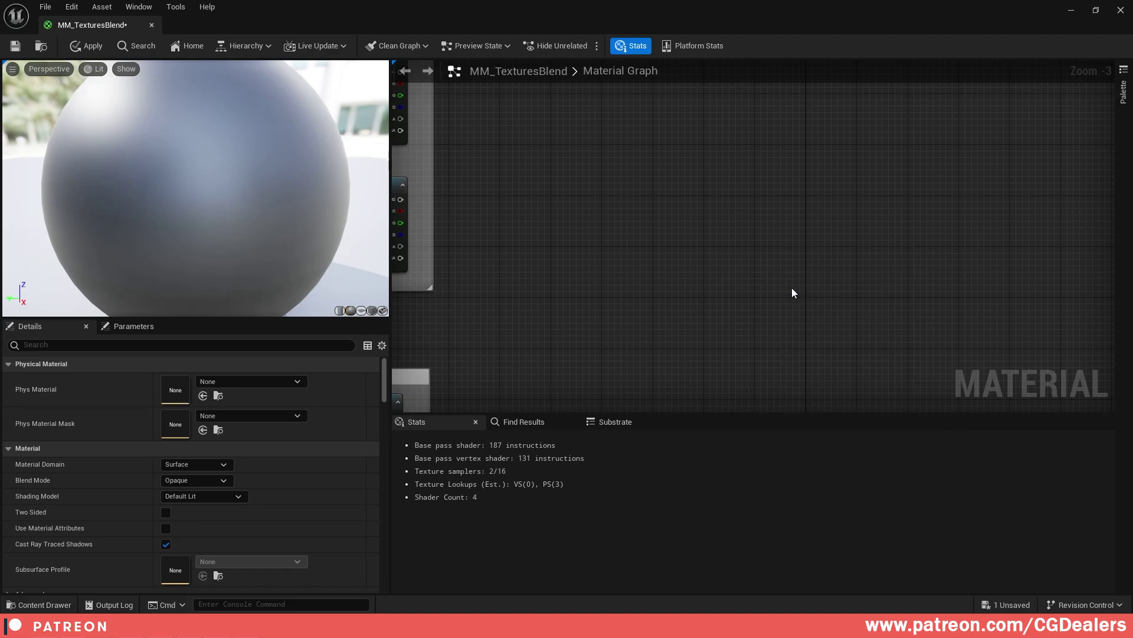
{"action": "left_click_drag", "start_coordinate": [756, 232], "coordinate": [751, 176]}
{"action": "right_click_drag", "start_coordinate": [790, 117], "coordinate": [792, 258]}
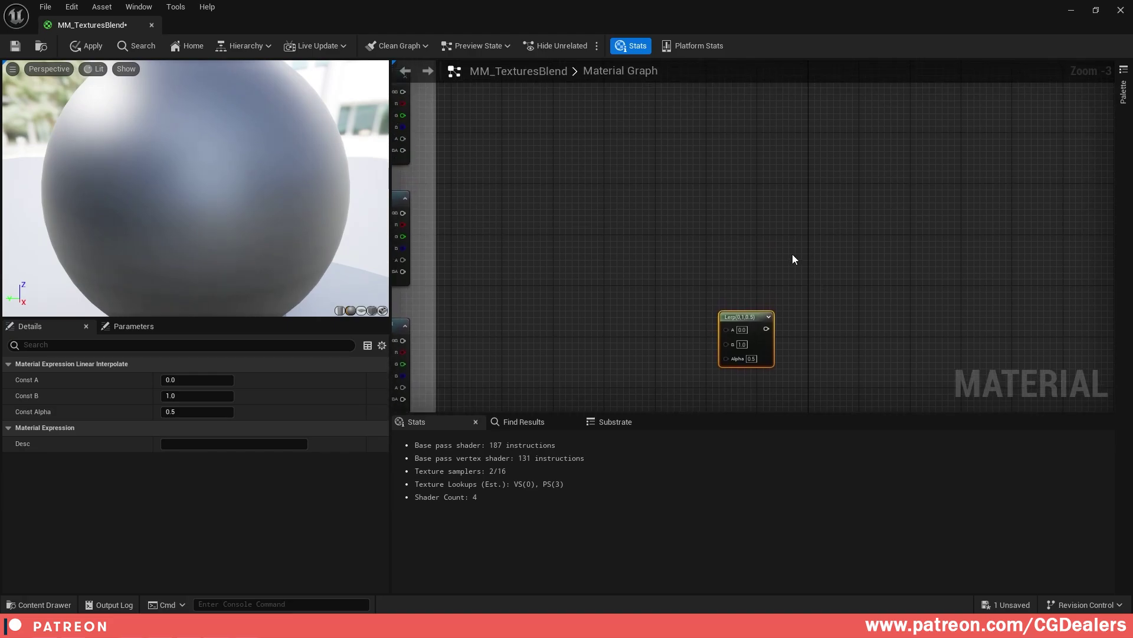
{"action": "left_click_drag", "start_coordinate": [748, 315], "coordinate": [774, 206]}
- Connect Texture_1_Albedo's RGB output to the Lerp's B input and Texture_2_Albedo's RGB output to its A input
{"action": "right_click_drag", "start_coordinate": [750, 106], "coordinate": [902, 238]}
{"action": "scroll", "coordinate": [655, 205], "scroll_direction": "down", "scroll_amount": 1}
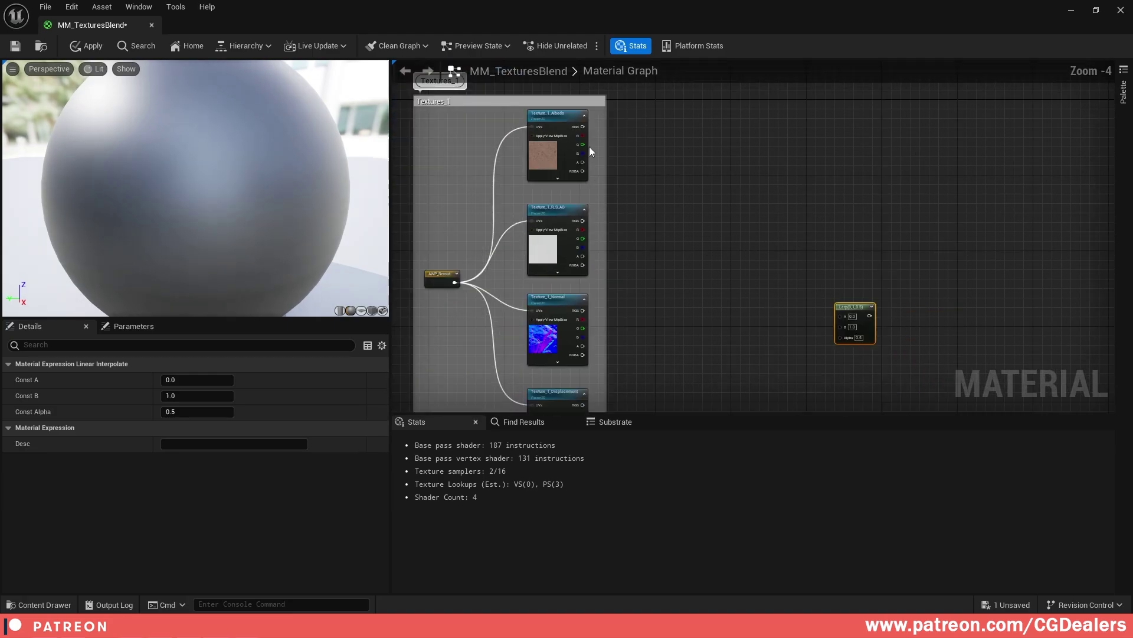
{"action": "left_click_drag", "start_coordinate": [582, 126], "coordinate": [842, 327]}
{"action": "right_click_drag", "start_coordinate": [735, 344], "coordinate": [725, 107]}
{"action": "left_click_drag", "start_coordinate": [571, 329], "coordinate": [835, 108]}
{"action": "right_click_drag", "start_coordinate": [835, 108], "coordinate": [707, 203]}
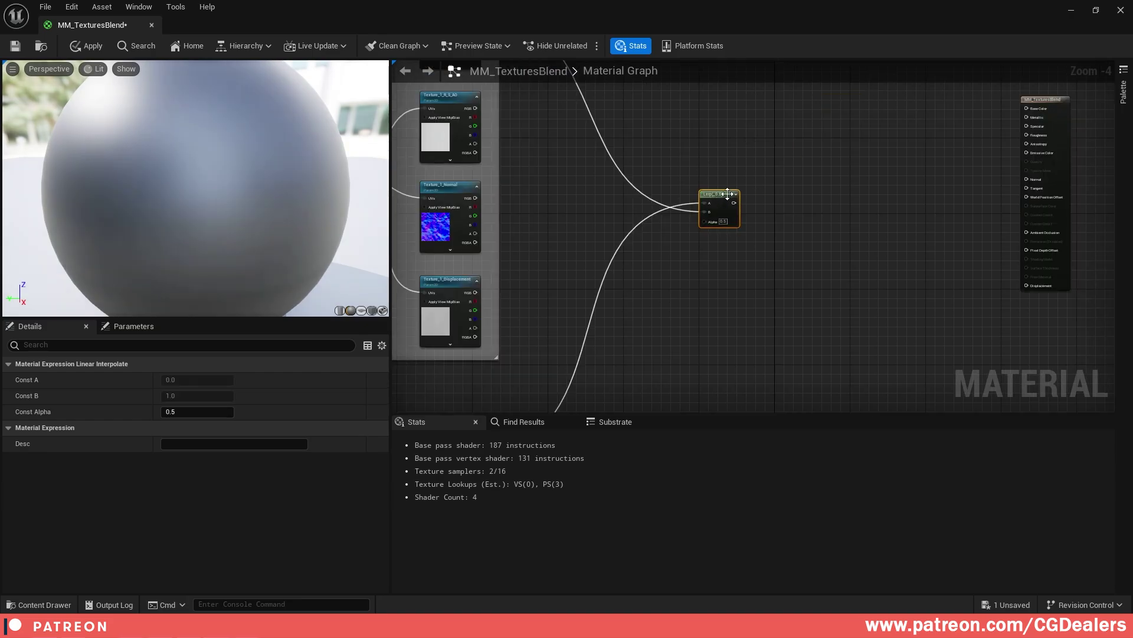
- Duplicate the Lerp beneath the first and connect Texture_1_R_S_AO's RGB to its B input and Texture_2_R_S_AO's RGB to A
{"action": "key", "text": "ctrl+d"}
{"action": "left_click_drag", "start_coordinate": [745, 253], "coordinate": [719, 268]}
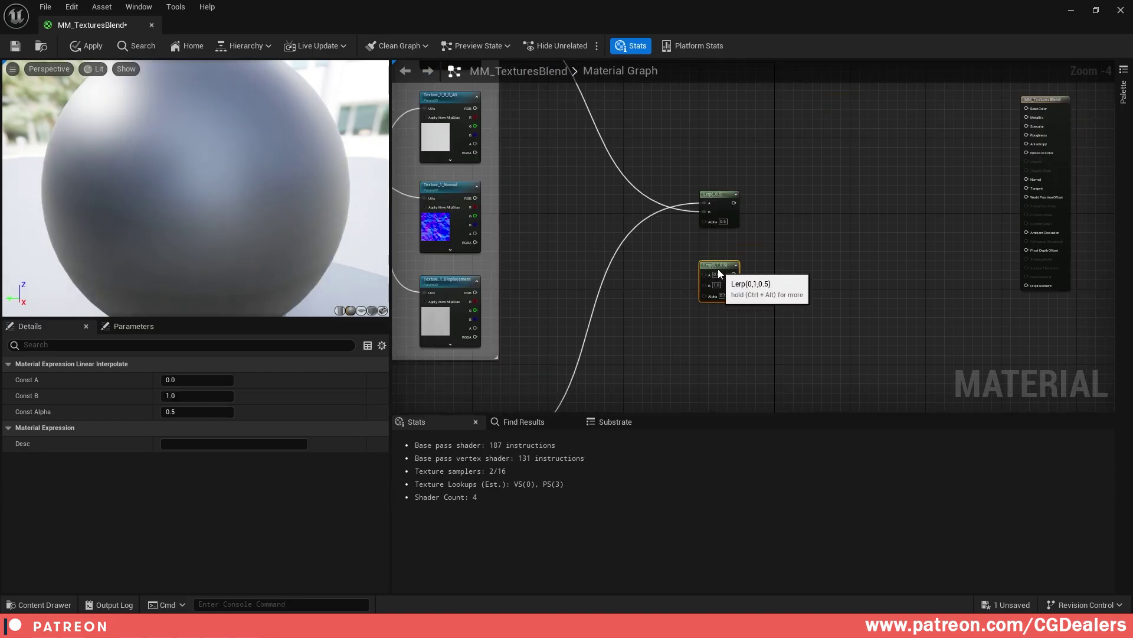
{"action": "right_click_drag", "start_coordinate": [573, 169], "coordinate": [634, 206]}
{"action": "left_click_drag", "start_coordinate": [539, 143], "coordinate": [764, 321]}
{"action": "right_click_drag", "start_coordinate": [637, 409], "coordinate": [641, 211]}
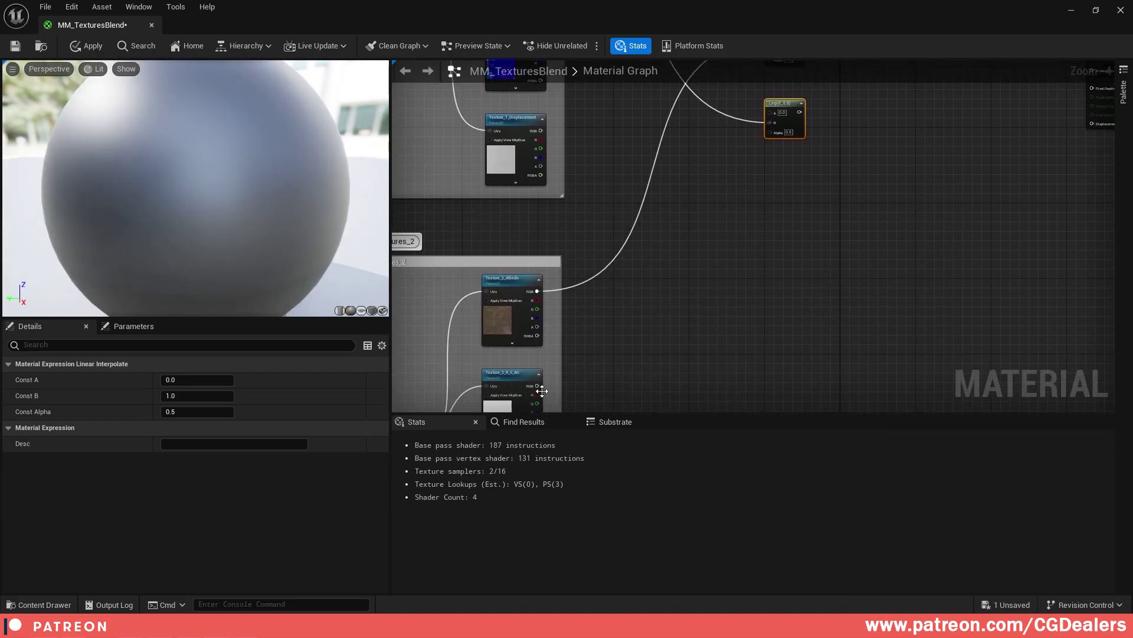
{"action": "left_click_drag", "start_coordinate": [537, 386], "coordinate": [771, 114]}
{"action": "right_click_drag", "start_coordinate": [815, 136], "coordinate": [775, 224]}
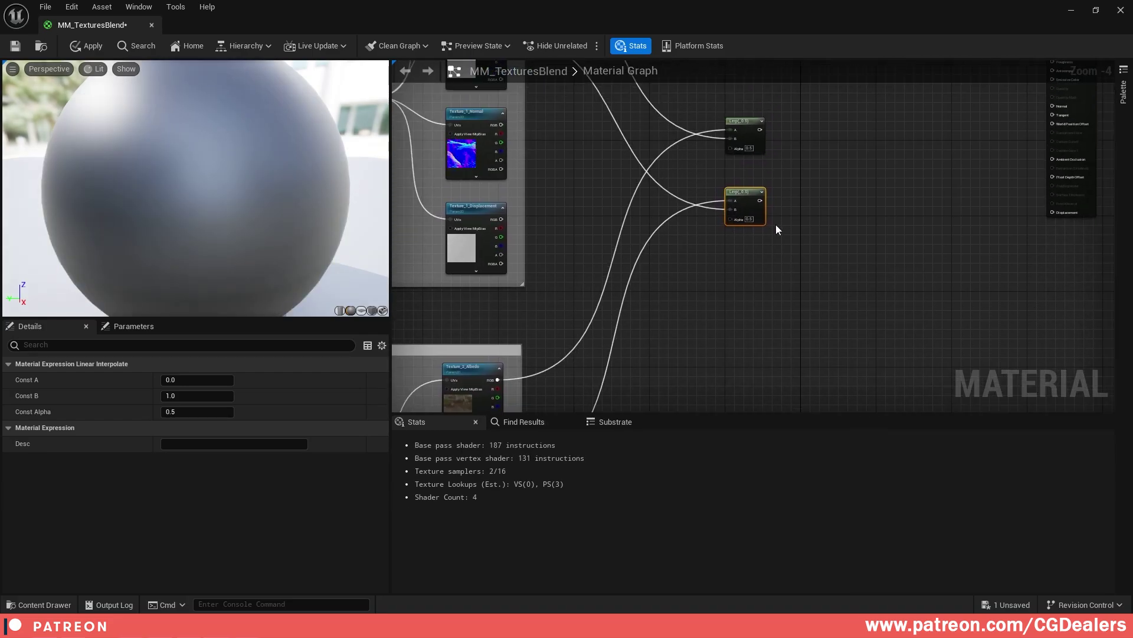
- Duplicate a third Lerp beneath the second and connect Texture_1_Normal's RGB to its B input and Texture_2_Normal's RGB to A
{"action": "left_click", "coordinate": [750, 188]}
{"action": "key", "text": "ctrl+d"}
{"action": "left_click_drag", "start_coordinate": [778, 247], "coordinate": [739, 263]}
{"action": "left_click_drag", "start_coordinate": [505, 124], "coordinate": [734, 277]}
{"action": "right_click_drag", "start_coordinate": [621, 376], "coordinate": [647, 212]}
{"action": "left_click_drag", "start_coordinate": [524, 401], "coordinate": [759, 105]}
{"action": "right_click_drag", "start_coordinate": [775, 150], "coordinate": [764, 251]}
{"action": "scroll", "coordinate": [764, 251], "scroll_direction": "down", "scroll_amount": 1}
{"action": "left_click", "coordinate": [765, 249]}
{"action": "left_click", "coordinate": [768, 208]}
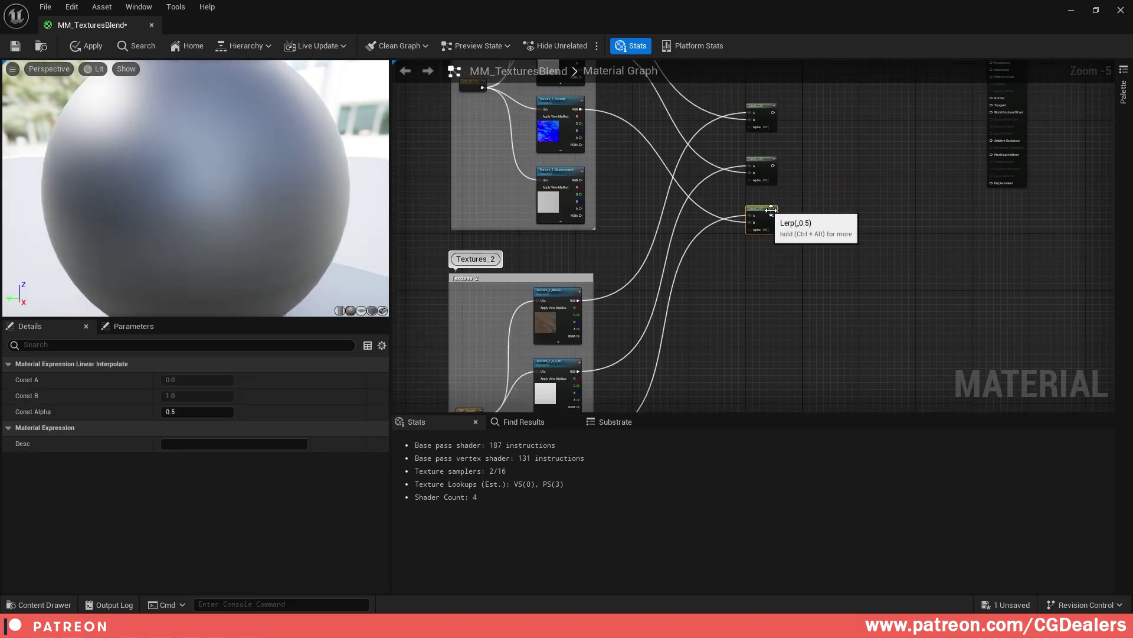
- Duplicate a fourth Lerp beneath the third and connect Texture_1_Displacement's RGB to its B input and Texture_2_Displacement's RGB to A
{"action": "key", "text": "ctrl+d"}
{"action": "left_click_drag", "start_coordinate": [810, 235], "coordinate": [766, 253]}
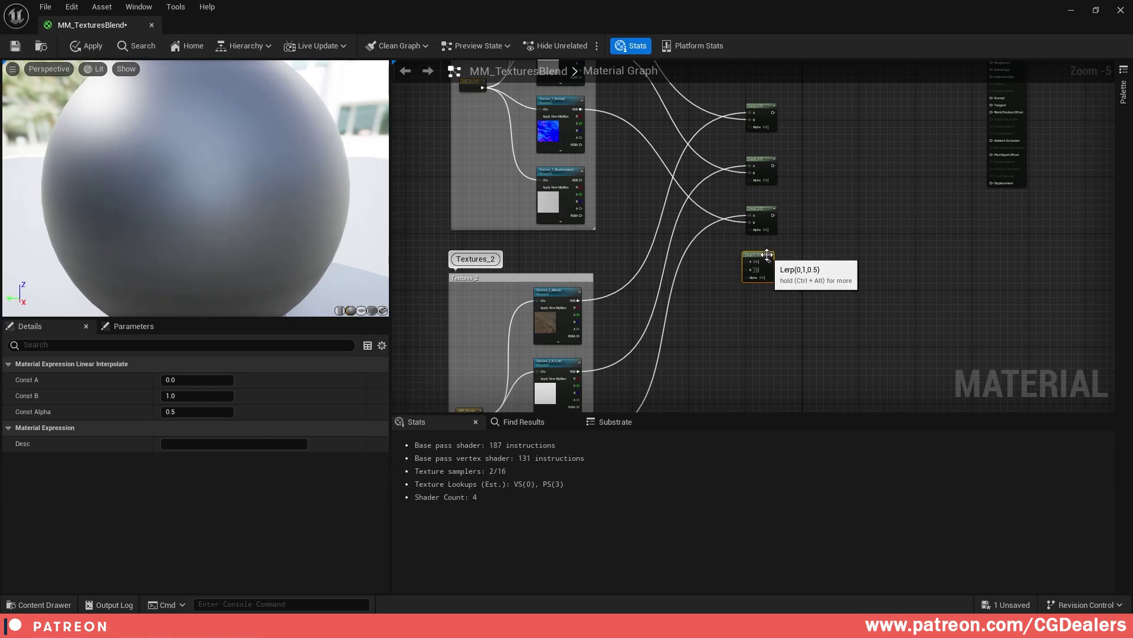
{"action": "right_click_drag", "start_coordinate": [644, 201], "coordinate": [665, 279]}
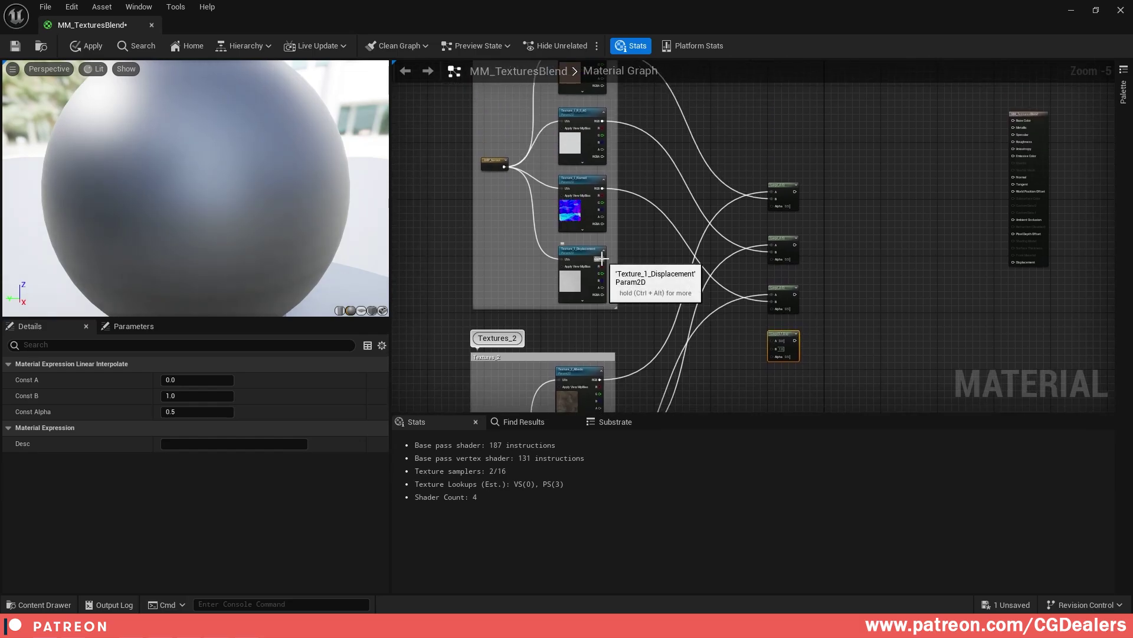
{"action": "left_click_drag", "start_coordinate": [600, 263], "coordinate": [773, 342]}
{"action": "right_click_drag", "start_coordinate": [731, 372], "coordinate": [682, 151]}
{"action": "left_click_drag", "start_coordinate": [553, 368], "coordinate": [754, 123]}
{"action": "left_click_drag", "start_coordinate": [755, 123], "coordinate": [724, 121]}
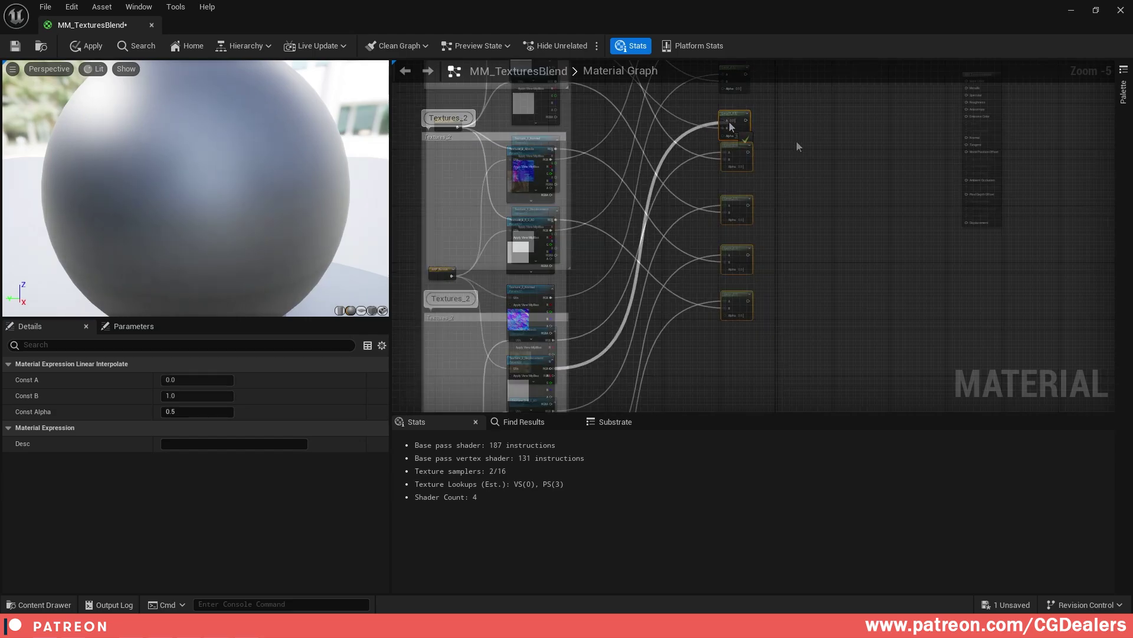
- Group the four Lerp nodes in a comment titled "Lerp The Textures" and enable its bubble when zoomed
{"action": "left_click_drag", "start_coordinate": [799, 128], "coordinate": [710, 376]}
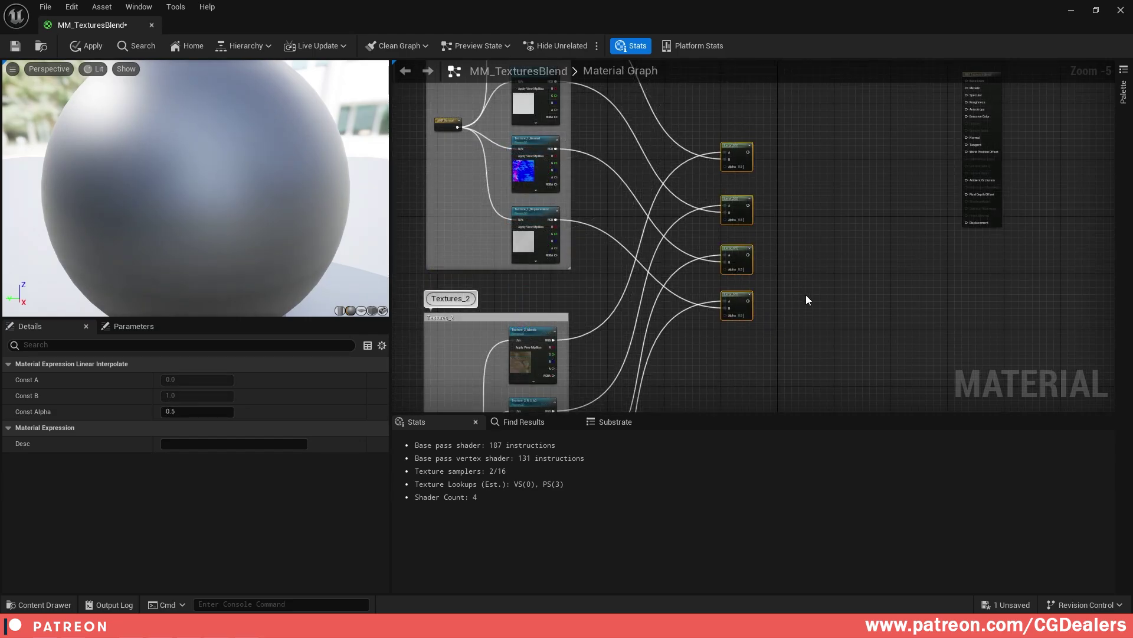
{"action": "key", "text": "c"}
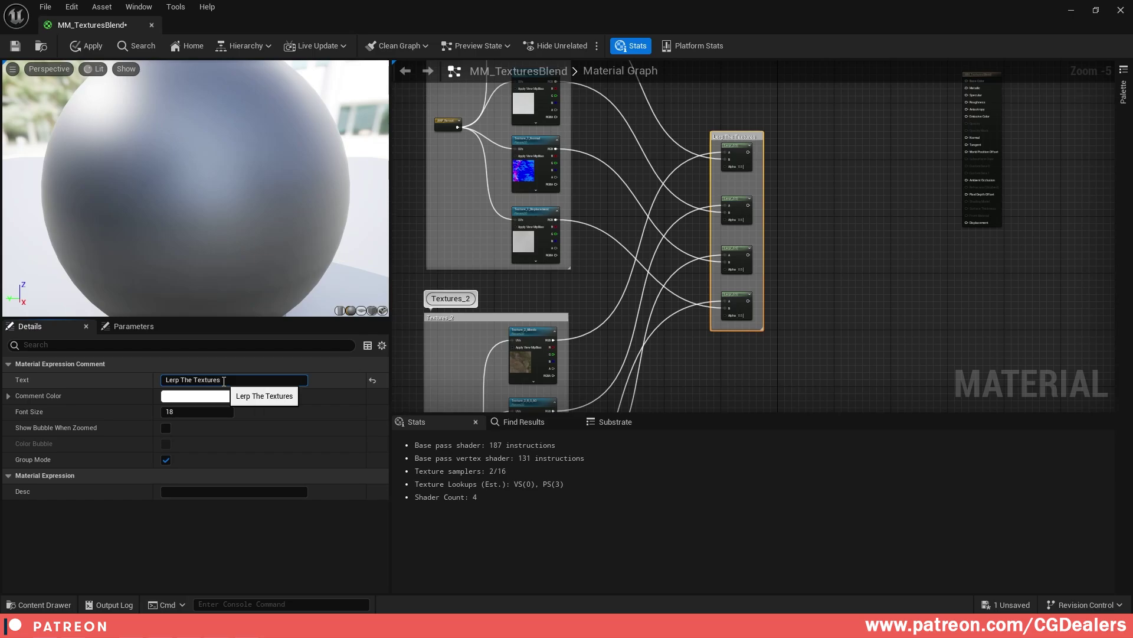
{"action": "left_click", "coordinate": [166, 428]}
{"action": "right_click_drag", "start_coordinate": [859, 189], "coordinate": [805, 240]}
{"action": "left_click", "coordinate": [776, 238]}
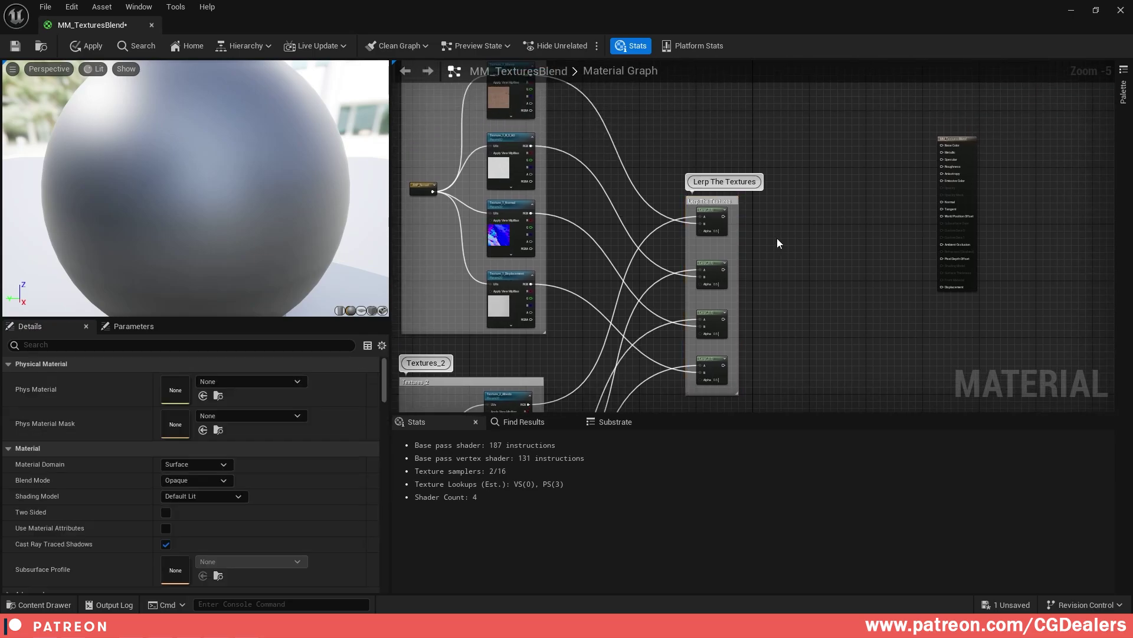
- Move the material output node level with the top Lerp and connect that Lerp's output to Base Color
{"action": "scroll", "coordinate": [777, 238], "scroll_direction": "up", "scroll_amount": 2}
{"action": "right_click_drag", "start_coordinate": [679, 372], "coordinate": [658, 254]}
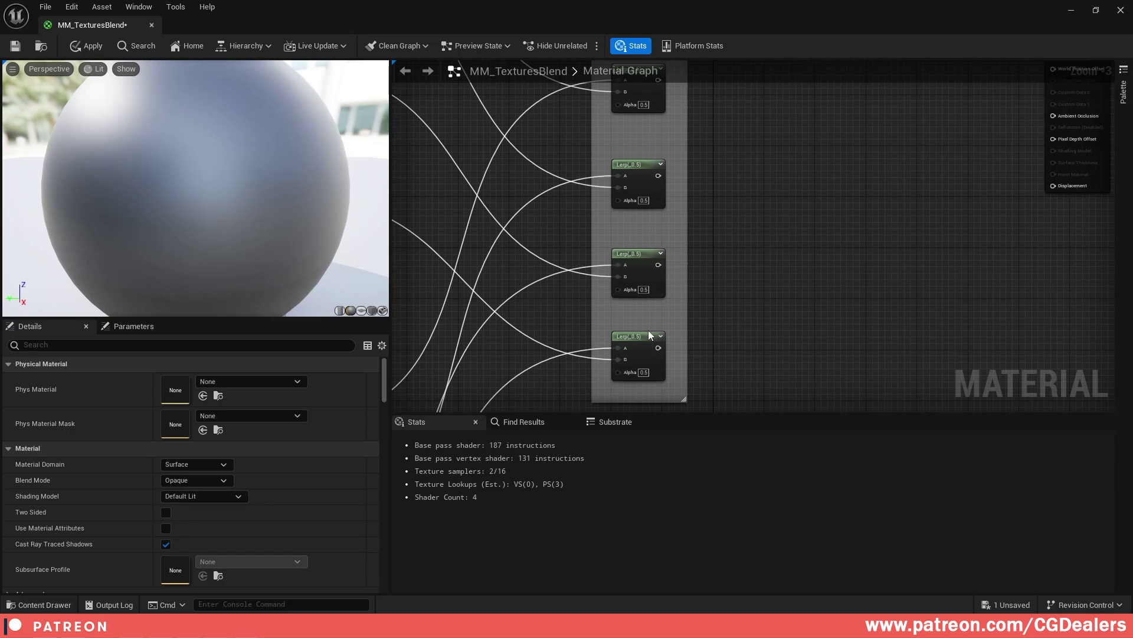
{"action": "right_click_drag", "start_coordinate": [789, 185], "coordinate": [781, 221]}
{"action": "right_click_drag", "start_coordinate": [958, 118], "coordinate": [828, 282]}
{"action": "left_click_drag", "start_coordinate": [966, 177], "coordinate": [913, 360]}
{"action": "right_click_drag", "start_coordinate": [912, 370], "coordinate": [922, 206]}
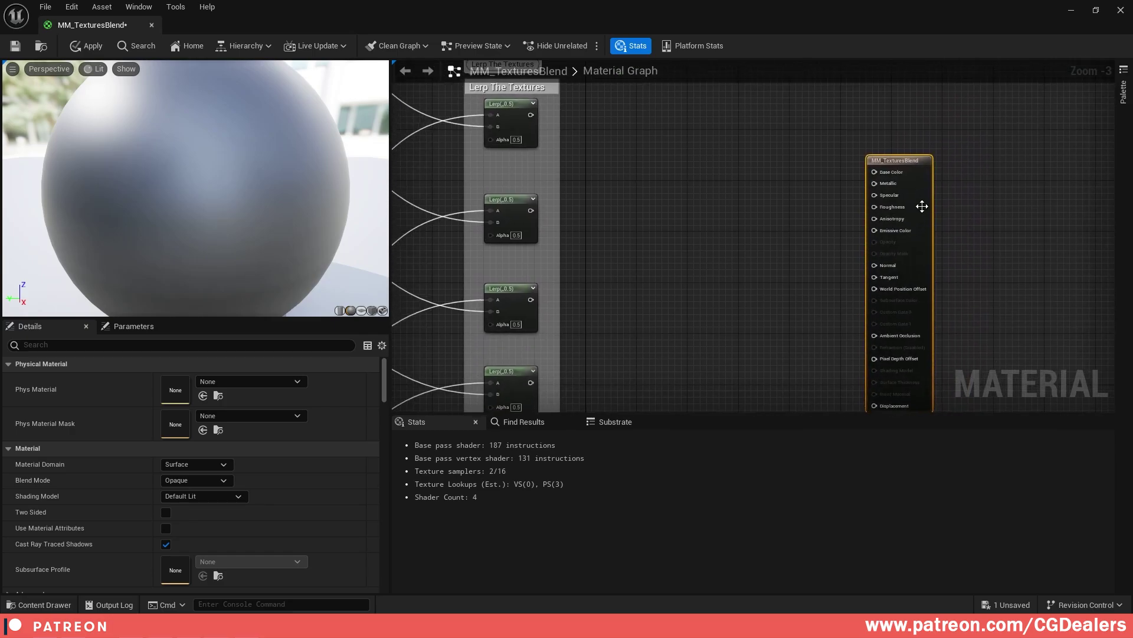
{"action": "left_click_drag", "start_coordinate": [921, 207], "coordinate": [858, 197]}
{"action": "right_click_drag", "start_coordinate": [817, 206], "coordinate": [889, 243]}
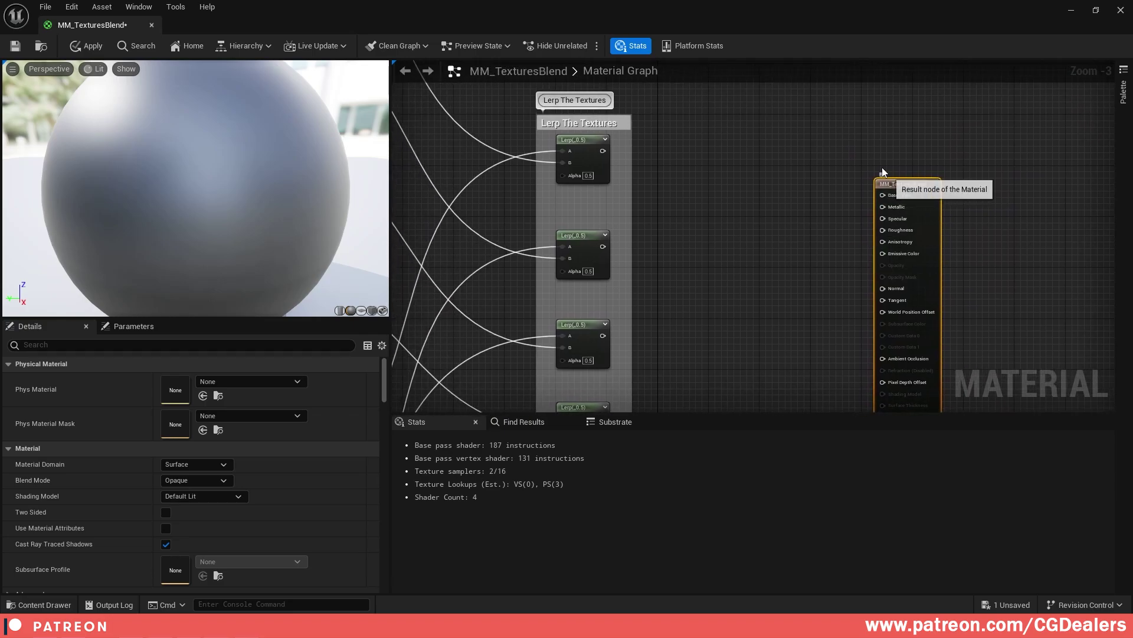
{"action": "left_click_drag", "start_coordinate": [882, 182], "coordinate": [850, 131]}
{"action": "left_click_drag", "start_coordinate": [603, 151], "coordinate": [878, 137]}
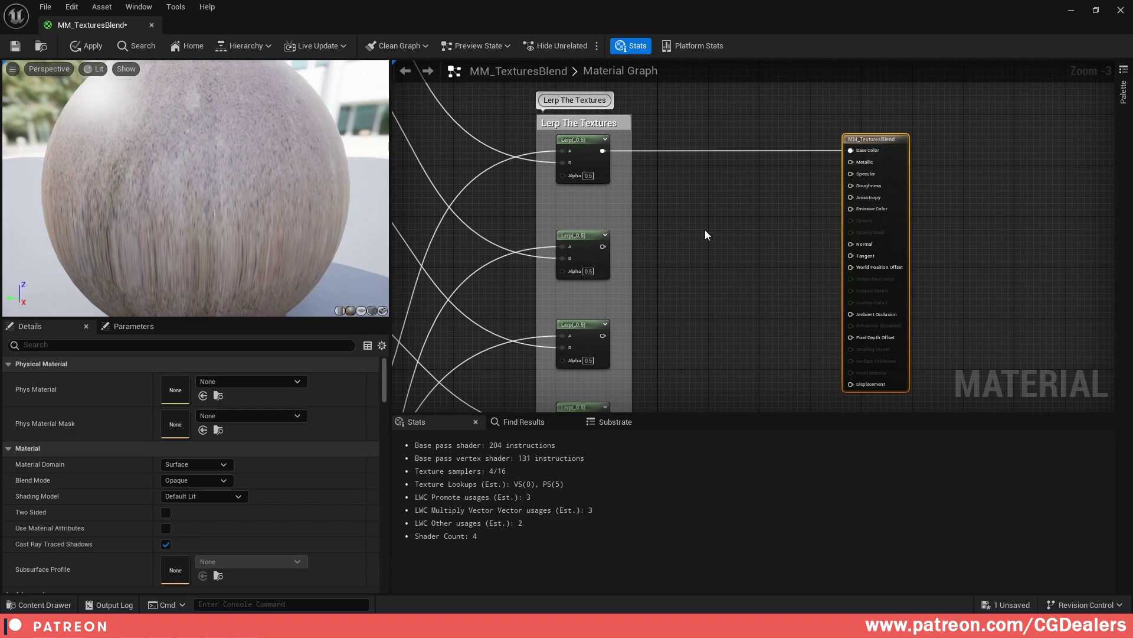
- Add a ComponentMask node limited to the R channel and feed it from the second Lerp's output
{"action": "right_click_drag", "start_coordinate": [705, 231], "coordinate": [703, 219]}
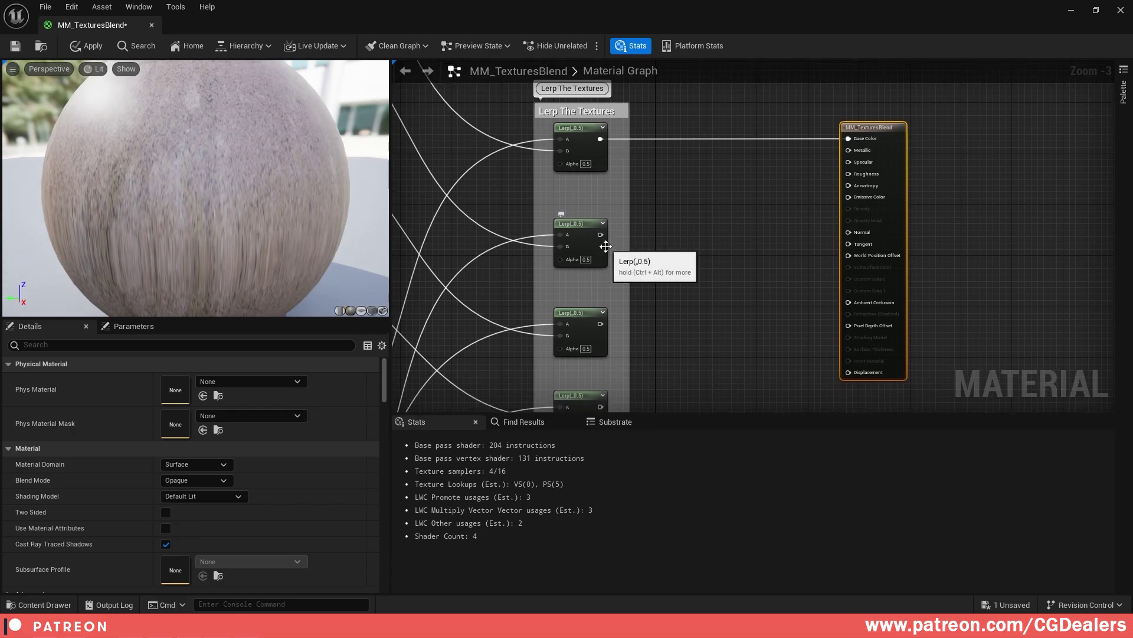
{"action": "scroll", "coordinate": [606, 246], "scroll_direction": "up", "scroll_amount": 3}
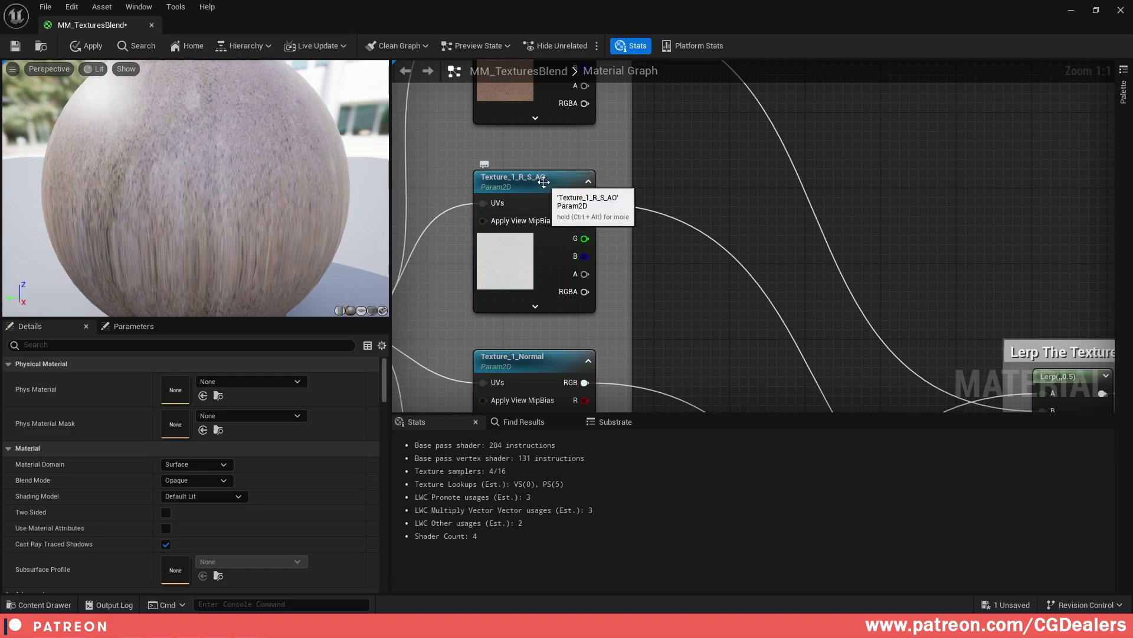
{"action": "key", "text": "Home"}
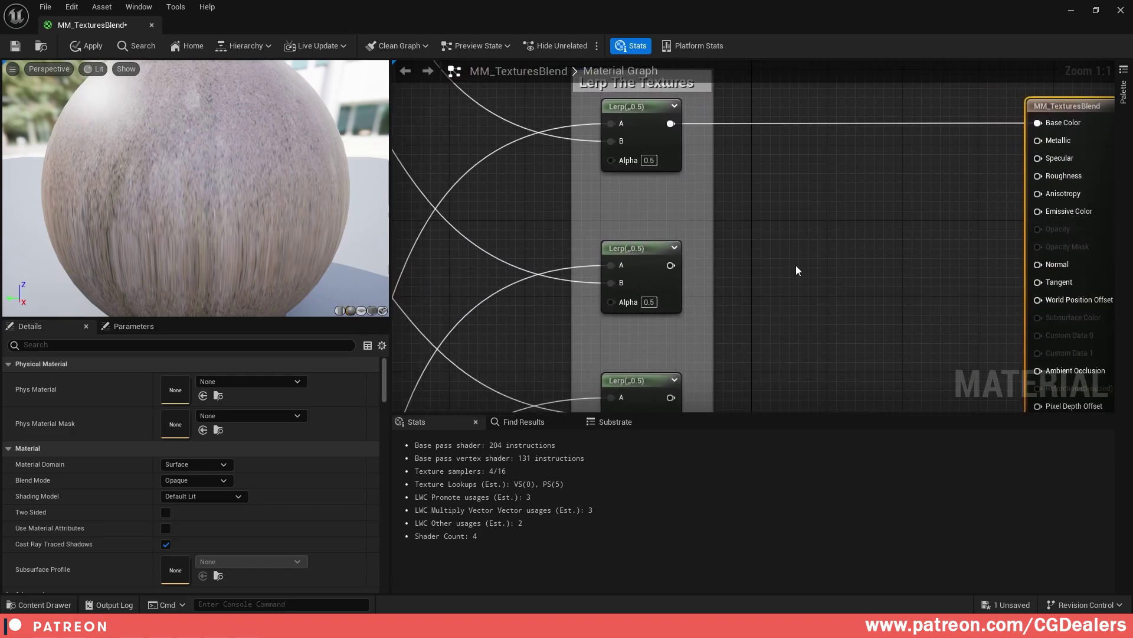
{"action": "right_click", "coordinate": [798, 264]}
{"action": "type", "text": "mask"}
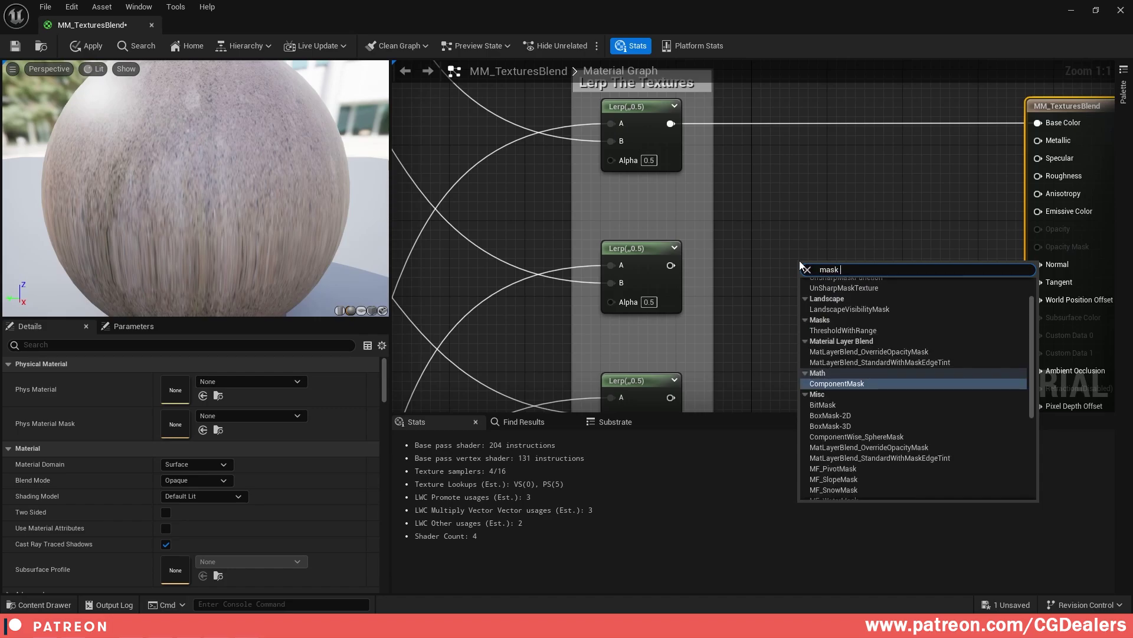
{"action": "key", "text": "Return"}
{"action": "left_click_drag", "start_coordinate": [830, 267], "coordinate": [813, 217]}
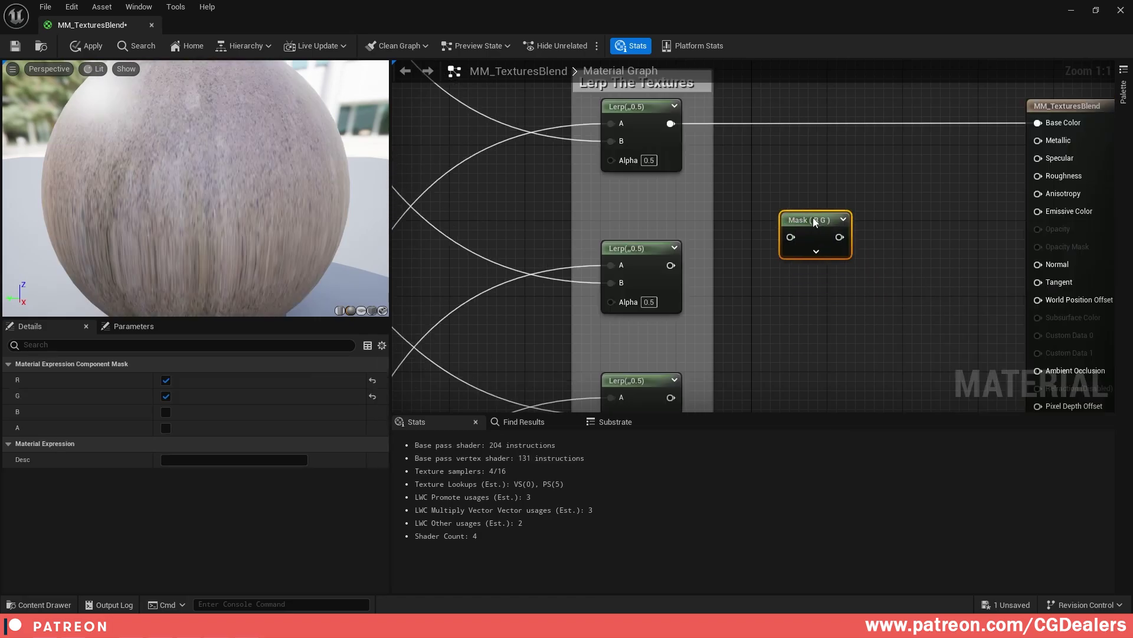
{"action": "left_click", "coordinate": [166, 395]}
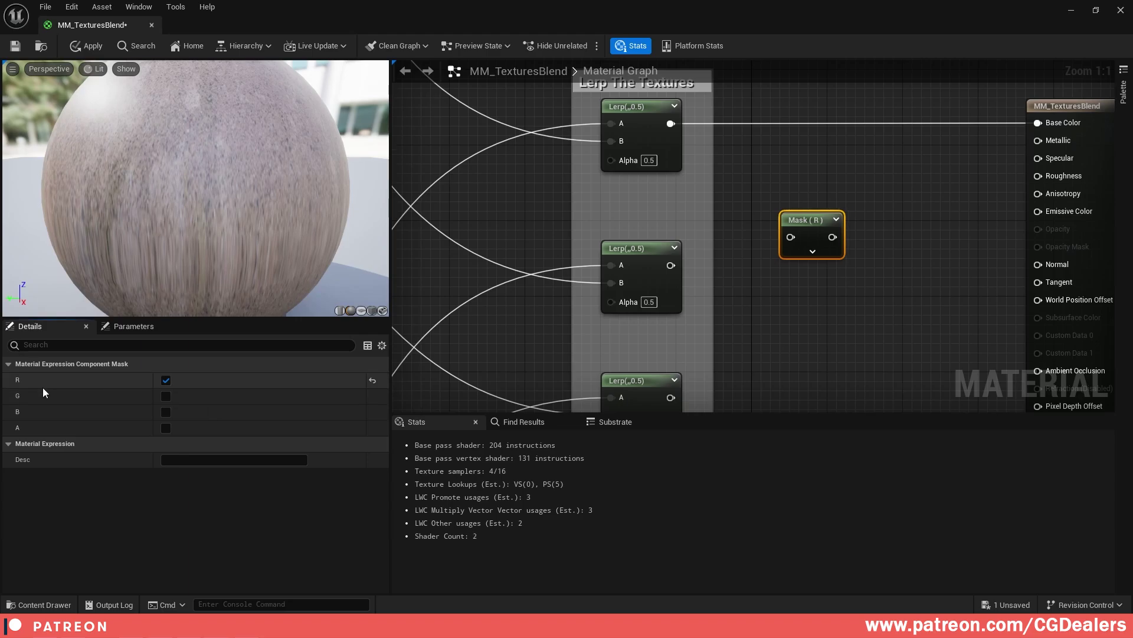
{"action": "left_click_drag", "start_coordinate": [667, 265], "coordinate": [791, 237]}
- Duplicate the R mask directly beneath it and switch the copy to the G channel only
{"action": "key", "text": "ctrl+d"}
{"action": "left_click_drag", "start_coordinate": [870, 276], "coordinate": [824, 285]}
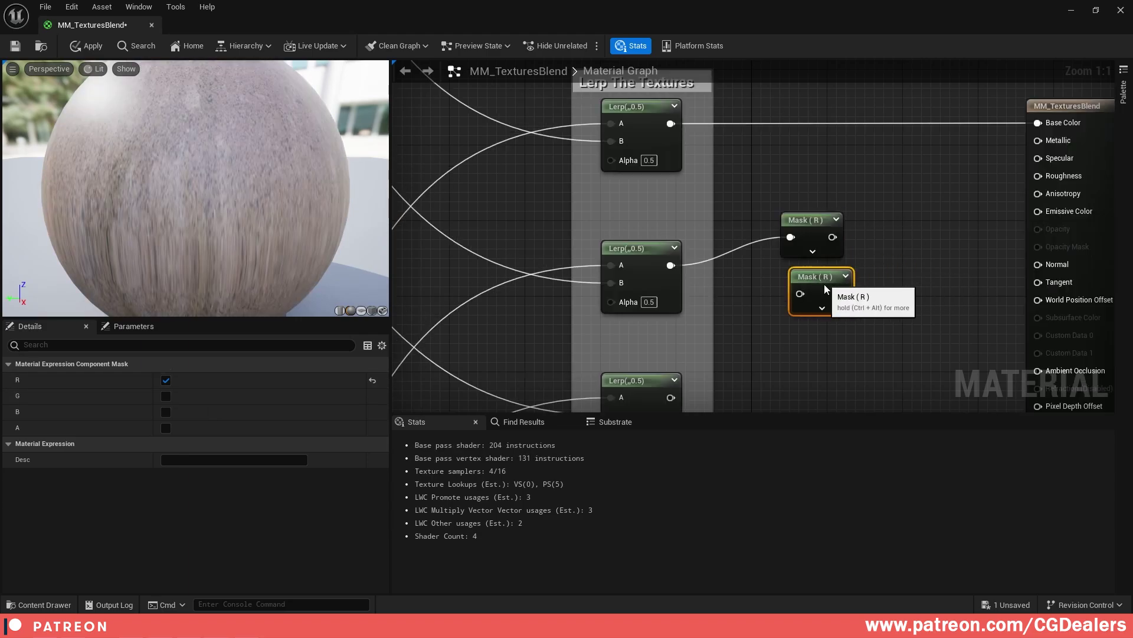
{"action": "left_click", "coordinate": [165, 380]}
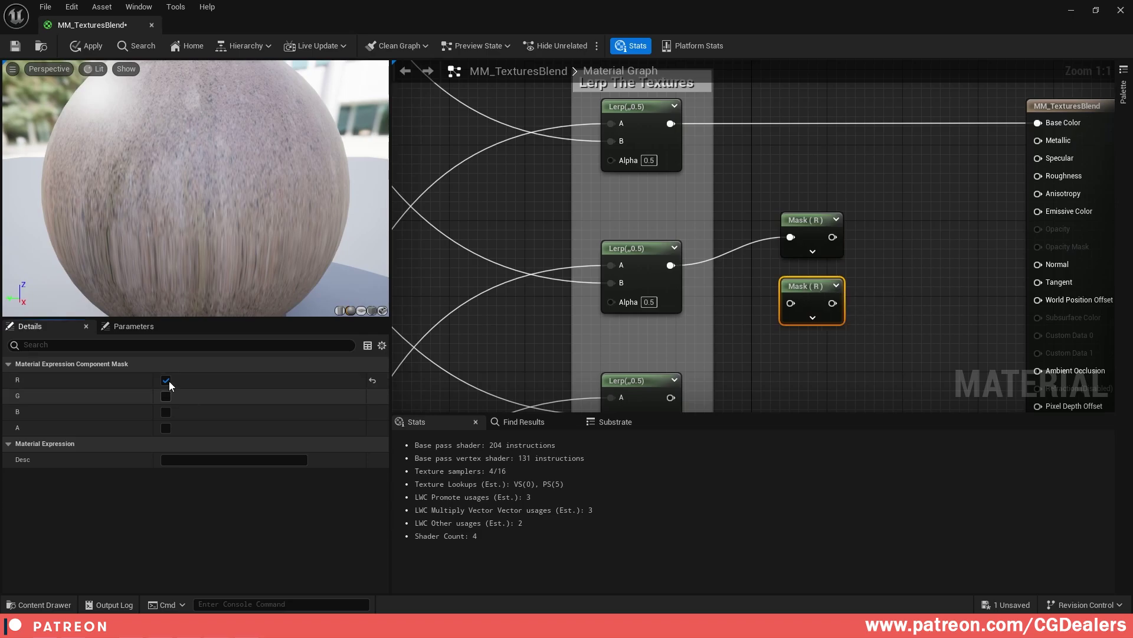
{"action": "left_click", "coordinate": [166, 396]}
- Duplicate a third mask set to B only, connect the second Lerp's output to the G and B masks, and reposition all three masks
{"action": "right_click_drag", "start_coordinate": [781, 369], "coordinate": [783, 290]}
{"action": "key", "text": "ctrl+d"}
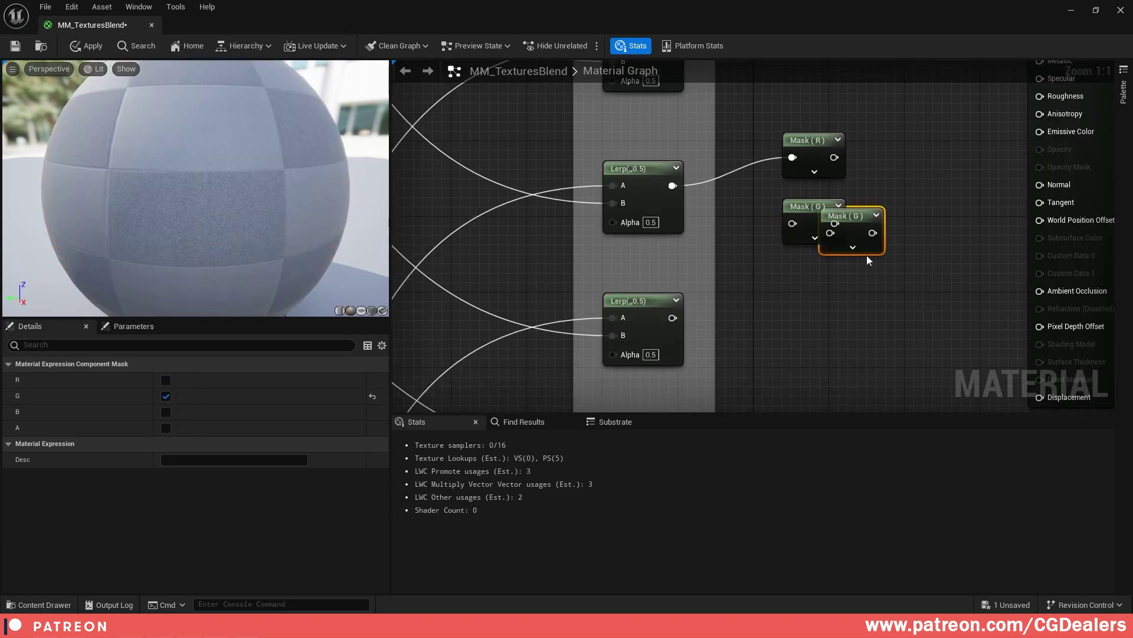
{"action": "left_click_drag", "start_coordinate": [859, 224], "coordinate": [826, 275]}
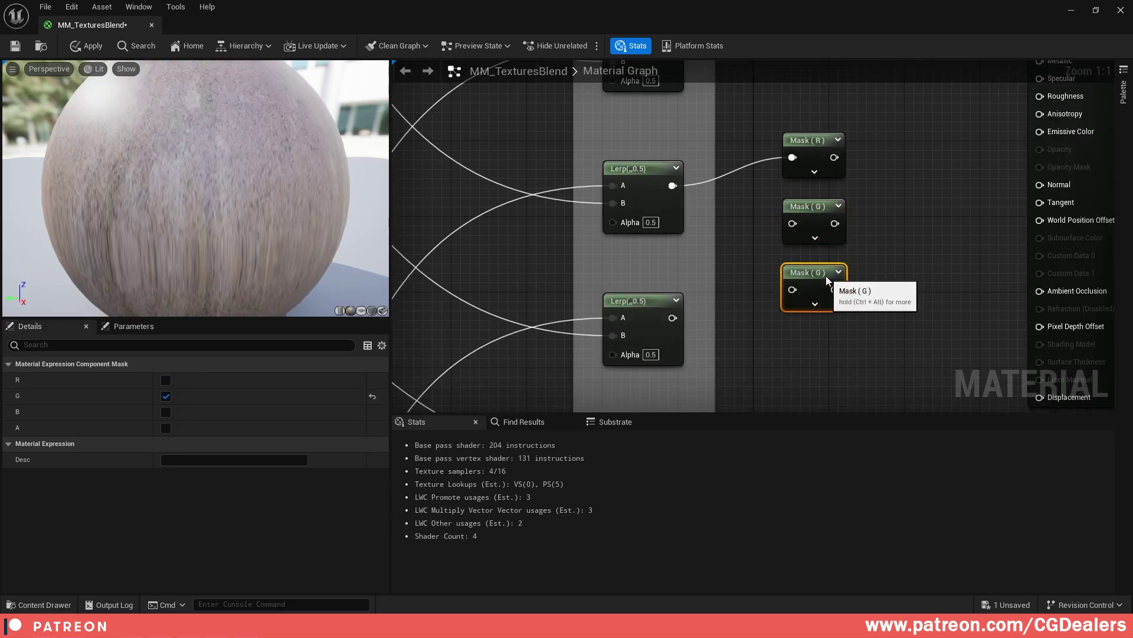
{"action": "left_click", "coordinate": [166, 396]}
{"action": "left_click", "coordinate": [166, 412]}
{"action": "left_click_drag", "start_coordinate": [673, 185], "coordinate": [800, 290]}
{"action": "left_click_drag", "start_coordinate": [865, 120], "coordinate": [819, 272]}
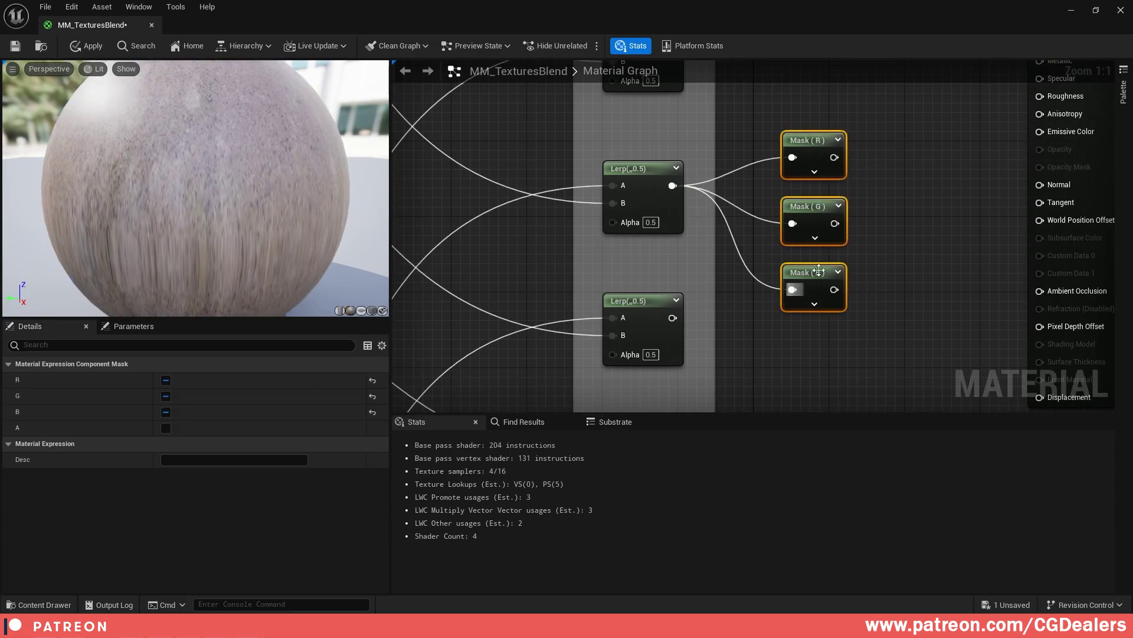
{"action": "left_click_drag", "start_coordinate": [808, 207], "coordinate": [809, 189]}
- Connect the R mask to Specular, the G mask to Roughness and the B mask to Ambient Occlusion on the output node
{"action": "right_click_drag", "start_coordinate": [934, 229], "coordinate": [820, 239]}
{"action": "left_click", "coordinate": [820, 244]}
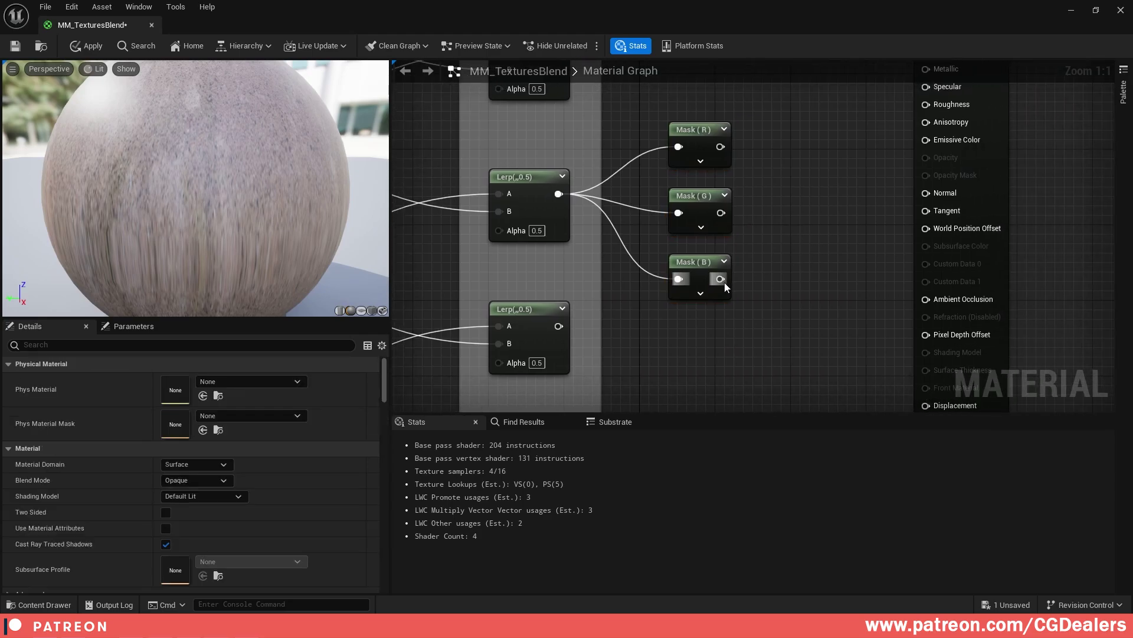
{"action": "left_click_drag", "start_coordinate": [720, 278], "coordinate": [929, 304]}
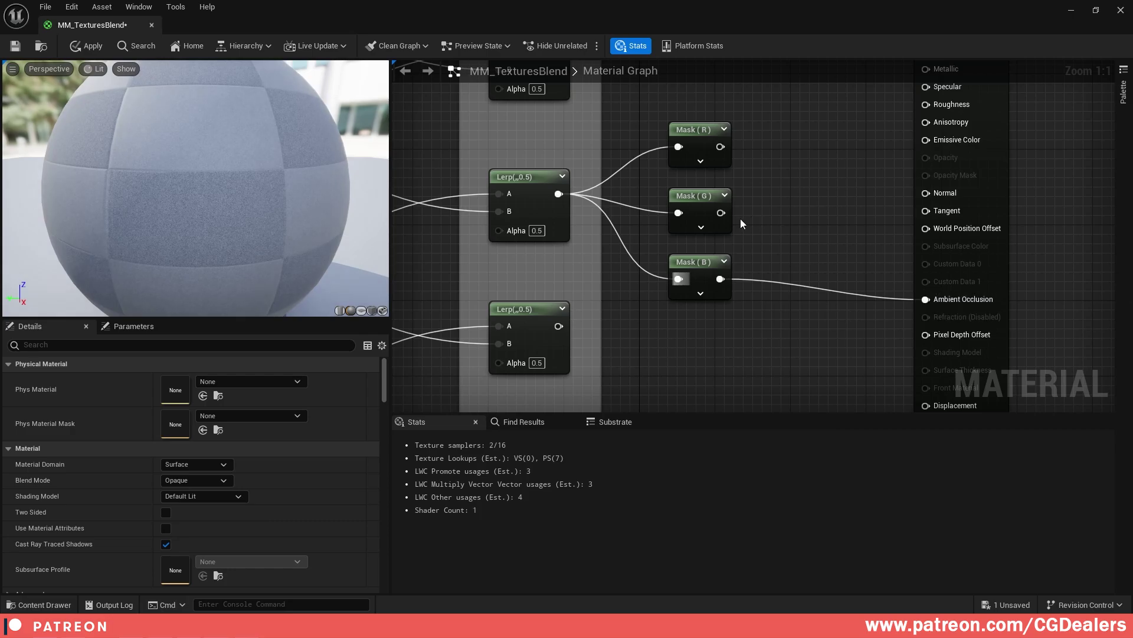
{"action": "left_click_drag", "start_coordinate": [721, 212], "coordinate": [928, 143]}
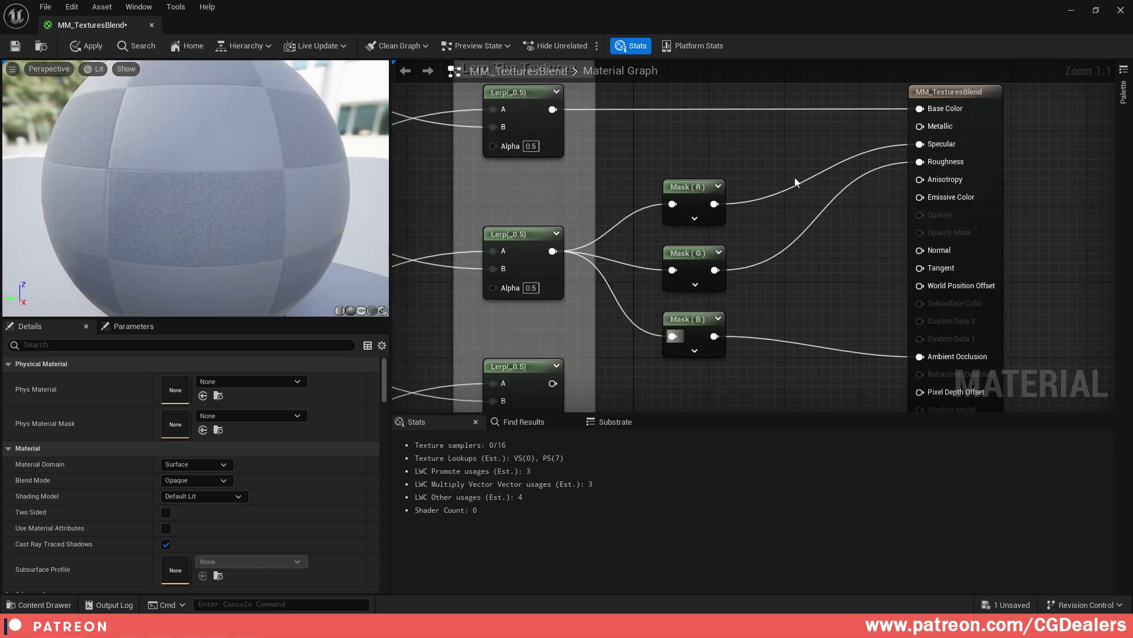
- Group the three mask nodes in a comment titled "Masking for Channels"
{"action": "left_click_drag", "start_coordinate": [794, 169], "coordinate": [690, 348]}
{"action": "right_click_drag", "start_coordinate": [767, 268], "coordinate": [803, 290]}
{"action": "key", "text": "c"}
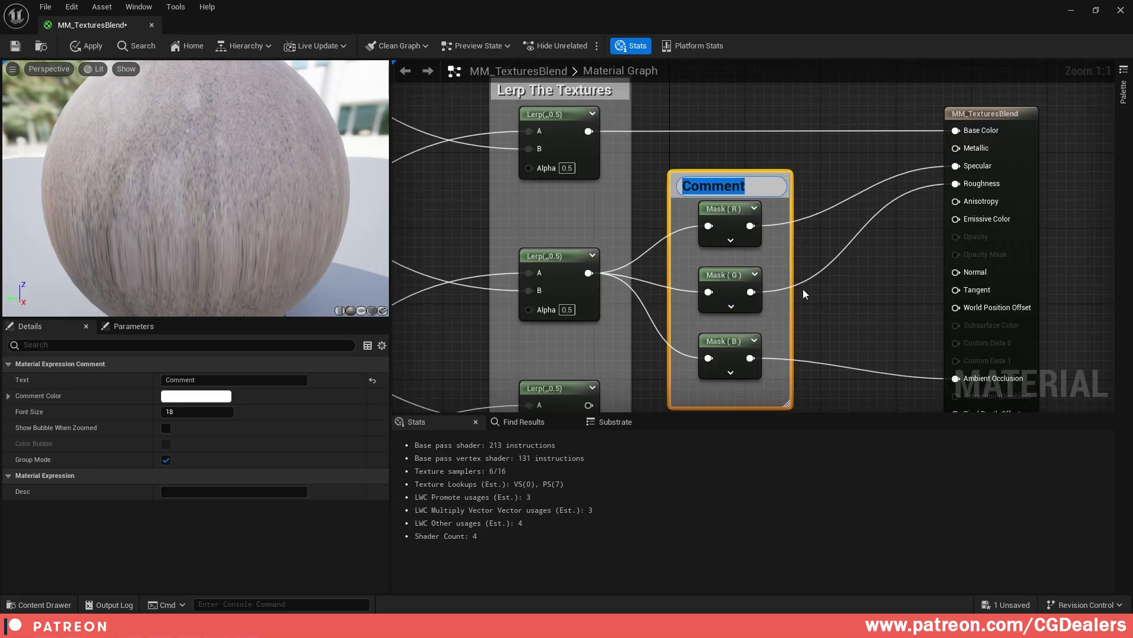
{"action": "type", "text": "Masking for Channels"}
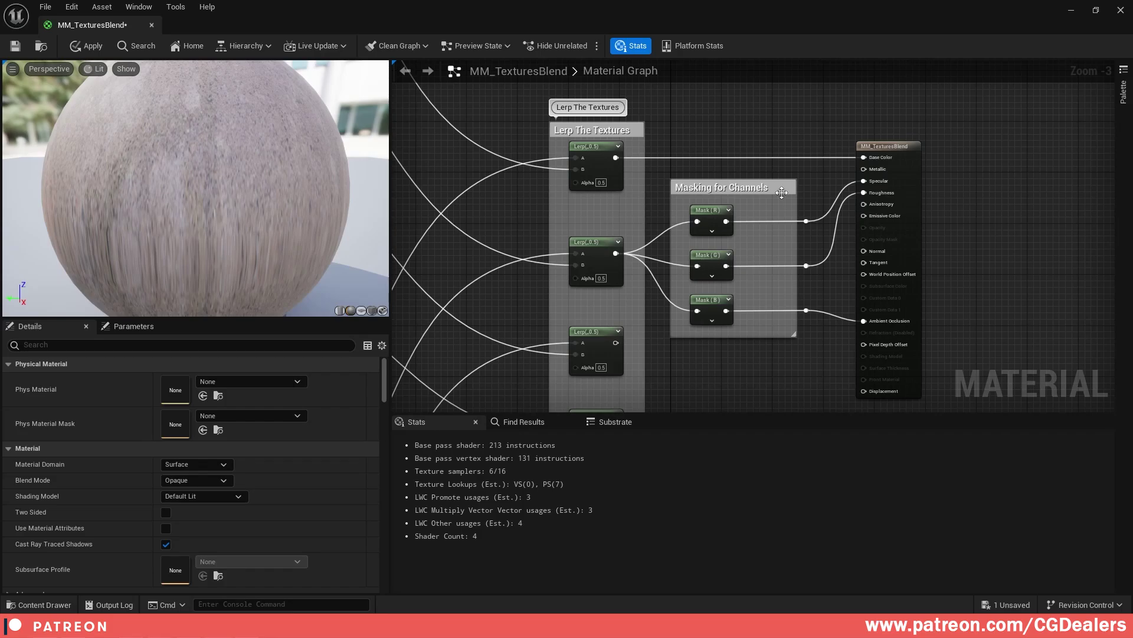
- Rename the Texture_1_R_S_AO parameter to Texture_1_S_R_AO to match the channel order of the masks
{"action": "scroll", "coordinate": [732, 199], "scroll_direction": "up", "scroll_amount": 1}
{"action": "scroll", "coordinate": [647, 244], "scroll_direction": "down", "scroll_amount": 2}
{"action": "right_click_drag", "start_coordinate": [562, 230], "coordinate": [903, 278]}
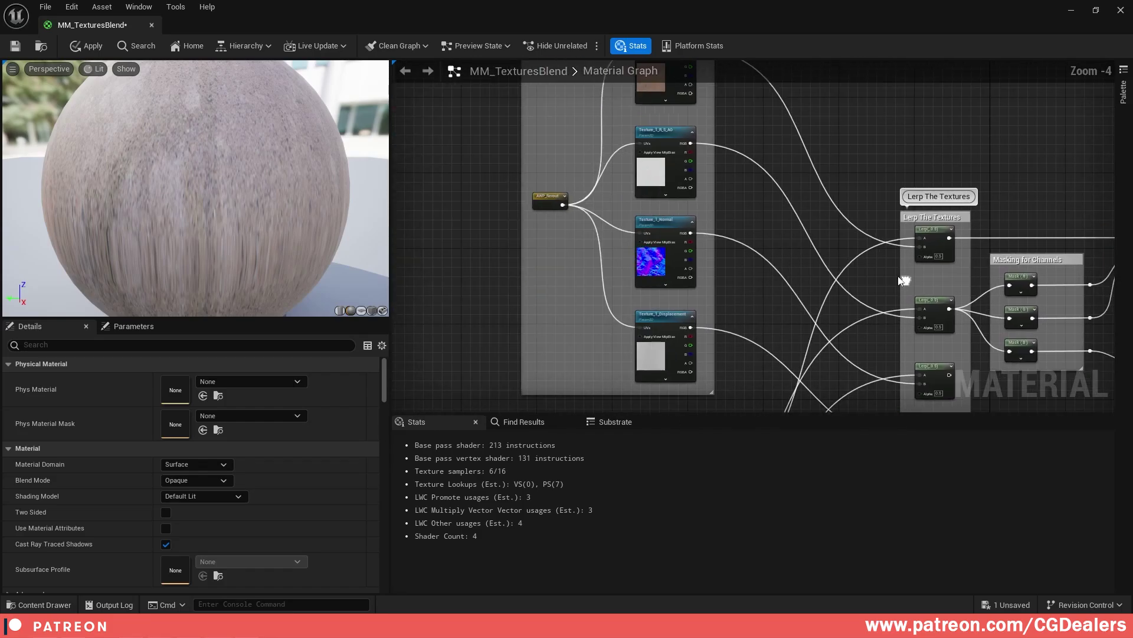
{"action": "right_click_drag", "start_coordinate": [721, 228], "coordinate": [657, 398]}
{"action": "scroll", "coordinate": [607, 305], "scroll_direction": "up", "scroll_amount": 3}
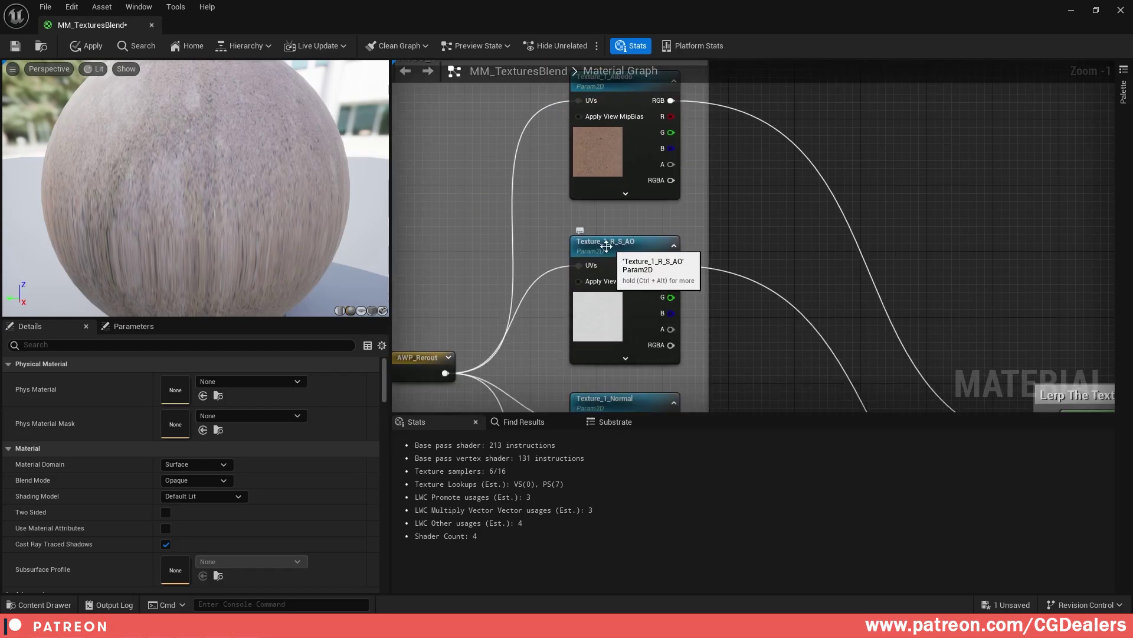
{"action": "left_click", "coordinate": [610, 251]}
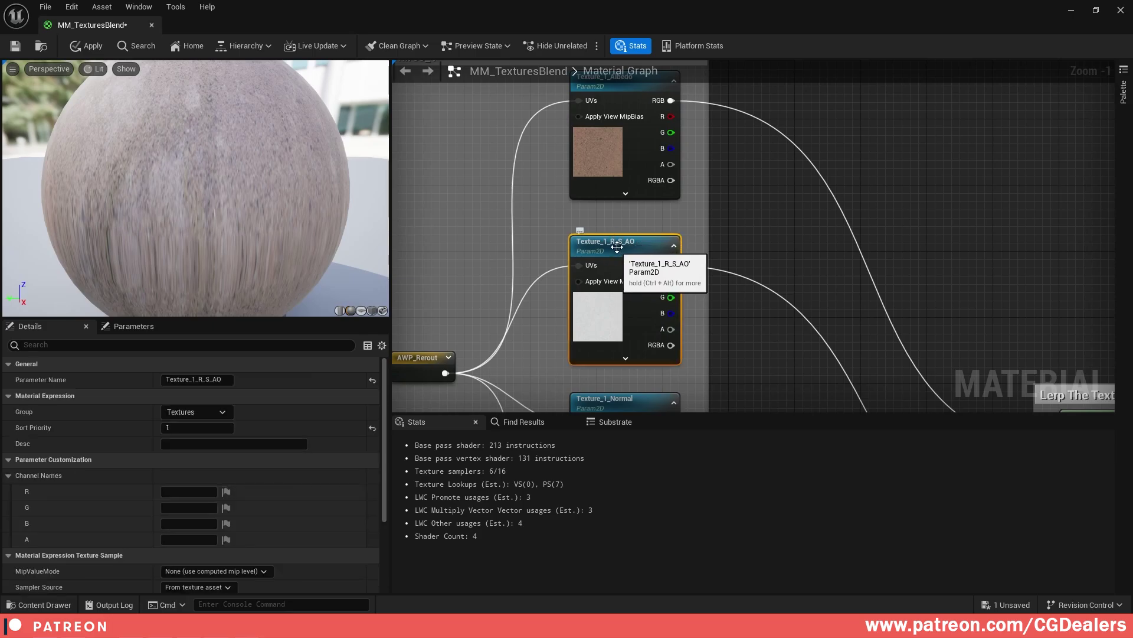
{"action": "left_click", "coordinate": [201, 382]}
{"action": "key", "text": "BackSpace"}
{"action": "type", "text": "S"}
{"action": "left_click", "coordinate": [208, 379]}
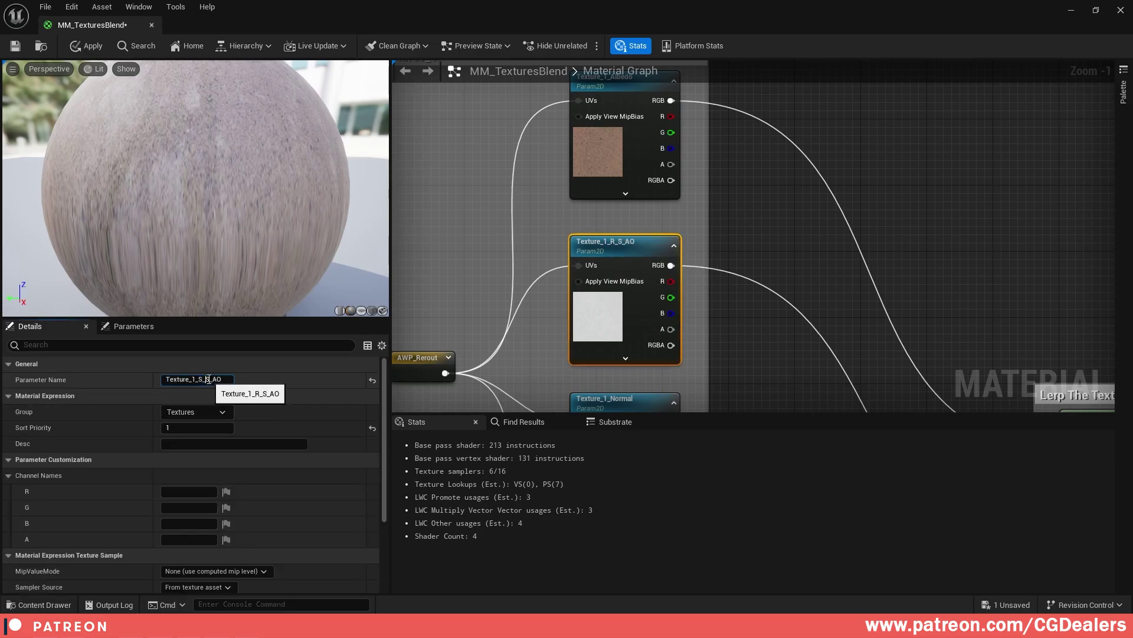
{"action": "type", "text": "R"}
{"action": "key", "text": "Return"}
- Rename the Texture_2_R_S_AO parameter in the Textures_2 group to Texture_2_S_R_AO
{"action": "scroll", "coordinate": [720, 257], "scroll_direction": "down", "scroll_amount": 3}
{"action": "right_click_drag", "start_coordinate": [726, 154], "coordinate": [656, 408]}
{"action": "right_click_drag", "start_coordinate": [625, 330], "coordinate": [640, 146]}
{"action": "right_click_drag", "start_coordinate": [713, 333], "coordinate": [714, 71]}
{"action": "right_click_drag", "start_coordinate": [659, 370], "coordinate": [658, 253]}
{"action": "scroll", "coordinate": [659, 254], "scroll_direction": "up", "scroll_amount": 3}
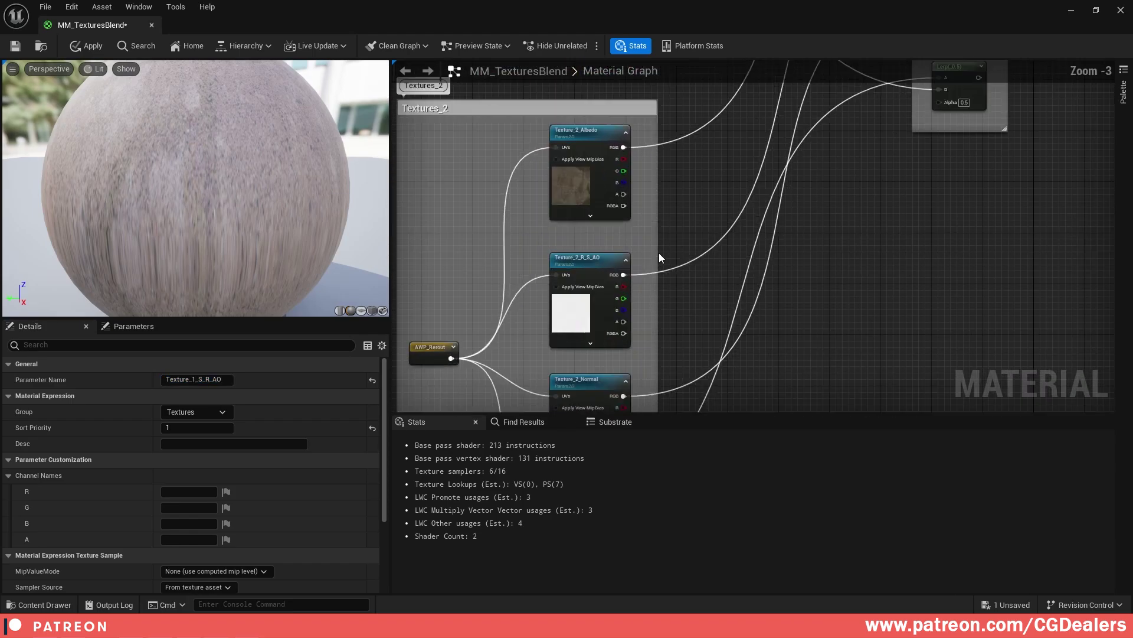
{"action": "left_click", "coordinate": [586, 264]}
{"action": "left_click", "coordinate": [203, 379]}
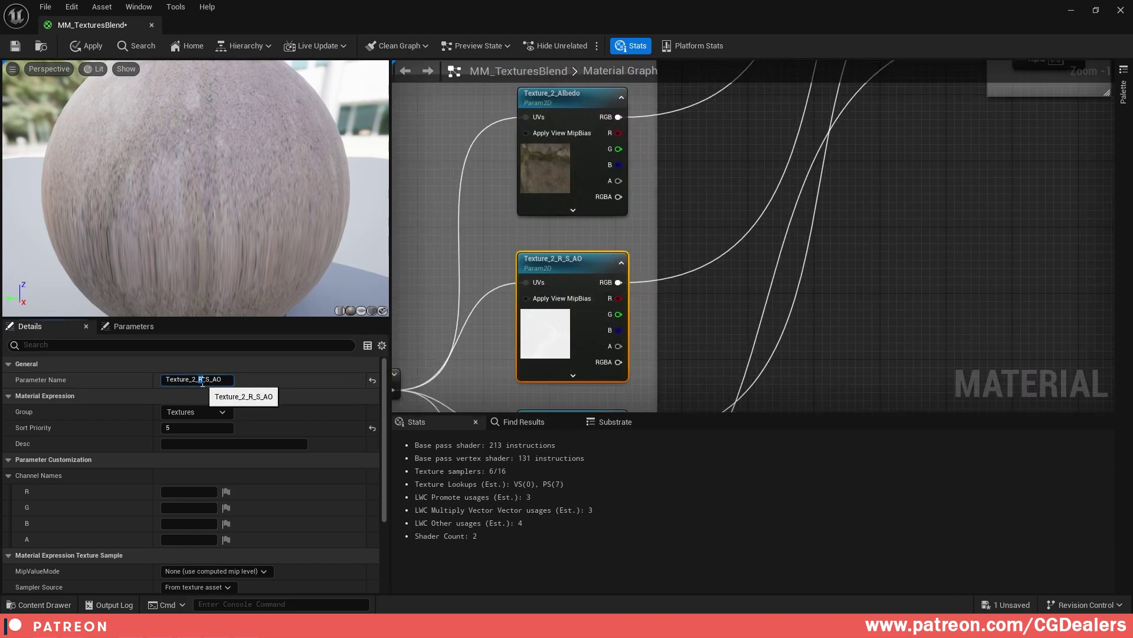
{"action": "key", "text": "BackSpace"}
{"action": "type", "text": "S_"}
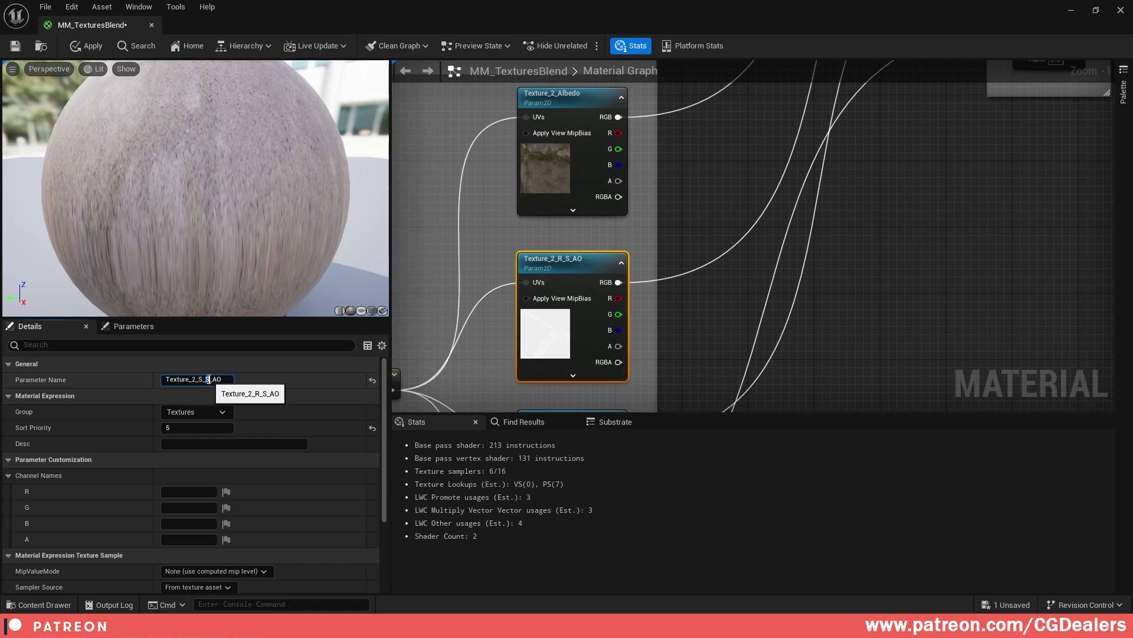
{"action": "type", "text": "R"}
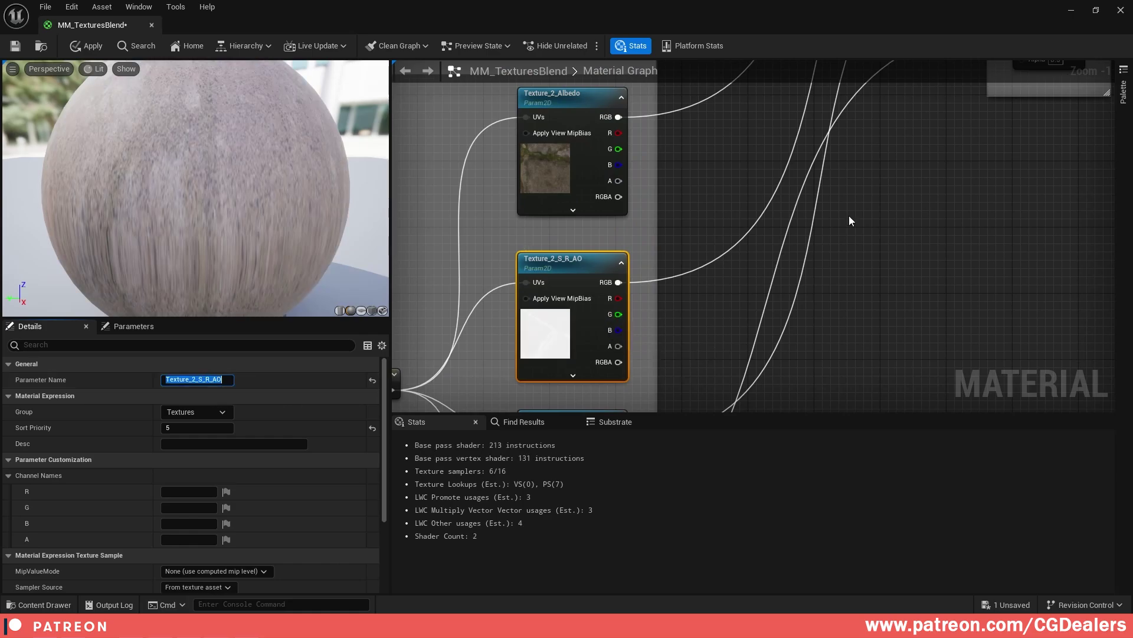
{"action": "scroll", "coordinate": [849, 218], "scroll_direction": "down", "scroll_amount": 4}
{"action": "right_click_drag", "start_coordinate": [921, 214], "coordinate": [668, 388]}
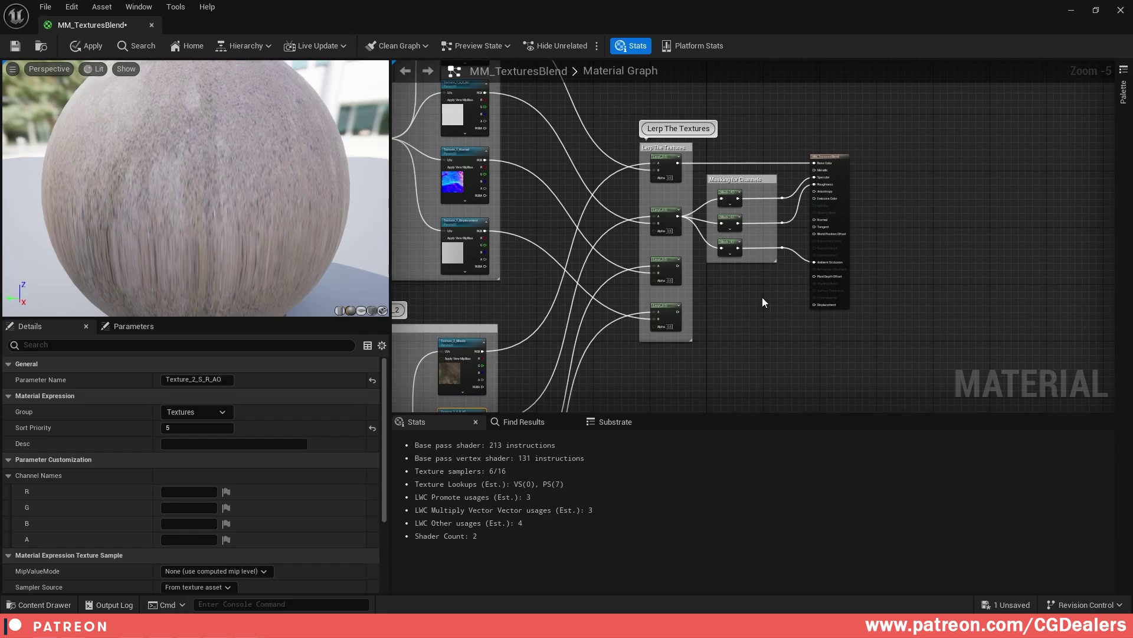
- Connect the output of the third Lerp in the Lerp The Textures group to Normal on the material output node
{"action": "scroll", "coordinate": [667, 278], "scroll_direction": "up", "scroll_amount": 2}
{"action": "scroll", "coordinate": [541, 288], "scroll_direction": "down", "scroll_amount": 1}
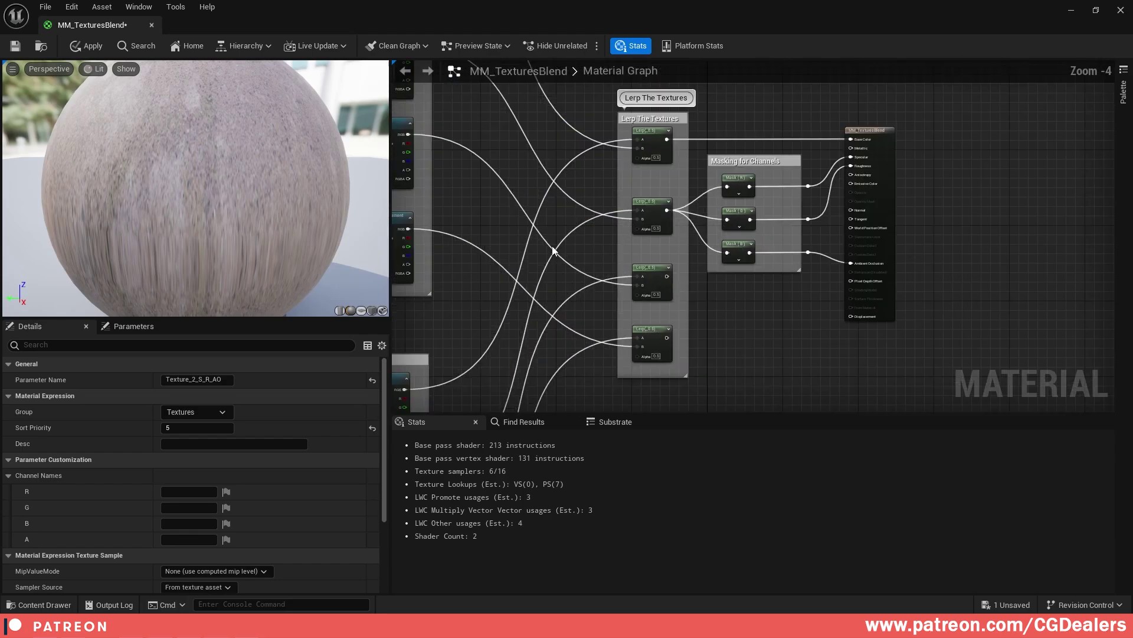
{"action": "scroll", "coordinate": [553, 251], "scroll_direction": "down", "scroll_amount": 1}
{"action": "right_click_drag", "start_coordinate": [553, 254], "coordinate": [655, 250]}
{"action": "right_click_drag", "start_coordinate": [739, 268], "coordinate": [614, 257]}
{"action": "scroll", "coordinate": [612, 258], "scroll_direction": "up", "scroll_amount": 3}
{"action": "scroll", "coordinate": [612, 258], "scroll_direction": "up", "scroll_amount": 1}
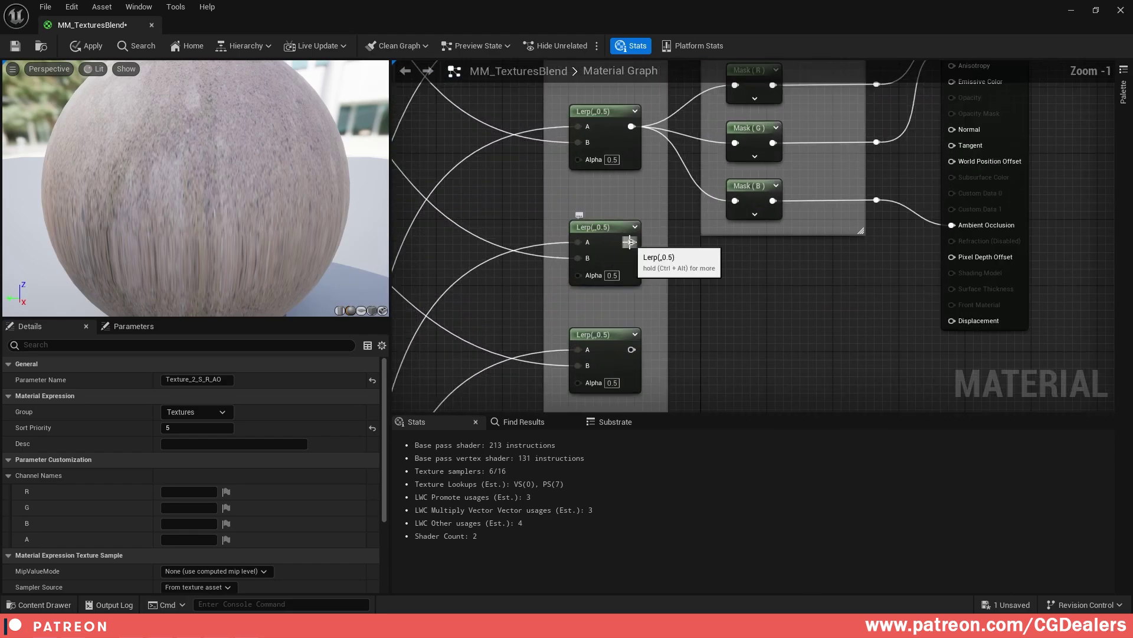
{"action": "left_click_drag", "start_coordinate": [631, 242], "coordinate": [962, 131]}
{"action": "left_click_drag", "start_coordinate": [961, 128], "coordinate": [961, 127]}
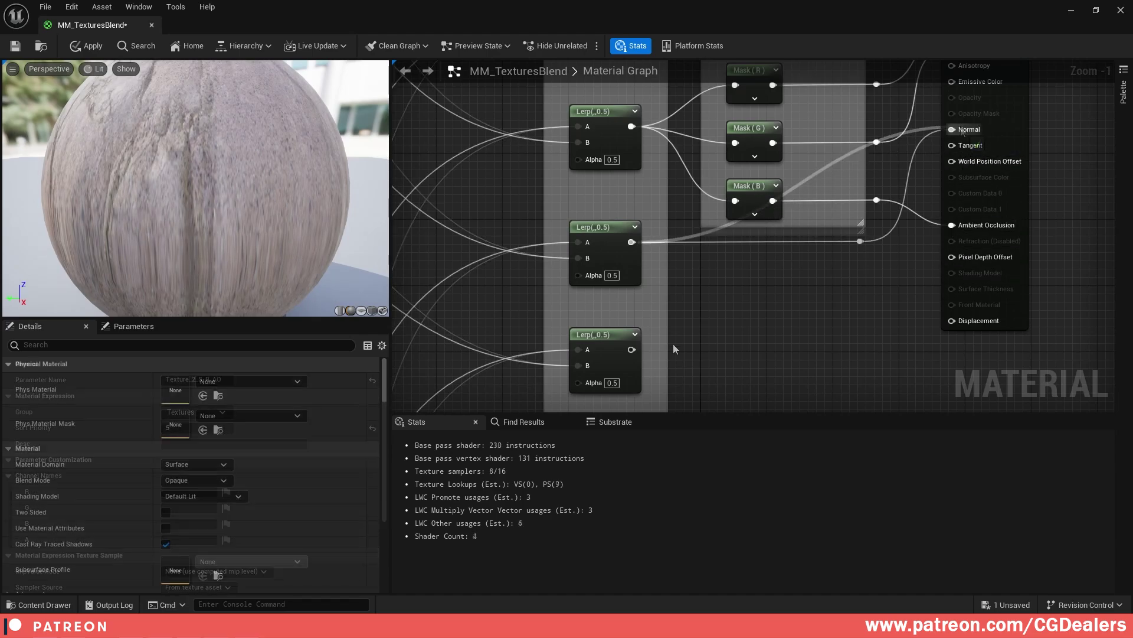
- Connect the bottom Lerp's output to Displacement on the material output node and save the material
{"action": "right_click_drag", "start_coordinate": [701, 350], "coordinate": [711, 301]}
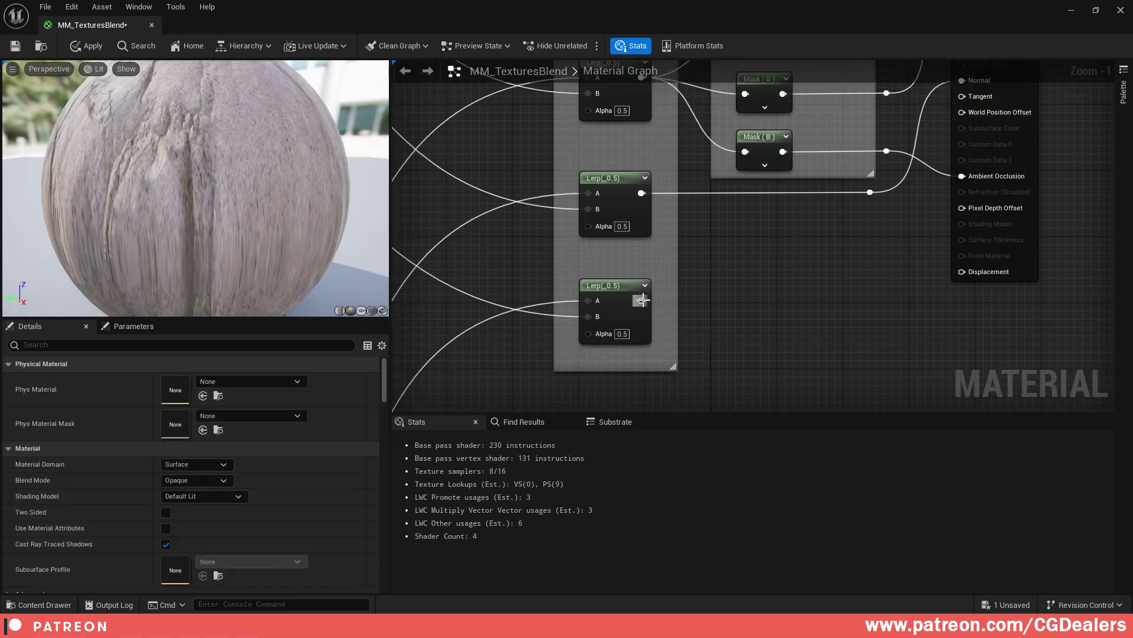
{"action": "left_click_drag", "start_coordinate": [641, 300], "coordinate": [985, 279]}
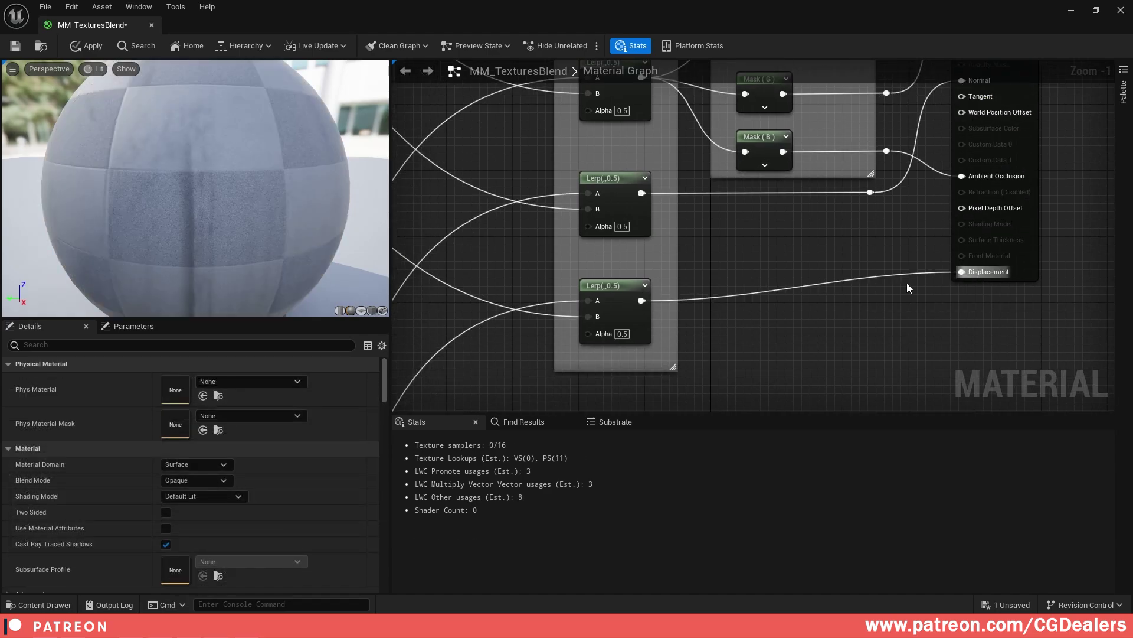
{"action": "key", "text": "ctrl+s"}
{"action": "scroll", "coordinate": [887, 277], "scroll_direction": "down", "scroll_amount": 2}
{"action": "right_click_drag", "start_coordinate": [919, 304], "coordinate": [847, 343]}
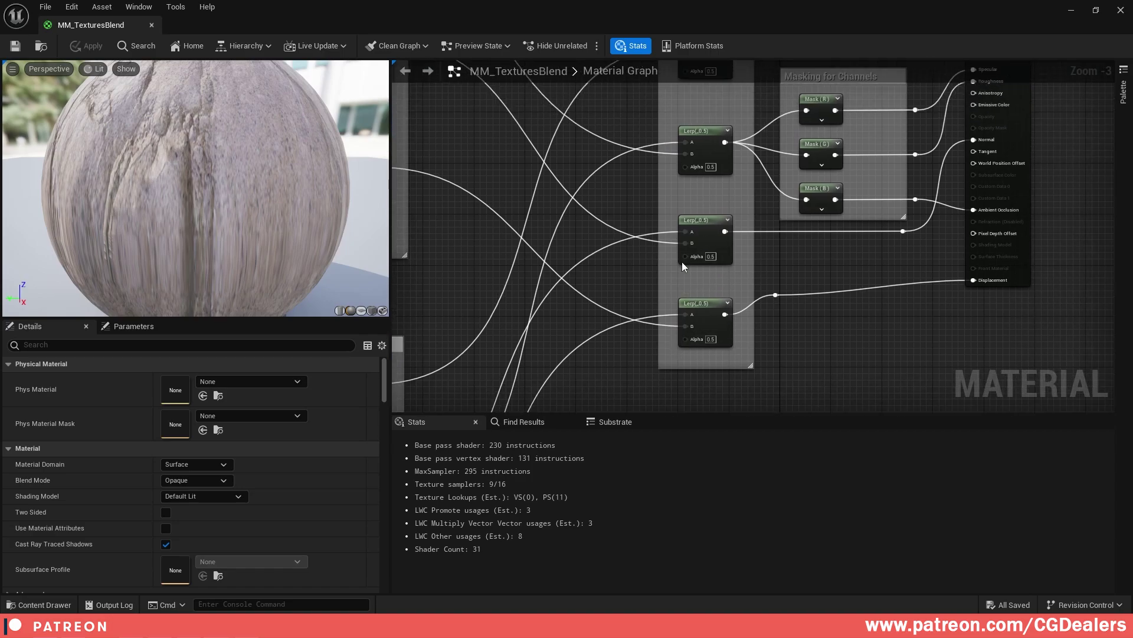
- Add a Texture Sample node in the empty graph area below the second texture group
{"action": "right_click_drag", "start_coordinate": [682, 263], "coordinate": [677, 308]}
{"action": "right_click_drag", "start_coordinate": [804, 276], "coordinate": [808, 134]}
{"action": "scroll", "coordinate": [812, 302], "scroll_direction": "down", "scroll_amount": 3}
{"action": "right_click_drag", "start_coordinate": [787, 379], "coordinate": [788, 165]}
{"action": "right_click_drag", "start_coordinate": [761, 386], "coordinate": [698, 274]}
{"action": "scroll", "coordinate": [737, 303], "scroll_direction": "up", "scroll_amount": 2}
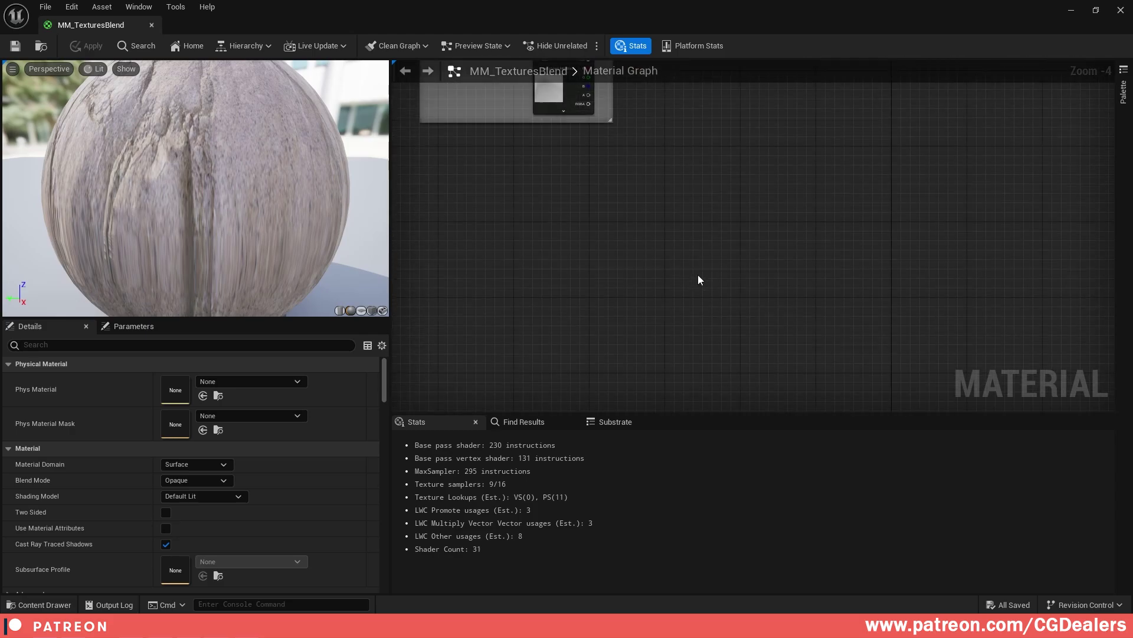
{"action": "right_click", "coordinate": [697, 275]}
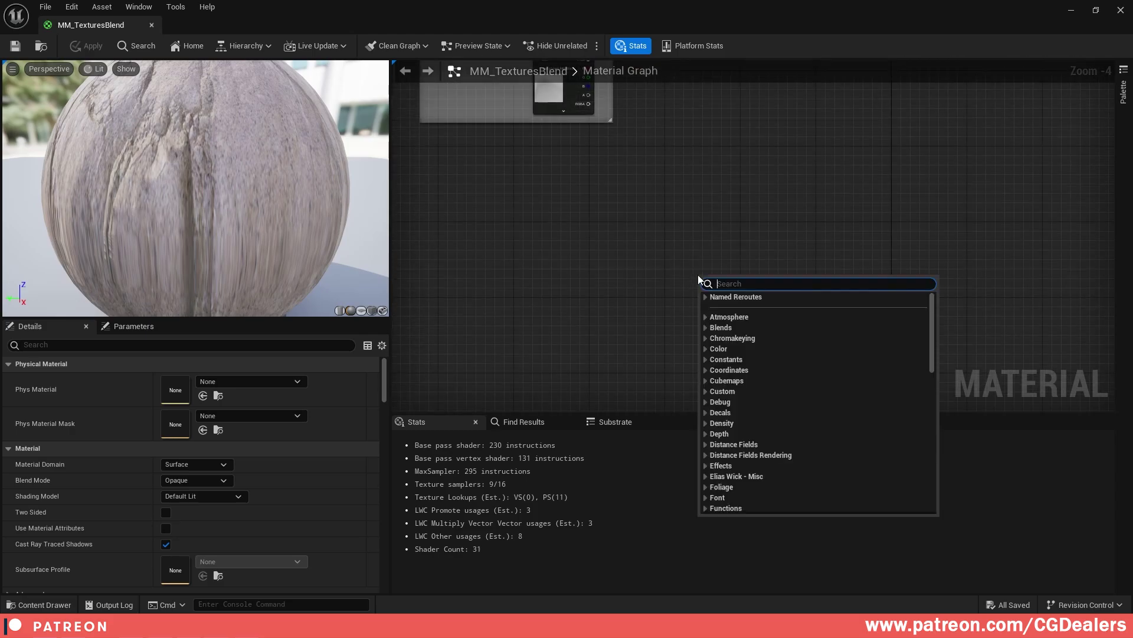
{"action": "type", "text": "texture"}
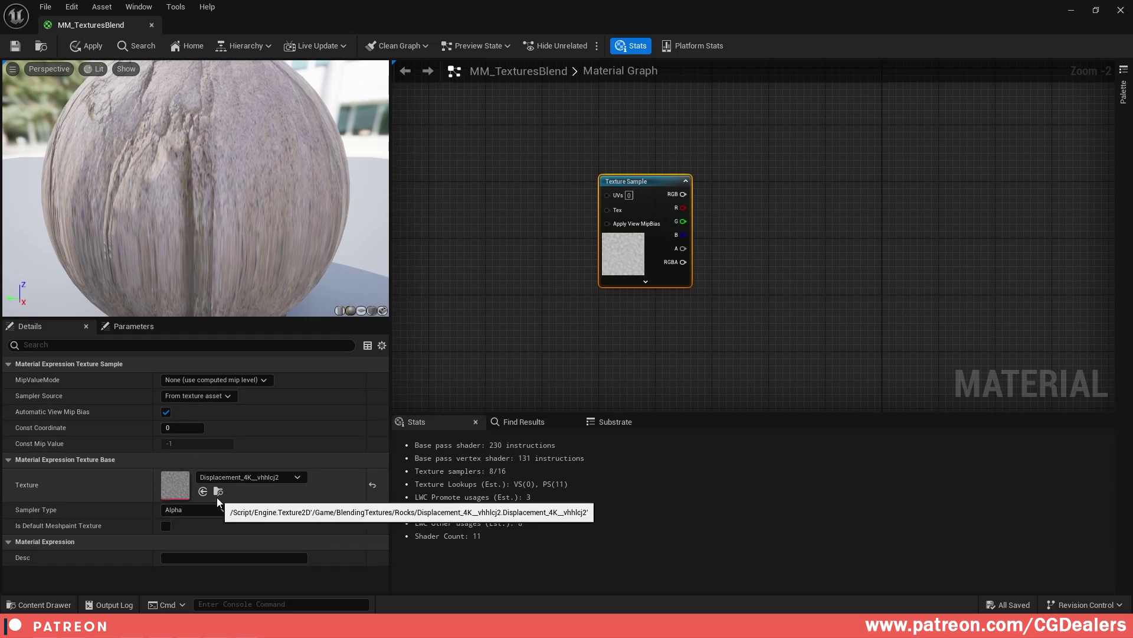
- Shrink the material editor window to reach the Content Browser and assign Displacement_4K__vhhlcj2 from the Rocks folder to the Texture Sample
{"action": "left_click", "coordinate": [1096, 10]}
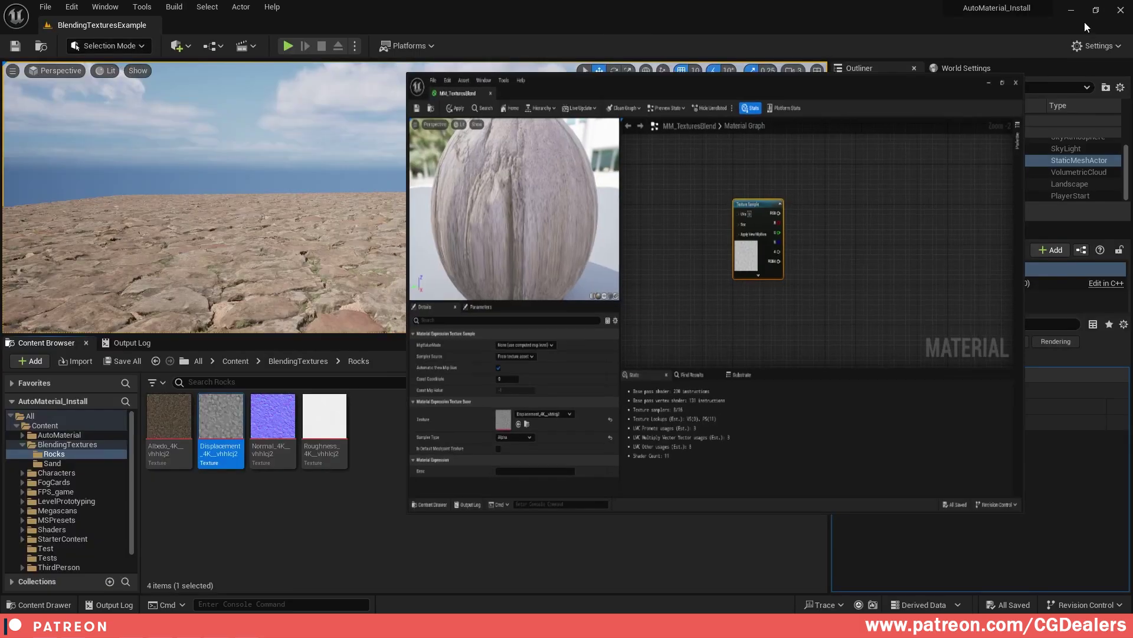
{"action": "scroll", "coordinate": [741, 256], "scroll_direction": "down", "scroll_amount": 3}
{"action": "scroll", "coordinate": [557, 430], "scroll_direction": "down", "scroll_amount": 2}
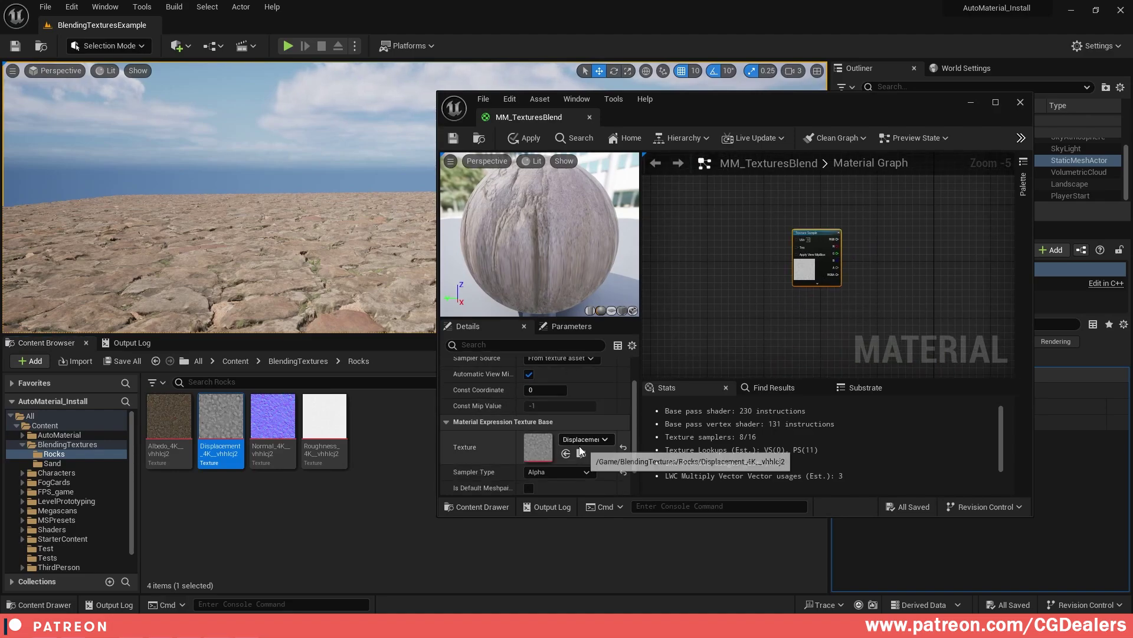
{"action": "left_click", "coordinate": [581, 454]}
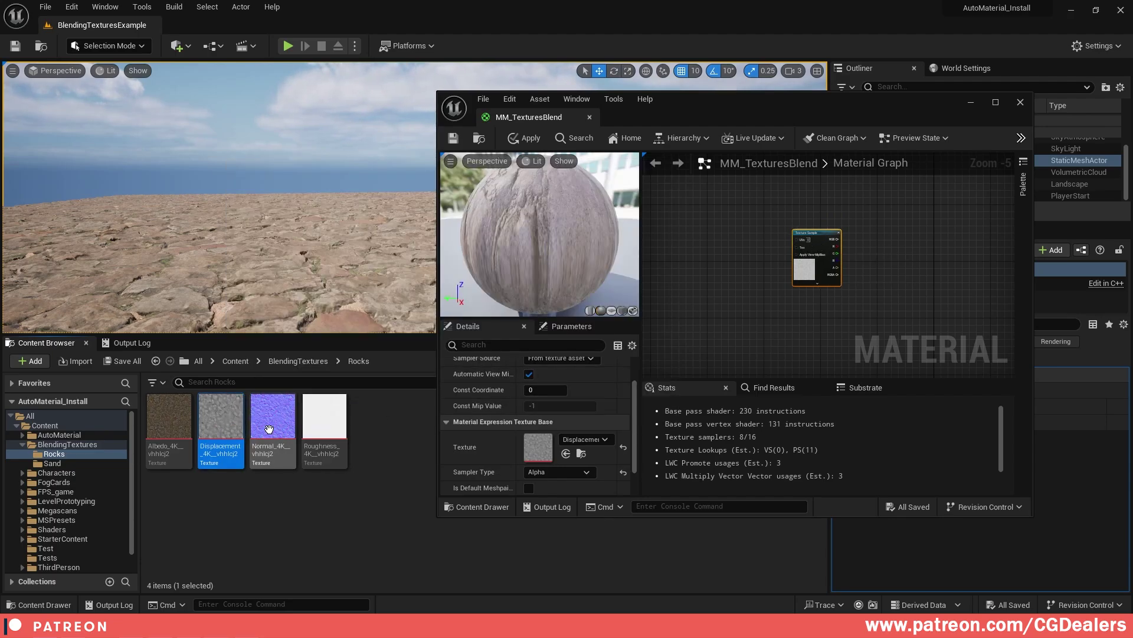
{"action": "left_click_drag", "start_coordinate": [220, 426], "coordinate": [539, 447]}
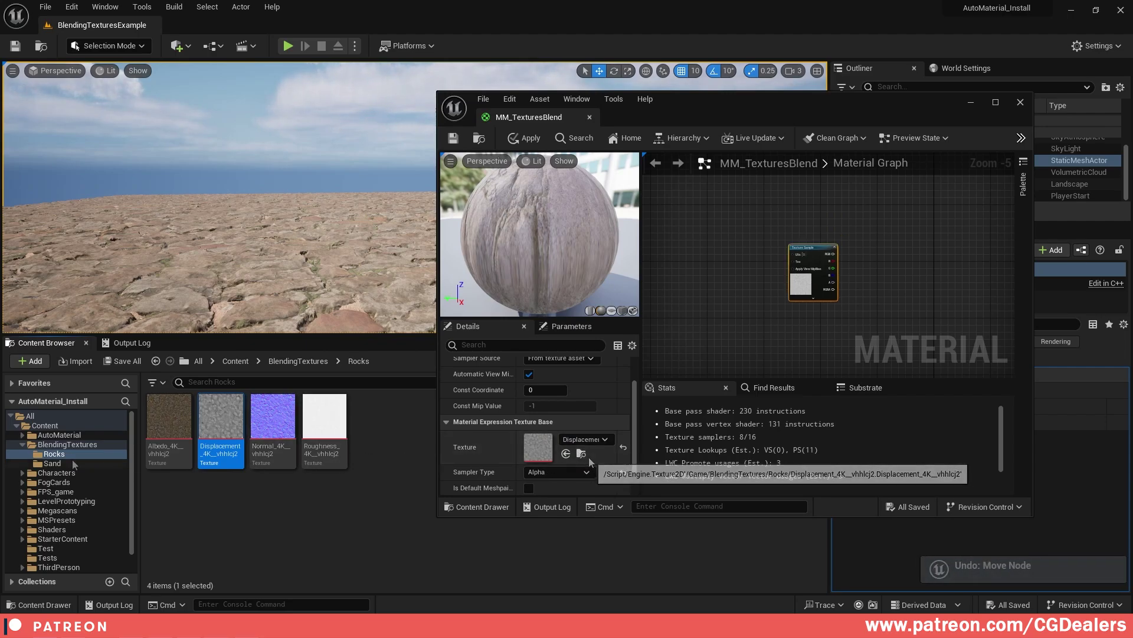
- Duplicate the Texture Sample below the first one and assign it the Displacement_4K__xd0mda1 texture from the Sand folder
{"action": "left_click", "coordinate": [52, 463]}
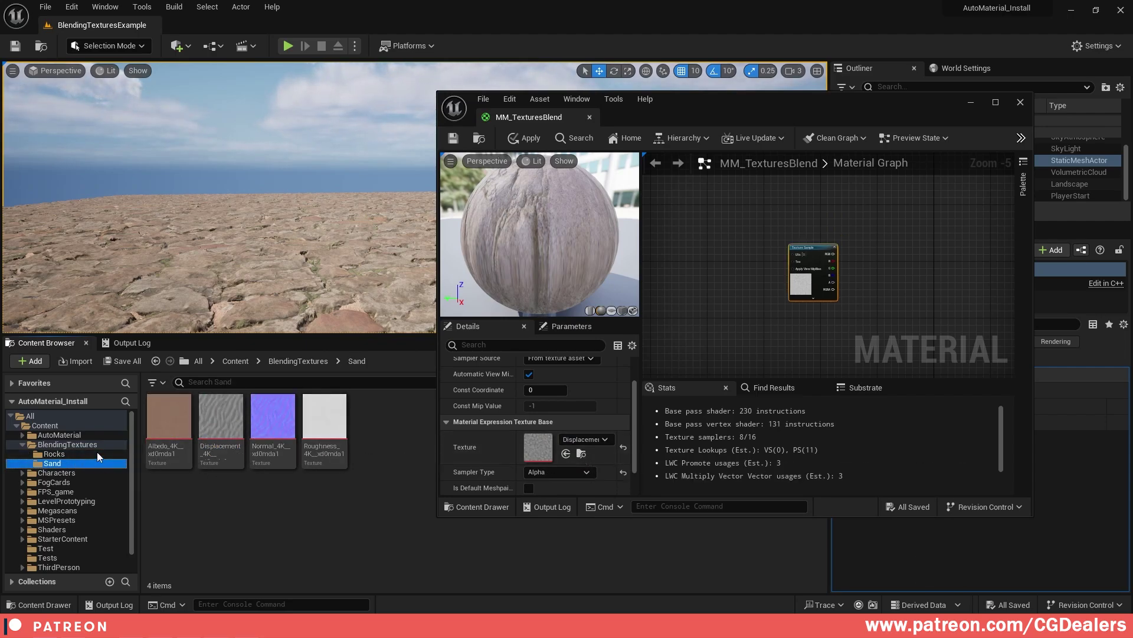
{"action": "left_click", "coordinate": [96, 452]}
{"action": "right_click_drag", "start_coordinate": [880, 270], "coordinate": [861, 233]}
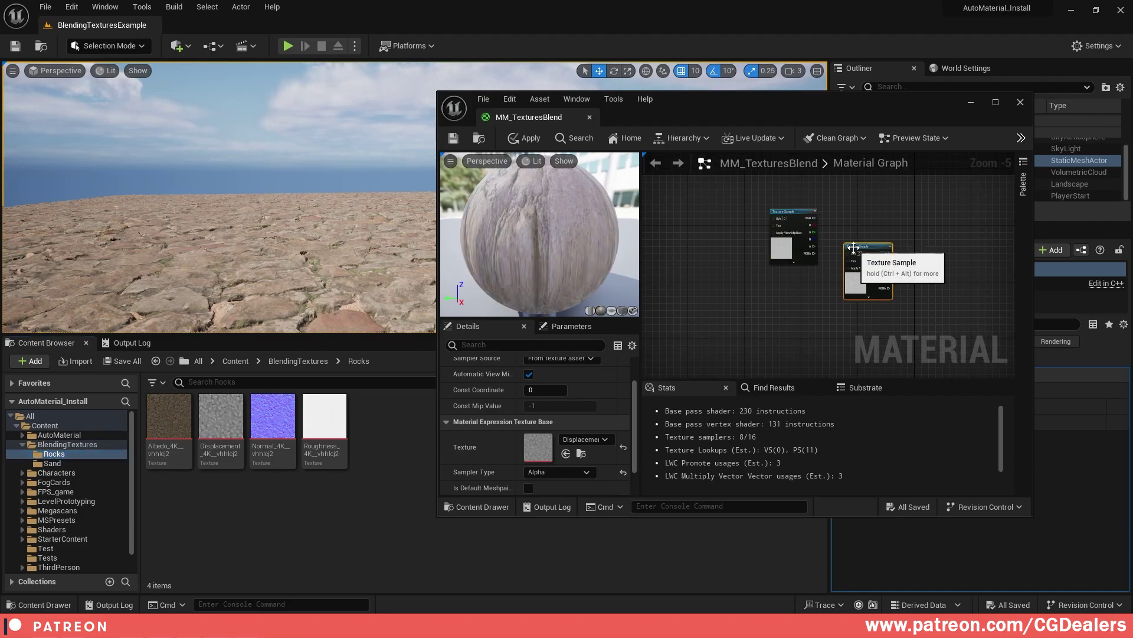
{"action": "key", "text": "ctrl+v"}
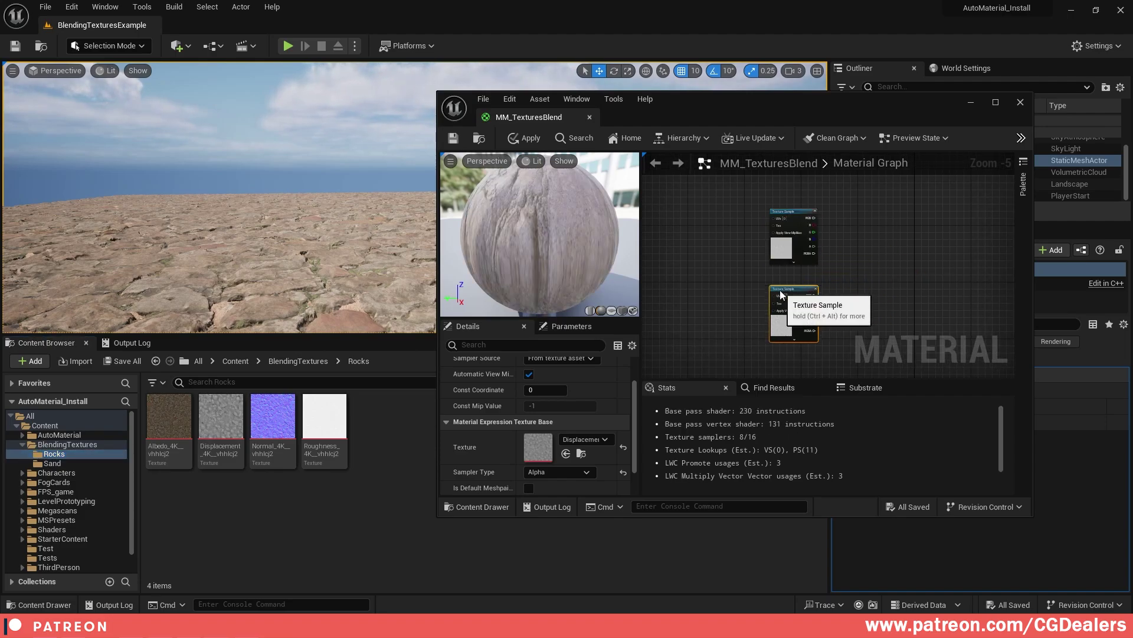
{"action": "left_click", "coordinate": [53, 464]}
{"action": "left_click_drag", "start_coordinate": [227, 431], "coordinate": [540, 450]}
{"action": "left_click", "coordinate": [878, 236]}
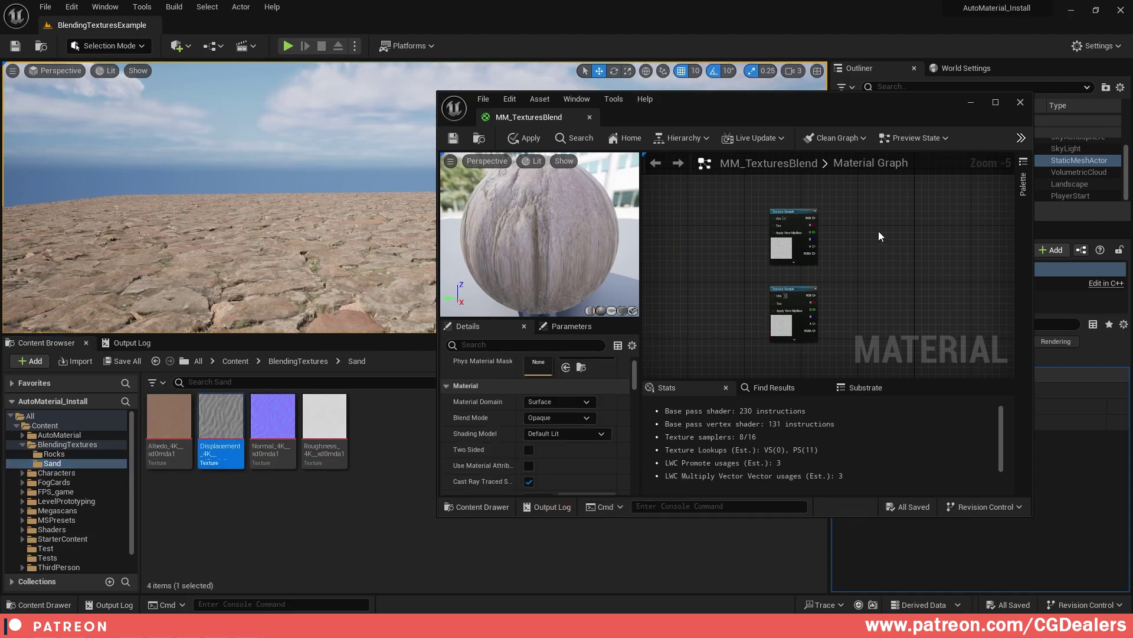
{"action": "left_click", "coordinate": [804, 228]}
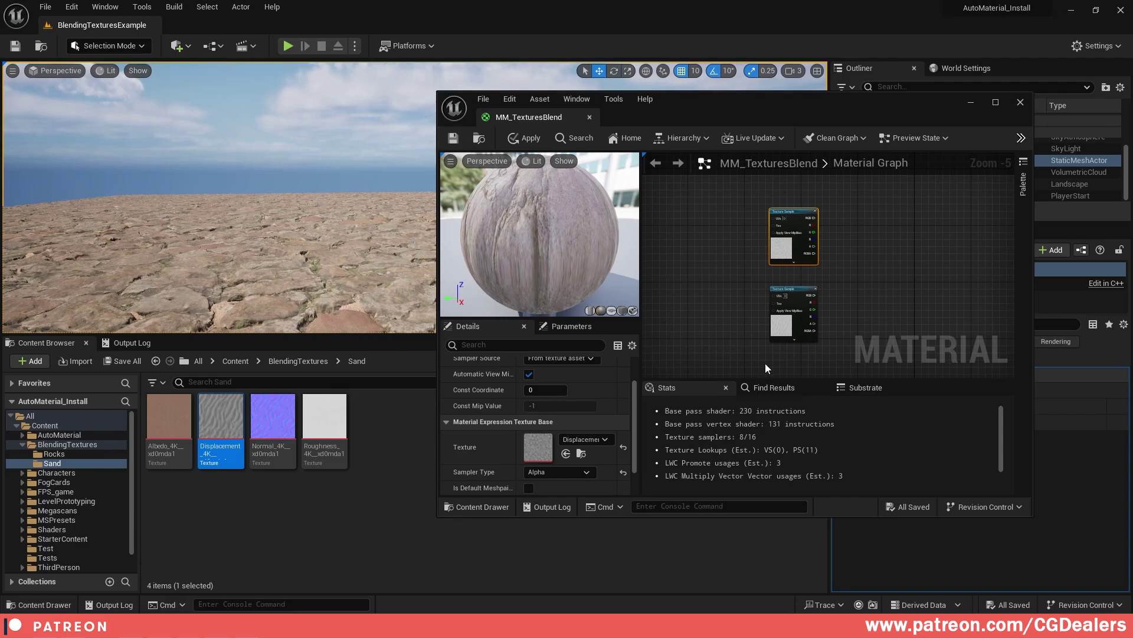
{"action": "scroll", "coordinate": [572, 465], "scroll_direction": "up", "scroll_amount": 2}
{"action": "right_click_drag", "start_coordinate": [693, 197], "coordinate": [753, 198]}
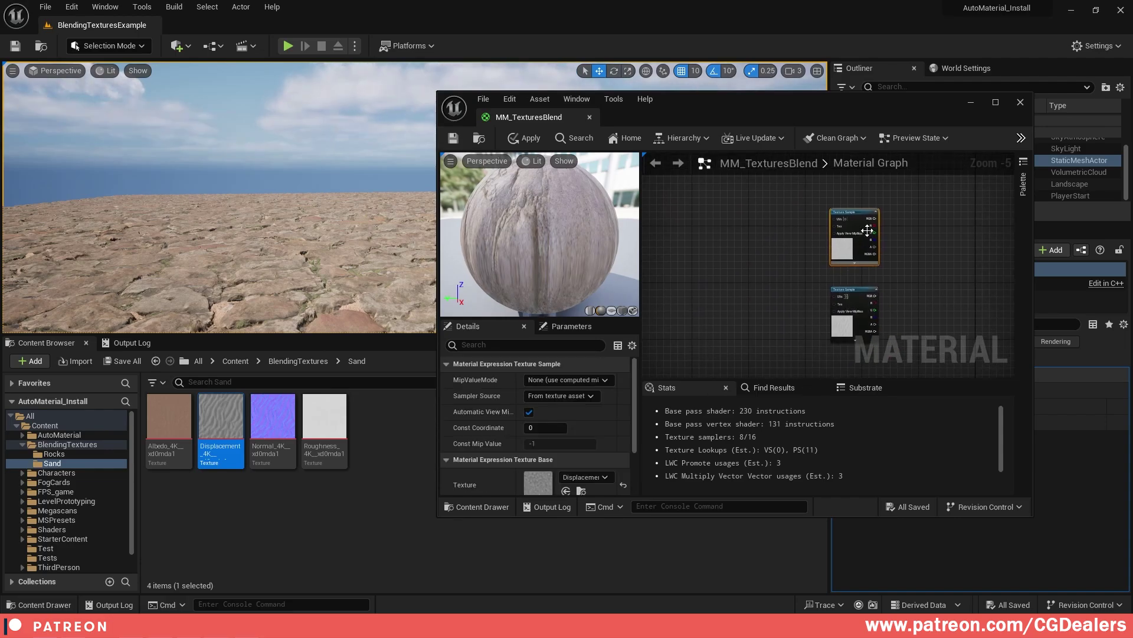
{"action": "left_click", "coordinate": [854, 300]}
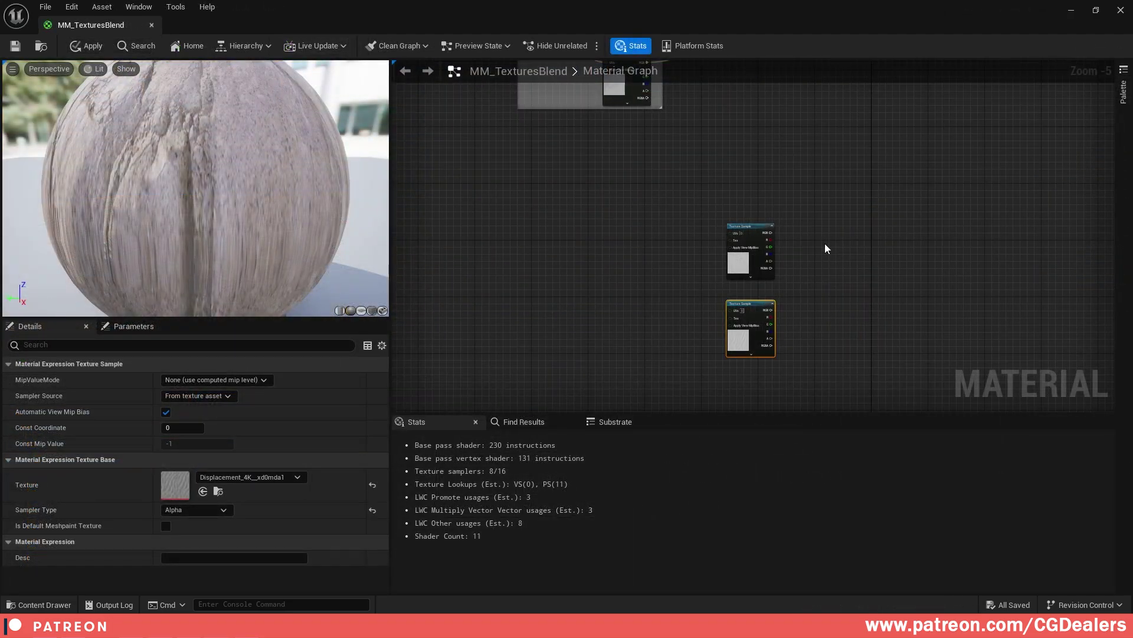
- Add an AWP_Rerout named reroute usage and connect it to the UVs inputs of both displacement Texture Samples
{"action": "scroll", "coordinate": [824, 243], "scroll_direction": "up", "scroll_amount": 2}
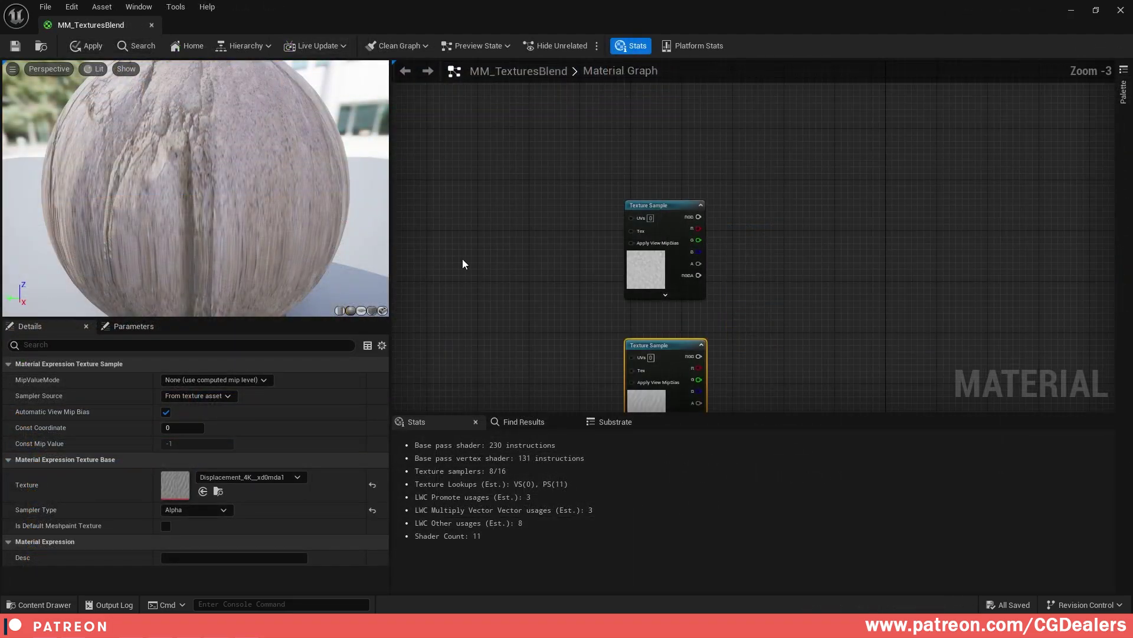
{"action": "right_click_drag", "start_coordinate": [462, 259], "coordinate": [571, 219]}
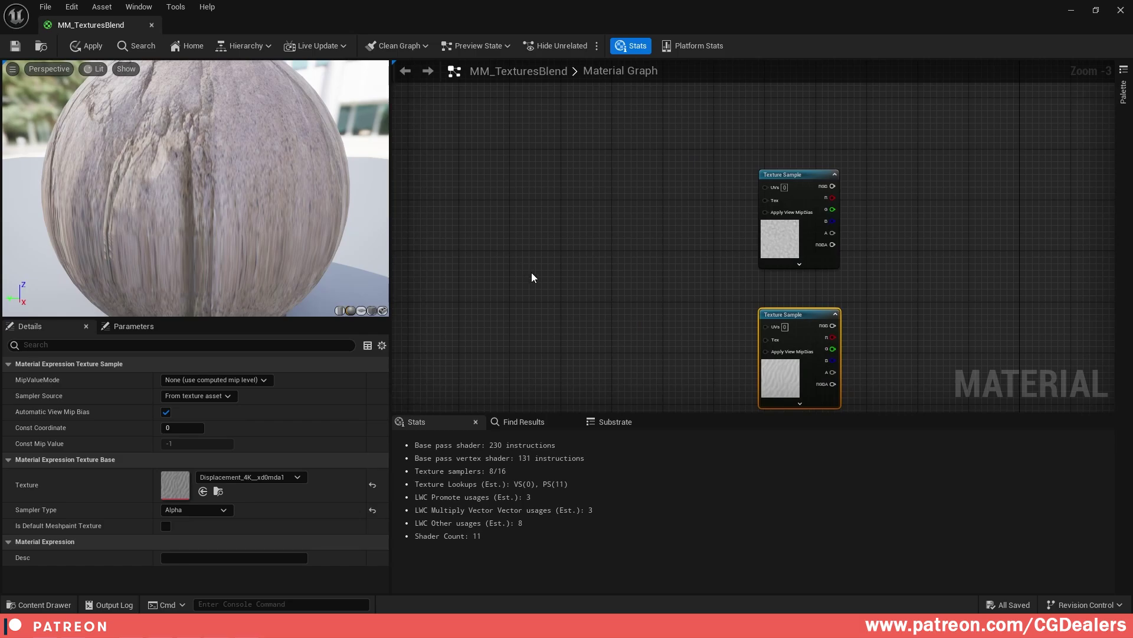
{"action": "right_click", "coordinate": [559, 284]}
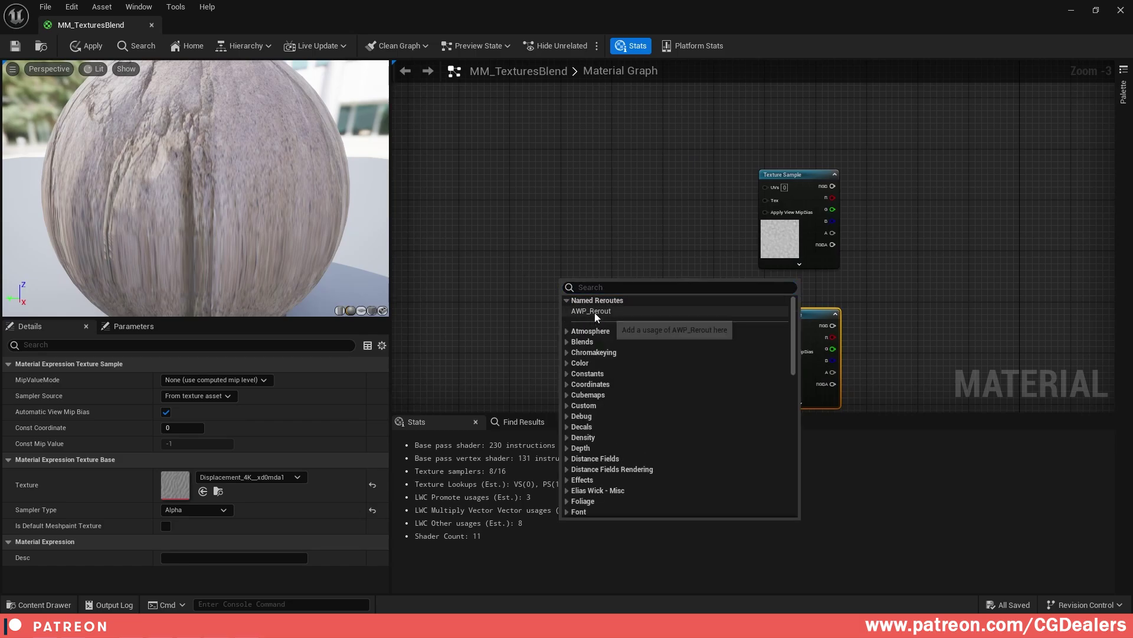
{"action": "left_click", "coordinate": [594, 312]}
{"action": "left_click_drag", "start_coordinate": [601, 294], "coordinate": [765, 187]}
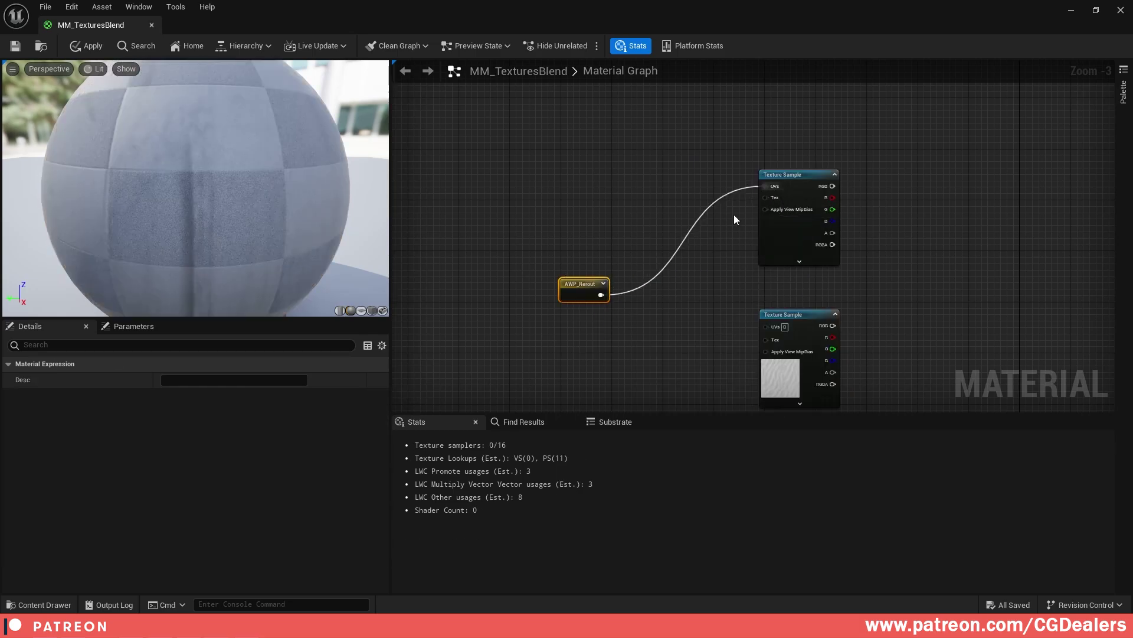
{"action": "left_click_drag", "start_coordinate": [598, 295], "coordinate": [766, 327]}
{"action": "left_click", "coordinate": [912, 392]}
- Add a TexCoord node below the two displacement Texture Samples
{"action": "right_click_drag", "start_coordinate": [909, 398], "coordinate": [901, 275]}
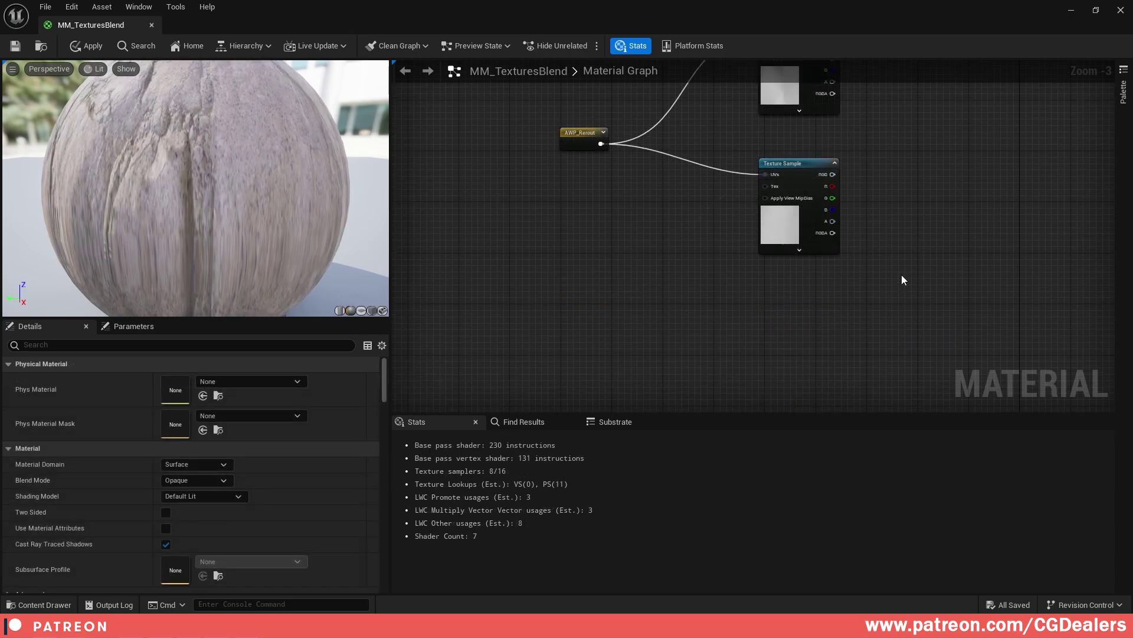
{"action": "right_click_drag", "start_coordinate": [846, 326], "coordinate": [864, 321]}
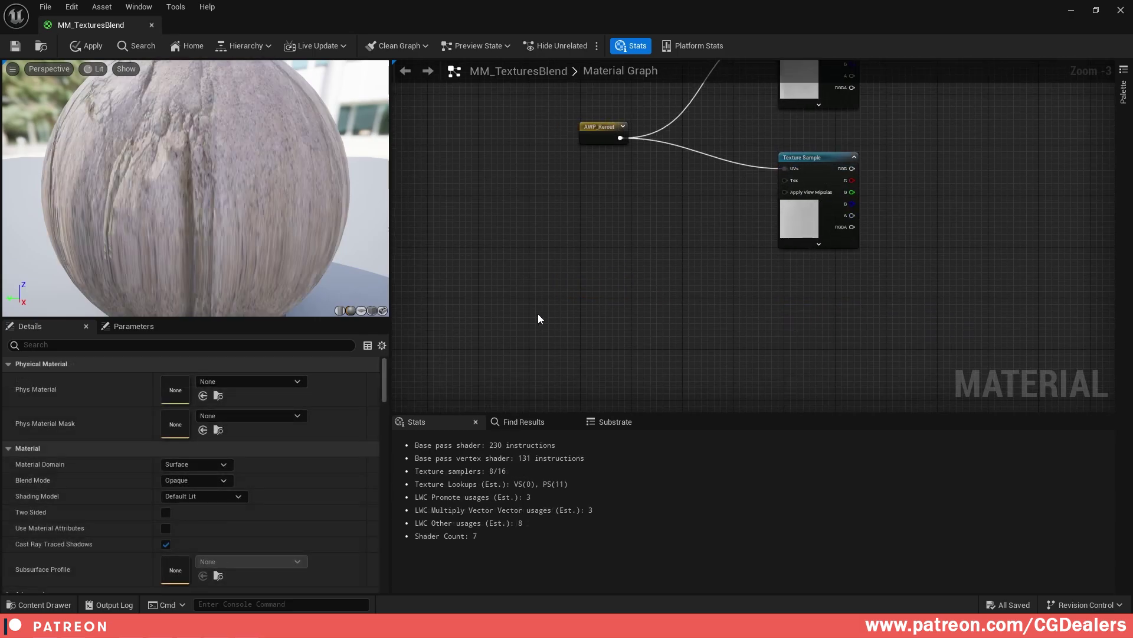
{"action": "right_click", "coordinate": [625, 314]}
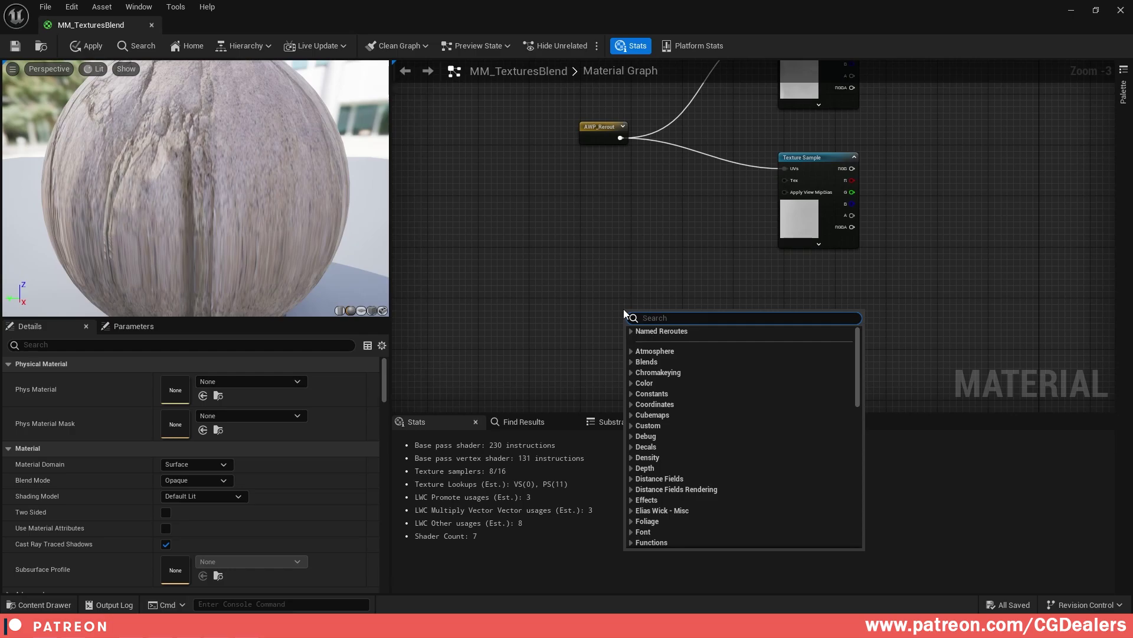
{"action": "type", "text": "texc"}
{"action": "key", "text": "Return"}
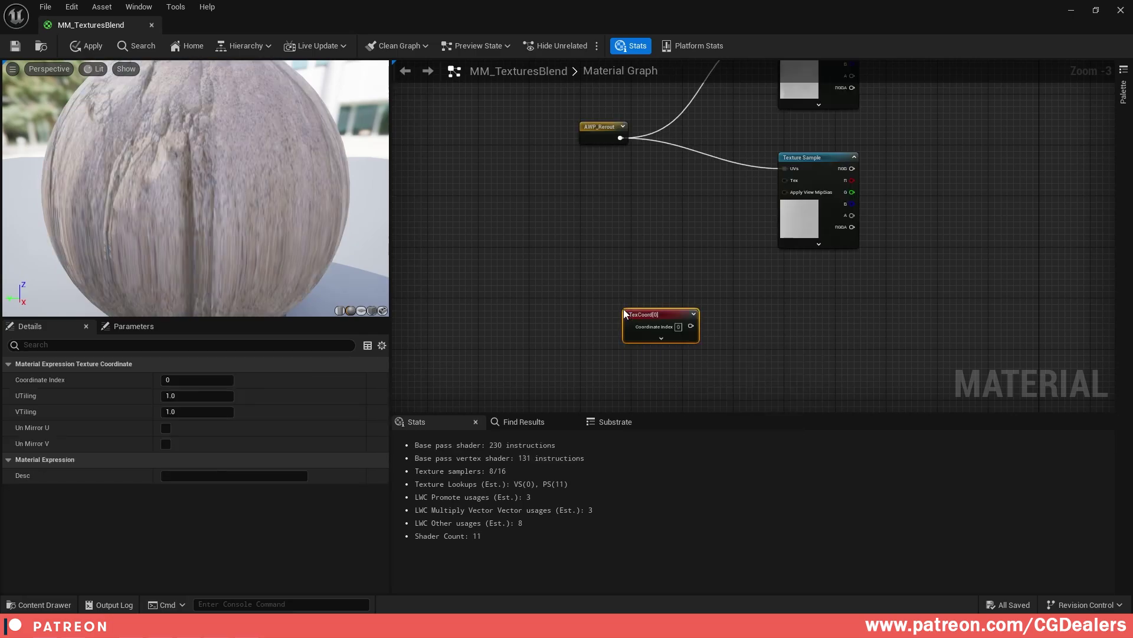
- Feed the TexCoord output into a new Component Mask with only the R channel enabled, and align the two nodes
{"action": "right_click_drag", "start_coordinate": [783, 312], "coordinate": [714, 312]}
{"action": "scroll", "coordinate": [712, 331], "scroll_direction": "up", "scroll_amount": 2}
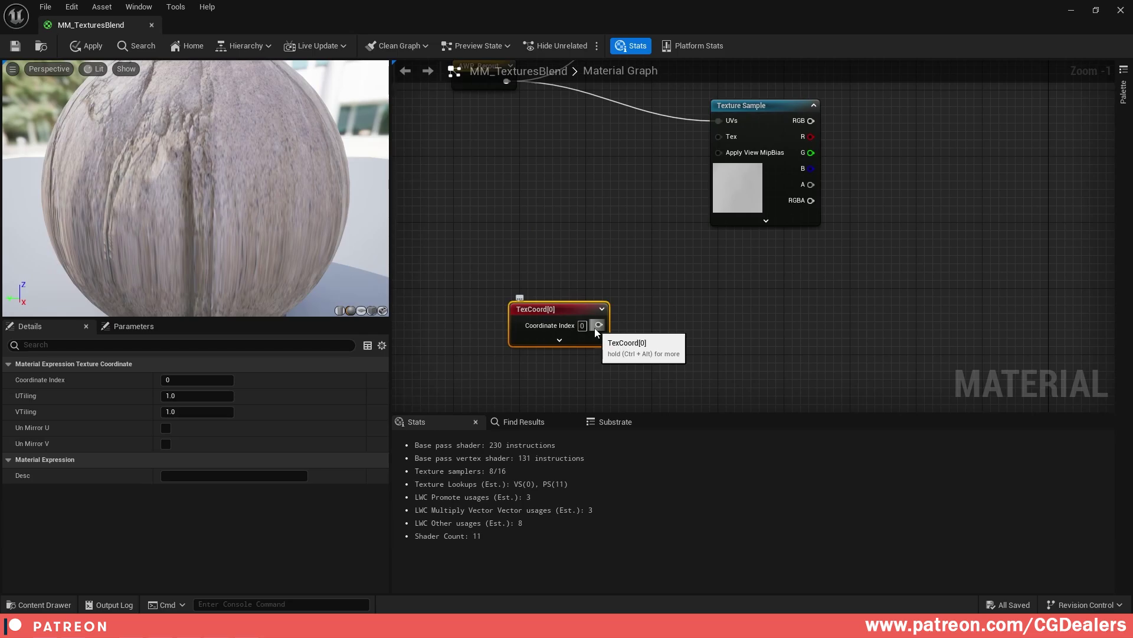
{"action": "left_click_drag", "start_coordinate": [598, 325], "coordinate": [708, 326]}
{"action": "type", "text": "mask"}
{"action": "key", "text": "Return"}
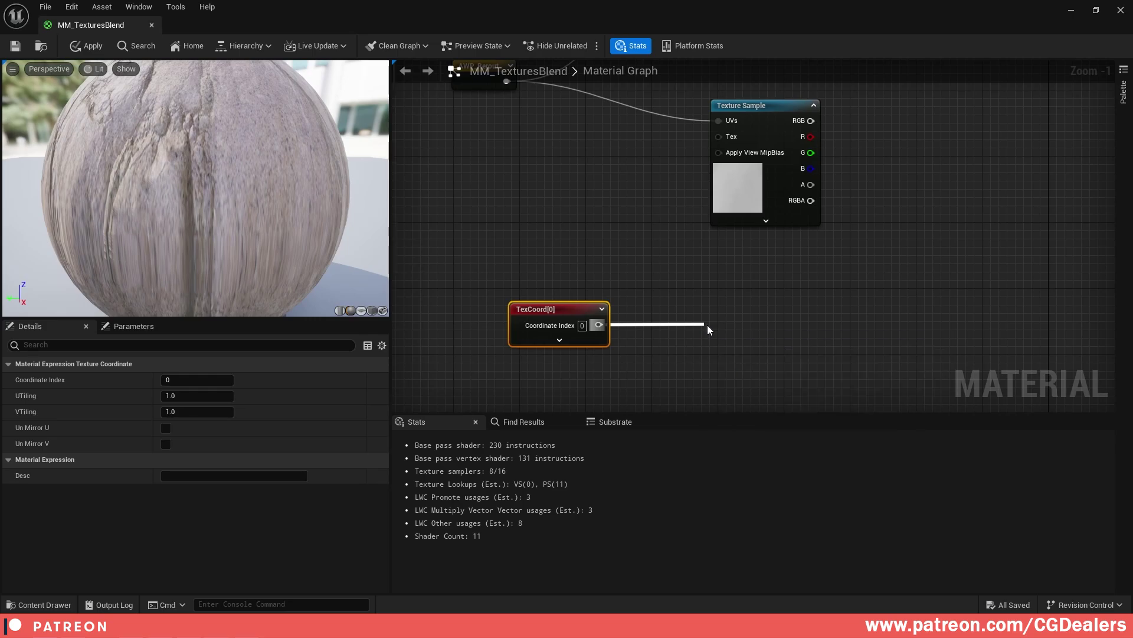
{"action": "left_click", "coordinate": [165, 396]}
{"action": "left_click", "coordinate": [167, 382]}
{"action": "left_click_drag", "start_coordinate": [448, 263], "coordinate": [759, 373]}
{"action": "key", "text": "q"}
{"action": "left_click", "coordinate": [733, 329]}
{"action": "left_click", "coordinate": [166, 396]}
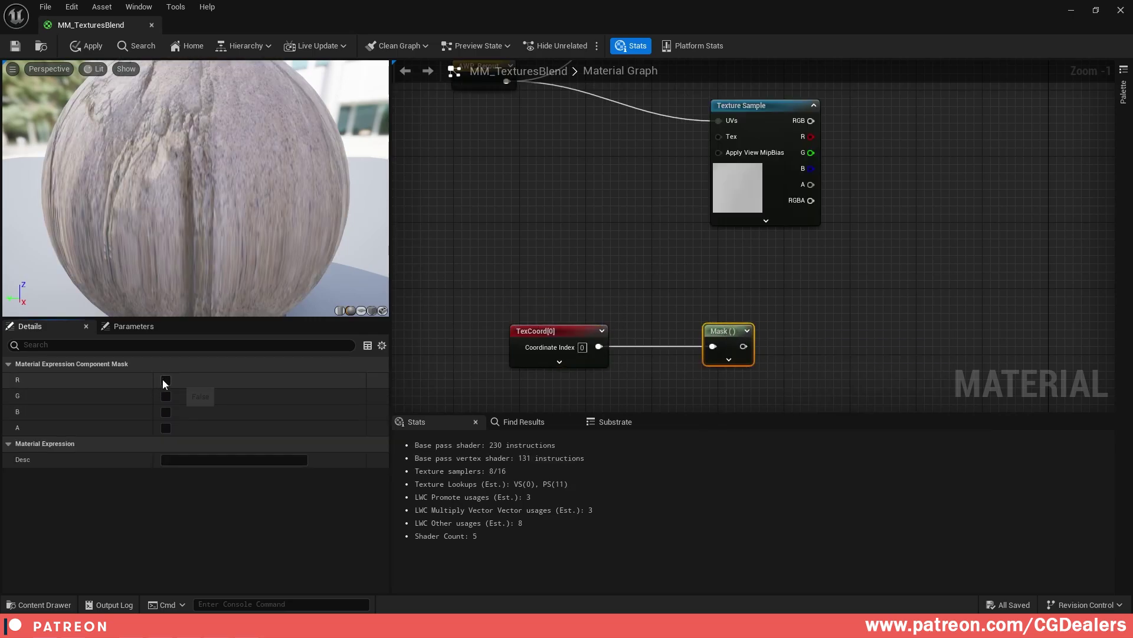
- Move the R mask closer to the TexCoord node and straighten the connection between them
{"action": "left_click_drag", "start_coordinate": [731, 327], "coordinate": [679, 332]}
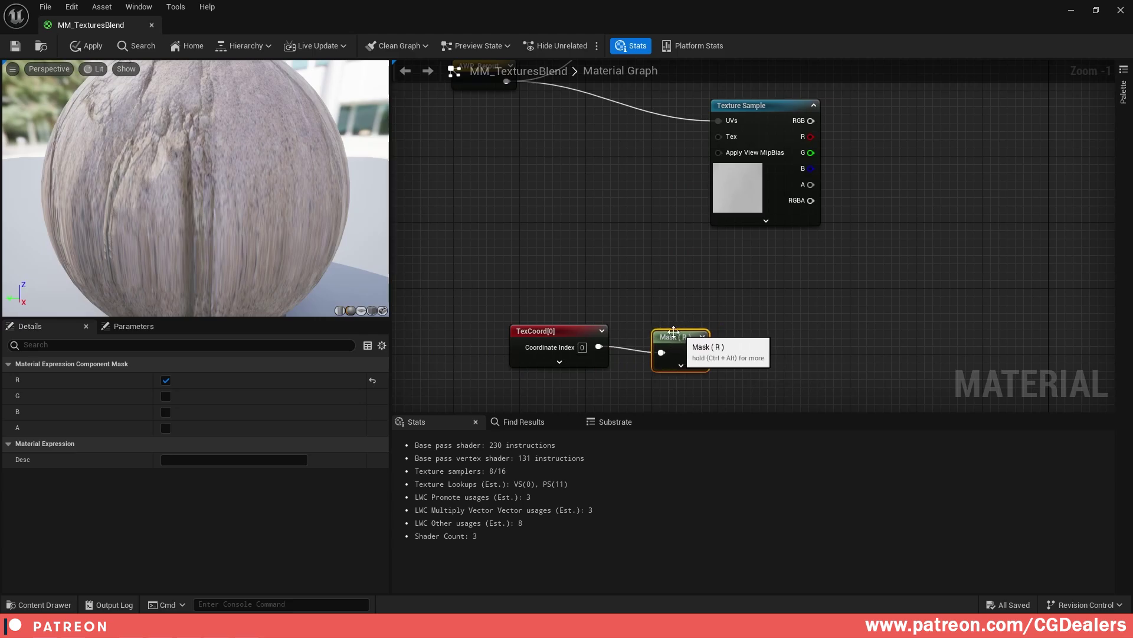
{"action": "left_click_drag", "start_coordinate": [590, 300], "coordinate": [751, 331]}
{"action": "key", "text": "q"}
{"action": "left_click", "coordinate": [781, 321]}
- Add a Saturate node fed by the R mask's output
{"action": "right_click_drag", "start_coordinate": [782, 321], "coordinate": [738, 305]}
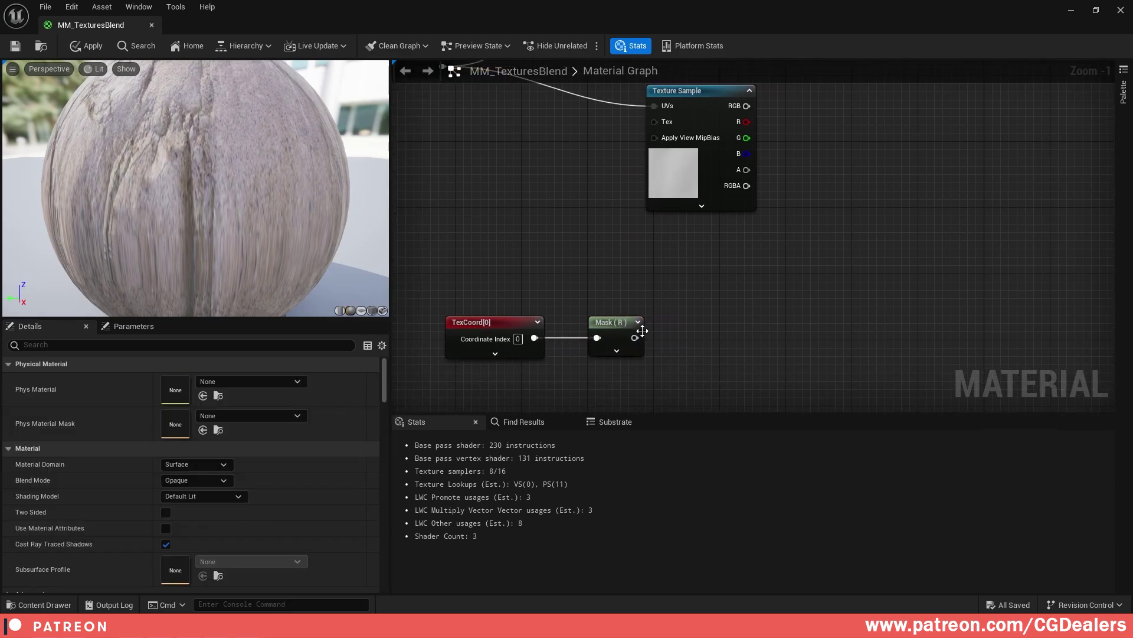
{"action": "left_click_drag", "start_coordinate": [639, 335], "coordinate": [694, 341]}
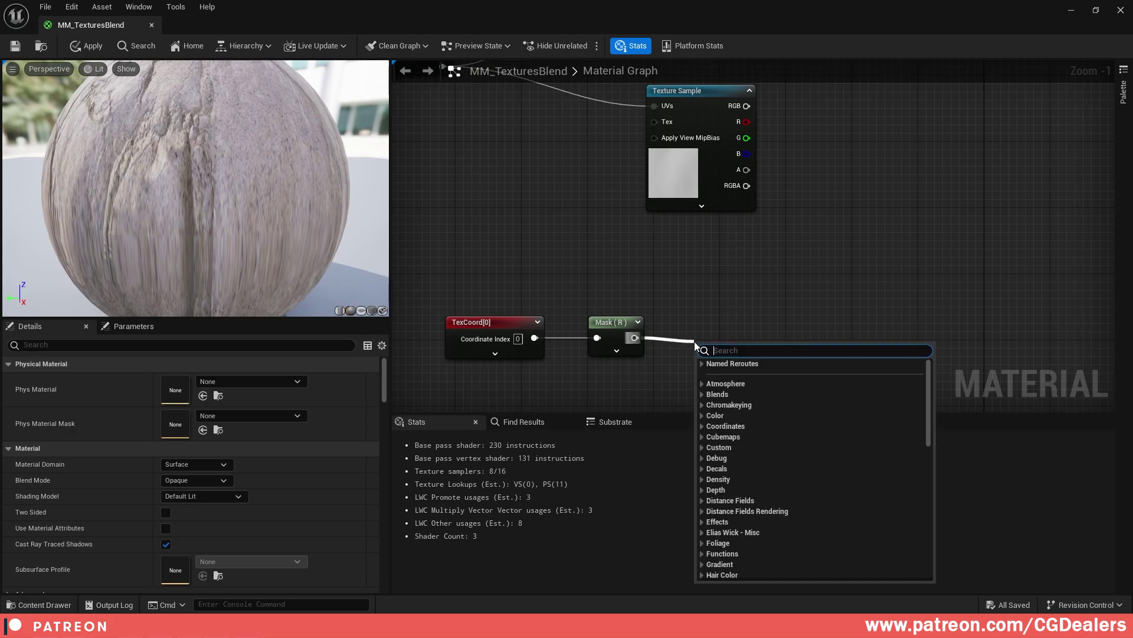
{"action": "type", "text": "sat"}
{"action": "key", "text": "Return"}
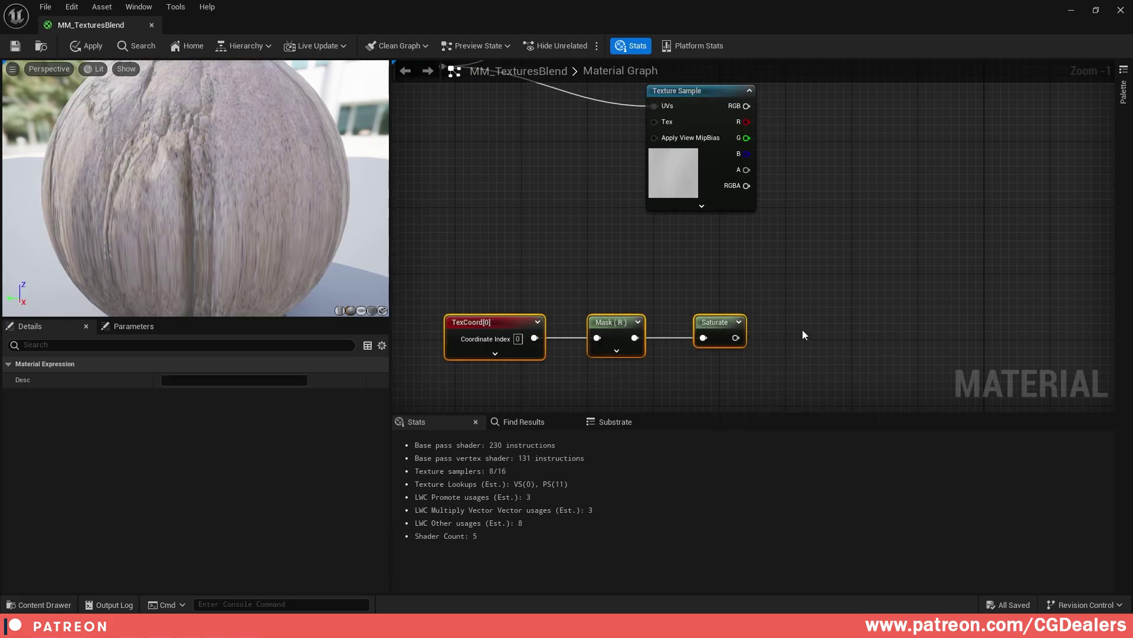
- Add a Subtract node fed by the Saturate output, straighten its connection and move it closer to Saturate
{"action": "right_click_drag", "start_coordinate": [811, 328], "coordinate": [769, 326]}
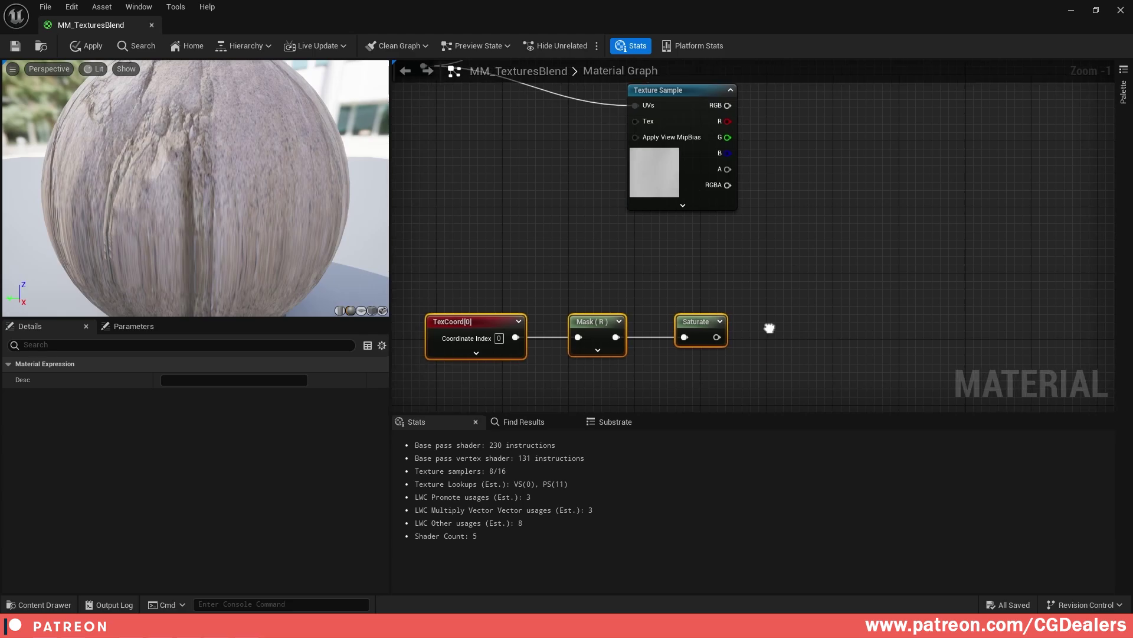
{"action": "left_click_drag", "start_coordinate": [698, 338], "coordinate": [772, 341]}
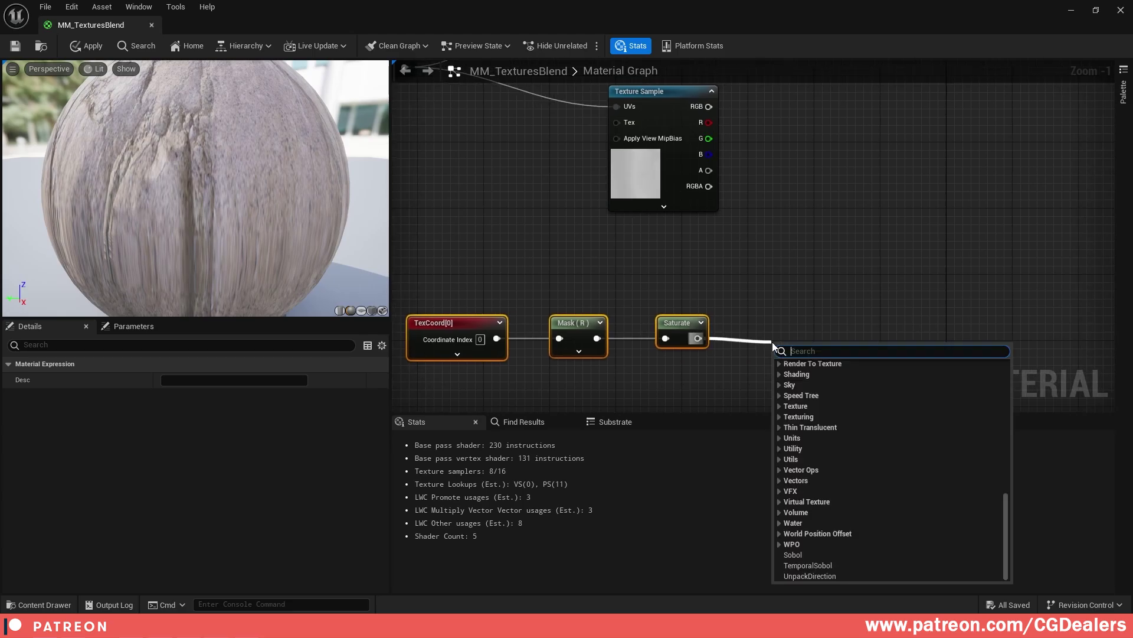
{"action": "type", "text": "subtra"}
{"action": "key", "text": "Return"}
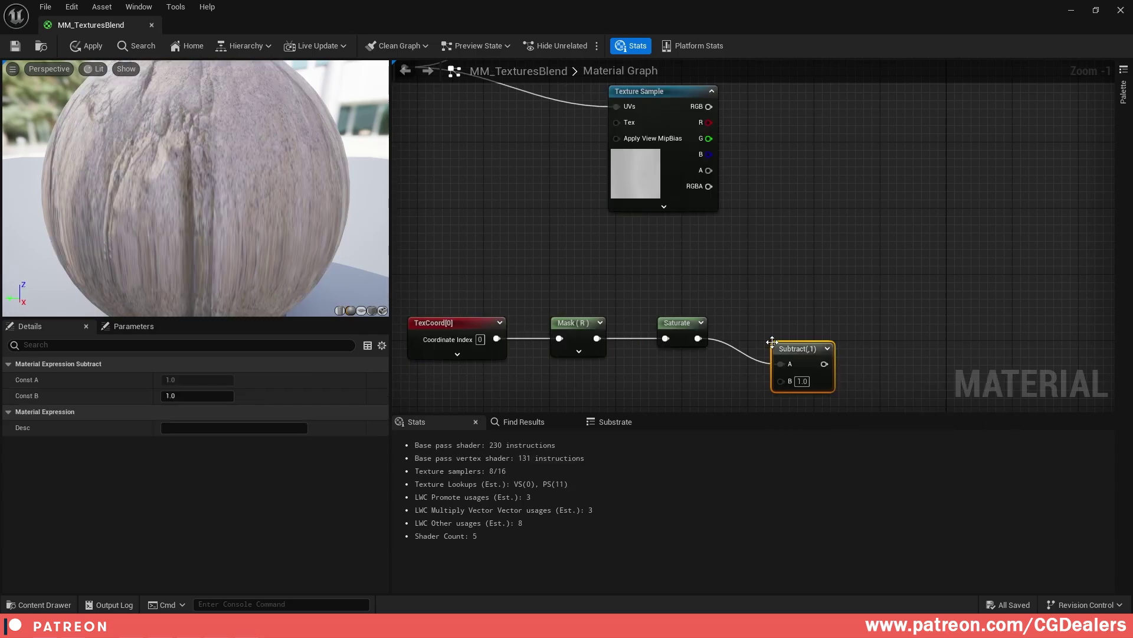
{"action": "left_click_drag", "start_coordinate": [486, 299], "coordinate": [858, 396]}
{"action": "key", "text": "q"}
{"action": "left_click", "coordinate": [798, 275]}
{"action": "left_click_drag", "start_coordinate": [789, 298], "coordinate": [766, 298]}
- Set the B value of the new Subtract node to 0.5
{"action": "left_click", "coordinate": [782, 332]}
{"action": "type", "text": "0"}
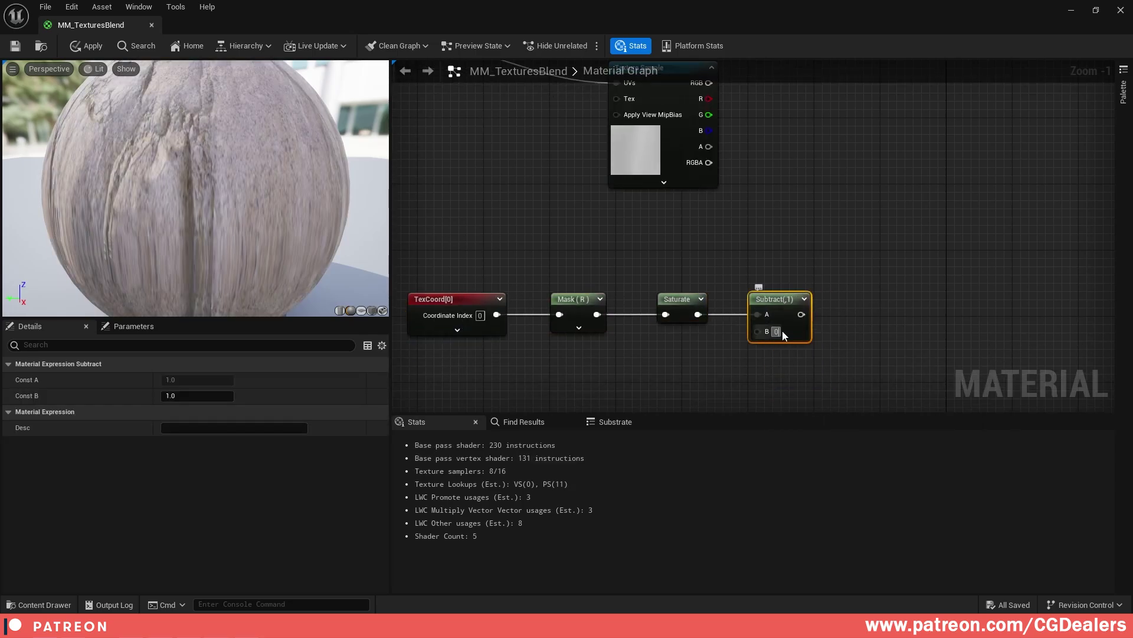
{"action": "type", "text": ".5"}
{"action": "key", "text": "Return"}
- Move the TexCoord, R mask, Saturate and Subtract chain up closer beneath the lower displacement Texture Sample
{"action": "right_click_drag", "start_coordinate": [1015, 295], "coordinate": [876, 292]}
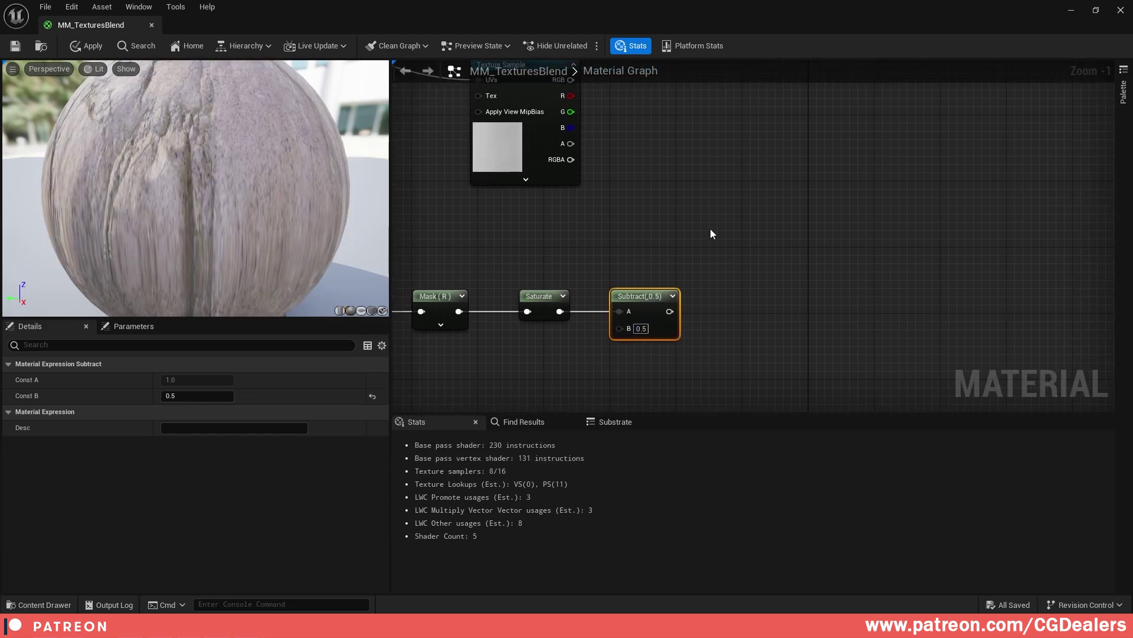
{"action": "right_click_drag", "start_coordinate": [748, 246], "coordinate": [980, 254]}
{"action": "left_click_drag", "start_coordinate": [485, 273], "coordinate": [927, 358]}
{"action": "left_click_drag", "start_coordinate": [878, 312], "coordinate": [783, 261]}
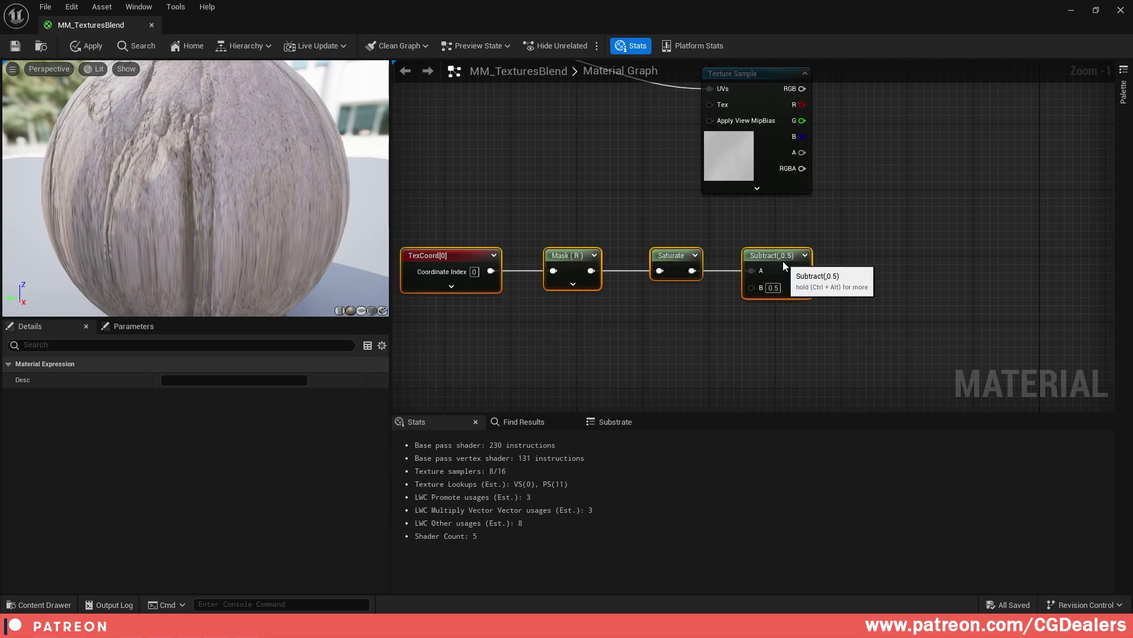
- Create an Add node with the lower Texture Sample's RGB in A and the Subtract output in B
{"action": "right_click_drag", "start_coordinate": [903, 178], "coordinate": [812, 228]}
{"action": "left_click", "coordinate": [839, 210]}
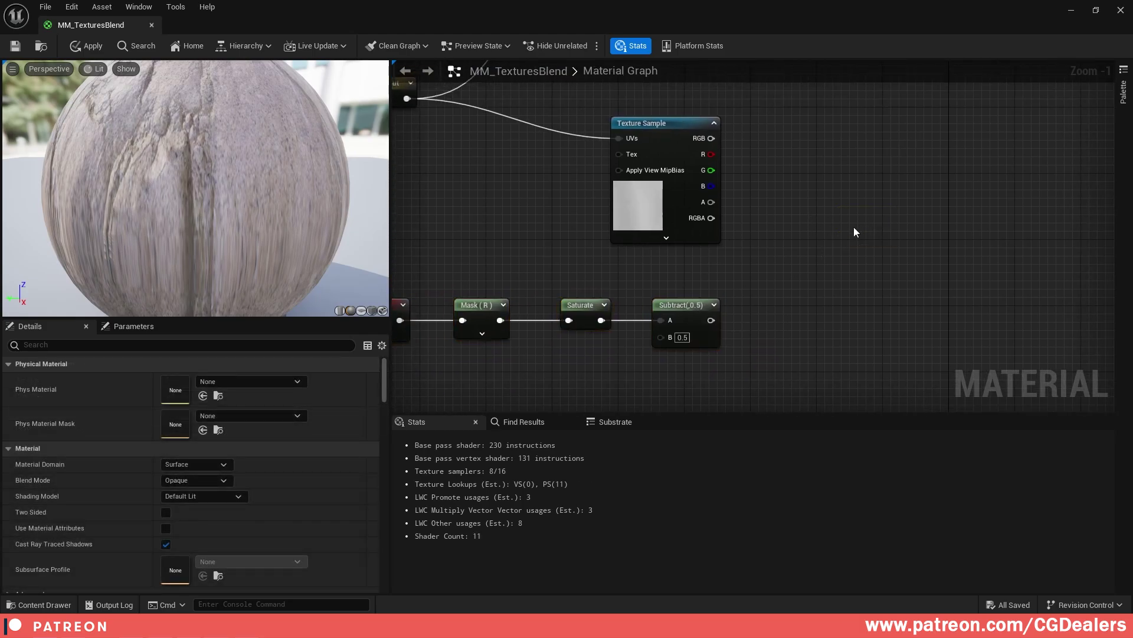
{"action": "left_click", "coordinate": [853, 227]}
{"action": "left_click_drag", "start_coordinate": [711, 138], "coordinate": [860, 248]}
{"action": "left_click_drag", "start_coordinate": [710, 321], "coordinate": [861, 267]}
- Add a Multiply node below the Add node, feed the Subtract output into its A input and align it
{"action": "right_click_drag", "start_coordinate": [919, 333], "coordinate": [784, 309]}
{"action": "left_click", "coordinate": [784, 309]}
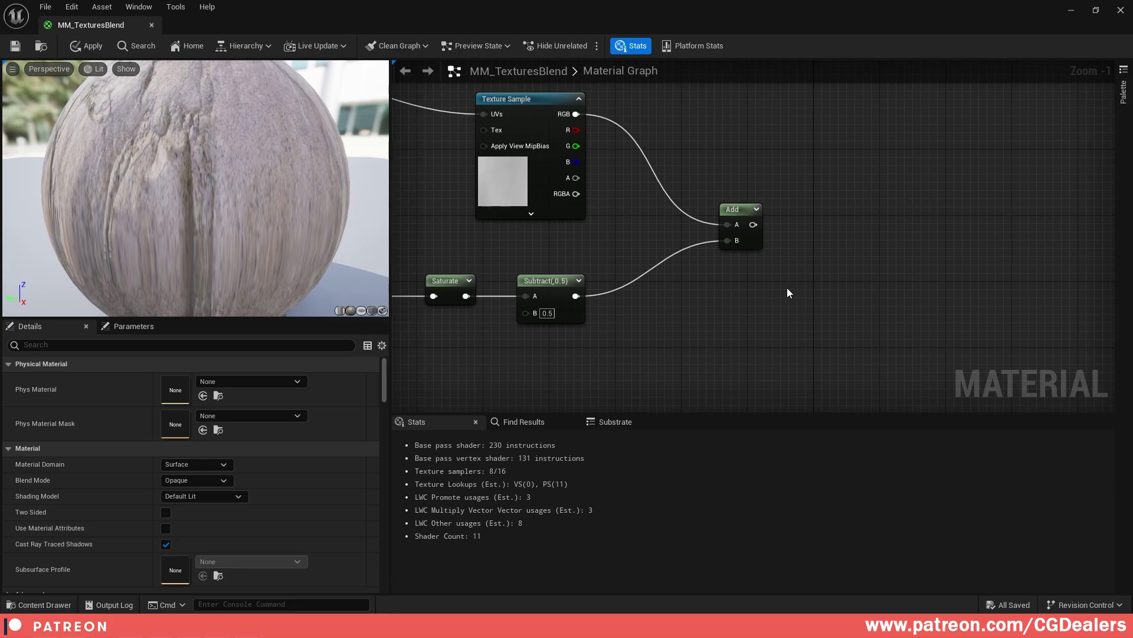
{"action": "left_click", "coordinate": [787, 288]}
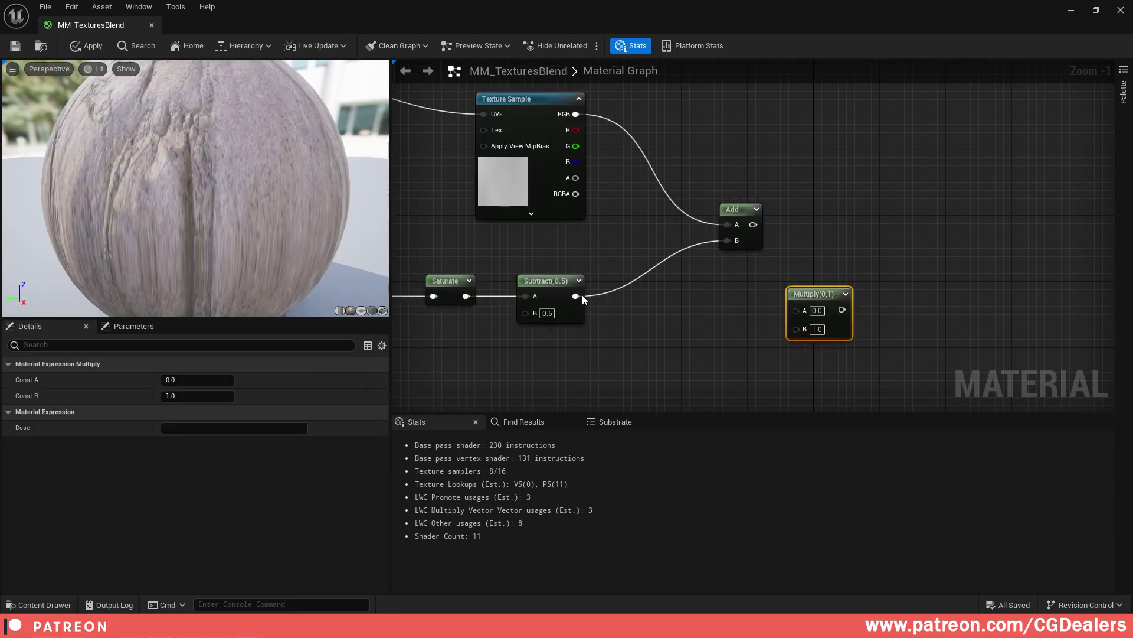
{"action": "left_click_drag", "start_coordinate": [582, 295], "coordinate": [799, 311]}
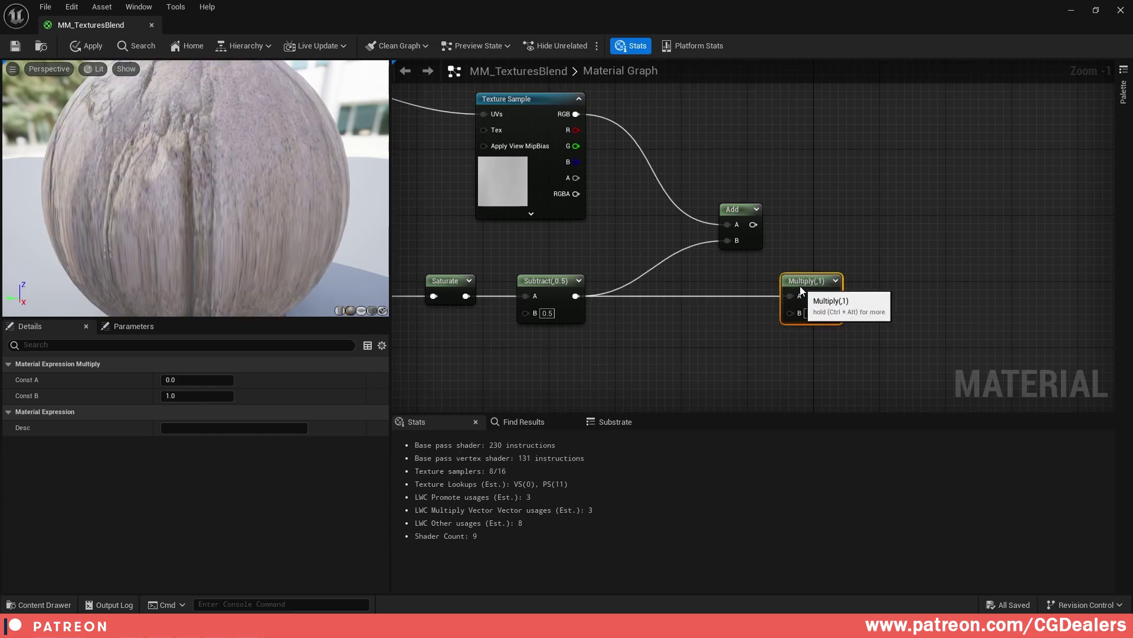
{"action": "left_click", "coordinate": [771, 356]}
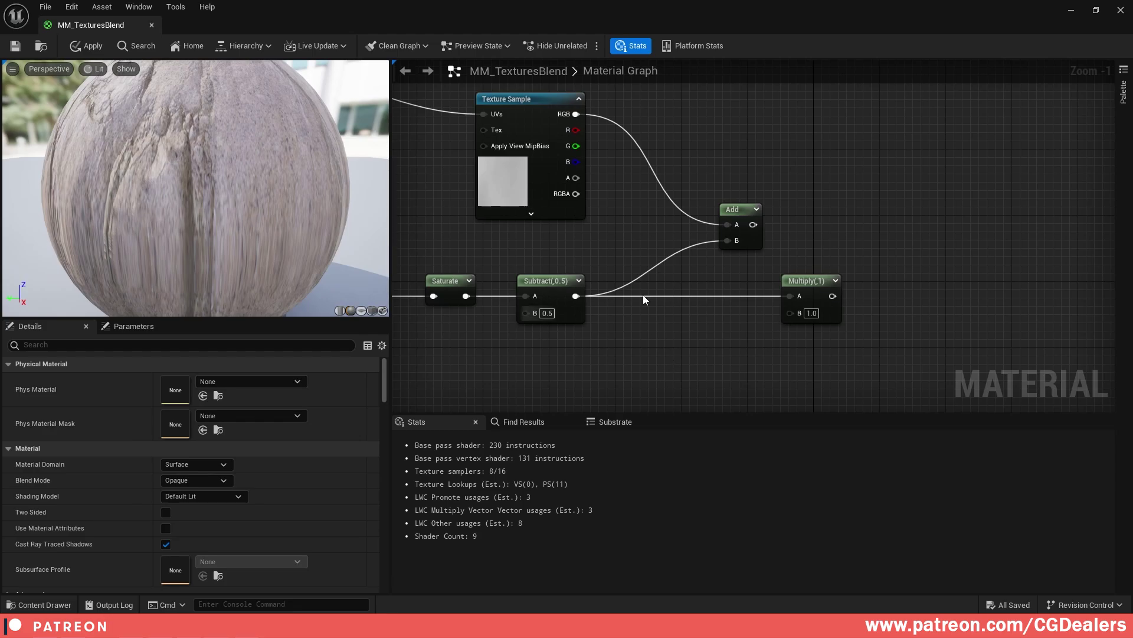
- Create a Constant below the Subtract and Multiply nodes, convert it to a scalar parameter and name it BlendPower
{"action": "left_click", "coordinate": [666, 364]}
{"action": "left_click_drag", "start_coordinate": [689, 368], "coordinate": [681, 352]}
{"action": "right_click", "coordinate": [682, 352]}
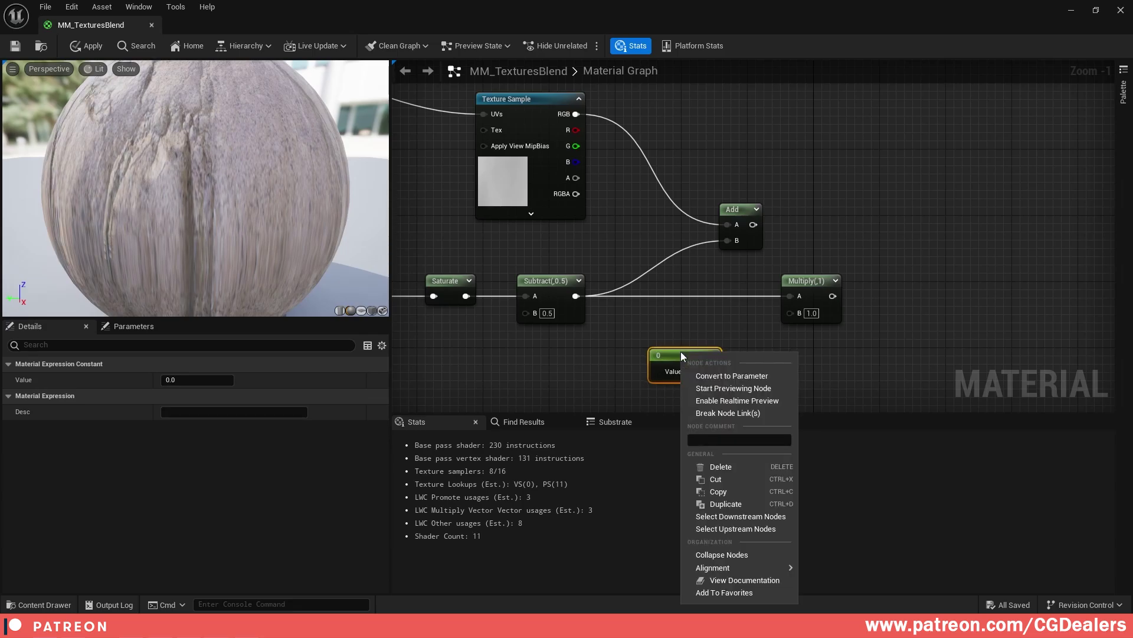
{"action": "left_click", "coordinate": [753, 377]}
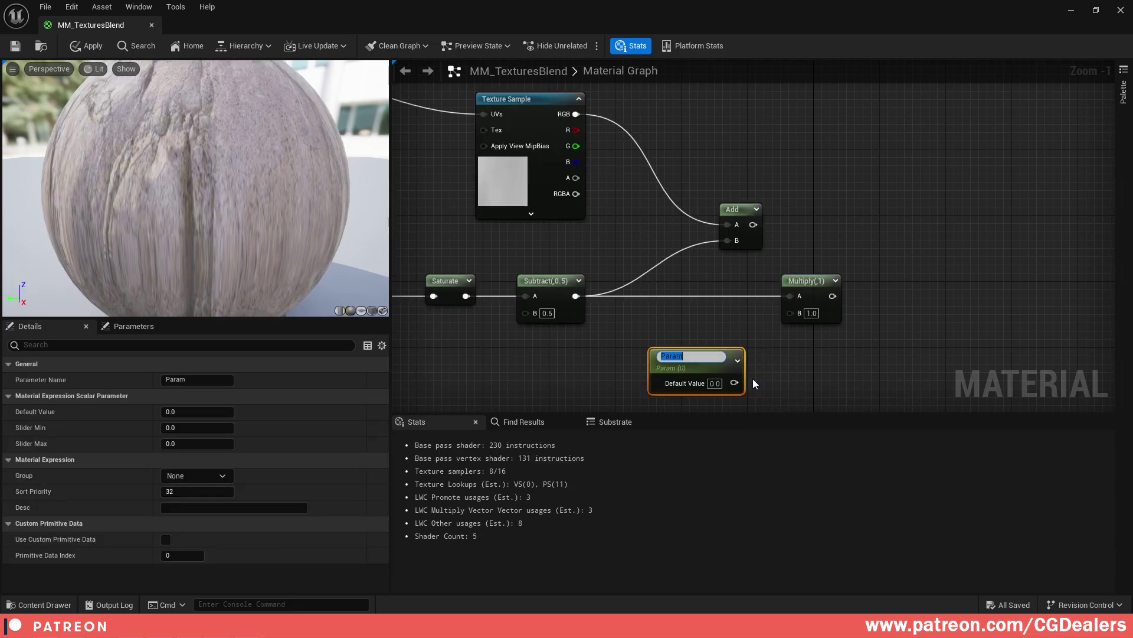
{"action": "key", "text": "Return"}
{"action": "left_click", "coordinate": [200, 395]}
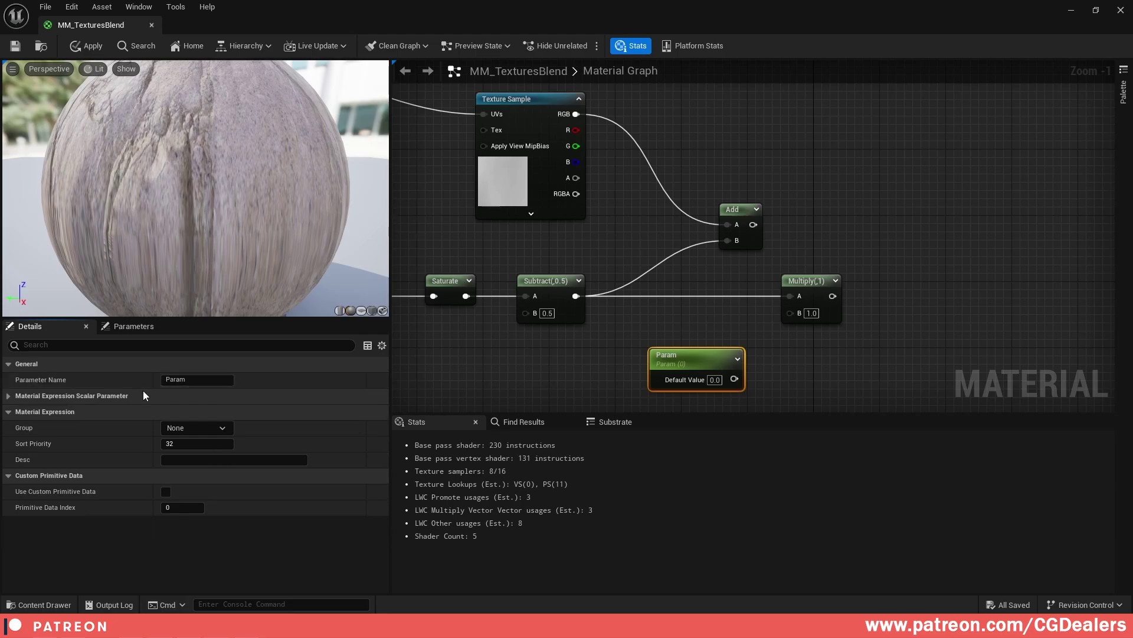
{"action": "left_click", "coordinate": [143, 395]}
{"action": "left_click", "coordinate": [205, 380]}
{"action": "type", "text": "BlendPo"}
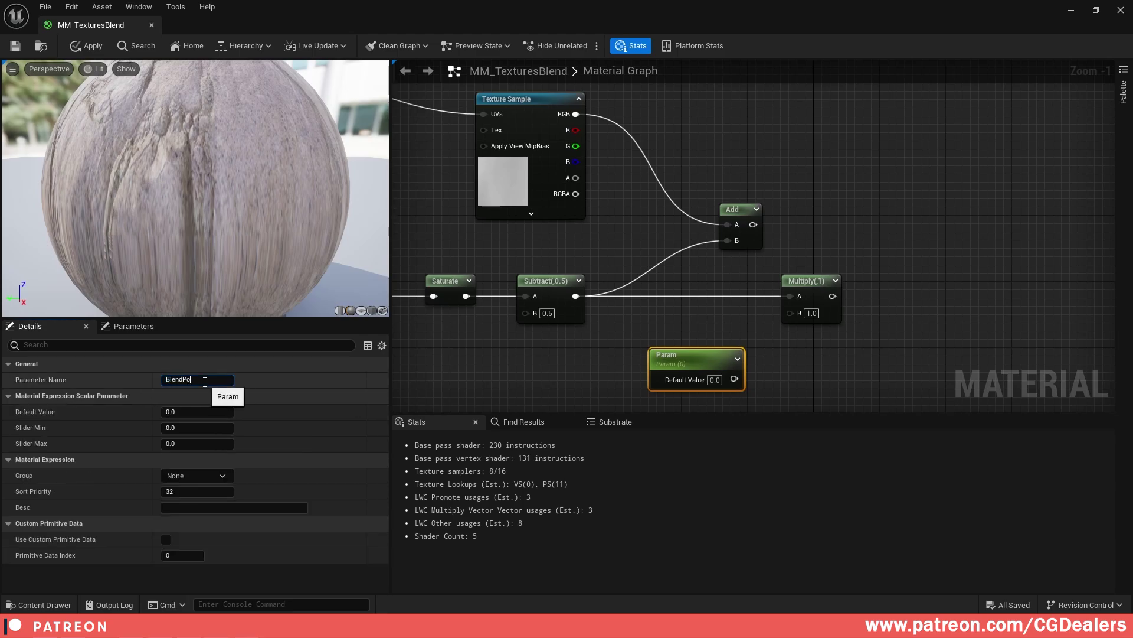
{"action": "type", "text": "wer"}
{"action": "key", "text": "Return"}
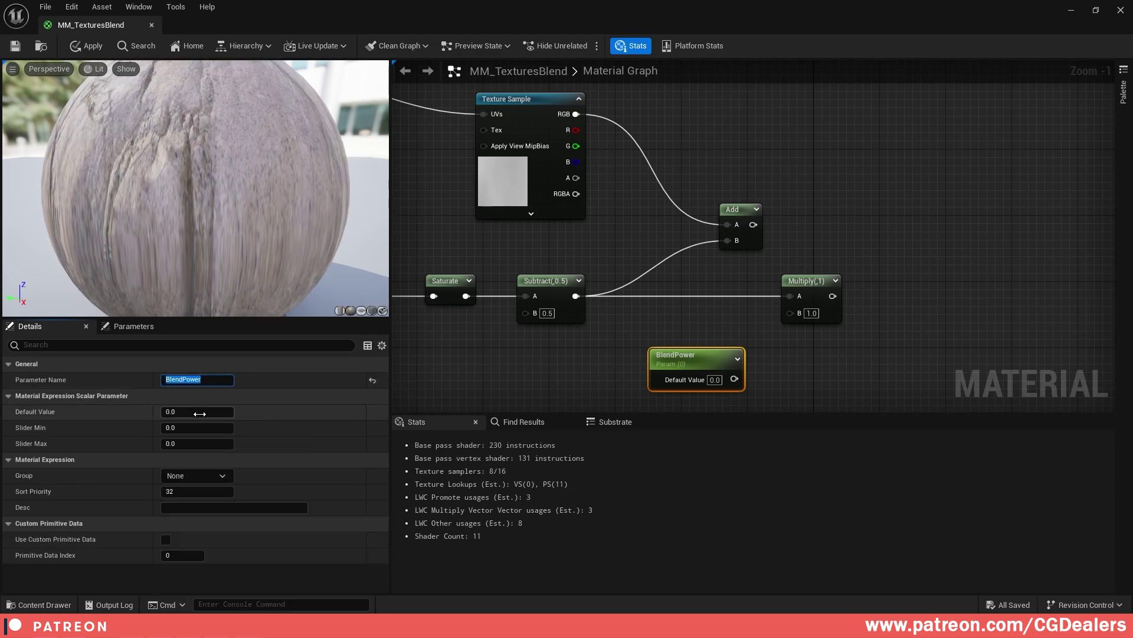
- Set the BlendPower default value to 1, its slider minimum to 0.62 and its slider maximum to 1.5
{"action": "left_click", "coordinate": [196, 408]}
{"action": "type", "text": "1"}
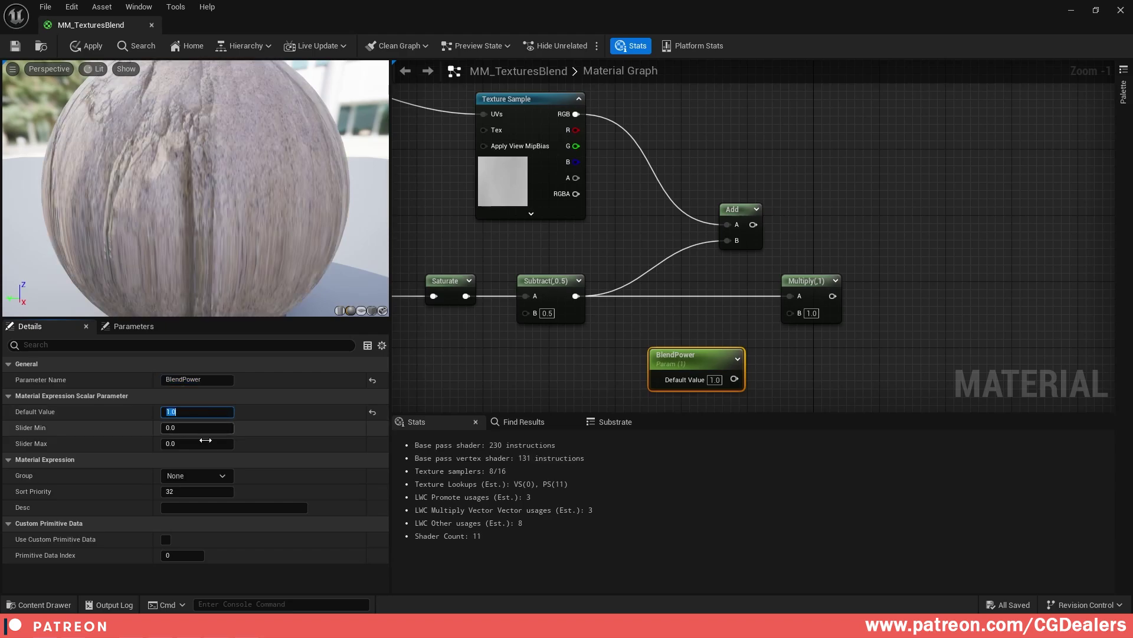
{"action": "left_click", "coordinate": [198, 429]}
{"action": "left_click", "coordinate": [198, 440]}
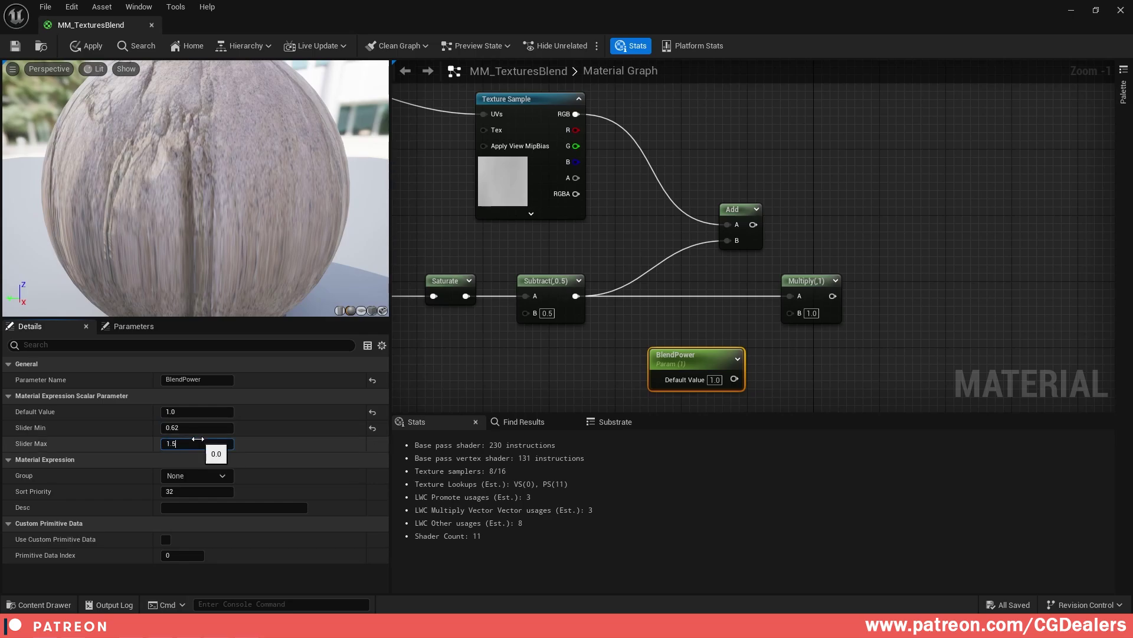
- Assign BlendPower to the Controls group with sort priority 3
{"action": "left_click", "coordinate": [228, 473]}
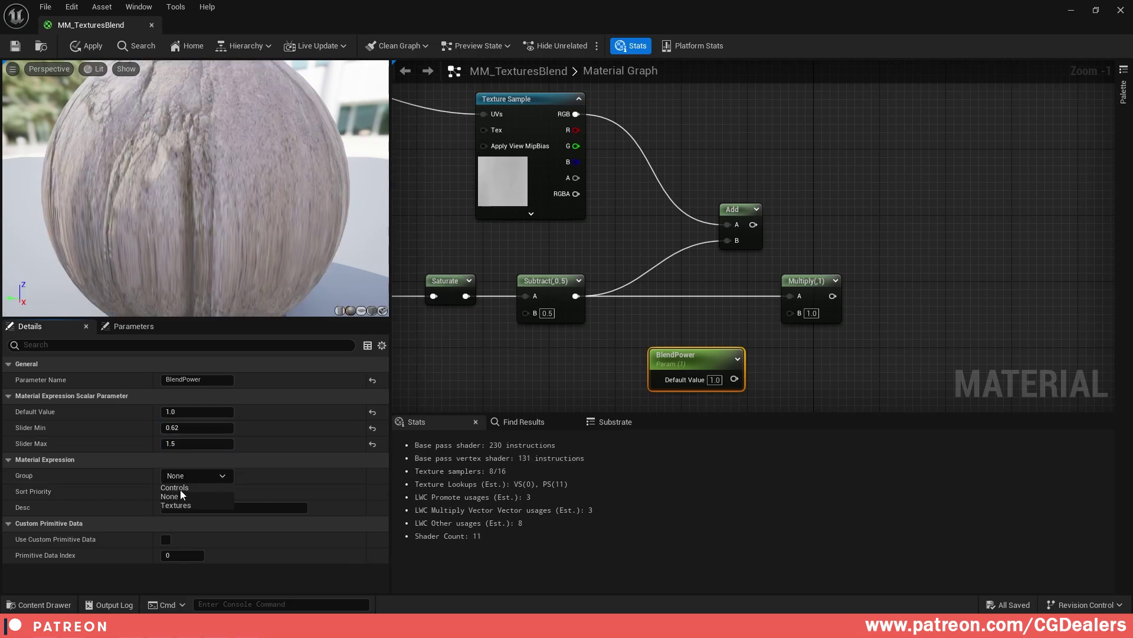
{"action": "left_click", "coordinate": [177, 488]}
{"action": "left_click", "coordinate": [198, 491]}
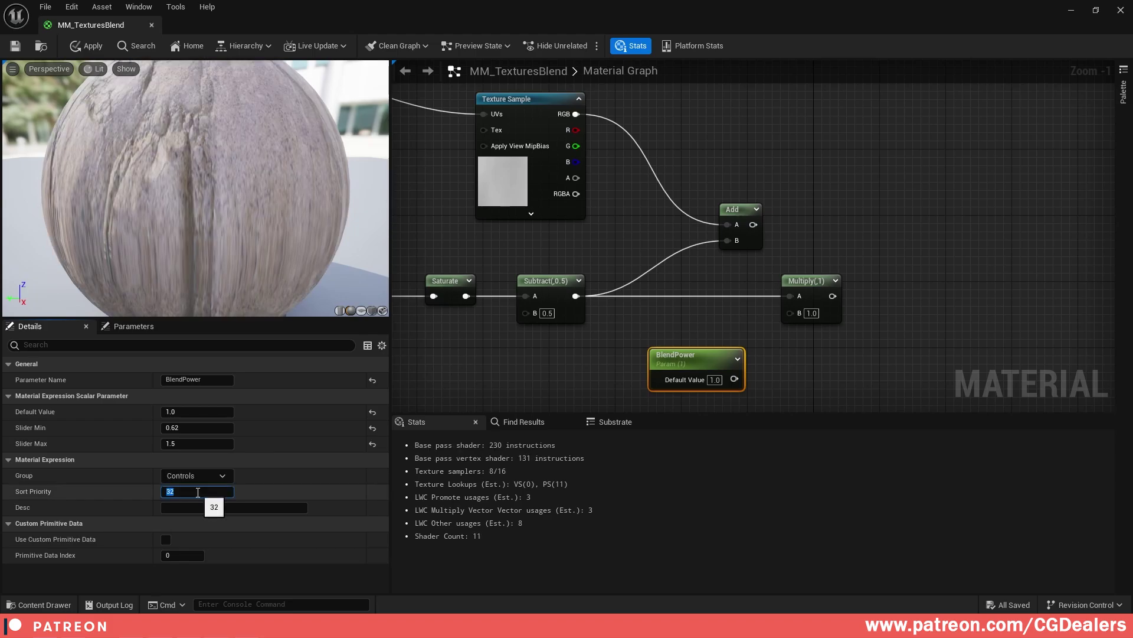
{"action": "key", "text": "Return"}
- Connect BlendPower to the Multiply node's B input and move the Add node directly above Multiply
{"action": "left_click_drag", "start_coordinate": [691, 389], "coordinate": [790, 312]}
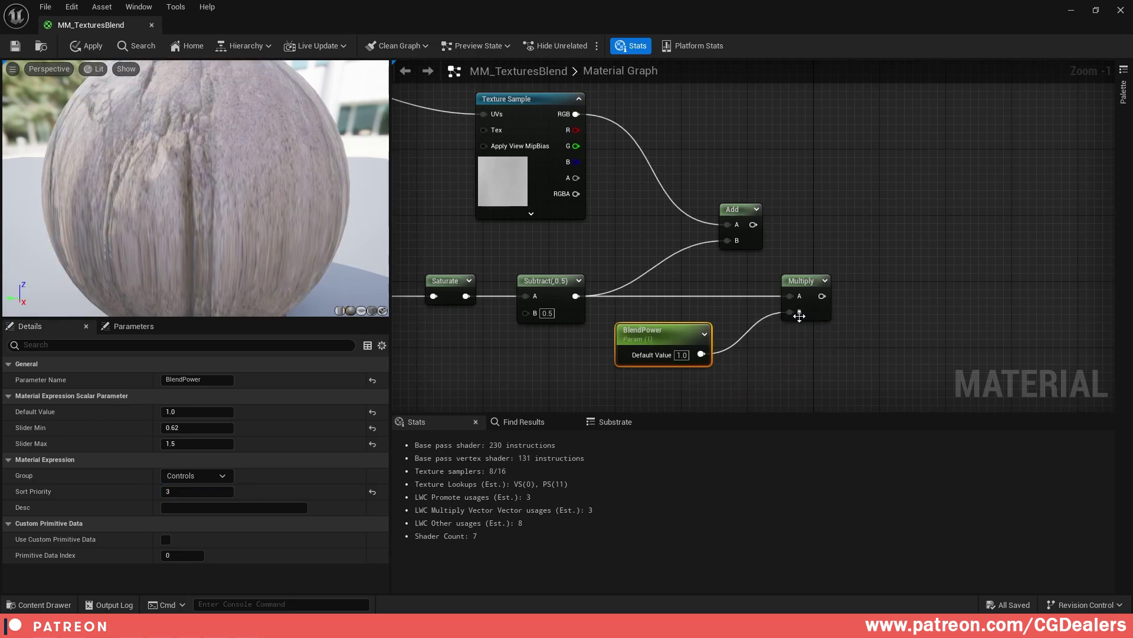
{"action": "left_click", "coordinate": [780, 217]}
{"action": "left_click_drag", "start_coordinate": [744, 211], "coordinate": [806, 208]}
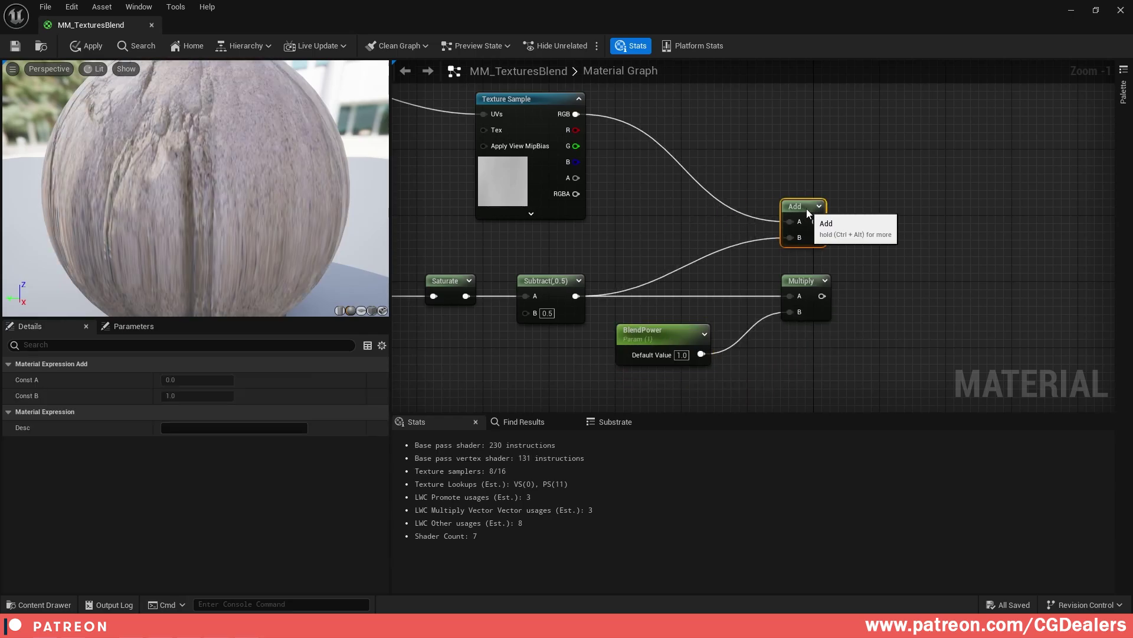
{"action": "left_click", "coordinate": [894, 260]}
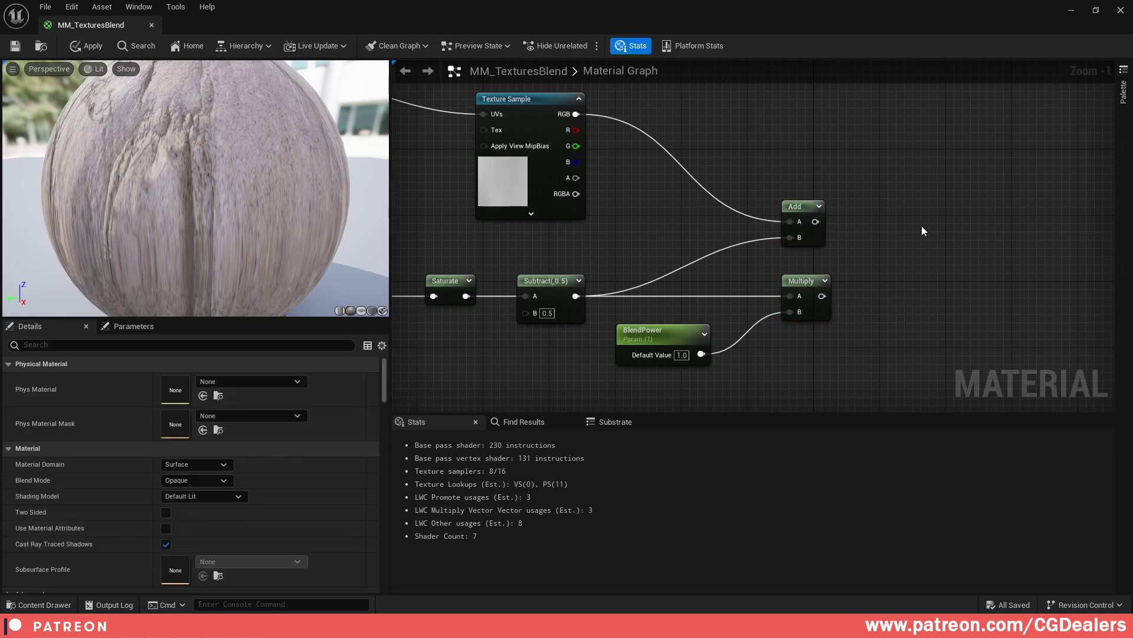
- Create a second Add node with the upper Texture Sample's RGB in A and the Multiply output in B
{"action": "scroll", "coordinate": [924, 203], "scroll_direction": "down", "scroll_amount": 2}
{"action": "right_click_drag", "start_coordinate": [924, 203], "coordinate": [849, 332]}
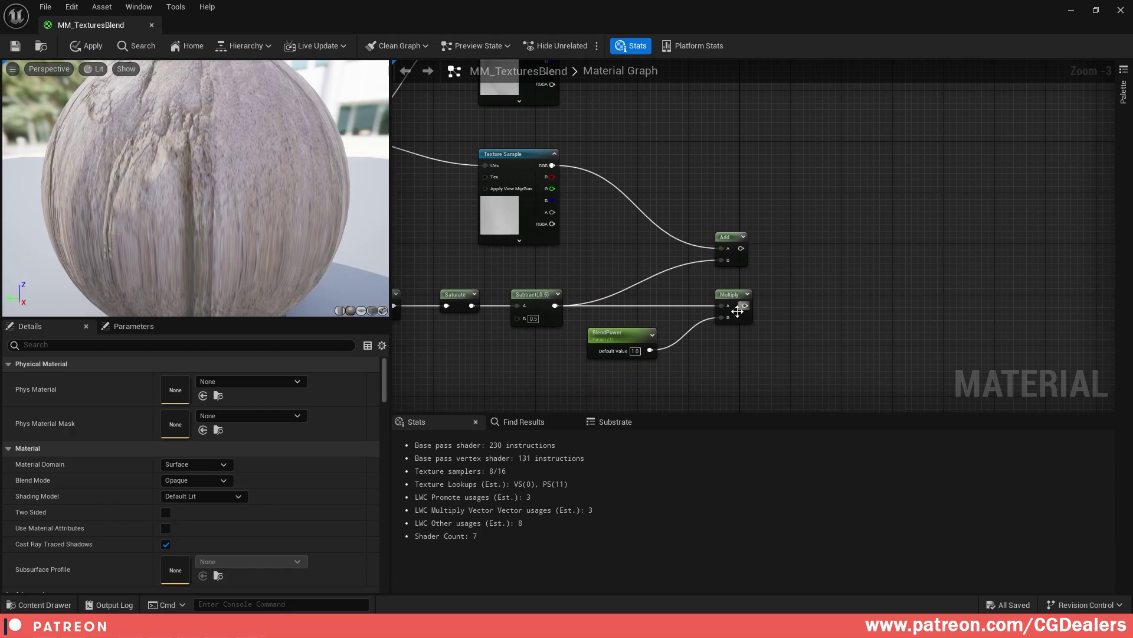
{"action": "right_click_drag", "start_coordinate": [799, 199], "coordinate": [777, 251]}
{"action": "right_click_drag", "start_coordinate": [677, 108], "coordinate": [664, 164]}
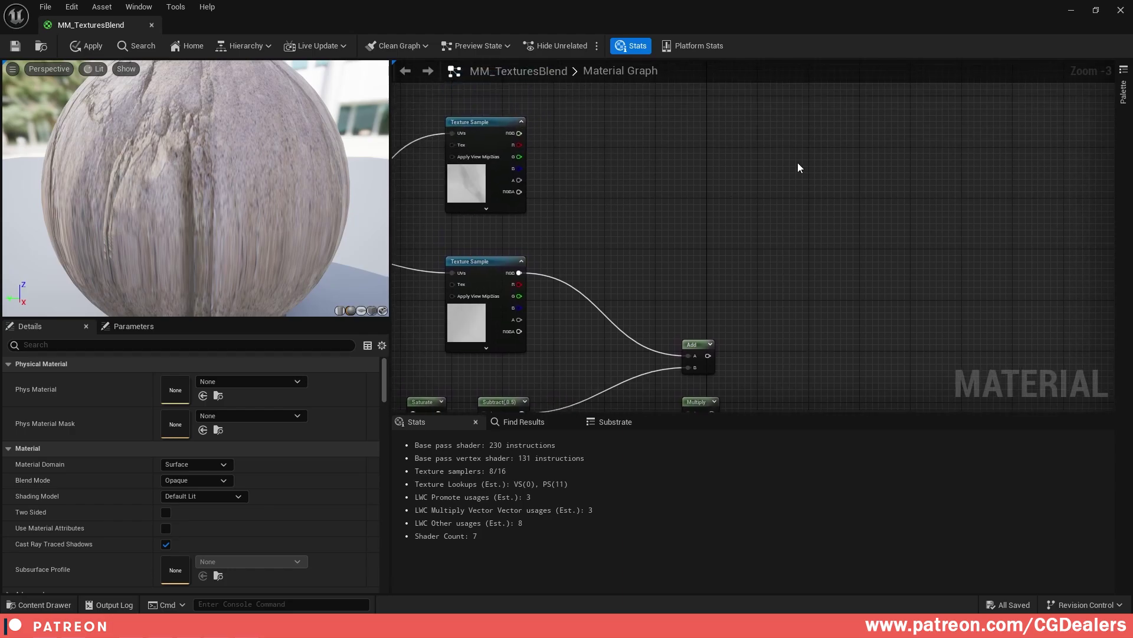
{"action": "left_click", "coordinate": [812, 140]}
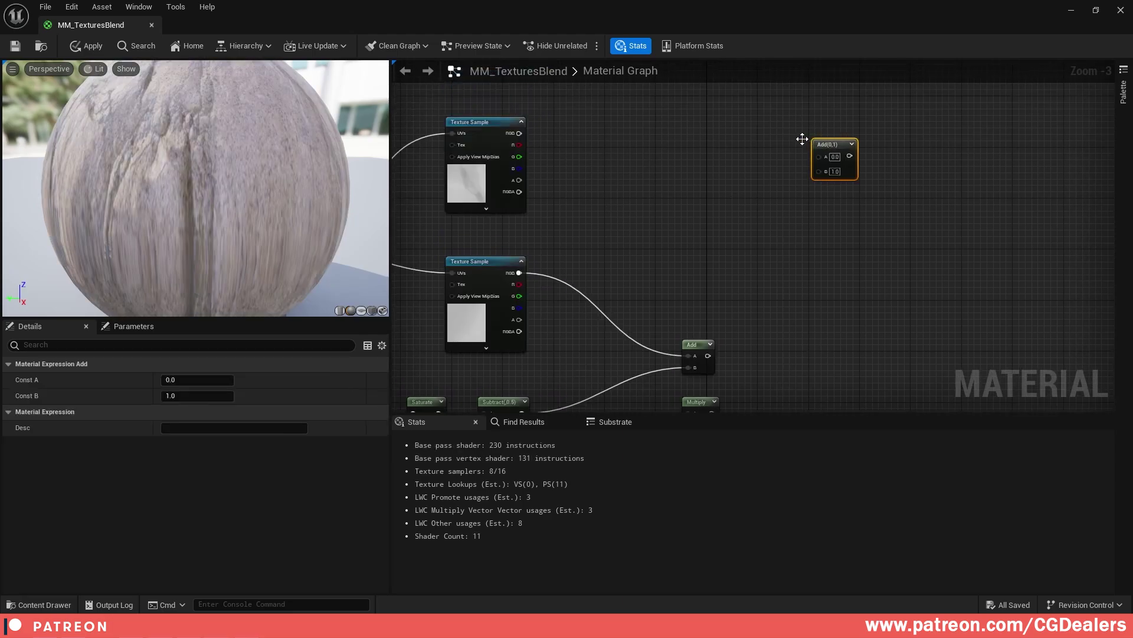
{"action": "left_click_drag", "start_coordinate": [520, 133], "coordinate": [867, 127]}
{"action": "key", "text": "q"}
{"action": "right_click_drag", "start_coordinate": [846, 238], "coordinate": [822, 184]}
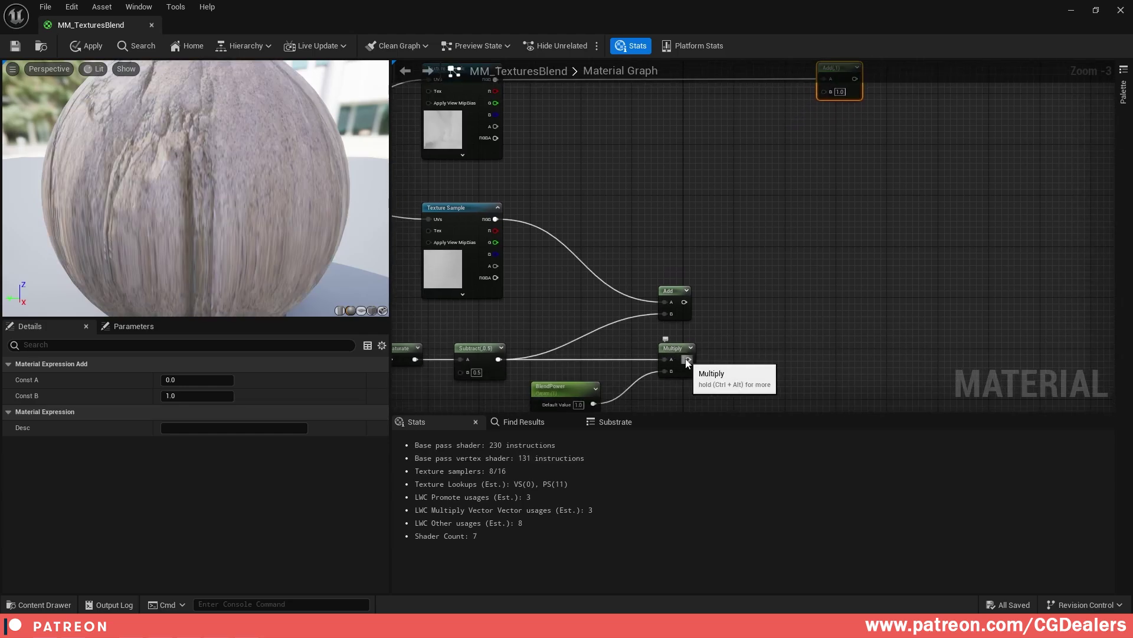
{"action": "left_click_drag", "start_coordinate": [689, 359], "coordinate": [824, 92]}
{"action": "right_click_drag", "start_coordinate": [857, 150], "coordinate": [976, 138]}
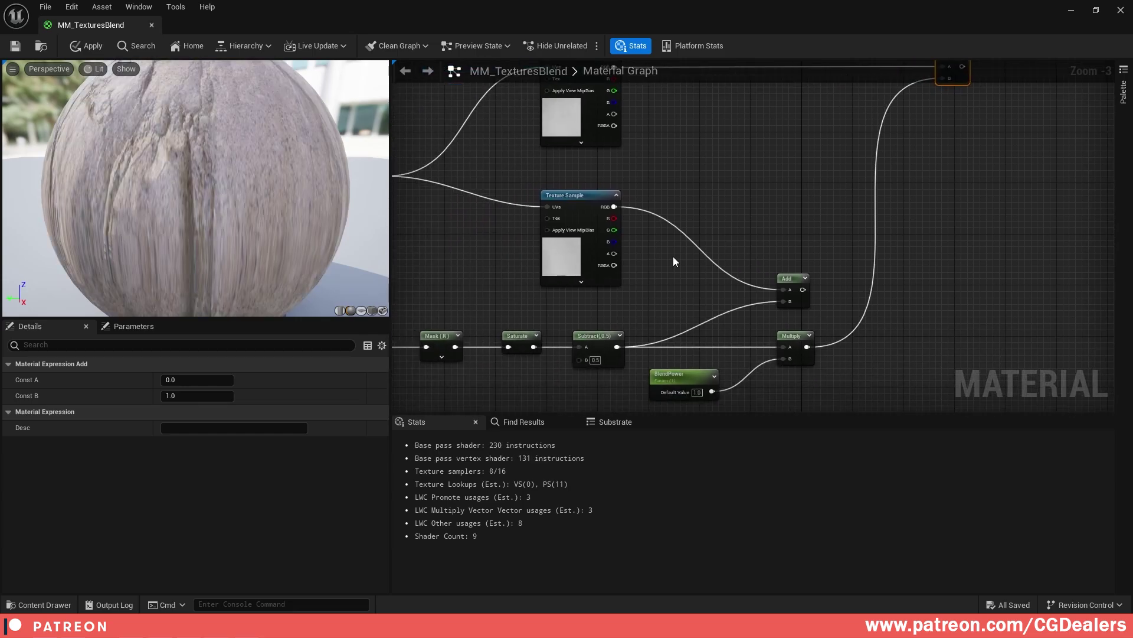
{"action": "right_click_drag", "start_coordinate": [742, 177], "coordinate": [745, 223]}
{"action": "right_click_drag", "start_coordinate": [817, 294], "coordinate": [771, 285]}
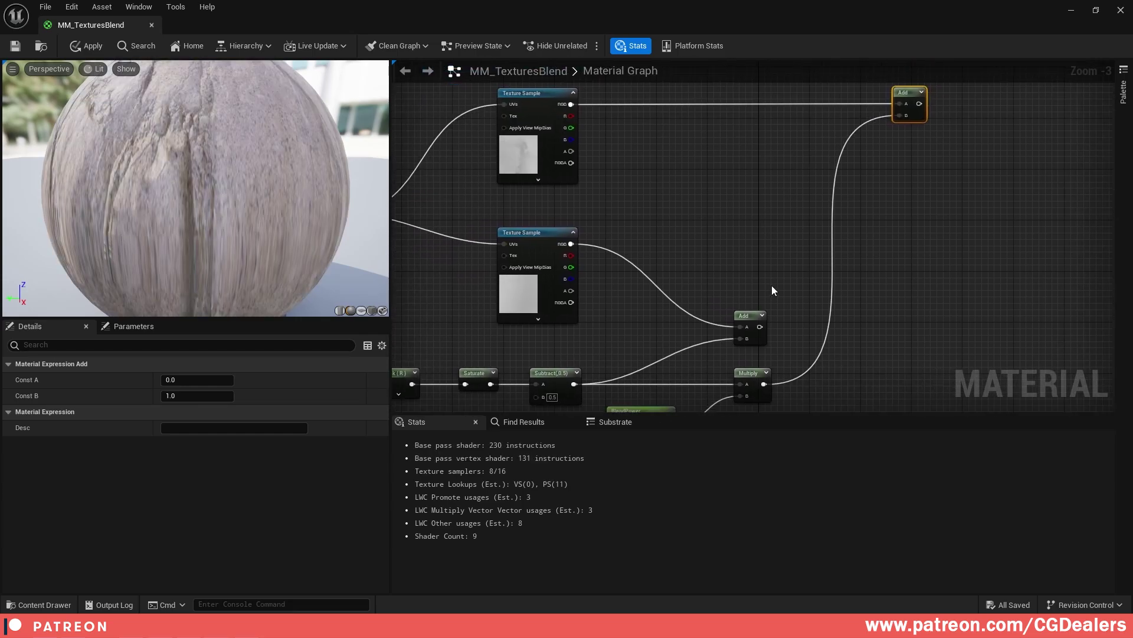
{"action": "right_click_drag", "start_coordinate": [875, 301], "coordinate": [713, 316]}
{"action": "right_click", "coordinate": [816, 235]}
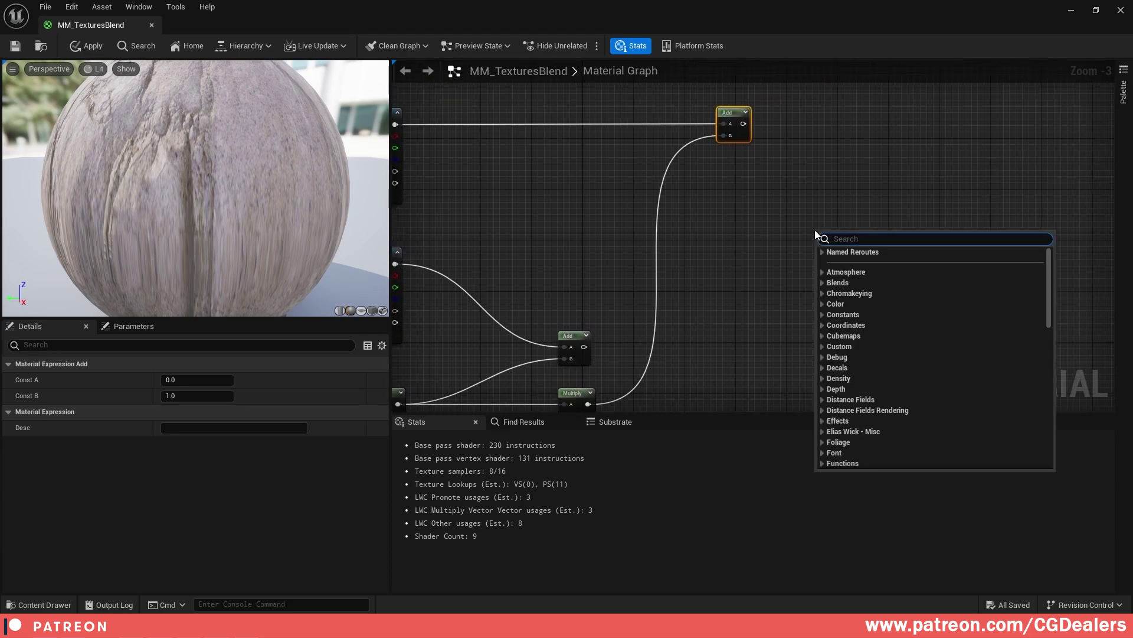
{"action": "type", "text": "add"}
{"action": "key", "text": "Escape"}
- Create a Subtract node with the lower Add routed through a reroute point into A and the upper Add in B
{"action": "left_click", "coordinate": [815, 231]}
{"action": "right_click_drag", "start_coordinate": [816, 232], "coordinate": [853, 201]}
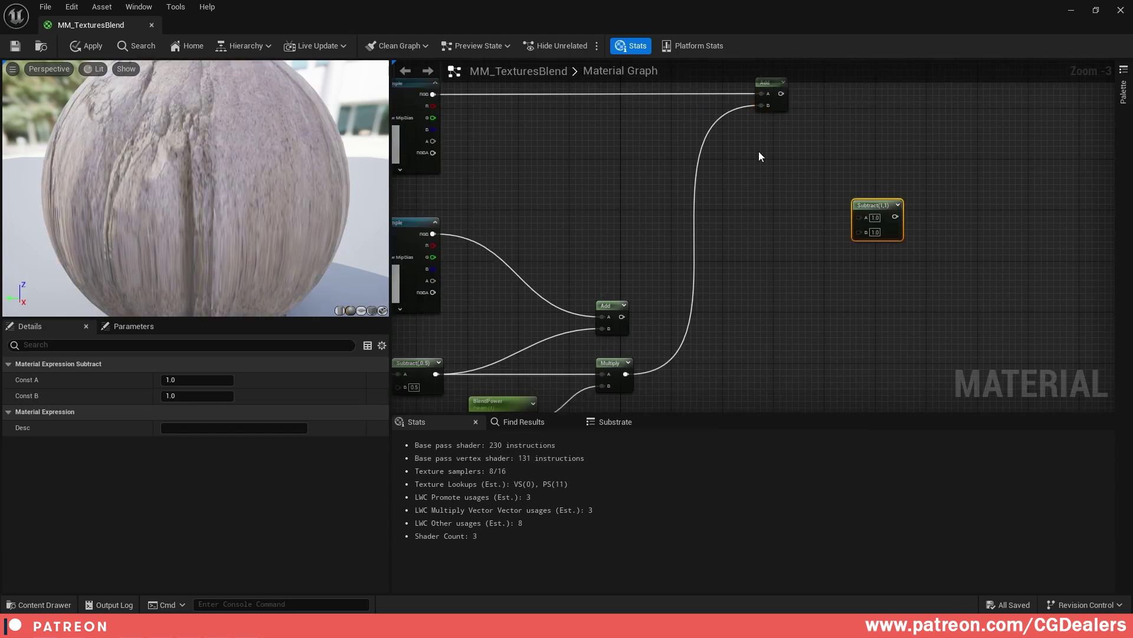
{"action": "left_click_drag", "start_coordinate": [623, 317], "coordinate": [862, 216]}
{"action": "left_click", "coordinate": [793, 238]}
{"action": "left_click_drag", "start_coordinate": [781, 93], "coordinate": [866, 228]}
{"action": "right_click_drag", "start_coordinate": [625, 281], "coordinate": [746, 292]}
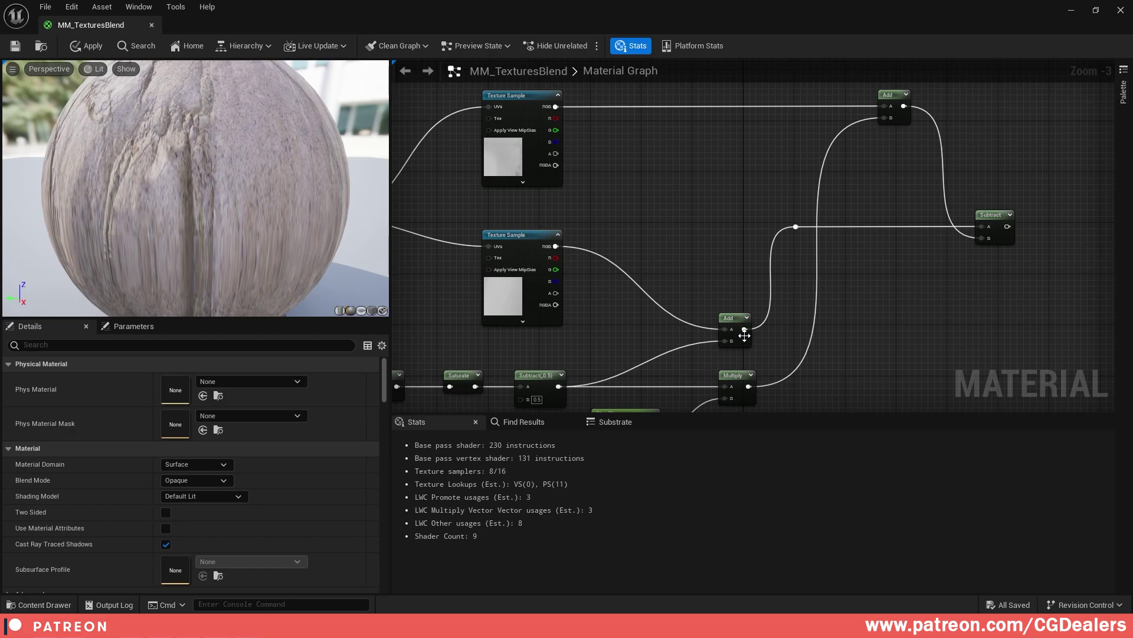
{"action": "right_click_drag", "start_coordinate": [804, 291], "coordinate": [908, 211]}
{"action": "left_click_drag", "start_coordinate": [778, 361], "coordinate": [871, 306]}
{"action": "right_click_drag", "start_coordinate": [974, 253], "coordinate": [837, 317]}
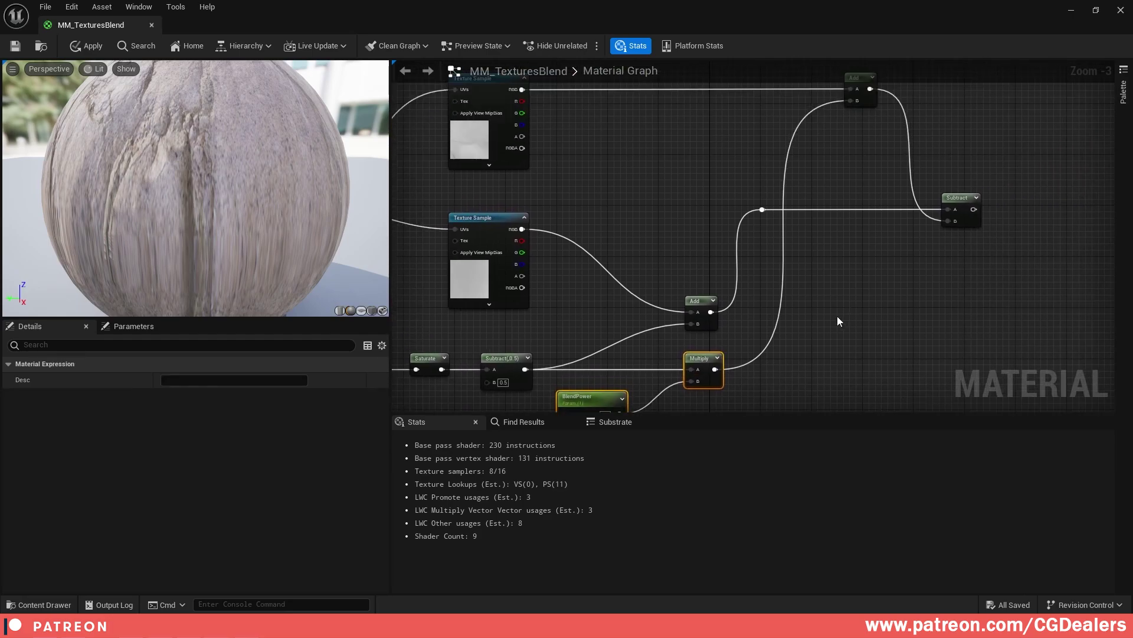
- Create a Divide node beside the final Subtract node and connect the Subtract output to its A input
{"action": "right_click_drag", "start_coordinate": [858, 151], "coordinate": [699, 145]}
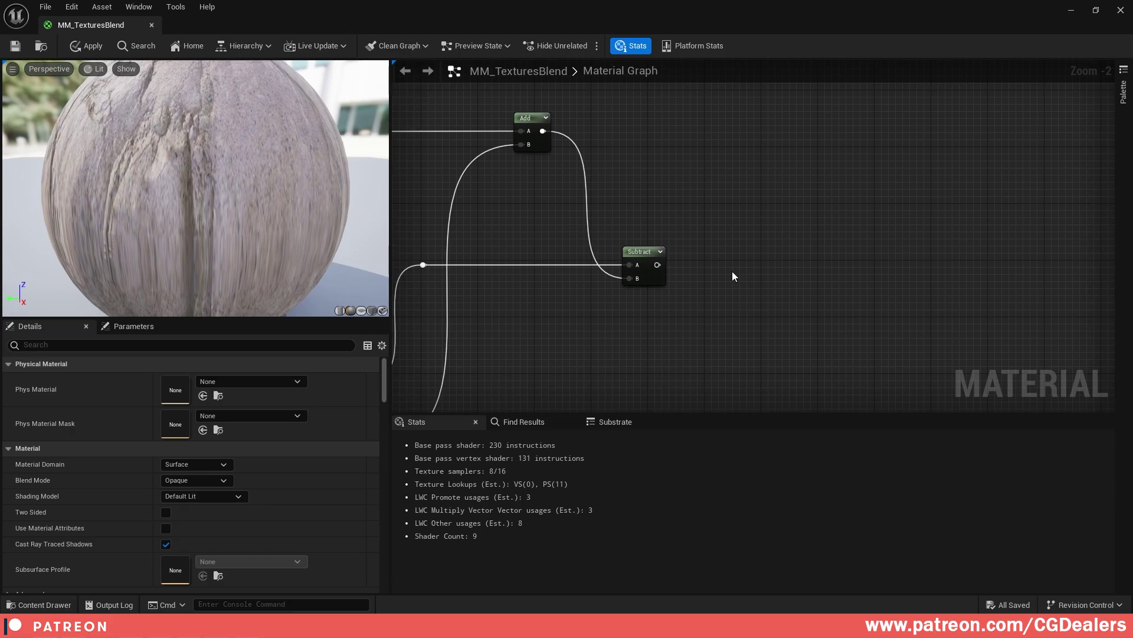
{"action": "right_click", "coordinate": [735, 269]}
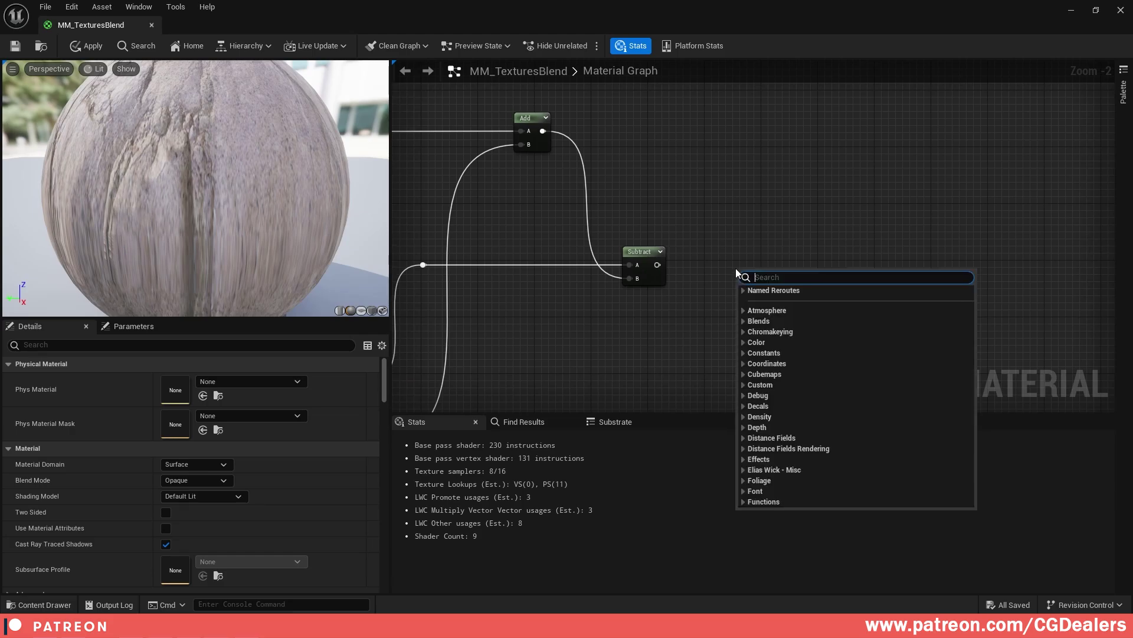
{"action": "type", "text": "dividwe"}
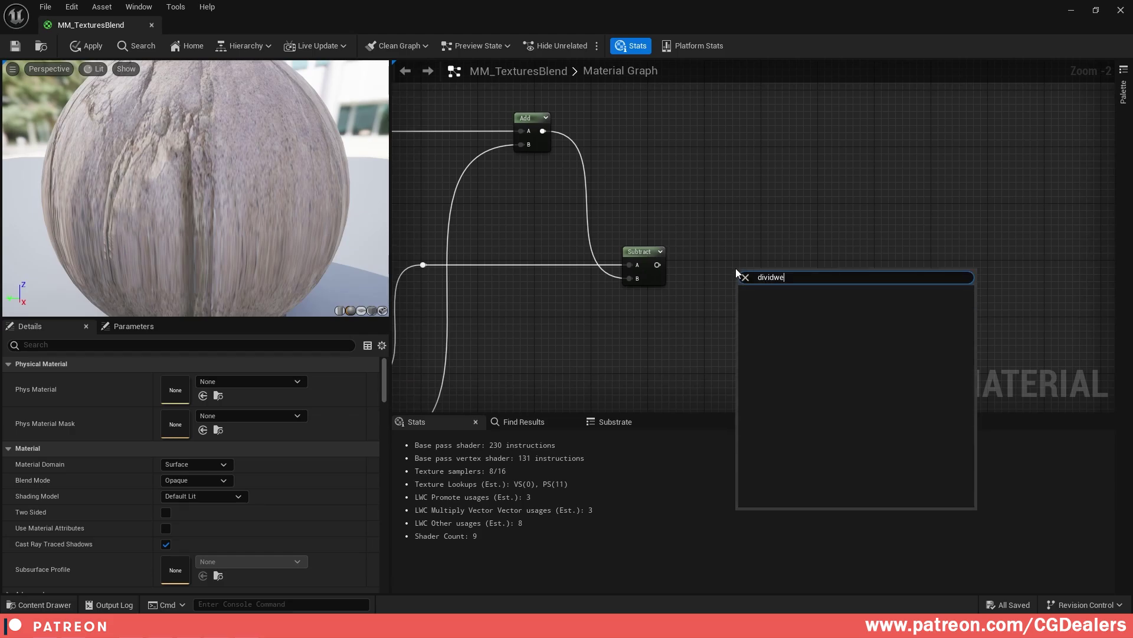
{"action": "key", "text": "BackSpace"}
{"action": "key", "text": "Return"}
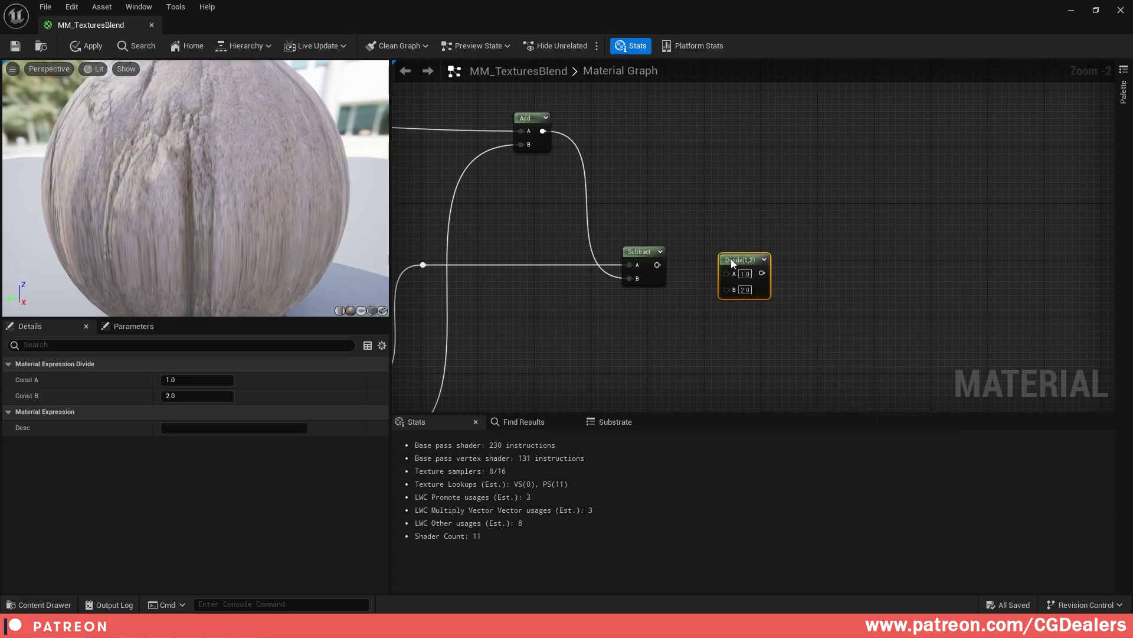
{"action": "left_click_drag", "start_coordinate": [658, 264], "coordinate": [729, 273]}
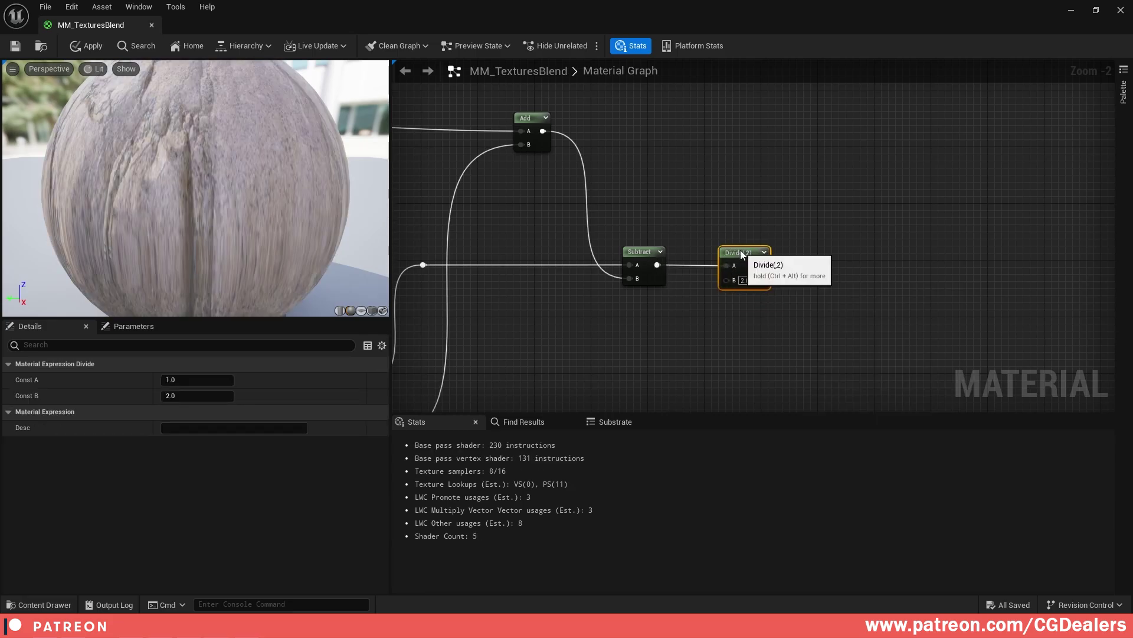
- Paste a copy of the BlendPower parameter below the final Subtract node and rename it Smoothness
{"action": "mouse_move", "coordinate": [611, 326]}
{"action": "right_mouse_down"}
{"action": "mouse_move", "coordinate": [643, 312]}
{"action": "mouse_move", "coordinate": [603, 310]}
{"action": "right_mouse_up"}
{"action": "left_click", "coordinate": [558, 318]}
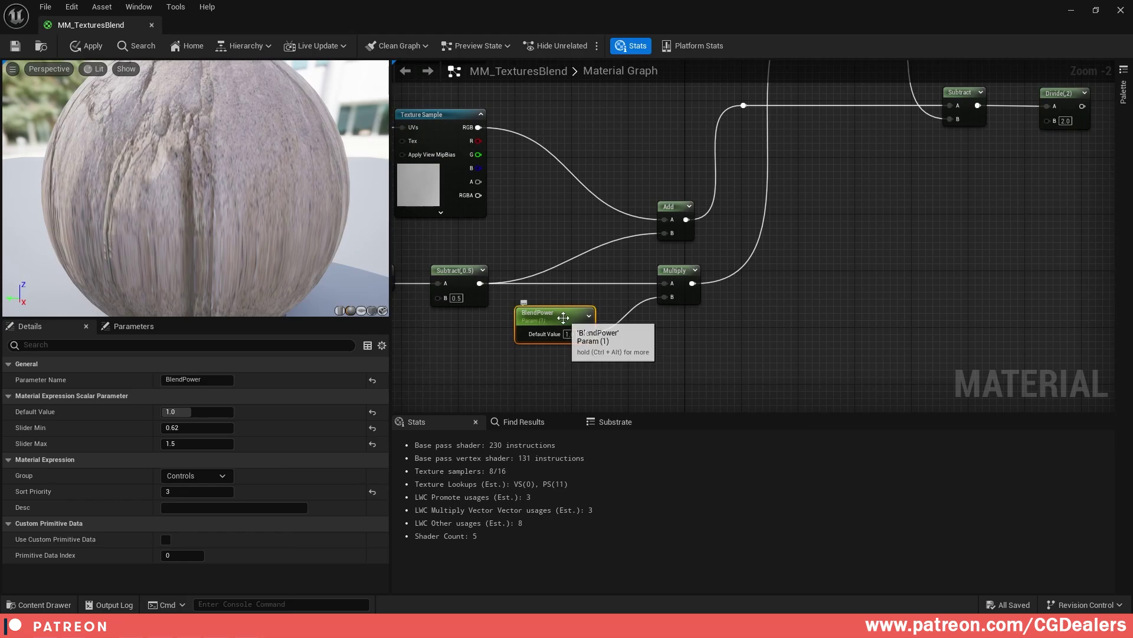
{"action": "key", "text": "ctrl+c"}
{"action": "left_click", "coordinate": [969, 179]}
{"action": "key", "text": "ctrl+v"}
{"action": "right_click_drag", "start_coordinate": [1031, 162], "coordinate": [895, 204]}
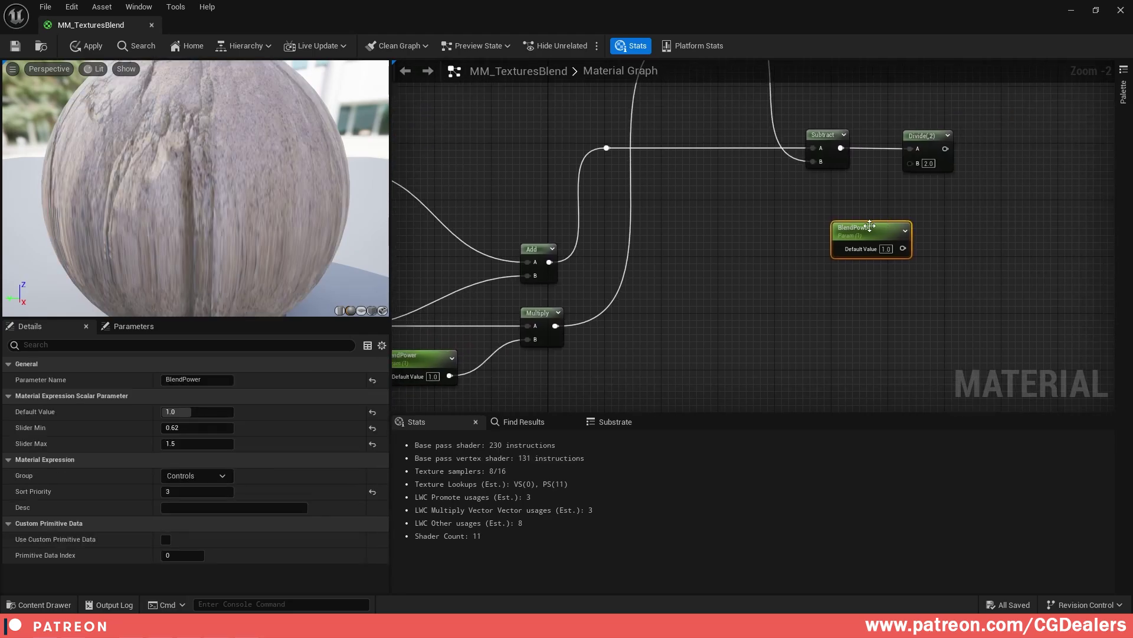
{"action": "left_click", "coordinate": [226, 378]}
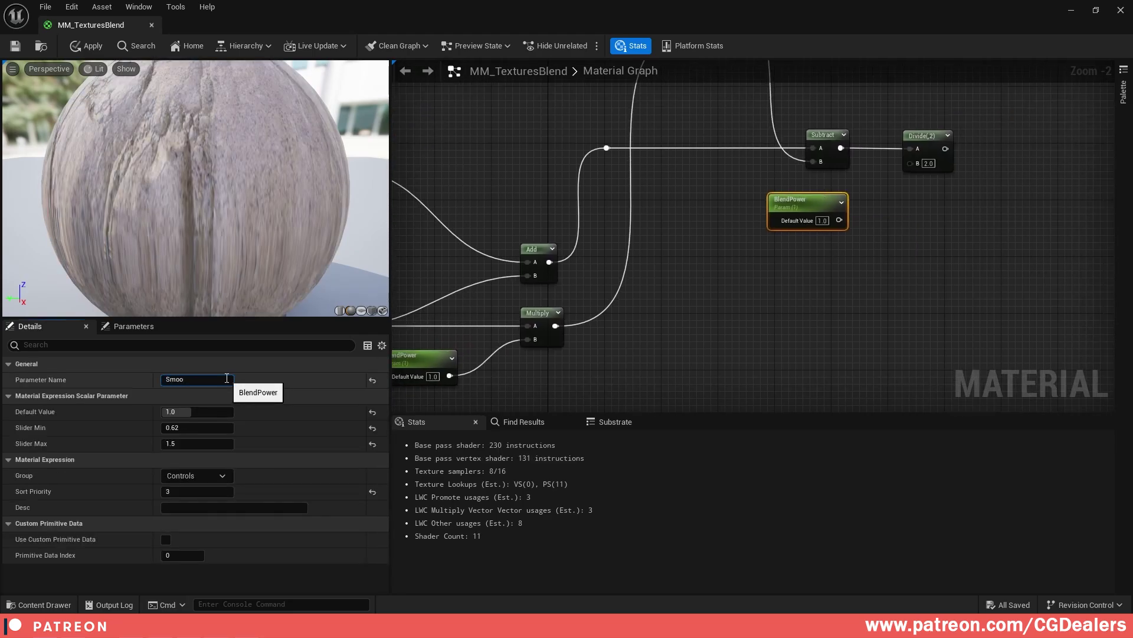
{"action": "type", "text": "Smoothness"}
{"action": "key", "text": "Return"}
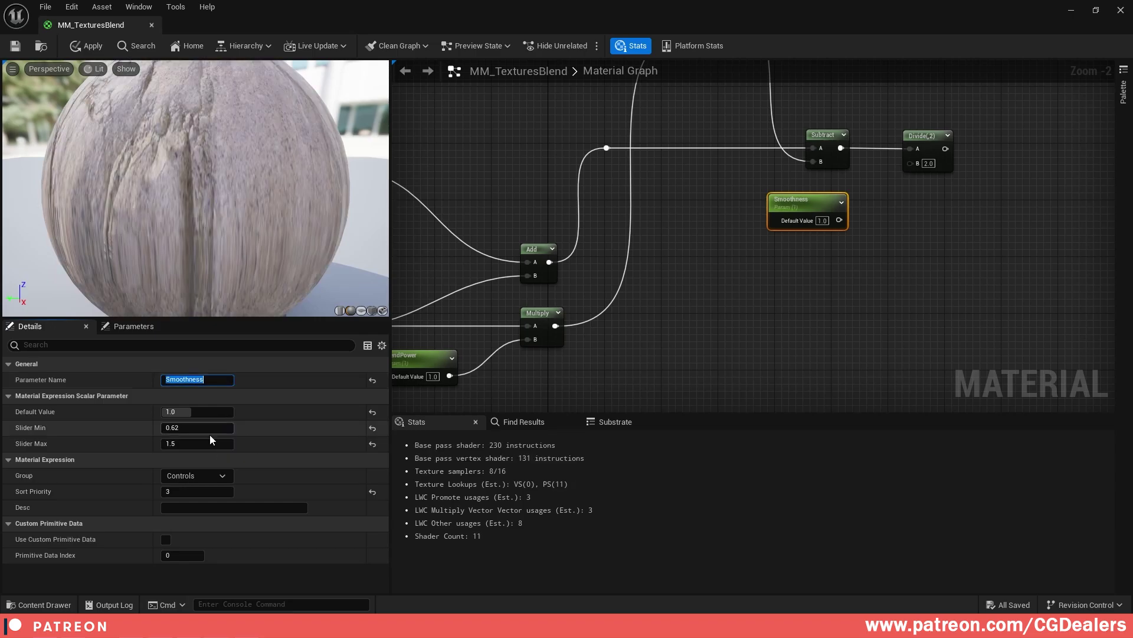
- Set Smoothness to default value 0.2, slider min 0.0, slider max 0.5 and sort priority 1
{"action": "left_click", "coordinate": [217, 412]}
{"action": "type", "text": "0.2"}
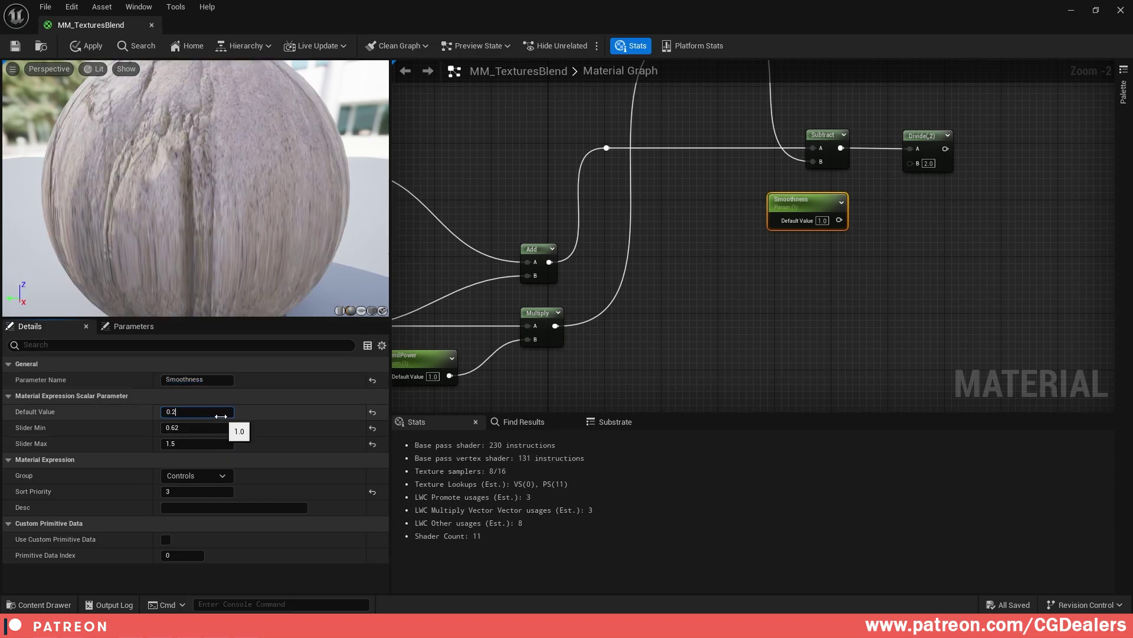
{"action": "key", "text": "Tab"}
{"action": "type", "text": "0"}
{"action": "key", "text": "Tab"}
{"action": "left_click", "coordinate": [193, 492]}
{"action": "key", "text": "BackSpace"}
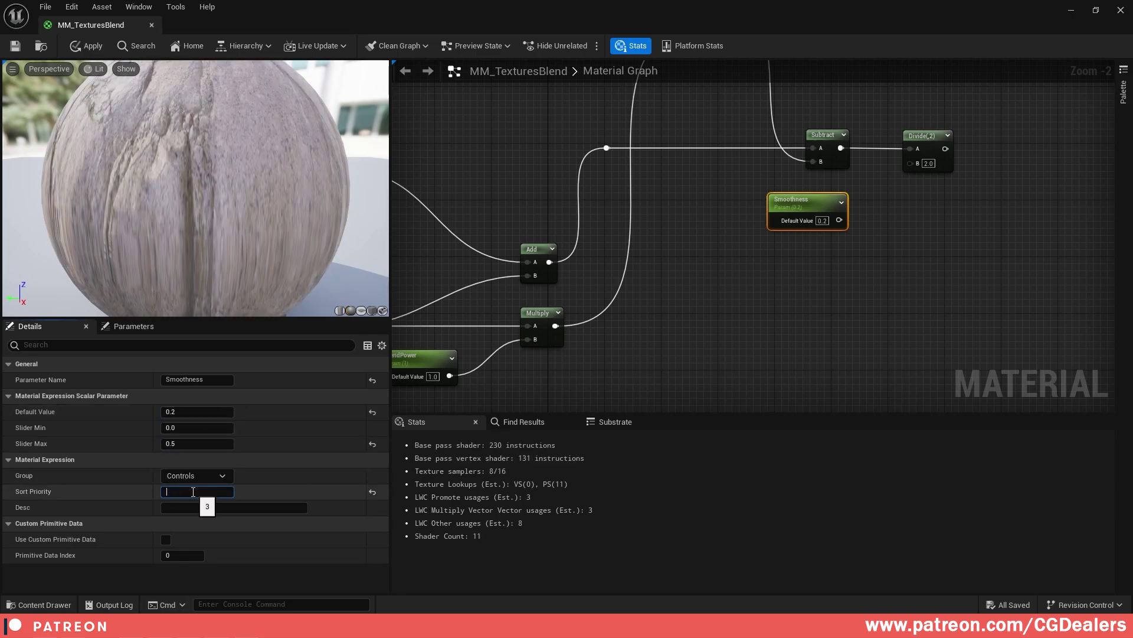
- Connect Smoothness to the Divide node's B input and create an Add node with the Divide output in A
{"action": "right_click_drag", "start_coordinate": [821, 222], "coordinate": [734, 258]}
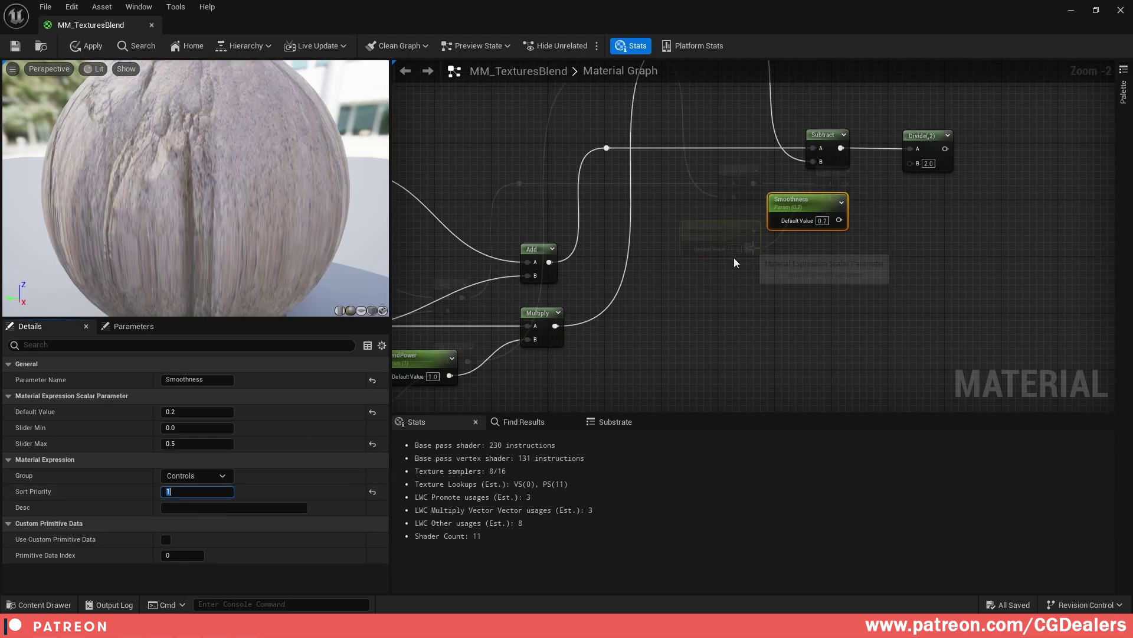
{"action": "left_click_drag", "start_coordinate": [745, 254], "coordinate": [826, 200]}
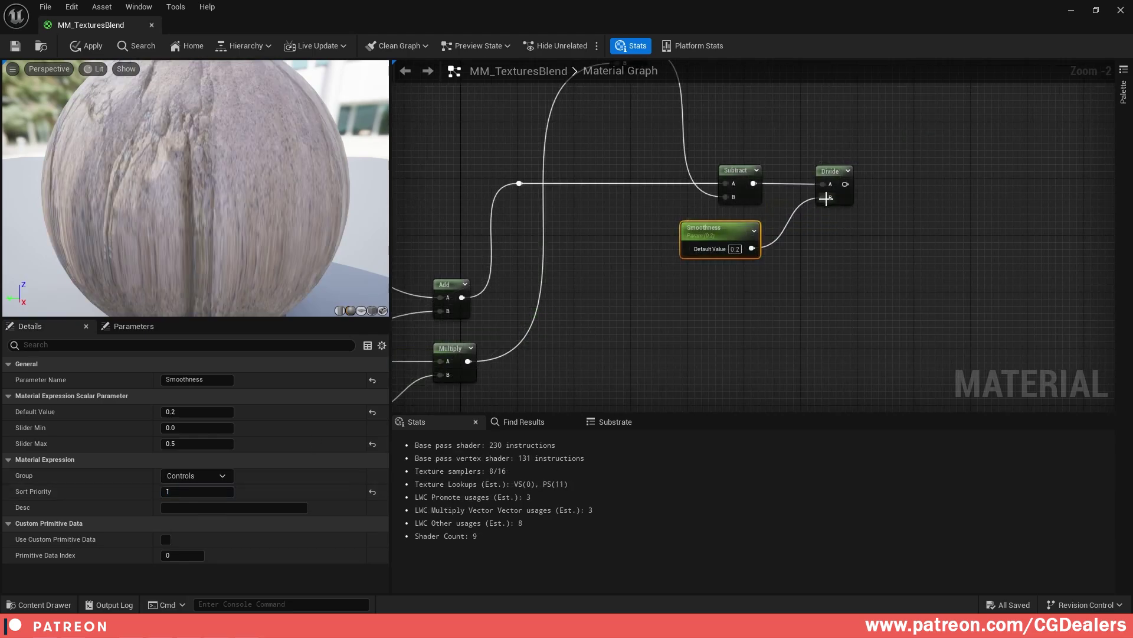
{"action": "right_click_drag", "start_coordinate": [826, 200], "coordinate": [771, 201]}
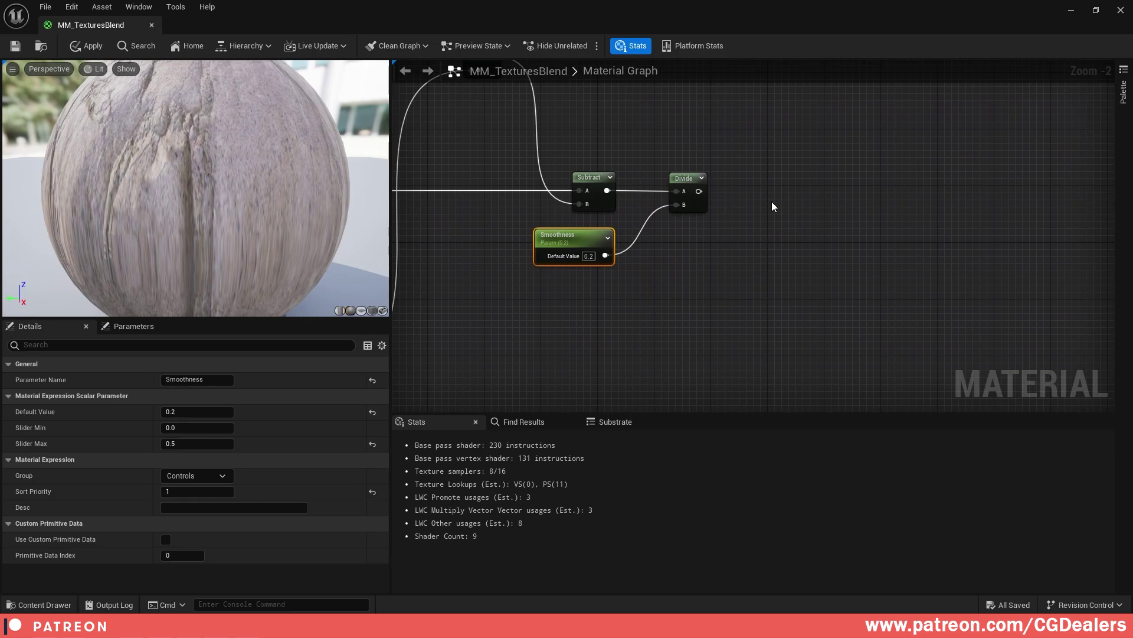
{"action": "right_click_drag", "start_coordinate": [765, 204], "coordinate": [738, 214]}
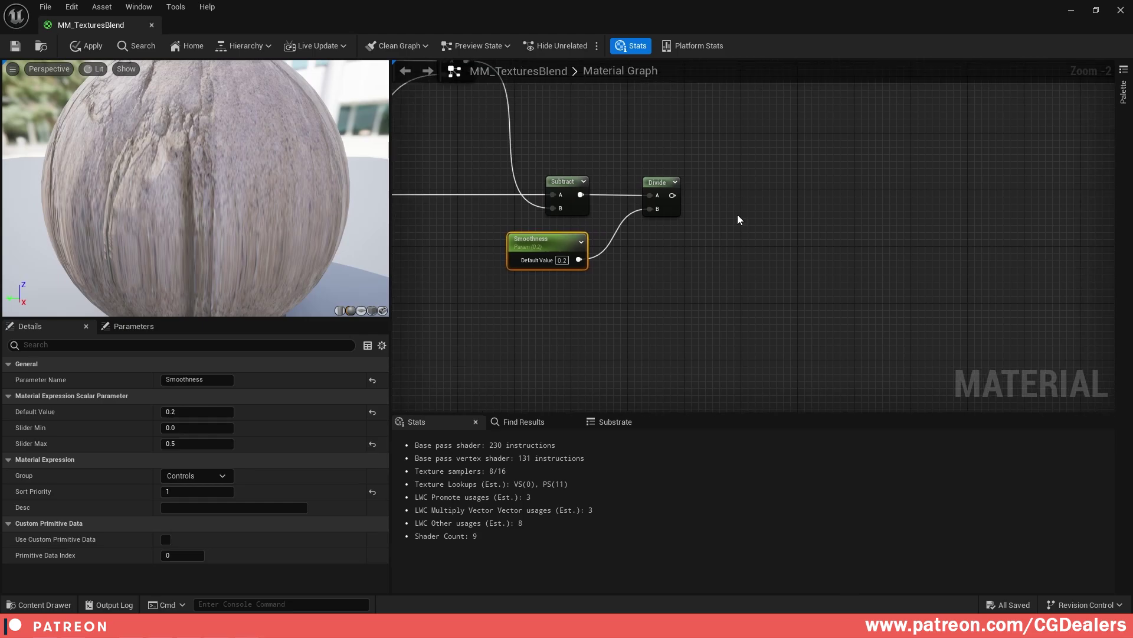
{"action": "right_click", "coordinate": [771, 203]}
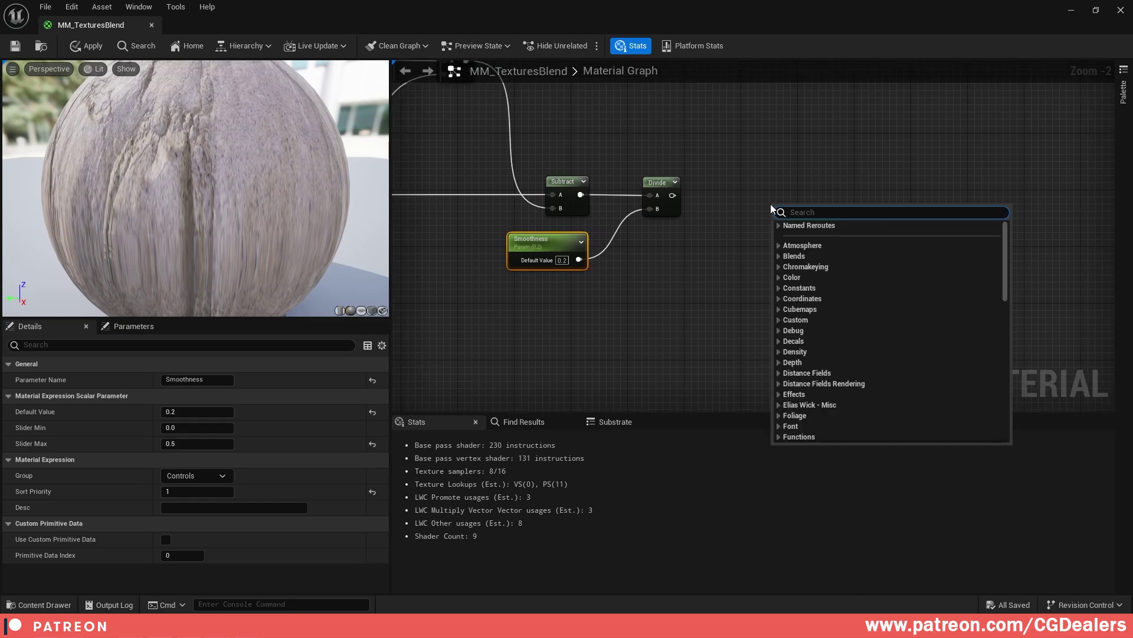
{"action": "type", "text": "add"}
{"action": "key", "text": "Return"}
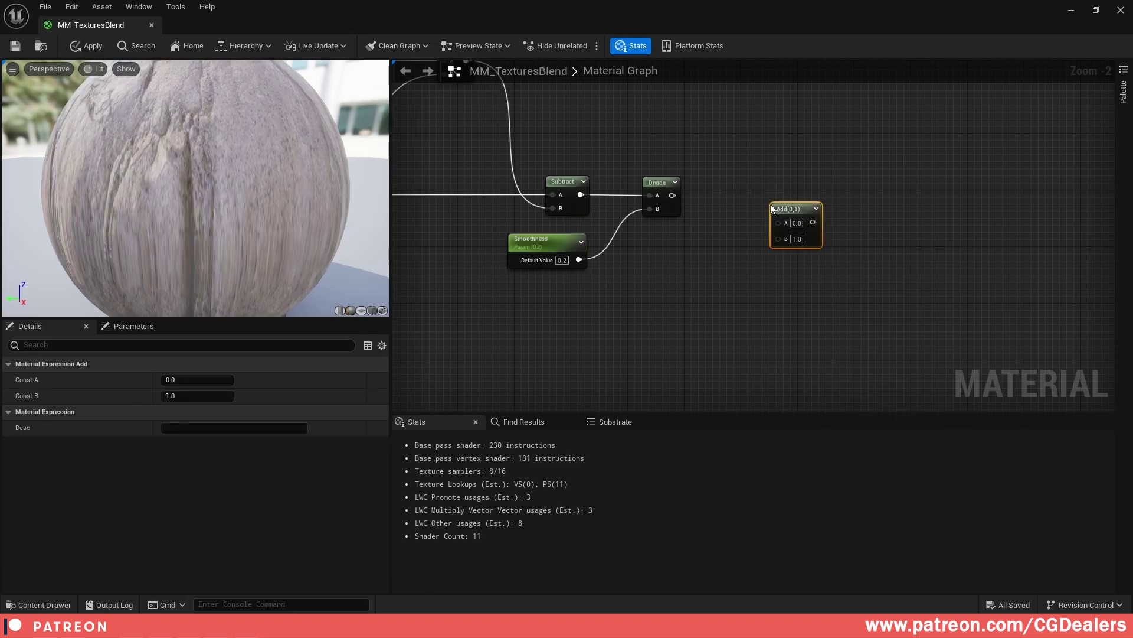
{"action": "left_click_drag", "start_coordinate": [672, 195], "coordinate": [756, 183]}
- Duplicate the Smoothness parameter, place the copy directly below it and rename it AdditinalSmoothness
{"action": "right_click_drag", "start_coordinate": [701, 269], "coordinate": [750, 258]}
{"action": "left_click", "coordinate": [587, 248]}
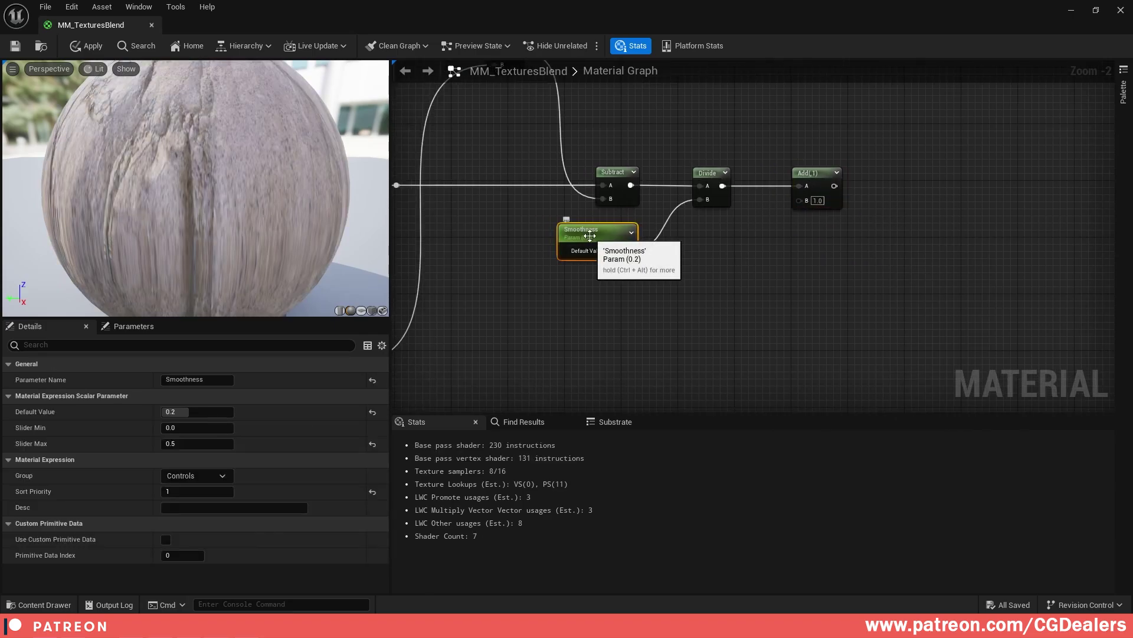
{"action": "key", "text": "ctrl+d"}
{"action": "left_click_drag", "start_coordinate": [679, 285], "coordinate": [593, 286]}
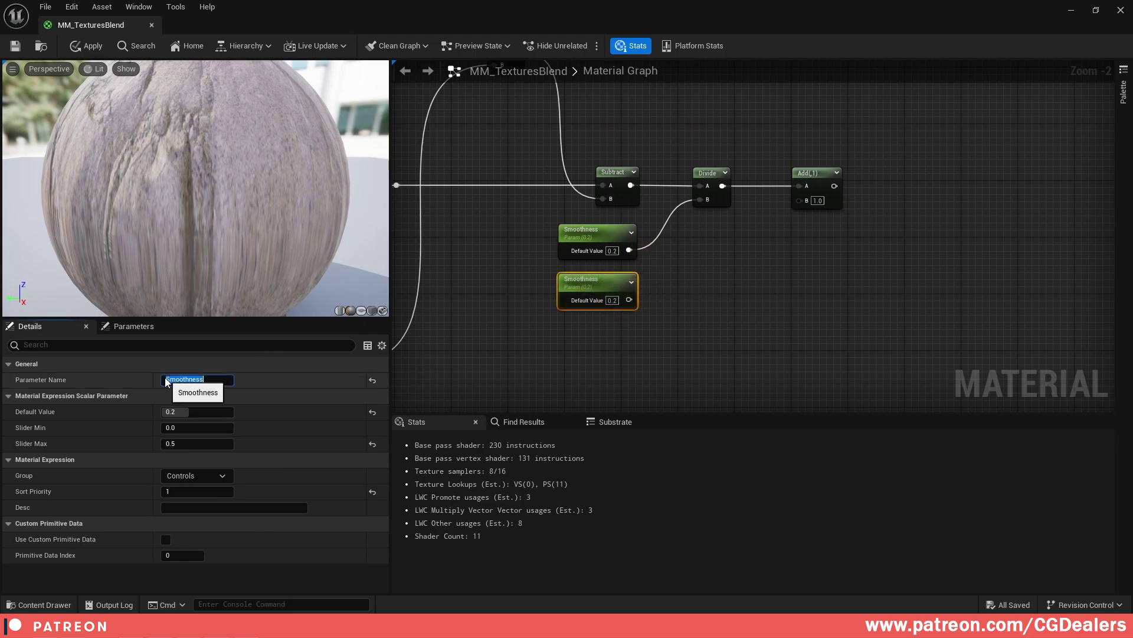
{"action": "type", "text": "Addi"}
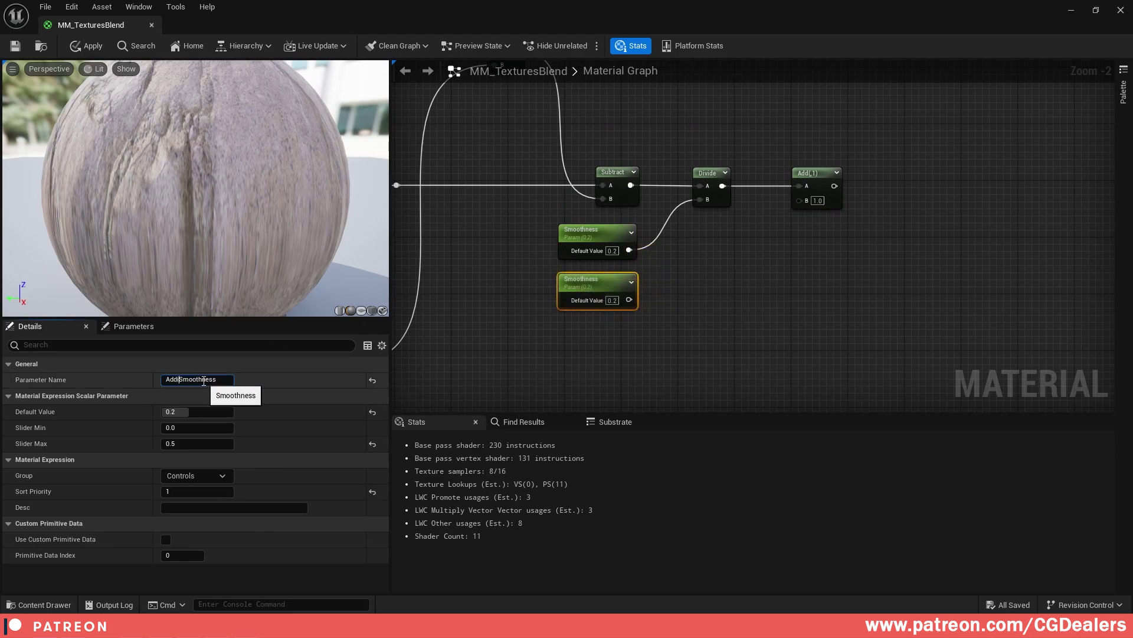
{"action": "type", "text": "tinal"}
{"action": "key", "text": "Return"}
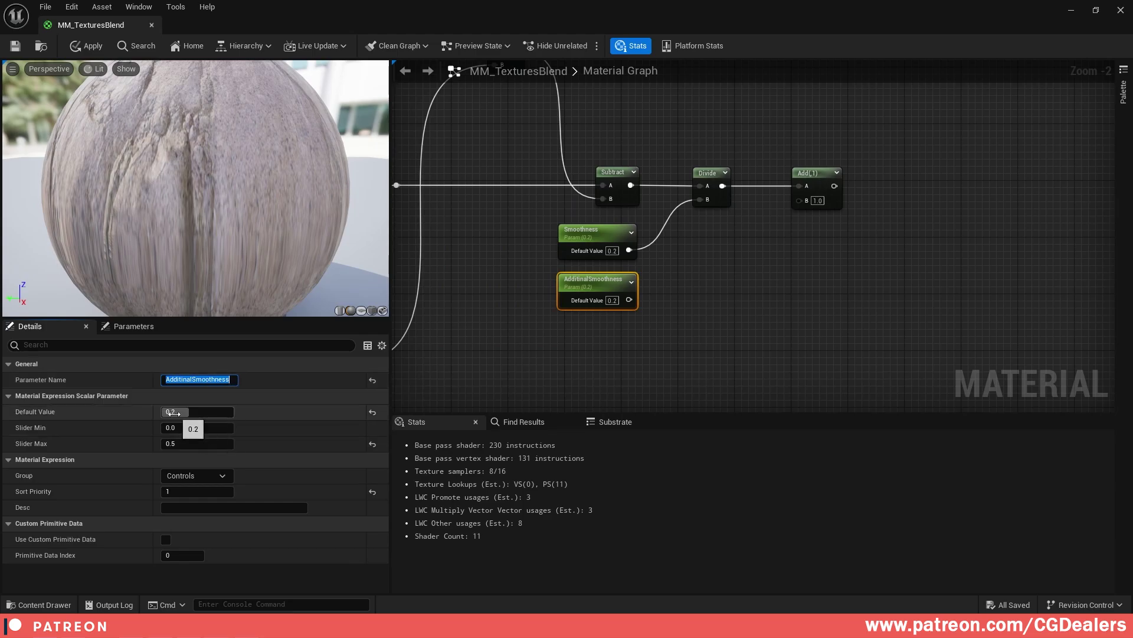
- Set AdditinalSmoothness to slider min -1.5, slider max 2.5 and sort priority 2
{"action": "left_click", "coordinate": [204, 425]}
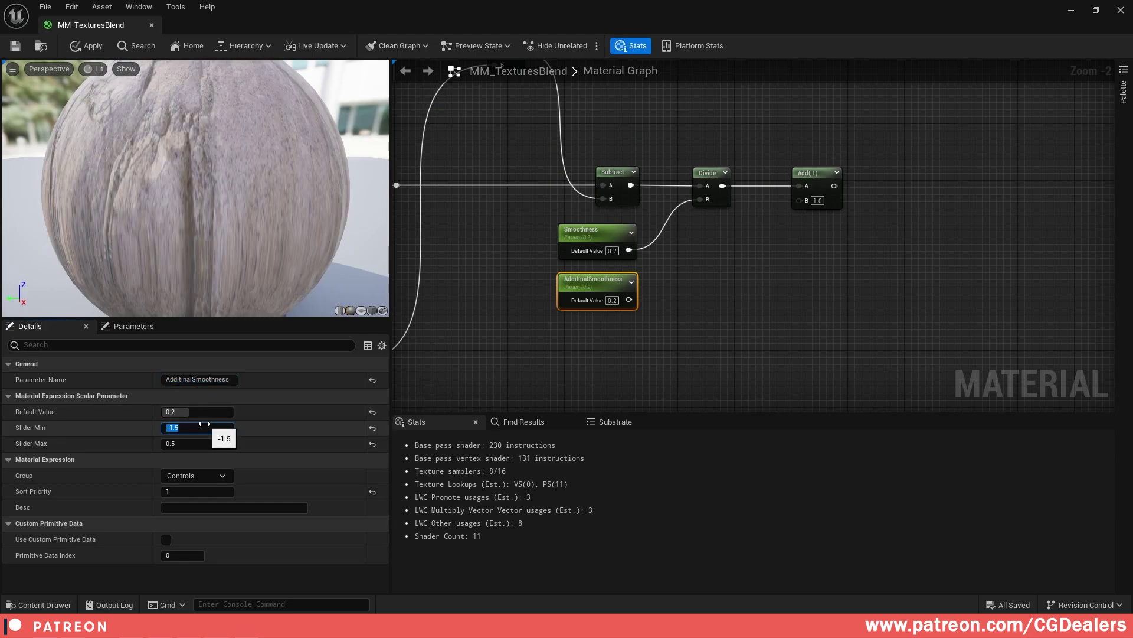
{"action": "left_click", "coordinate": [202, 442]}
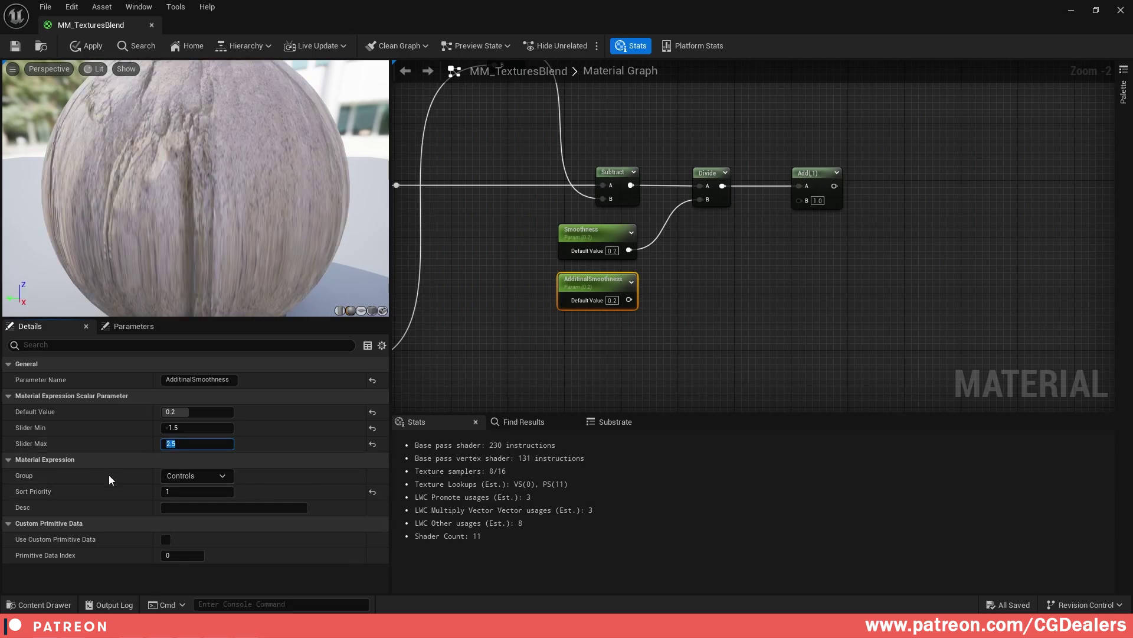
{"action": "left_click", "coordinate": [173, 493]}
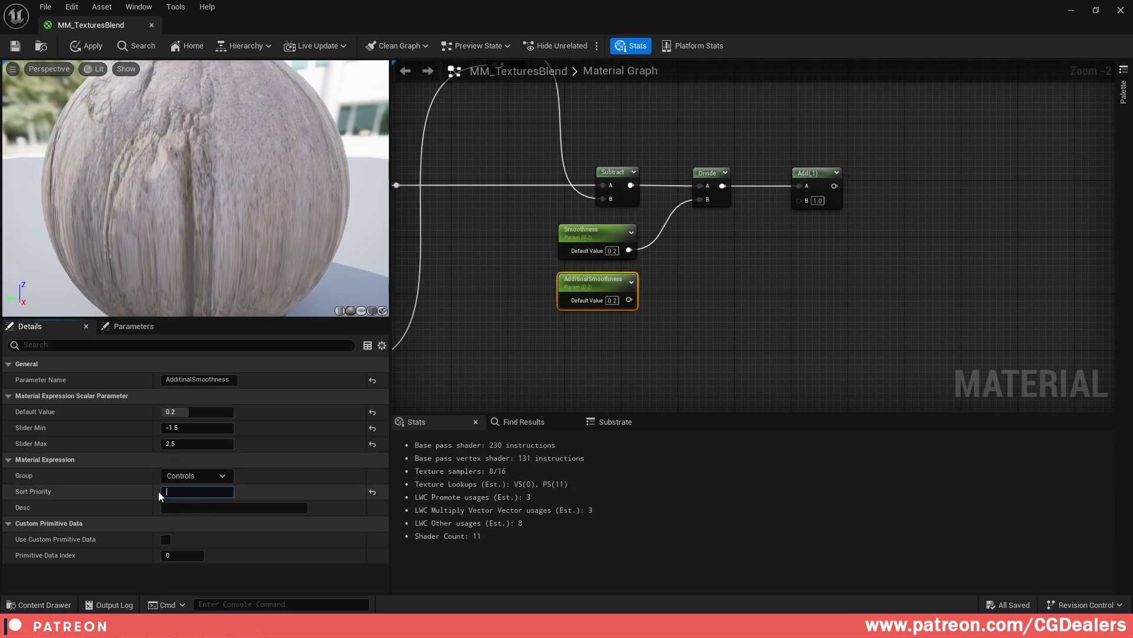
{"action": "type", "text": "2"}
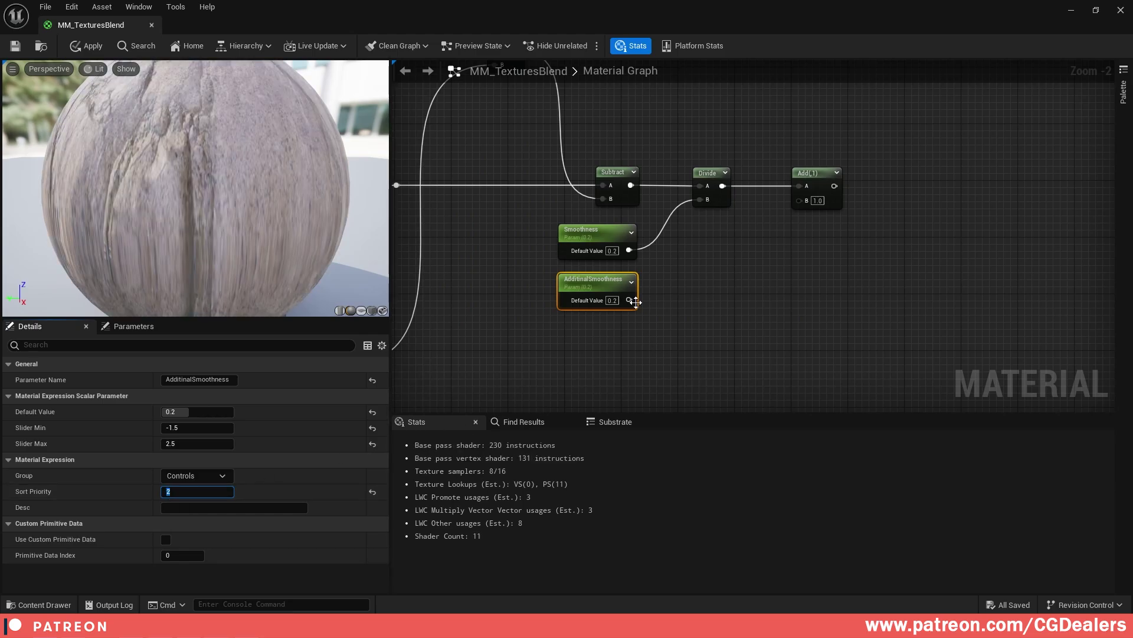
- Connect AdditinalSmoothness to the new Add node's B input and move the parameter slightly lower
{"action": "left_click_drag", "start_coordinate": [625, 302], "coordinate": [806, 201]}
{"action": "left_click_drag", "start_coordinate": [581, 273], "coordinate": [580, 287]}
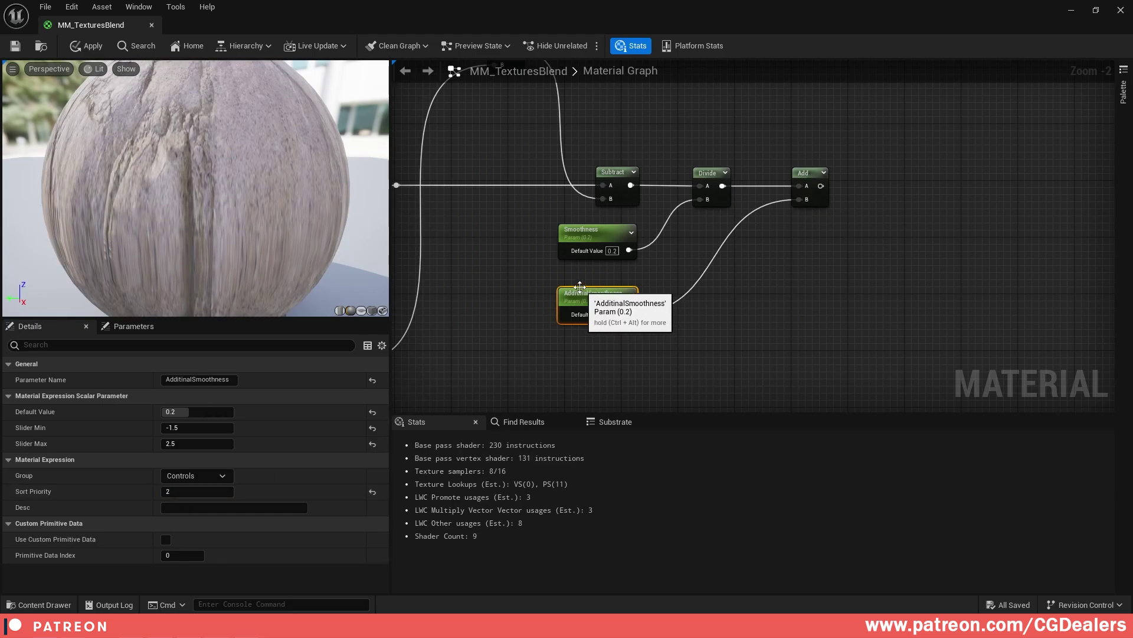
{"action": "scroll", "coordinate": [584, 286], "scroll_direction": "up", "scroll_amount": 2}
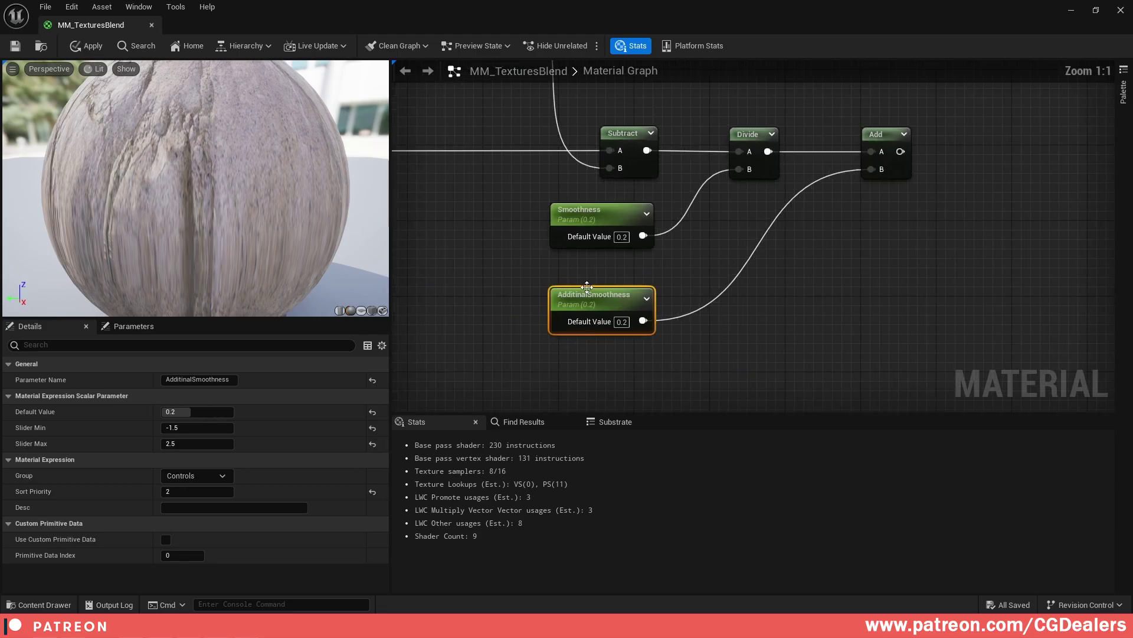
- Add the comment "Works only when you have smoothness above 0.1" to the AdditinalSmoothness node
{"action": "left_click", "coordinate": [561, 285]}
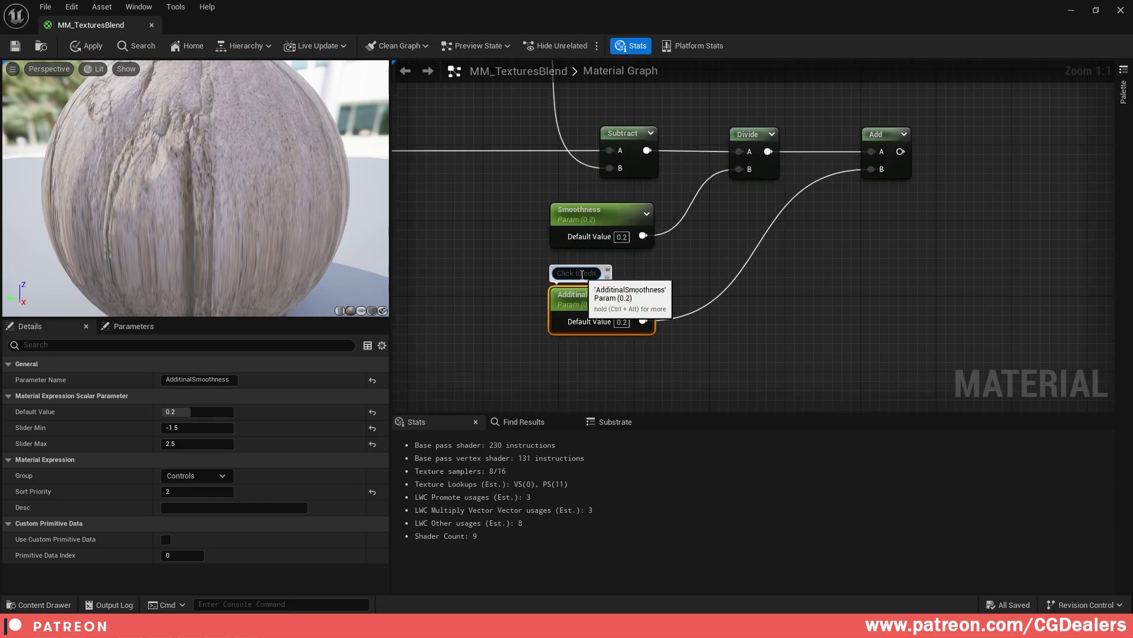
{"action": "type", "text": "Works Only when you have smoothne"}
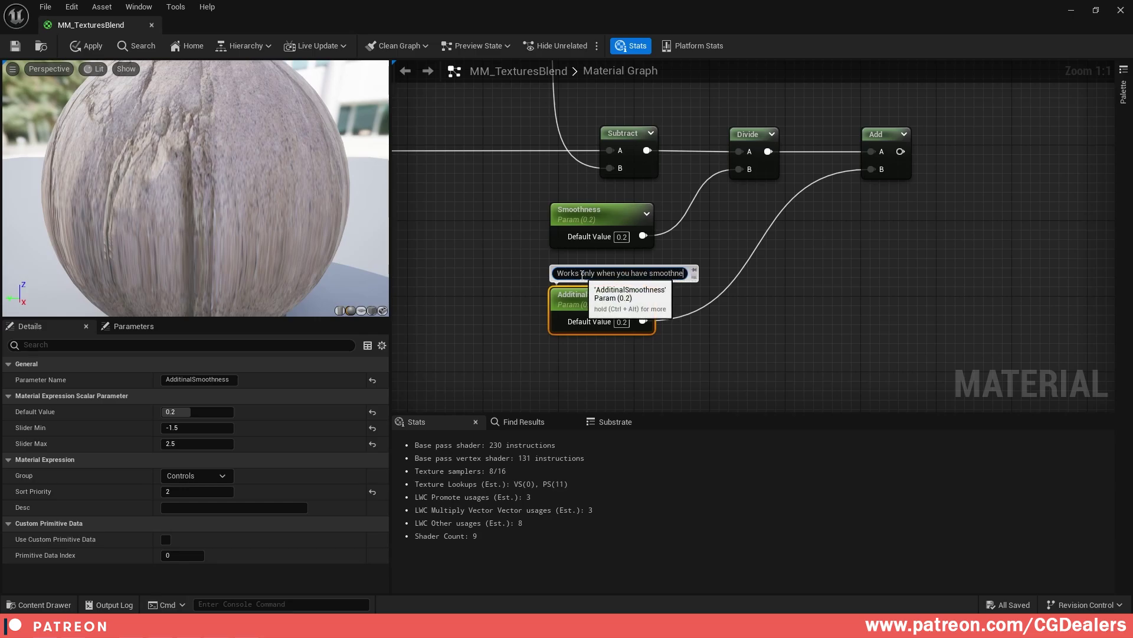
{"action": "type", "text": "ss above 0.1"}
{"action": "key", "text": "Return"}
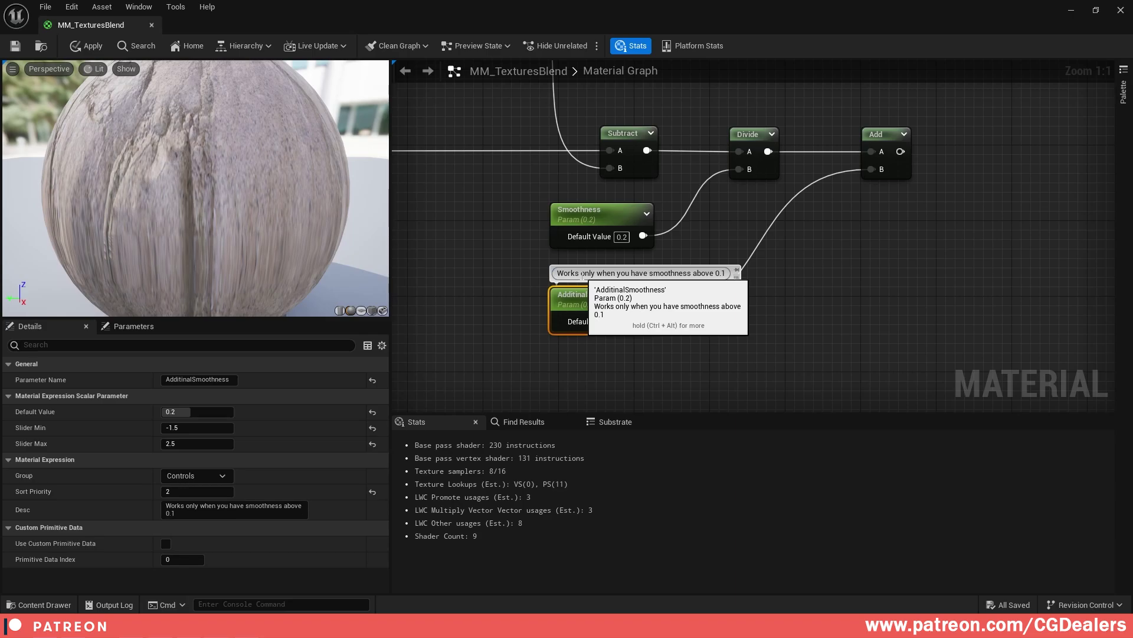
{"action": "left_click", "coordinate": [593, 258]}
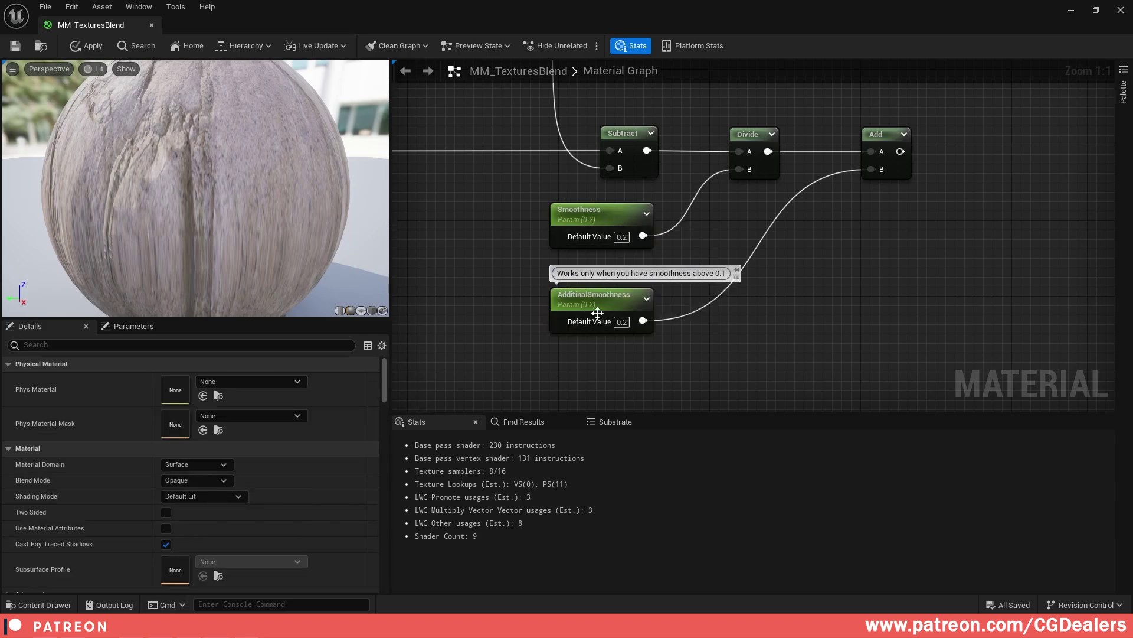
{"action": "mouse_move", "coordinate": [604, 300]}
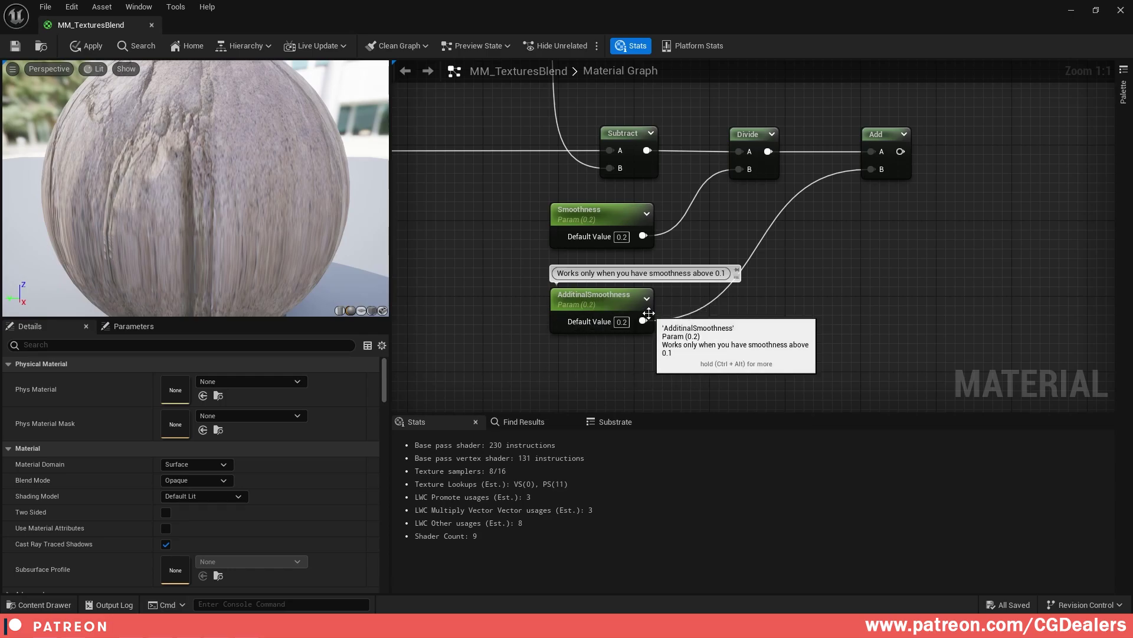
- Add a Saturate node after the Add node, feed it the Add output and line it up with the chain
{"action": "right_click_drag", "start_coordinate": [988, 151], "coordinate": [774, 229]}
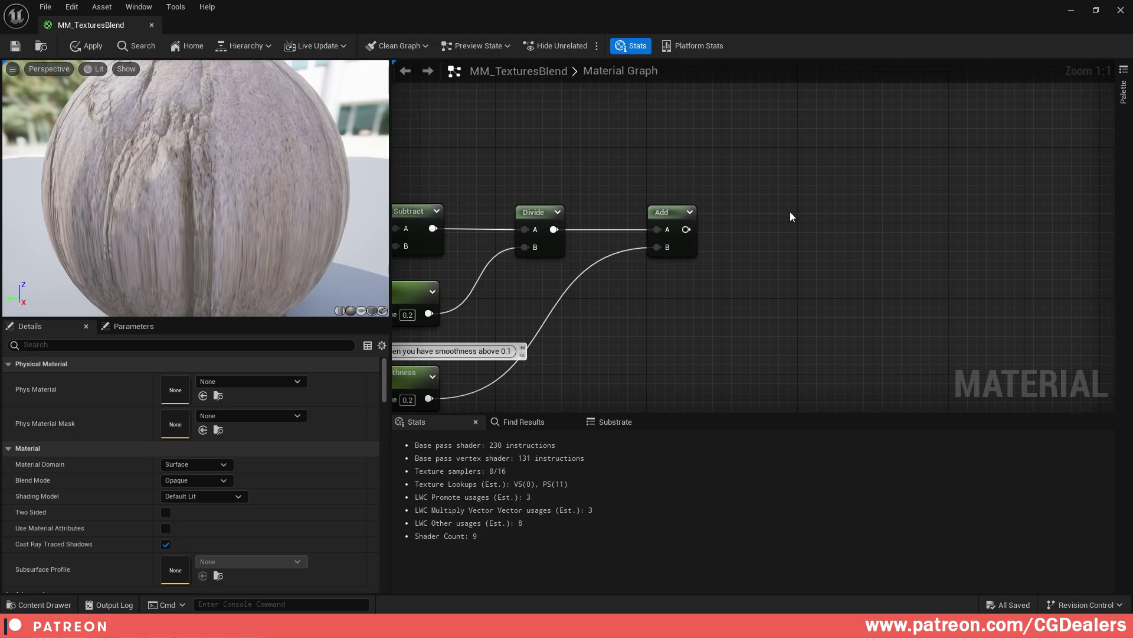
{"action": "right_click", "coordinate": [775, 228]}
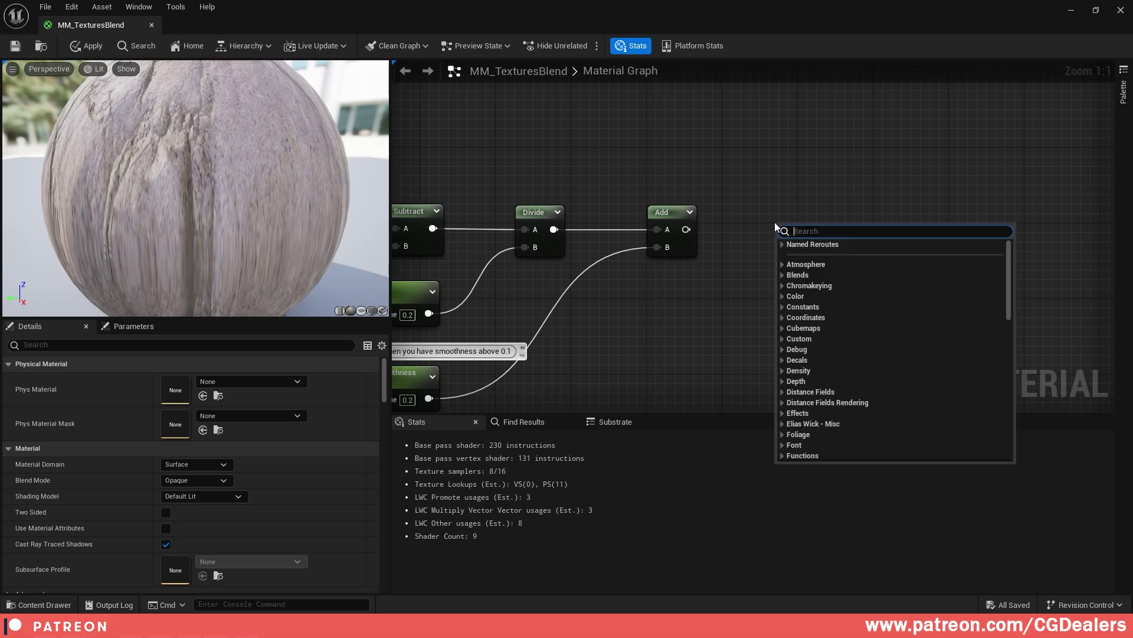
{"action": "type", "text": "satura"}
{"action": "key", "text": "Return"}
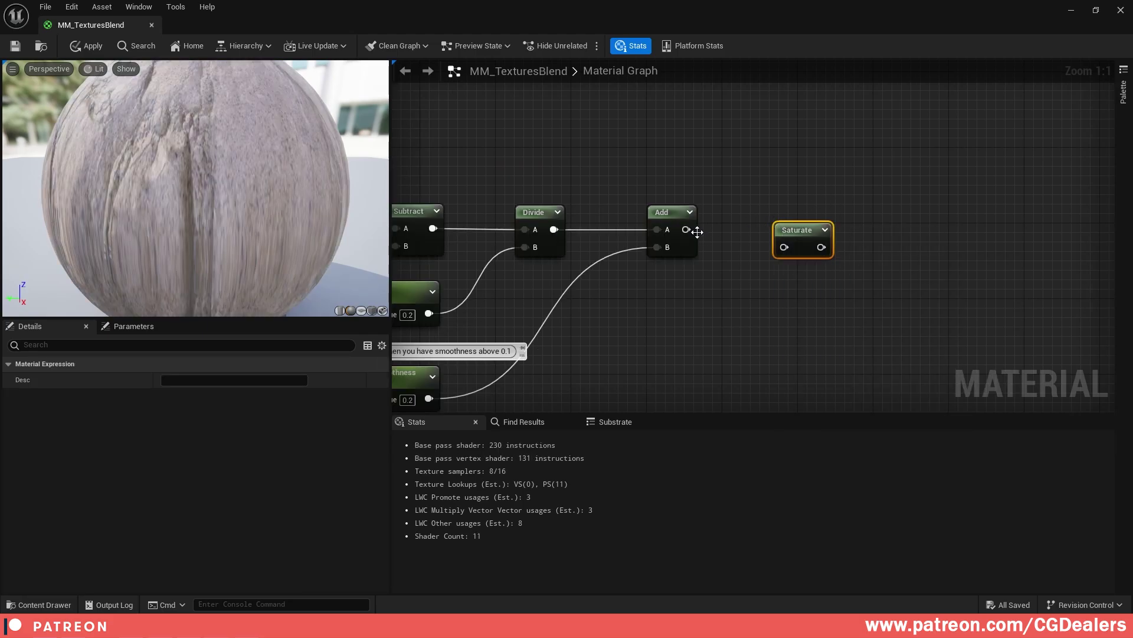
{"action": "left_click_drag", "start_coordinate": [686, 230], "coordinate": [767, 217]}
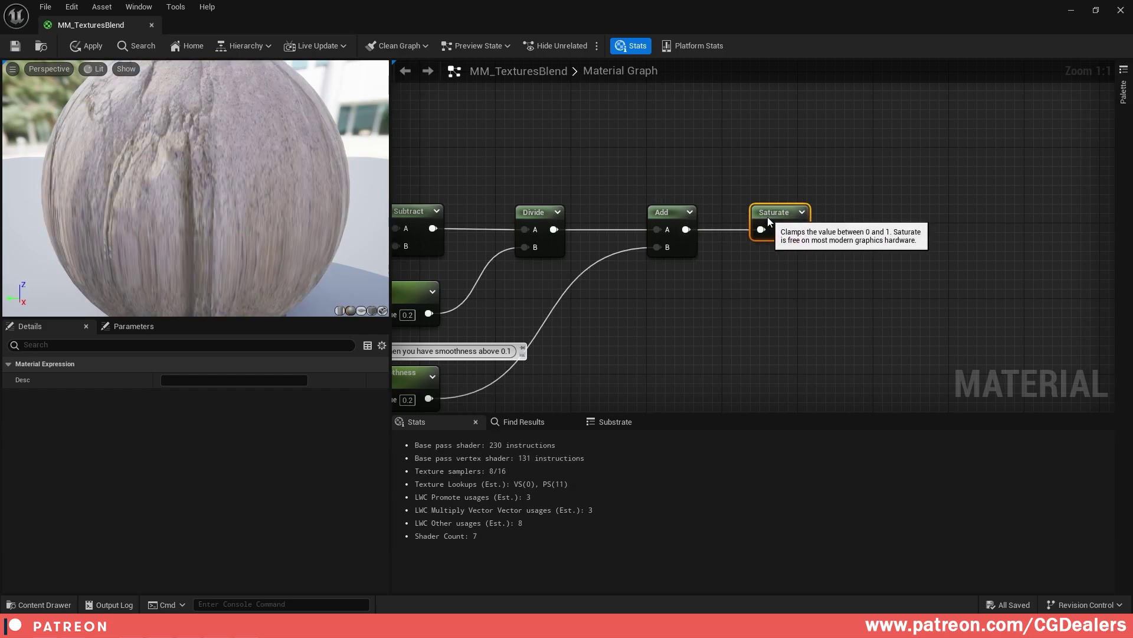
- Feed the Saturate output into a new named reroute declaration called HeightMap_Rerout, placed beside the Saturate node
{"action": "right_click_drag", "start_coordinate": [899, 233], "coordinate": [760, 239]}
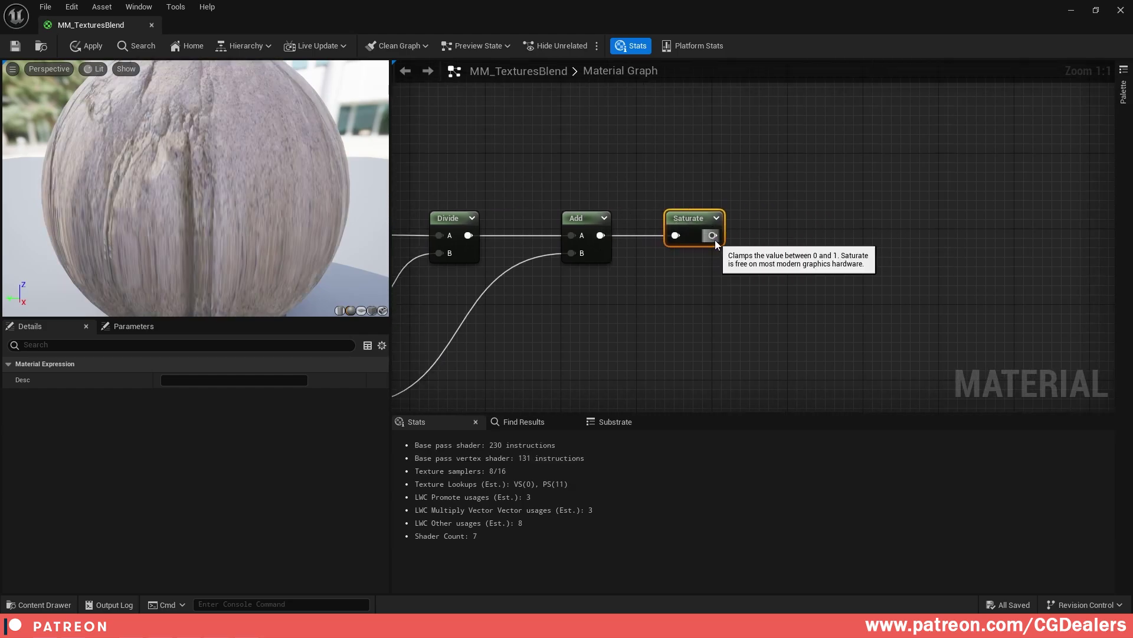
{"action": "left_click_drag", "start_coordinate": [713, 235], "coordinate": [785, 234]}
{"action": "type", "text": "rerout"}
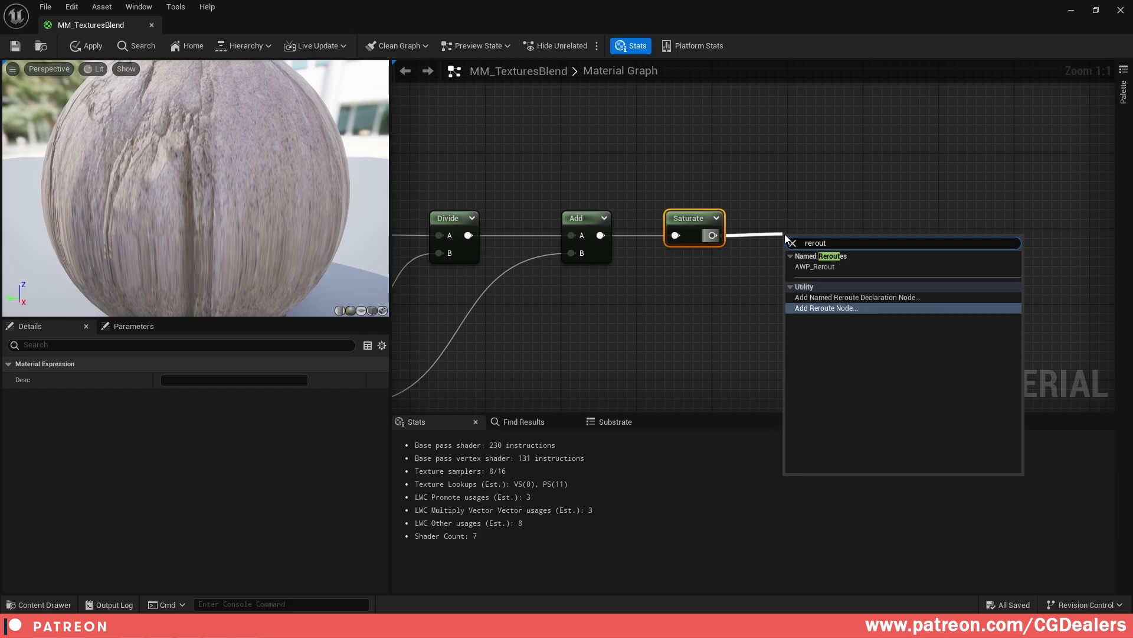
{"action": "left_click", "coordinate": [830, 297]}
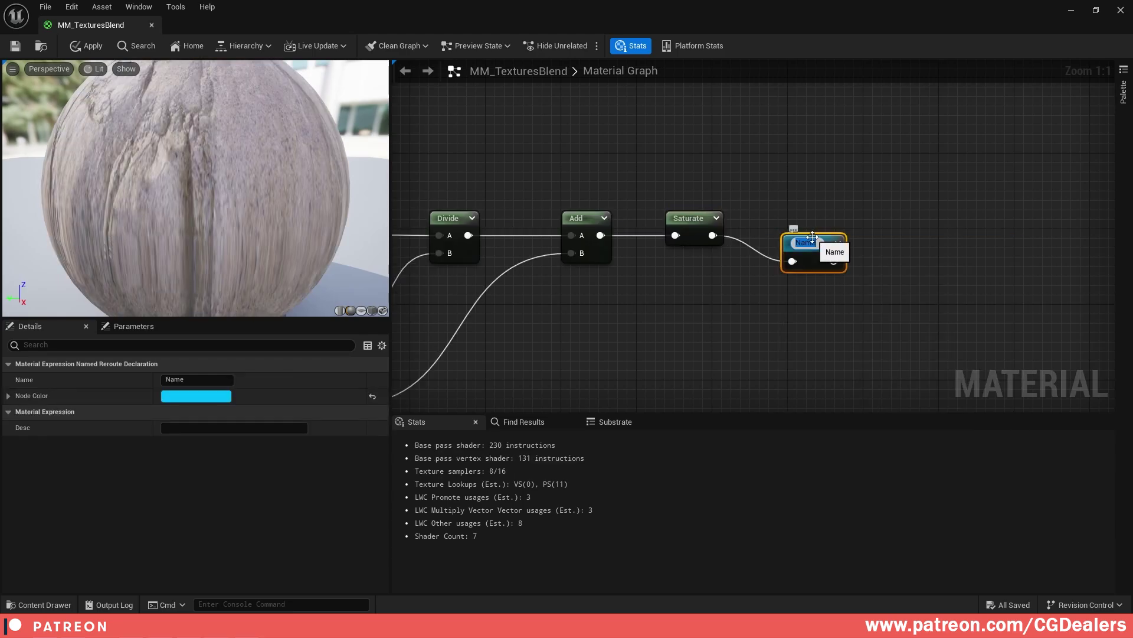
{"action": "type", "text": "HeightMap_Bl"}
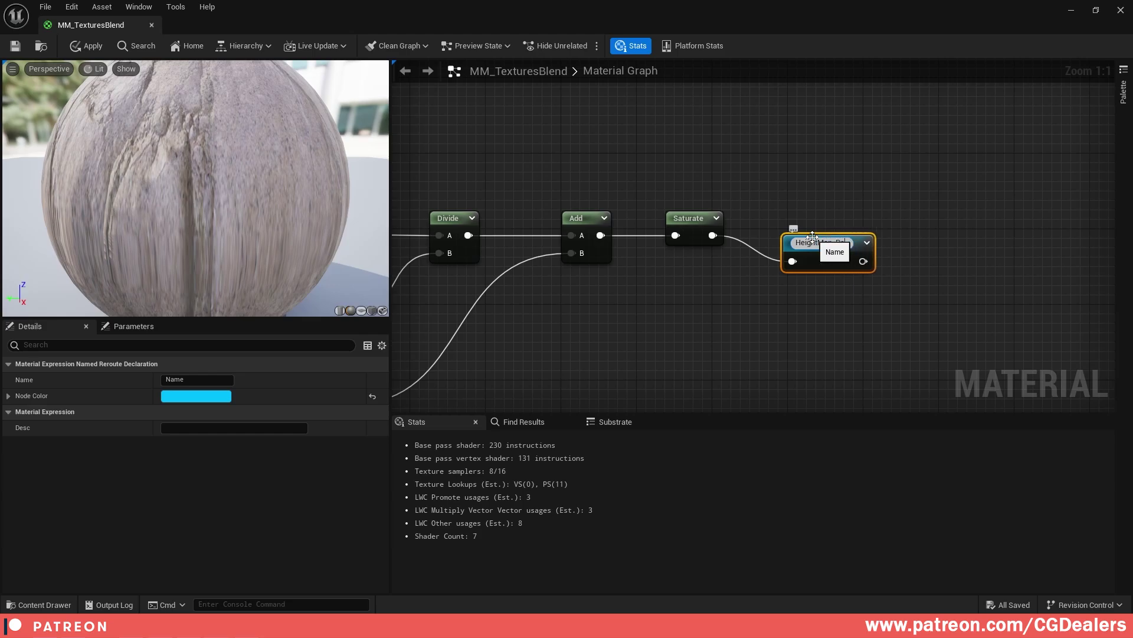
{"action": "type", "text": "rout"}
{"action": "key", "text": "Return"}
{"action": "left_click_drag", "start_coordinate": [818, 245], "coordinate": [797, 213]}
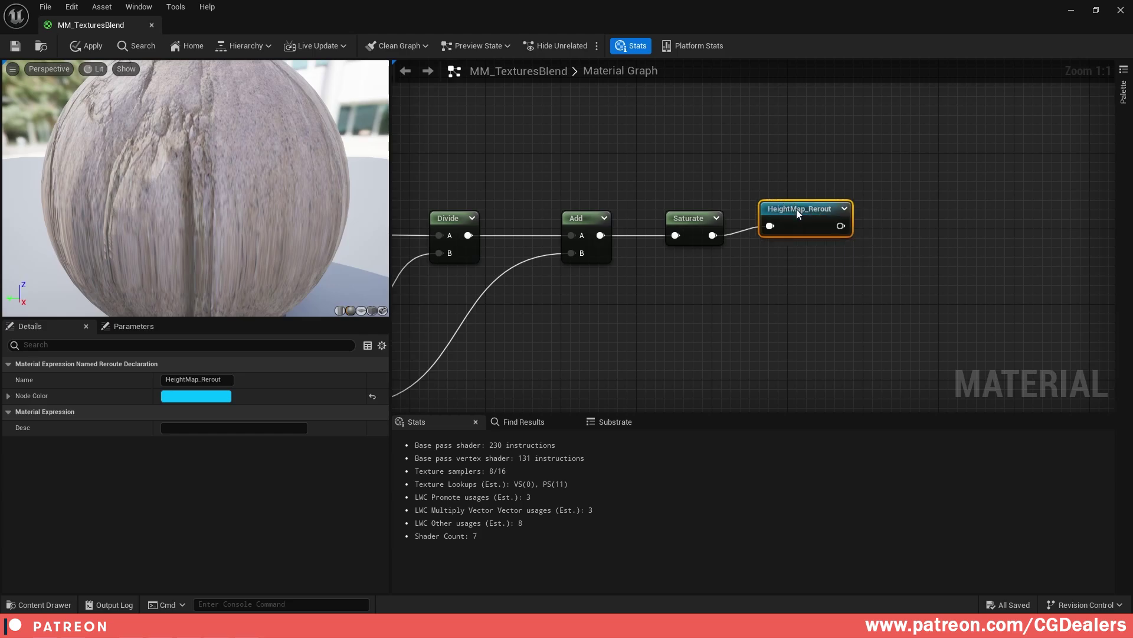
- Left-align the reroute usage node and the texture coordinate node at the start of the height-blend network
{"action": "scroll", "coordinate": [671, 282], "scroll_direction": "down", "scroll_amount": 7}
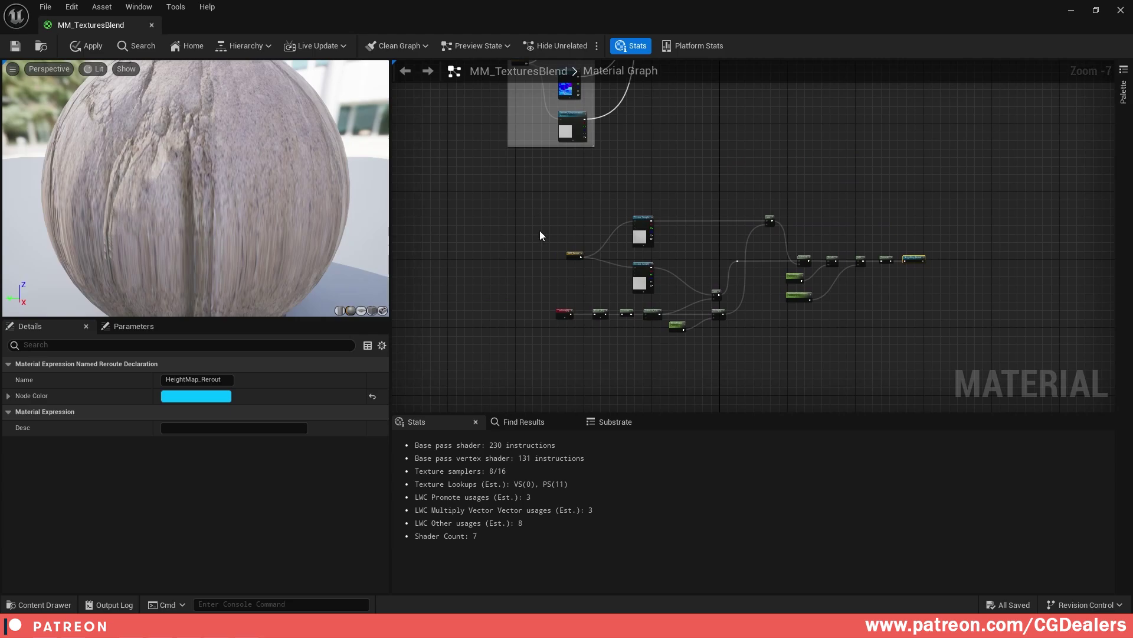
{"action": "left_click_drag", "start_coordinate": [596, 271], "coordinate": [582, 313]}
{"action": "scroll", "coordinate": [565, 279], "scroll_direction": "up", "scroll_amount": 2}
{"action": "key", "text": "shift+a"}
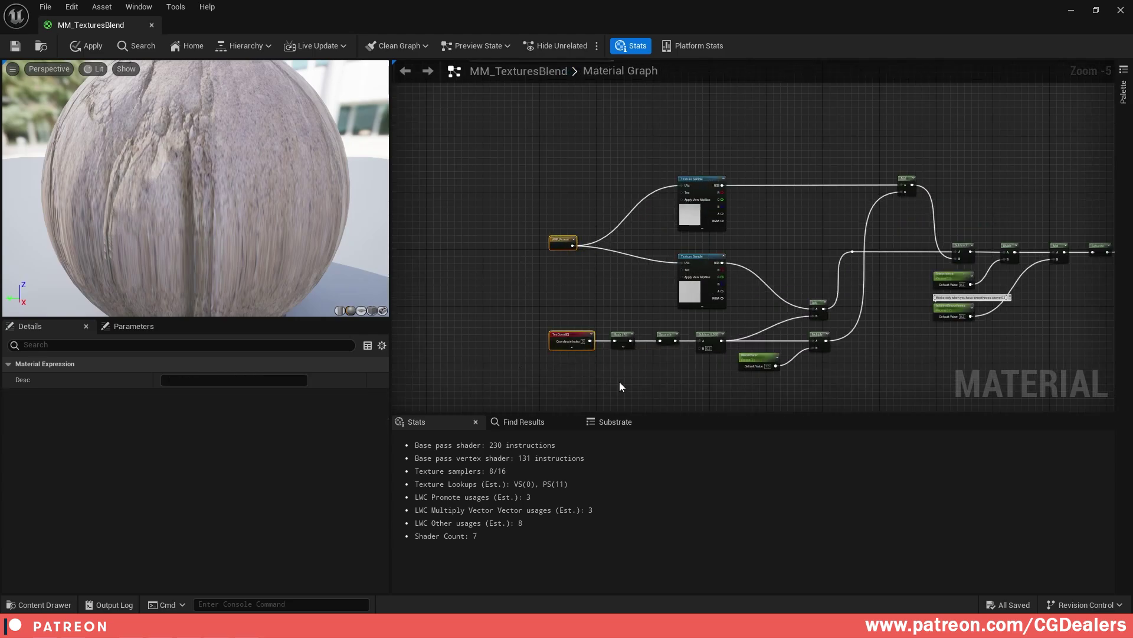
{"action": "left_click", "coordinate": [619, 381]}
- Enclose all height-blend nodes in a comment named HeightMap Ctrl and enable Show Bubble When Zoomed for it
{"action": "right_click_drag", "start_coordinate": [759, 314], "coordinate": [674, 307]}
{"action": "scroll", "coordinate": [674, 307], "scroll_direction": "down", "scroll_amount": 2}
{"action": "left_click_drag", "start_coordinate": [533, 200], "coordinate": [997, 370]}
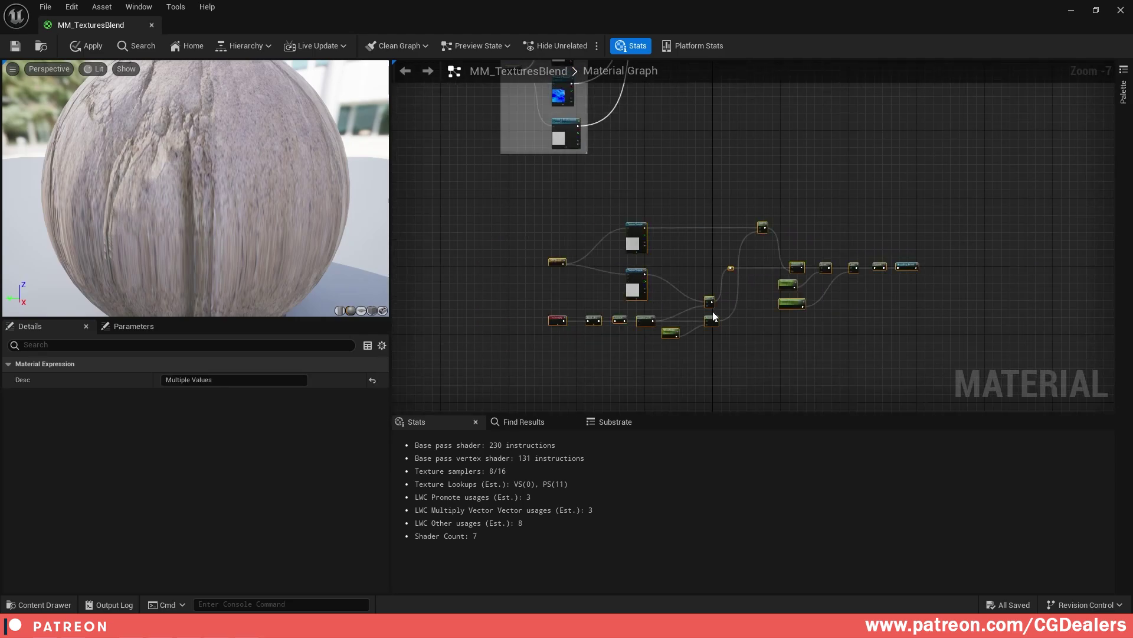
{"action": "key", "text": "c"}
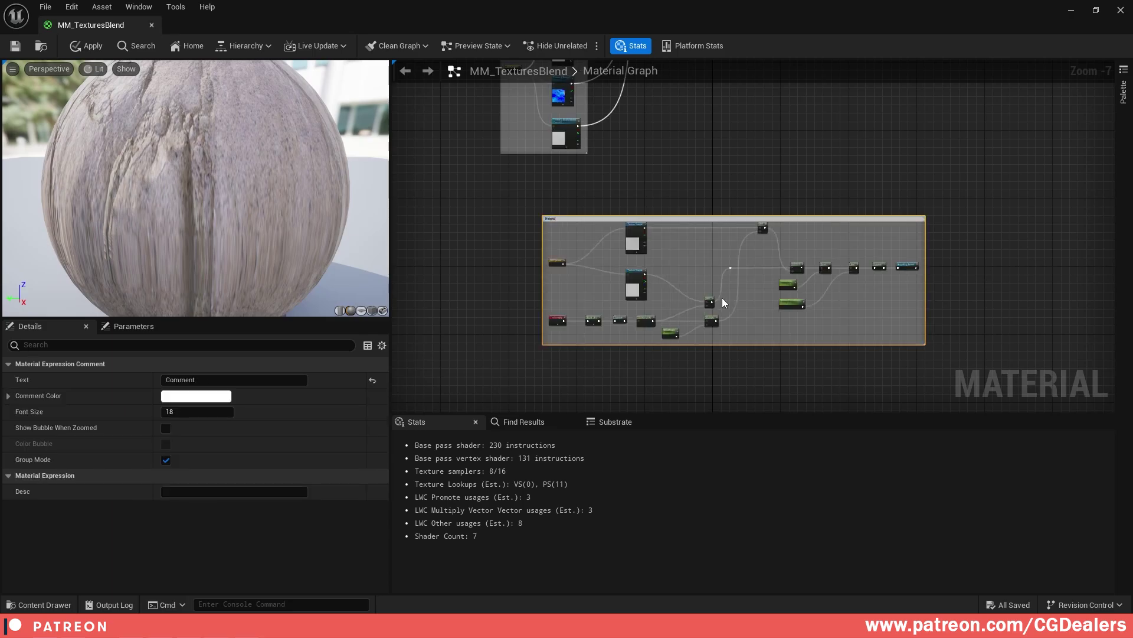
{"action": "key", "text": "Return"}
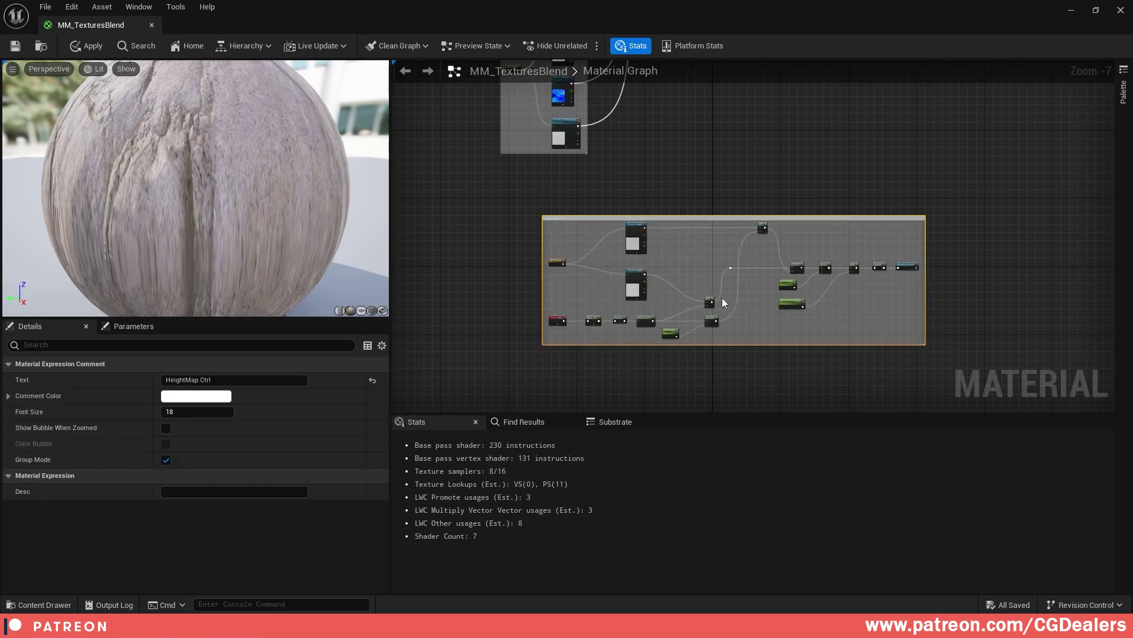
{"action": "left_click", "coordinate": [166, 428]}
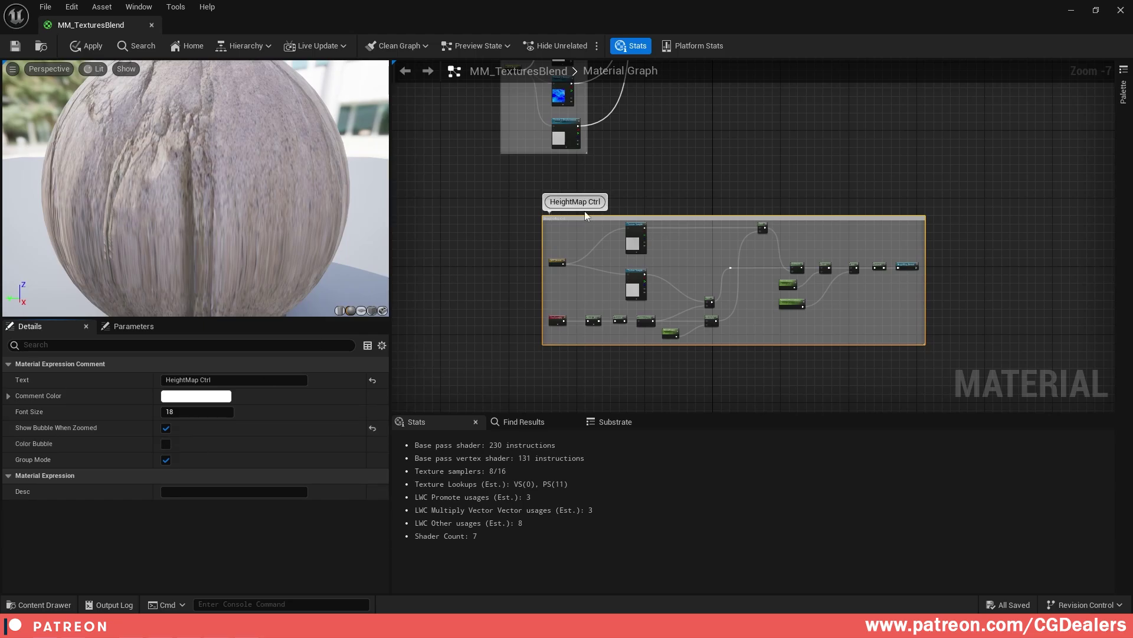
{"action": "left_click", "coordinate": [689, 166]}
- Place a HeightMap_Rerout usage node between the Textures_1 and Textures_2 groups
{"action": "scroll", "coordinate": [685, 266], "scroll_direction": "up", "scroll_amount": 4}
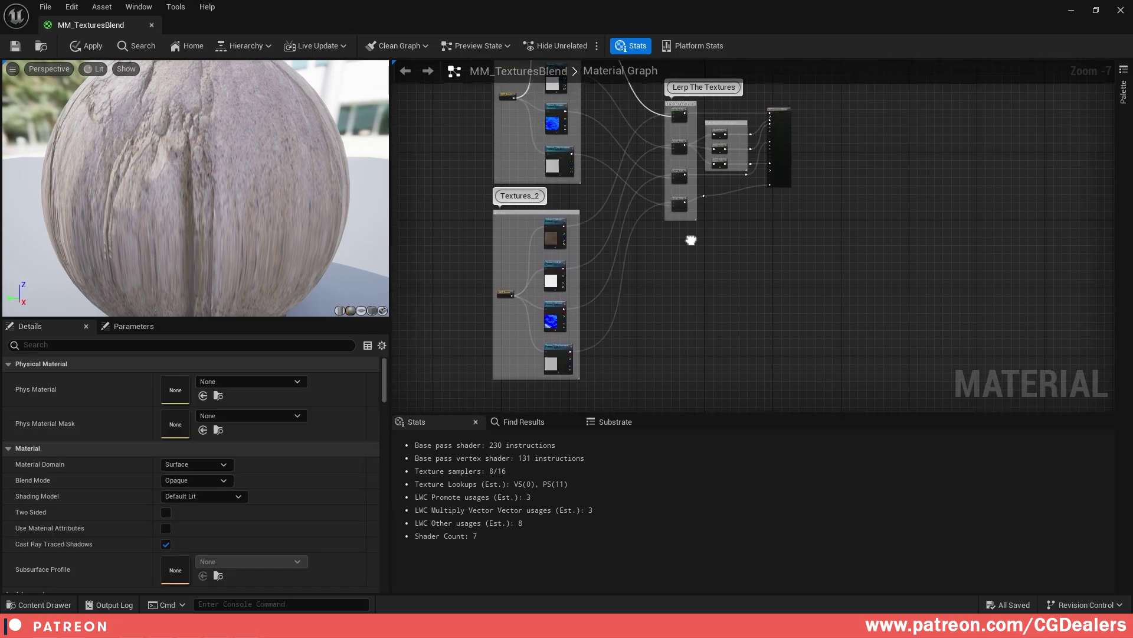
{"action": "right_click_drag", "start_coordinate": [667, 261], "coordinate": [705, 306]}
{"action": "right_click_drag", "start_coordinate": [675, 173], "coordinate": [795, 196]}
{"action": "right_click_drag", "start_coordinate": [507, 259], "coordinate": [608, 245]}
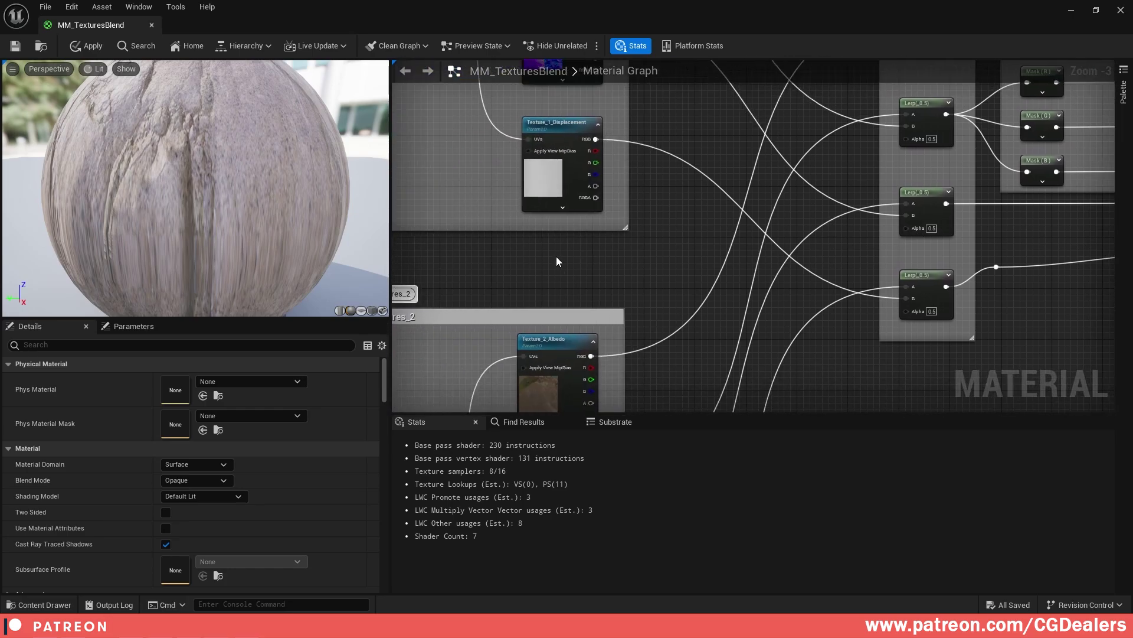
{"action": "right_click", "coordinate": [556, 256]}
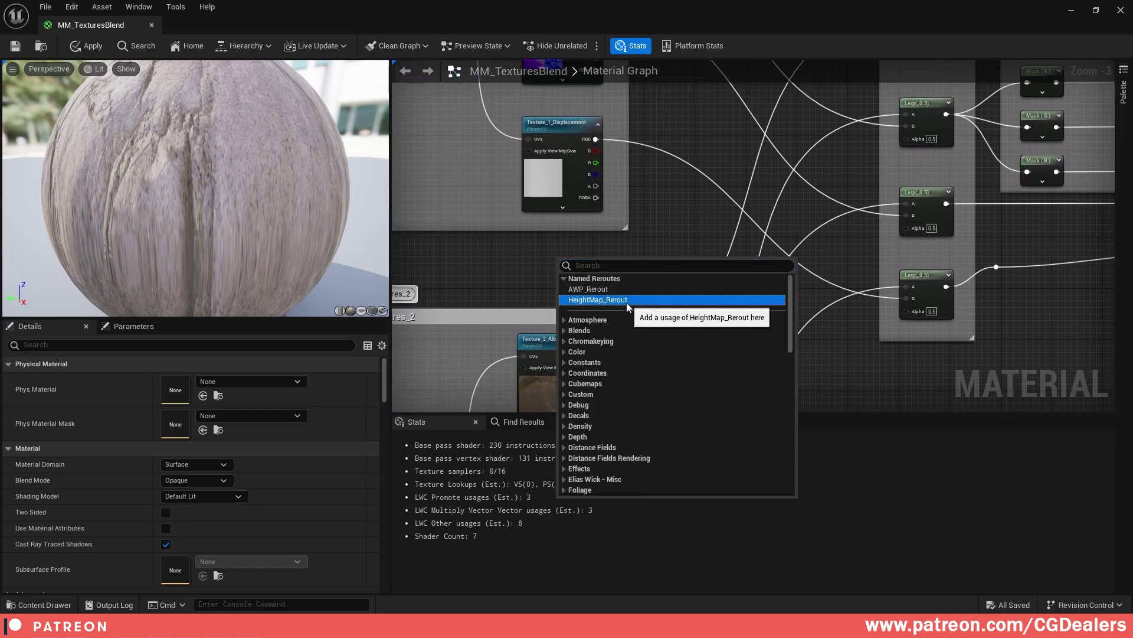
{"action": "left_click", "coordinate": [626, 301]}
- Connect HeightMap_Rerout to the Alpha inputs of the Lerp nodes in Lerp The Textures and save the material
{"action": "left_click_drag", "start_coordinate": [597, 266], "coordinate": [907, 228]}
{"action": "right_click_drag", "start_coordinate": [652, 243], "coordinate": [623, 279]}
{"action": "left_click_drag", "start_coordinate": [571, 306], "coordinate": [875, 172]}
{"action": "right_click_drag", "start_coordinate": [677, 240], "coordinate": [634, 275]}
{"action": "left_click_drag", "start_coordinate": [527, 341], "coordinate": [838, 109]}
{"action": "left_click", "coordinate": [746, 199]}
{"action": "scroll", "coordinate": [747, 199], "scroll_direction": "down", "scroll_amount": 4}
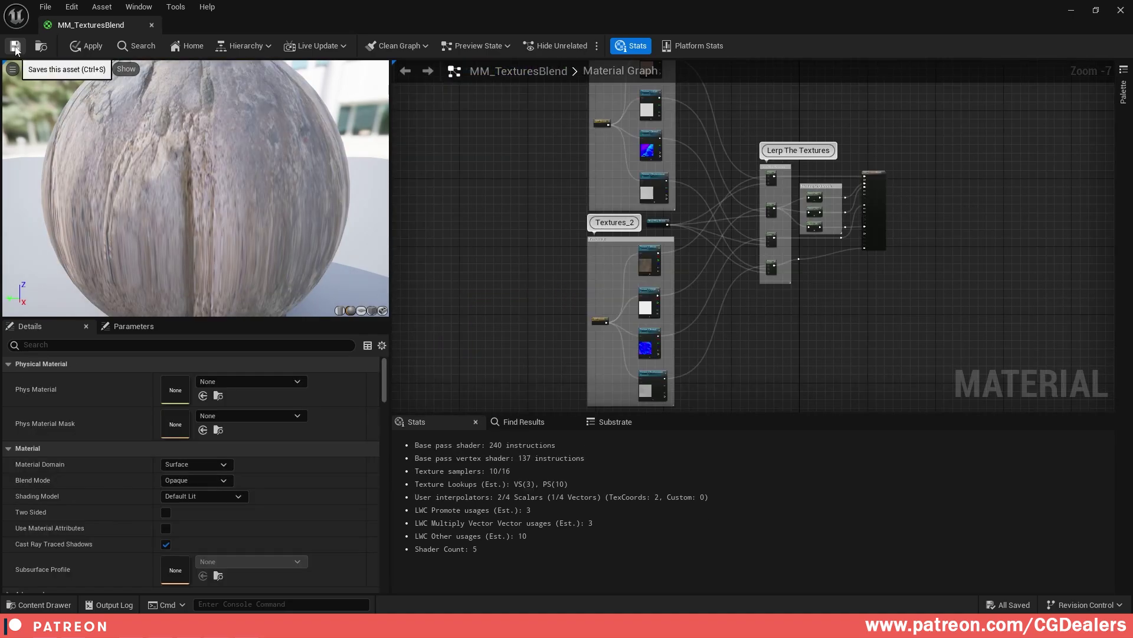
{"action": "left_click", "coordinate": [16, 48]}
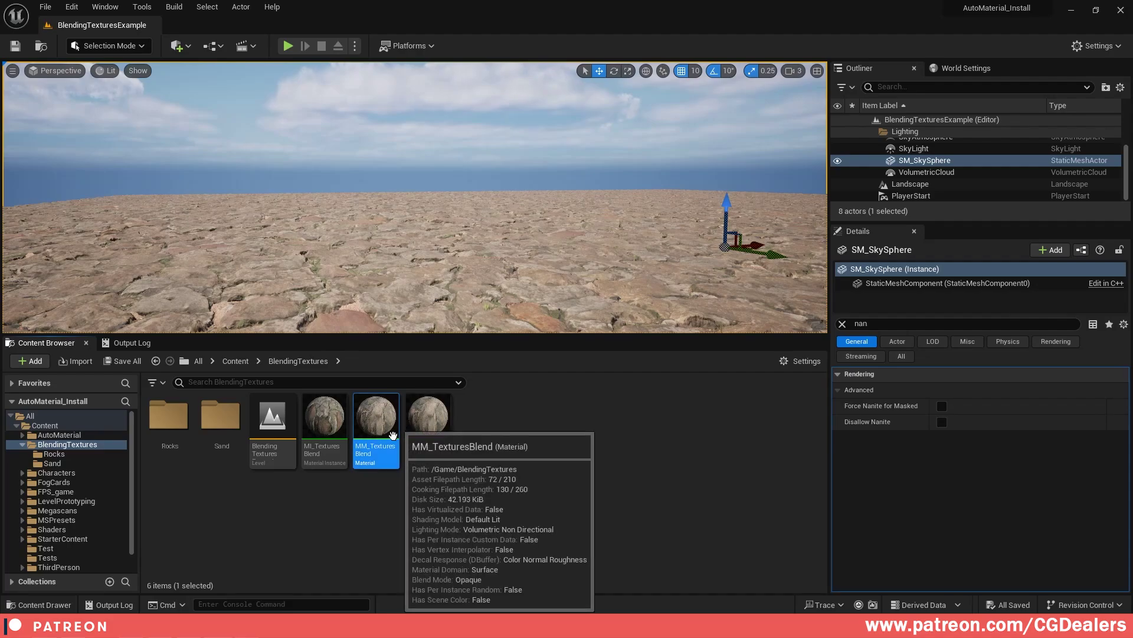
- Create a material instance from MM_TexturesBlend and name it MI_2_TexturesBlend
{"action": "mouse_move", "coordinate": [372, 423]}
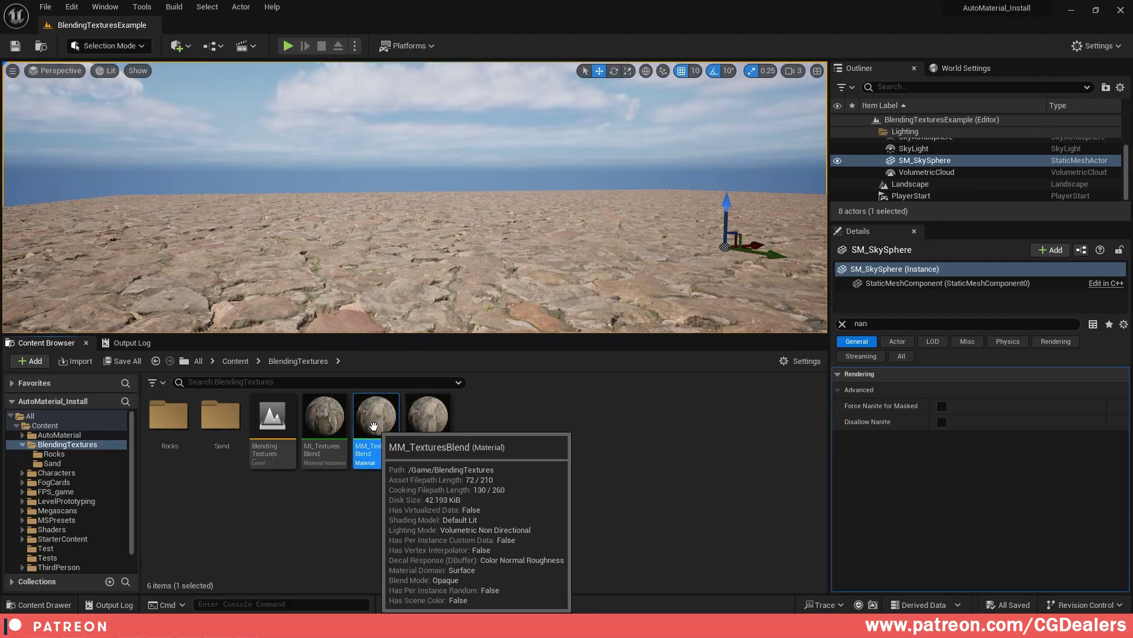
{"action": "right_click", "coordinate": [373, 426]}
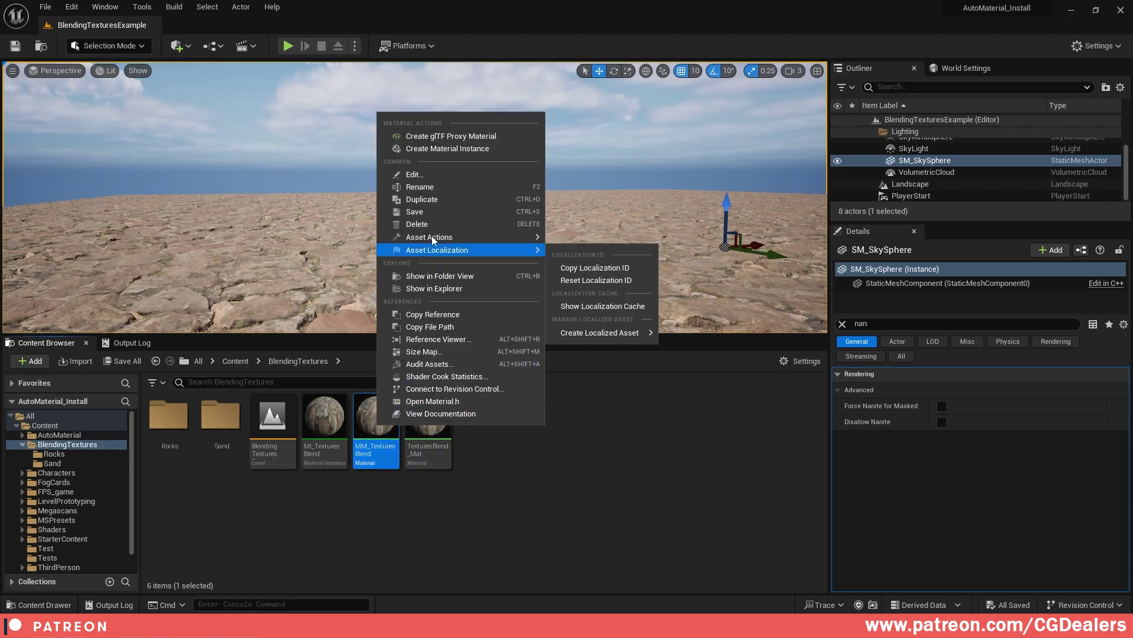
{"action": "left_click", "coordinate": [432, 148]}
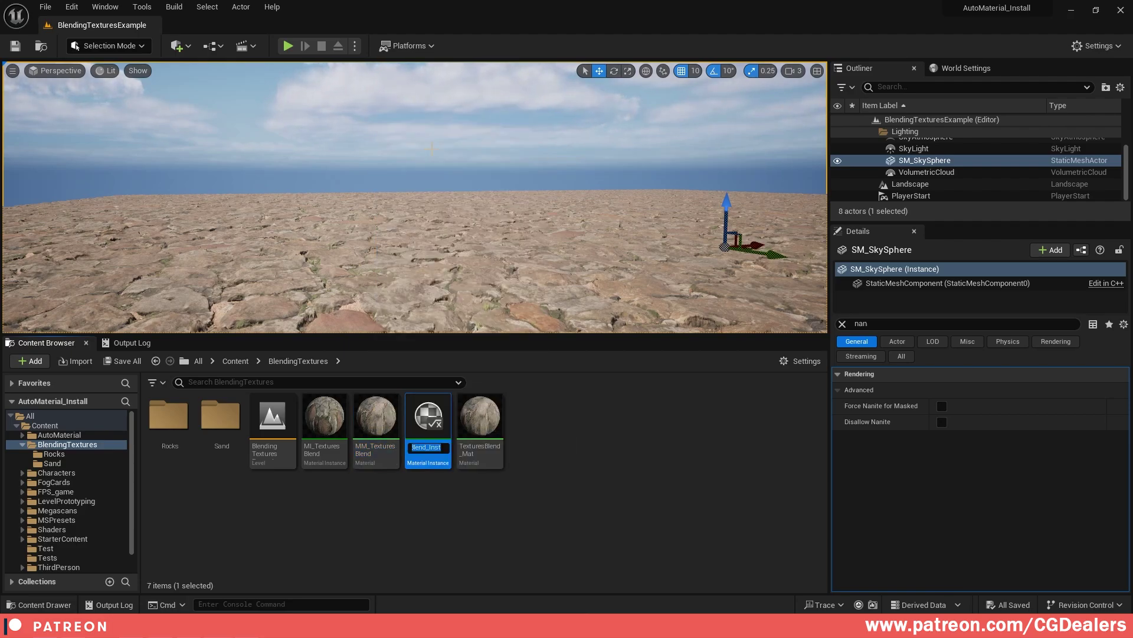
{"action": "type", "text": "MI_"}
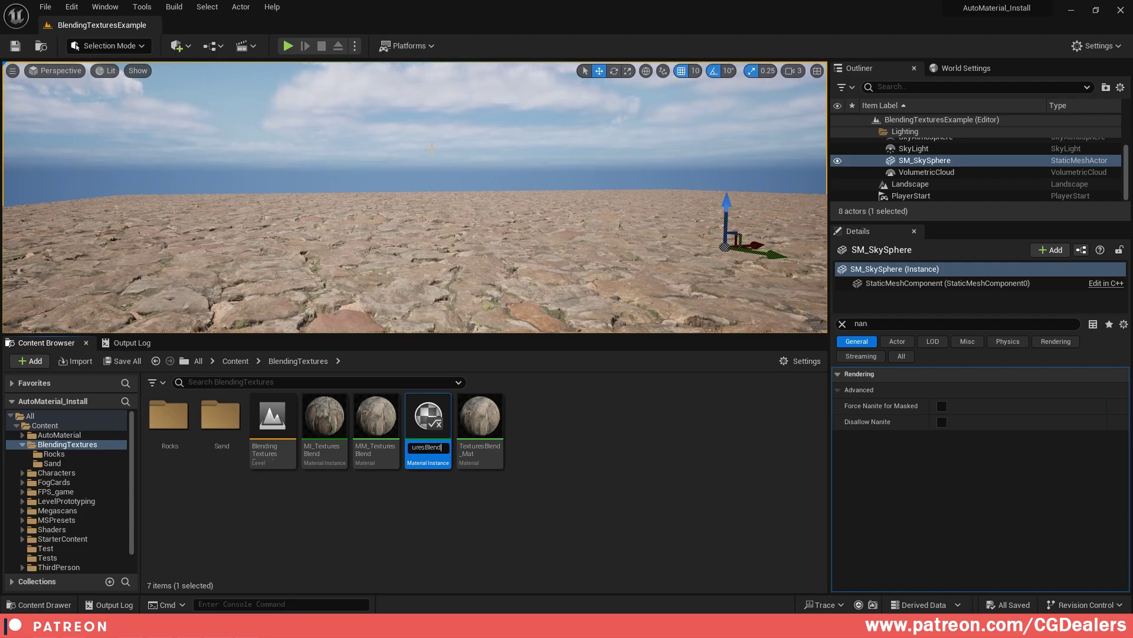
{"action": "key", "text": "Return"}
- Clear the Landscape actor's property filter and assign MI_2_TexturesBlend as its landscape material
{"action": "left_click", "coordinate": [911, 188]}
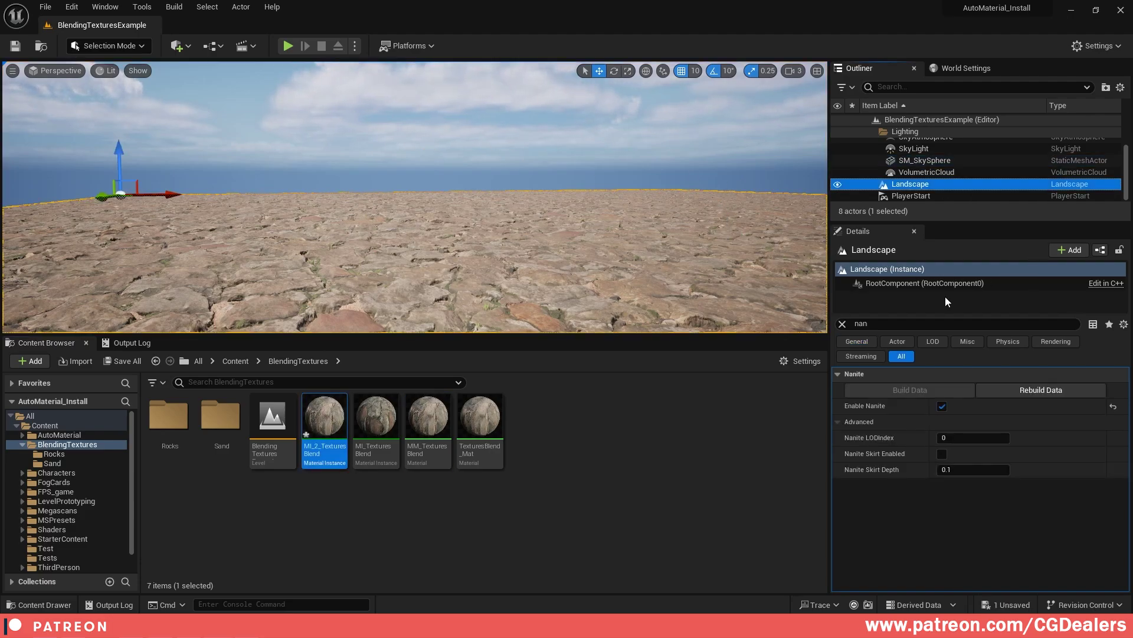
{"action": "left_click", "coordinate": [842, 324]}
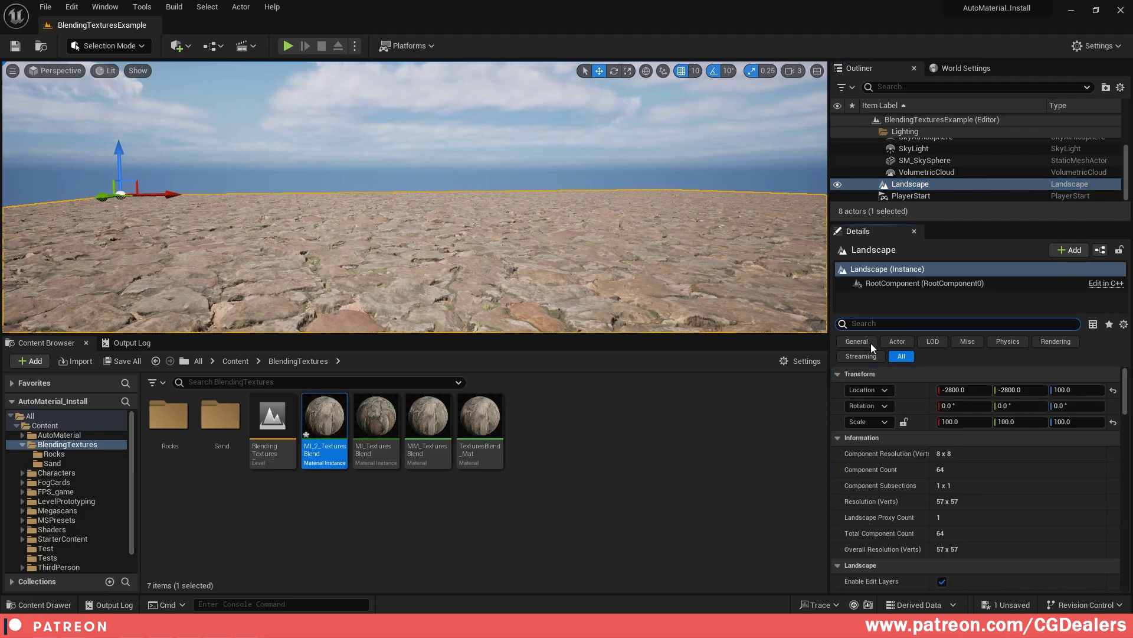
{"action": "scroll", "coordinate": [965, 474], "scroll_direction": "down", "scroll_amount": 10}
{"action": "left_click_drag", "start_coordinate": [325, 420], "coordinate": [954, 505]}
{"action": "left_click_drag", "start_coordinate": [954, 504], "coordinate": [953, 505]}
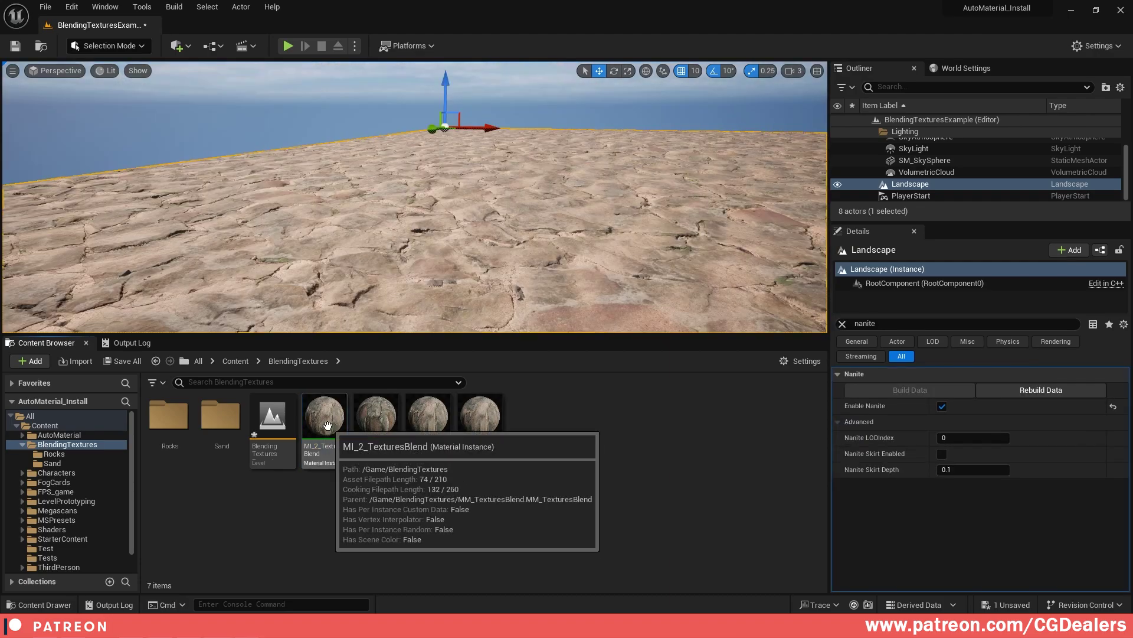
- Open MI_2_TexturesBlend and tune Smoothness to 0.212 and AdditinalSmoothness to 1.348 while checking the landscape
{"action": "double_click", "coordinate": [328, 426]}
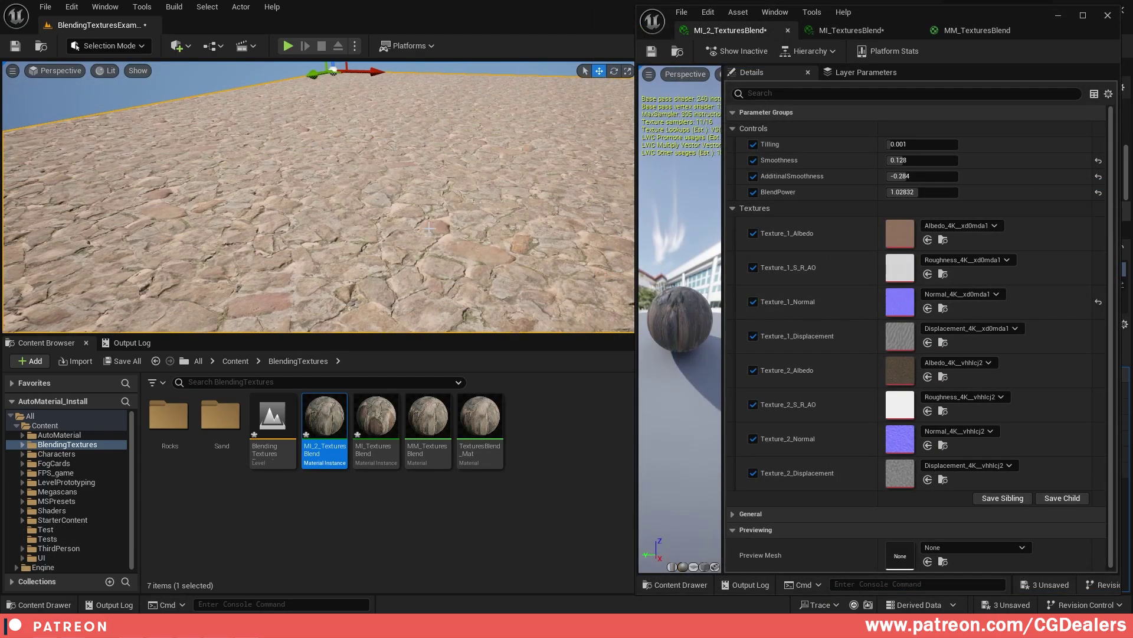
{"action": "right_click_drag", "start_coordinate": [436, 239], "coordinate": [415, 231]}
{"action": "mouse_move", "coordinate": [921, 176]}
{"action": "left_mouse_down"}
{"action": "mouse_move", "coordinate": [944, 175]}
{"action": "mouse_move", "coordinate": [924, 161]}
{"action": "mouse_move", "coordinate": [942, 164]}
{"action": "mouse_move", "coordinate": [927, 192]}
{"action": "mouse_move", "coordinate": [928, 161]}
{"action": "mouse_move", "coordinate": [928, 176]}
{"action": "left_mouse_up"}
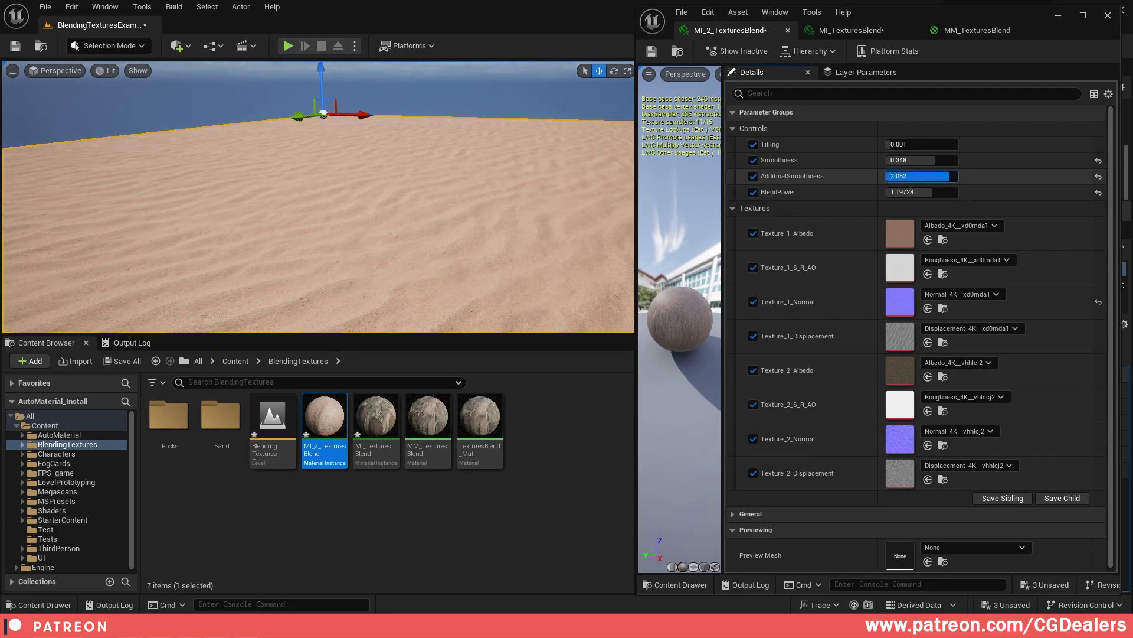
{"action": "right_click_drag", "start_coordinate": [449, 189], "coordinate": [532, 213]}
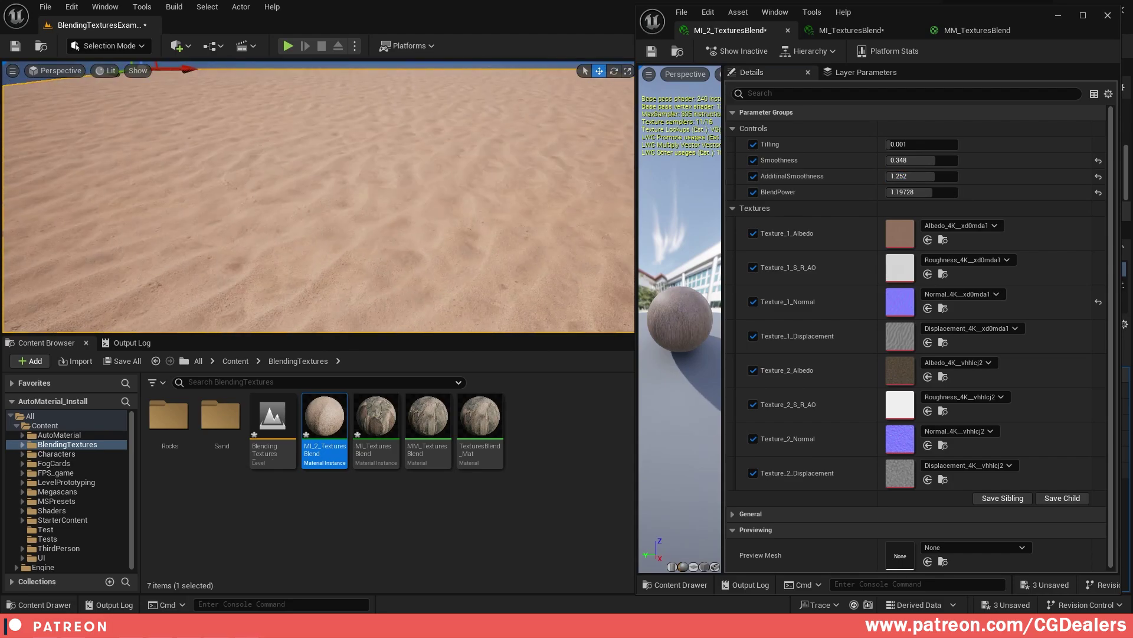
{"action": "mouse_move", "coordinate": [930, 176]}
{"action": "left_mouse_down"}
{"action": "mouse_move", "coordinate": [921, 160]}
{"action": "mouse_move", "coordinate": [937, 176]}
{"action": "left_mouse_up"}
{"action": "right_click_drag", "start_coordinate": [449, 195], "coordinate": [440, 171]}
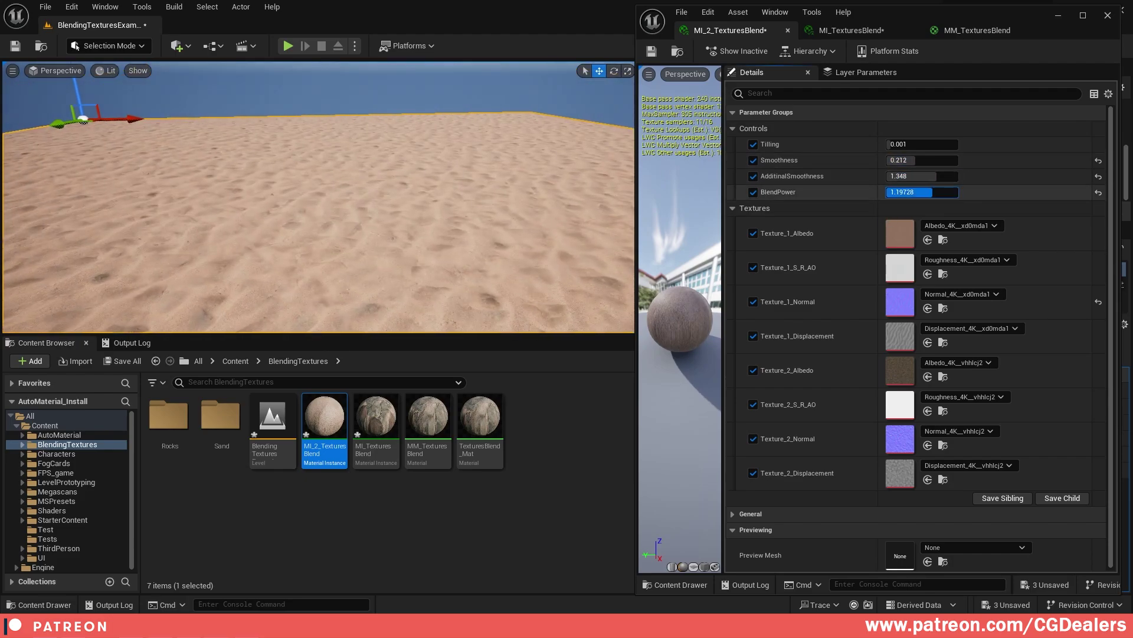
- Tune BlendPower, trying 1.3592 first, until the rocks partly show through the sand on the landscape
{"action": "mouse_move", "coordinate": [932, 191]}
{"action": "left_mouse_down"}
{"action": "mouse_move", "coordinate": [922, 192]}
{"action": "mouse_move", "coordinate": [945, 192]}
{"action": "left_mouse_up"}
{"action": "right_click_drag", "start_coordinate": [473, 237], "coordinate": [363, 230]}
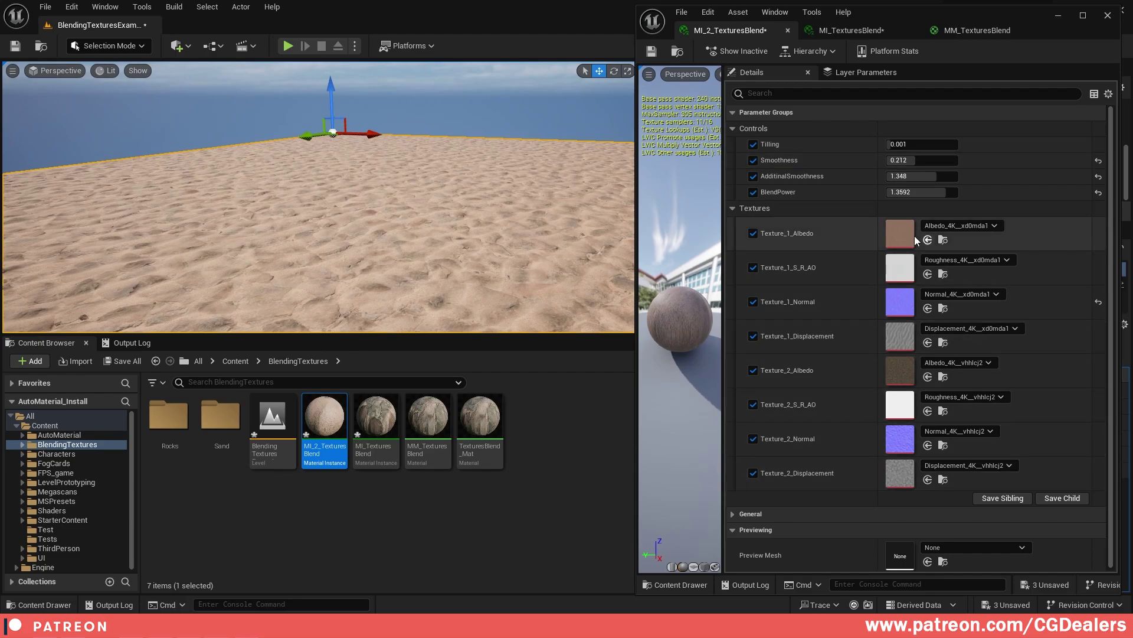
{"action": "right_click_drag", "start_coordinate": [473, 237], "coordinate": [443, 253]}
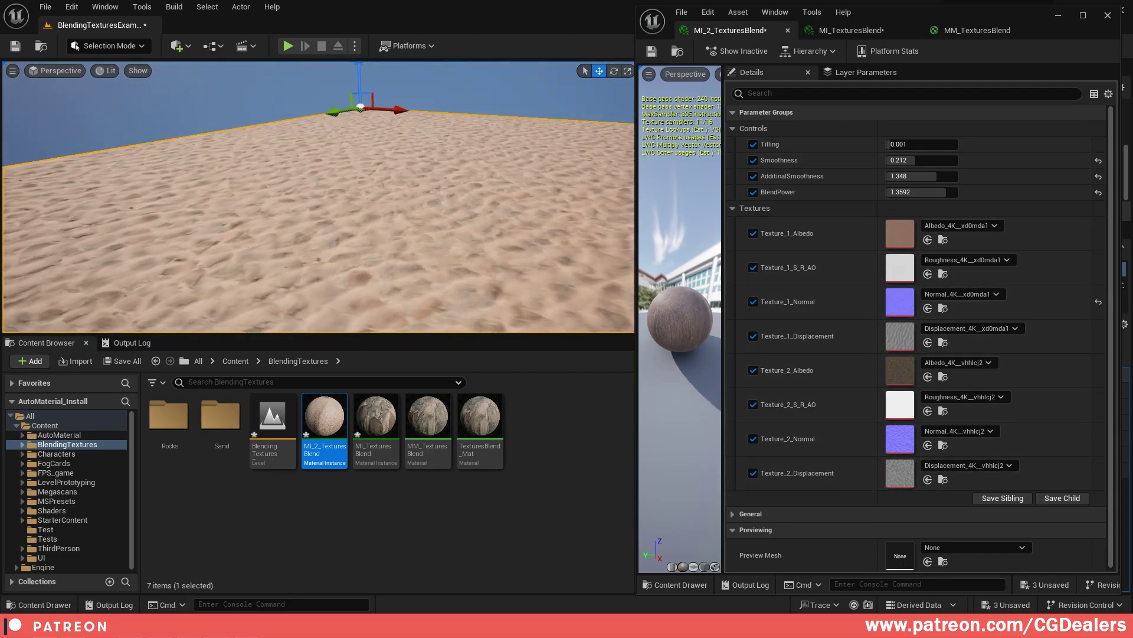
{"action": "left_click_drag", "start_coordinate": [947, 191], "coordinate": [920, 145]}
{"action": "right_click_drag", "start_coordinate": [484, 195], "coordinate": [569, 174]}
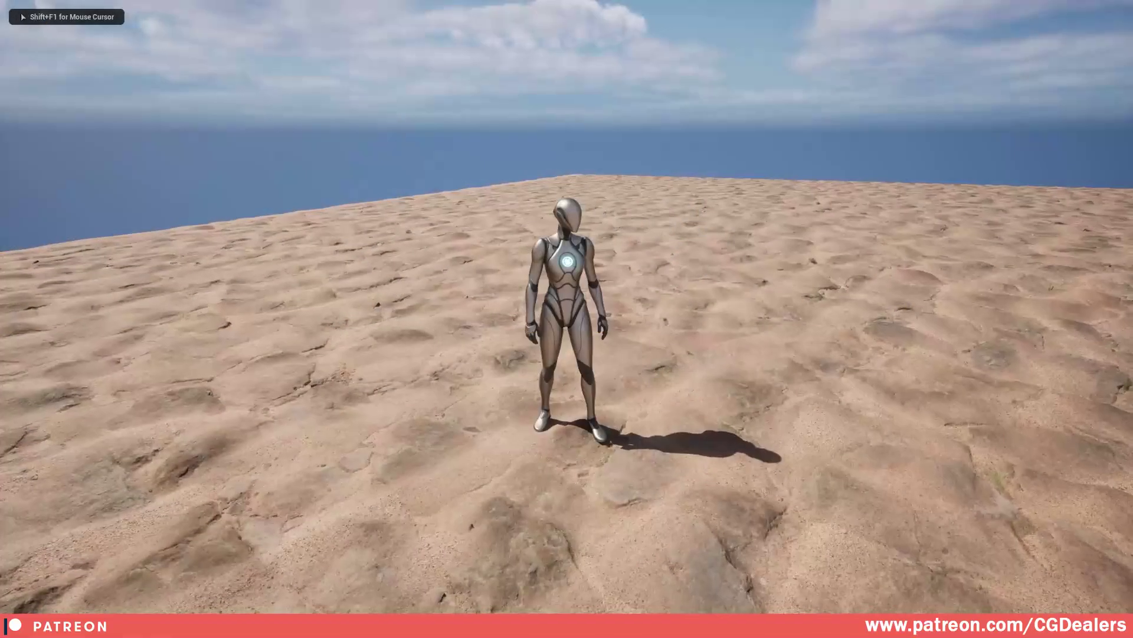
- Walk the character across the landscape in play mode and inspect the blended sand and rocks in the viewport
{"action": "key", "text": "w"}
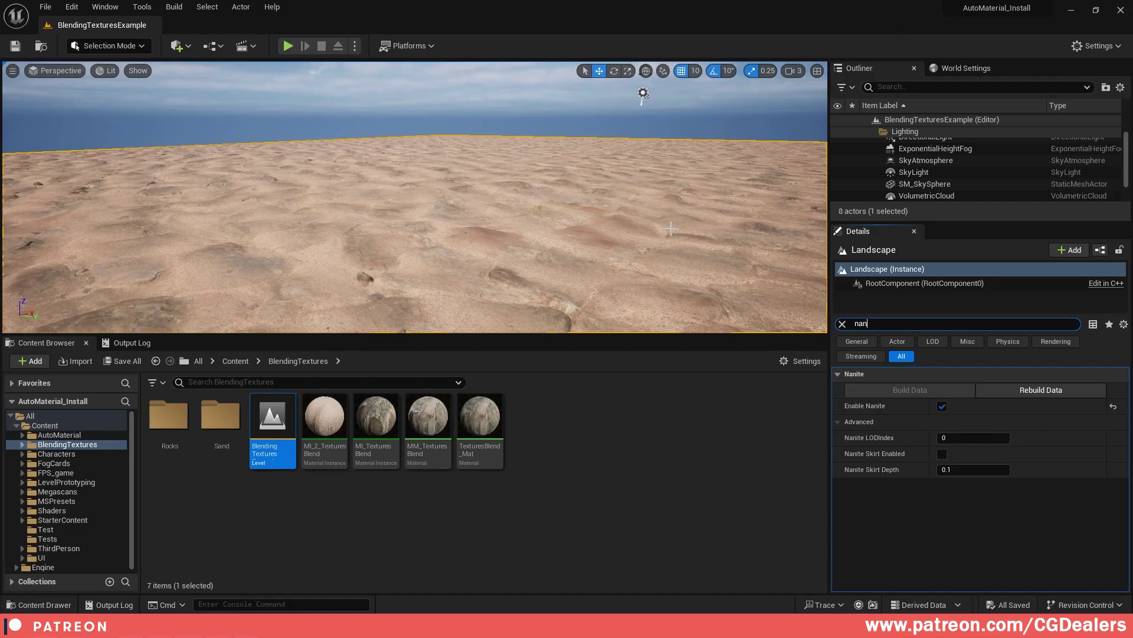
{"action": "right_click_drag", "start_coordinate": [622, 196], "coordinate": [596, 219]}
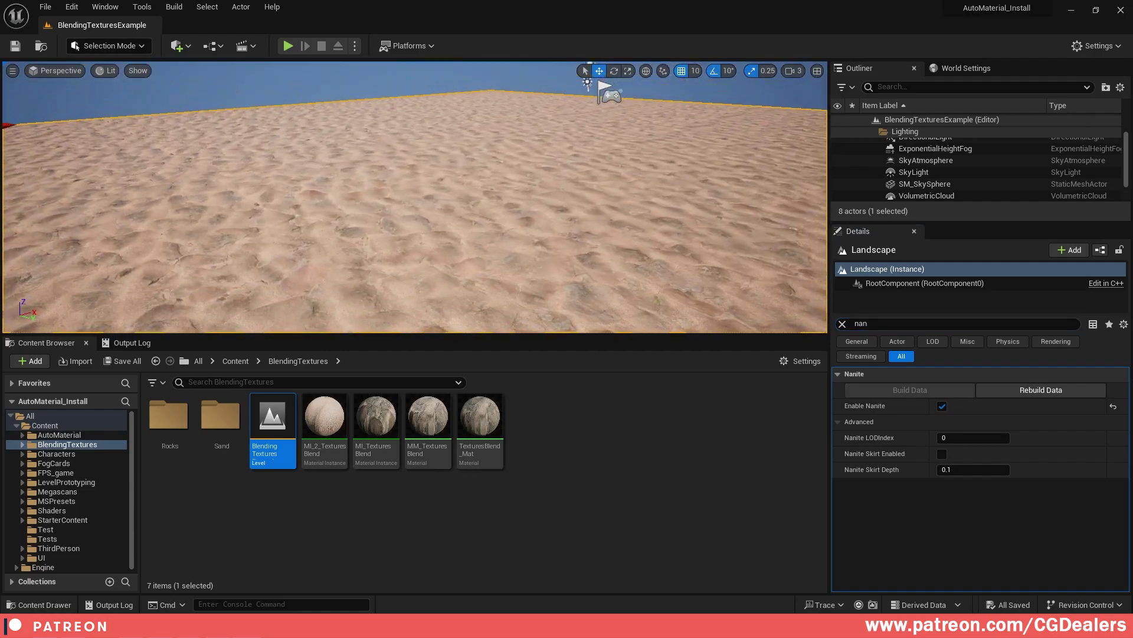